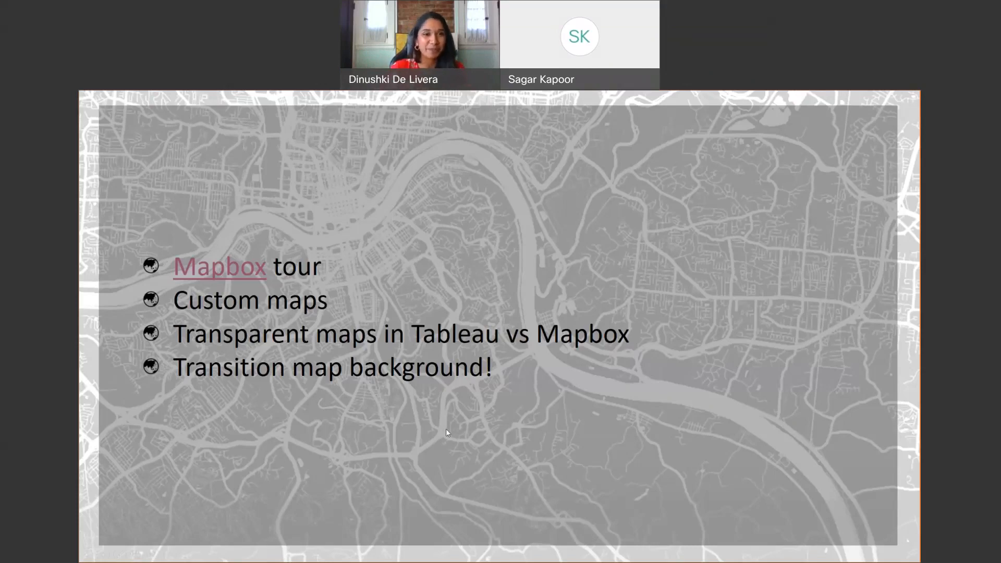
- End the slide show, switch to Chrome, open mapbox.com and maximize the browser window
key("Escape")
left_click(197, 555)
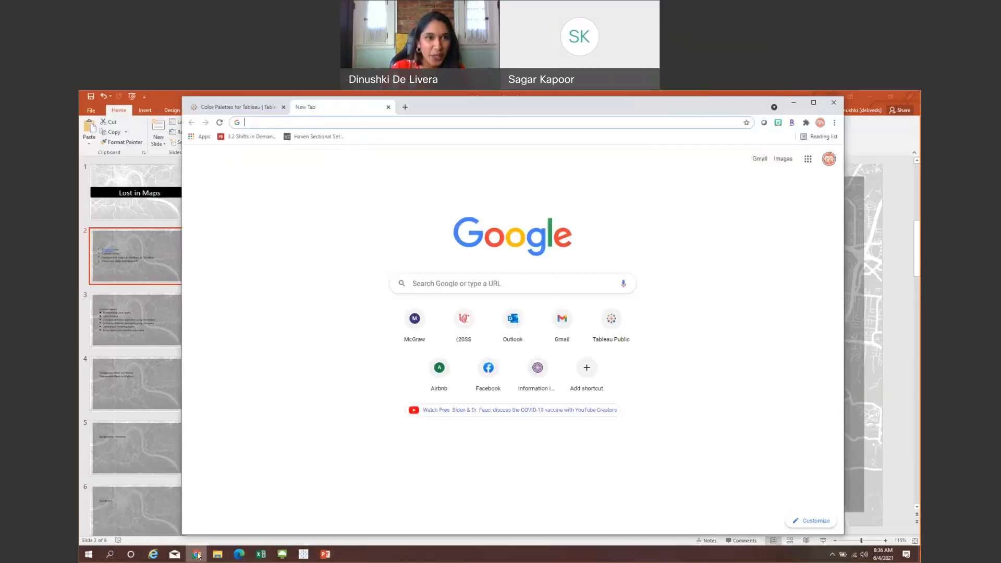
type("map")
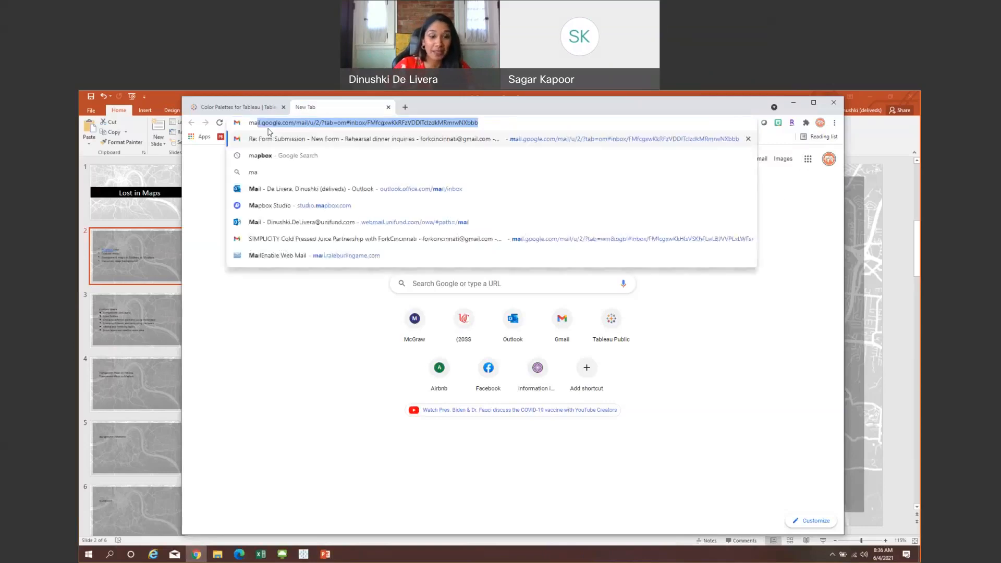
type("box.cpm")
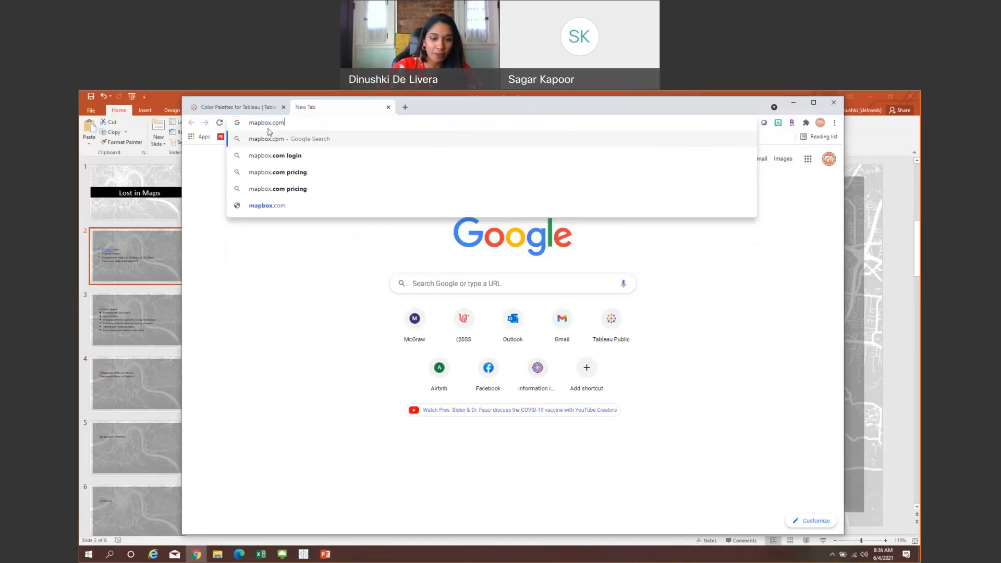
key("BackSpace")
key("BackSpace")
type("om")
key("Return")
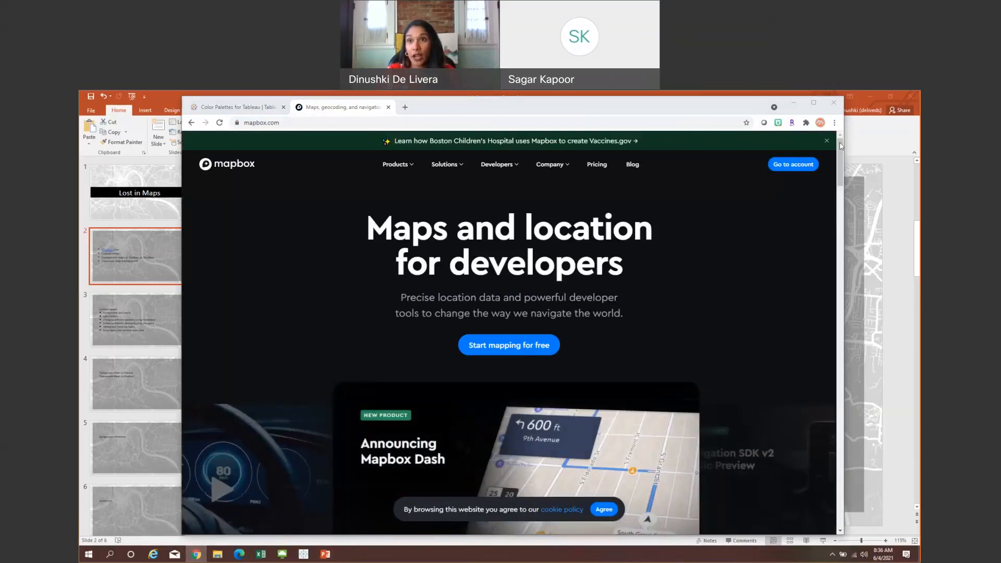
left_click(815, 103)
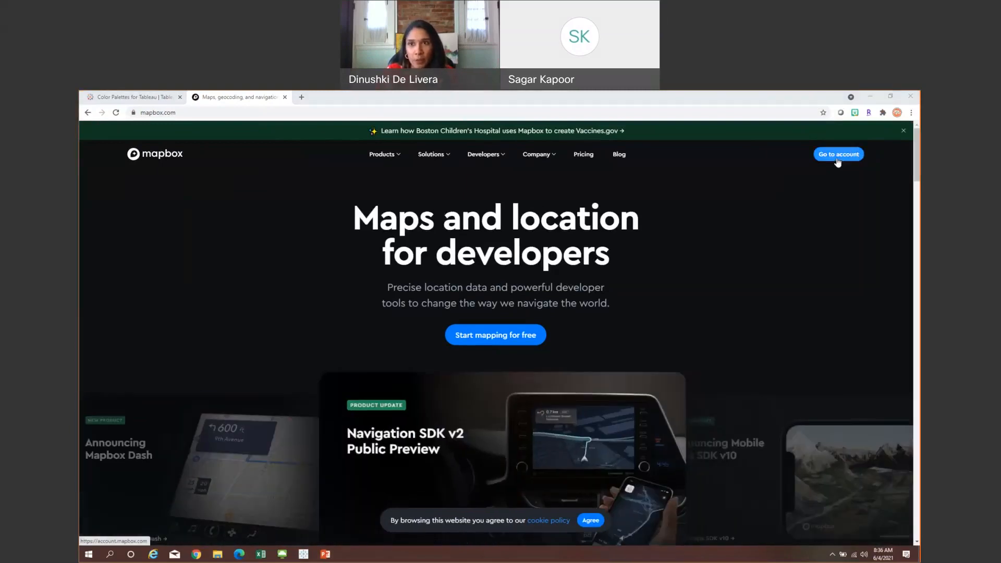
- Go to the Mapbox account page and open Mapbox Studio from there
left_click(838, 156)
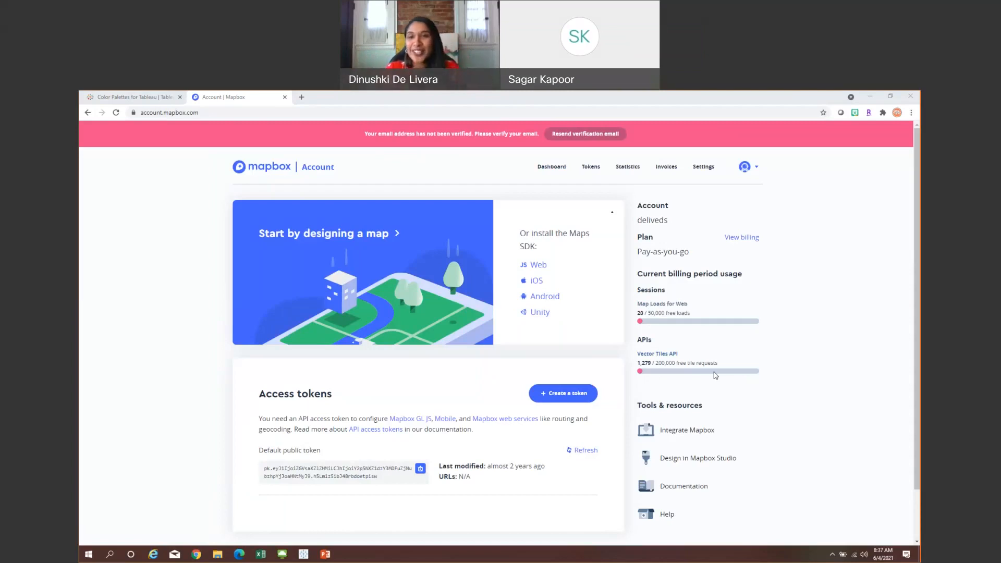
left_click(746, 167)
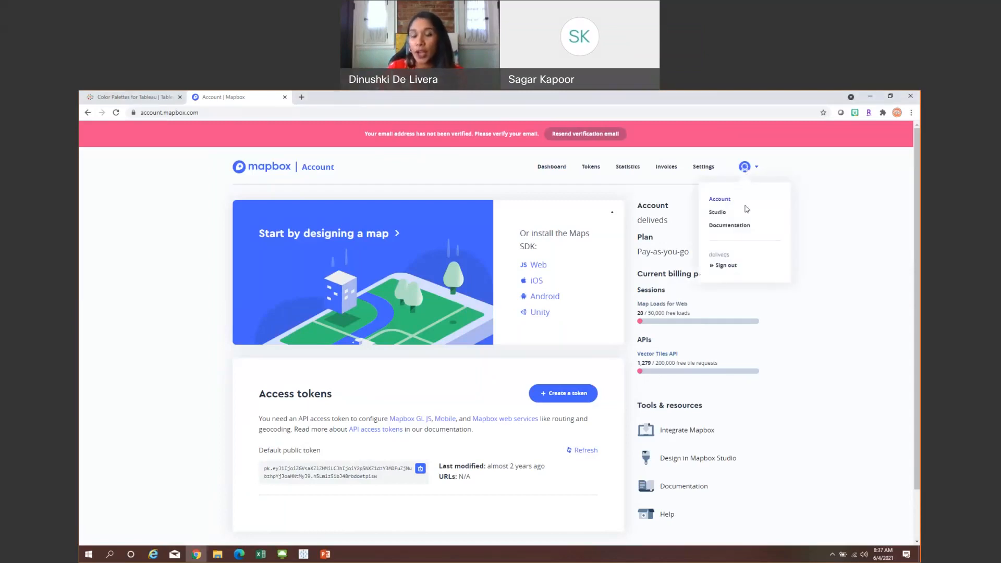
left_click(719, 214)
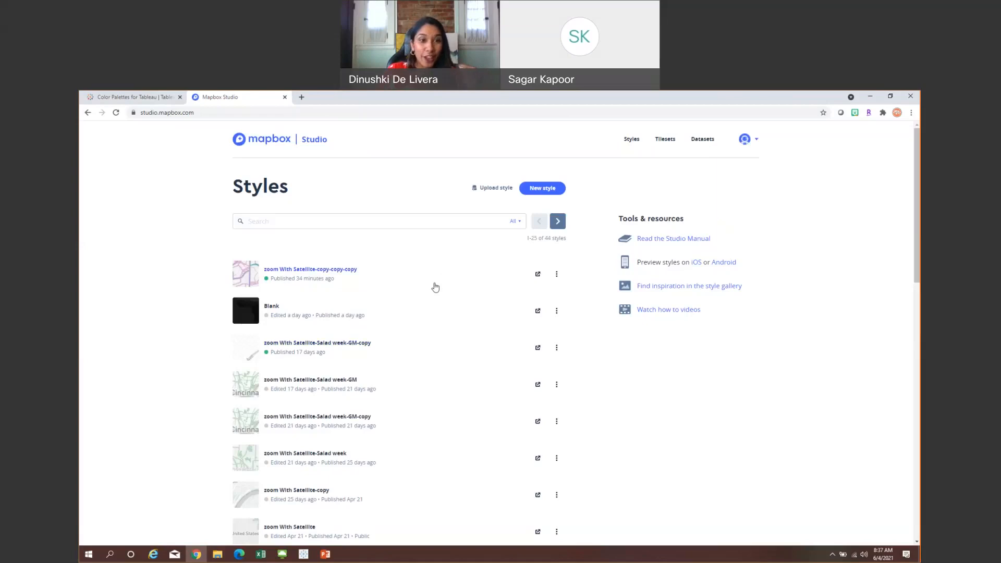
- Look through the list of existing map styles in Studio and return to its beginning
scroll(436, 284, "down", 3)
scroll(438, 248, "down", 2)
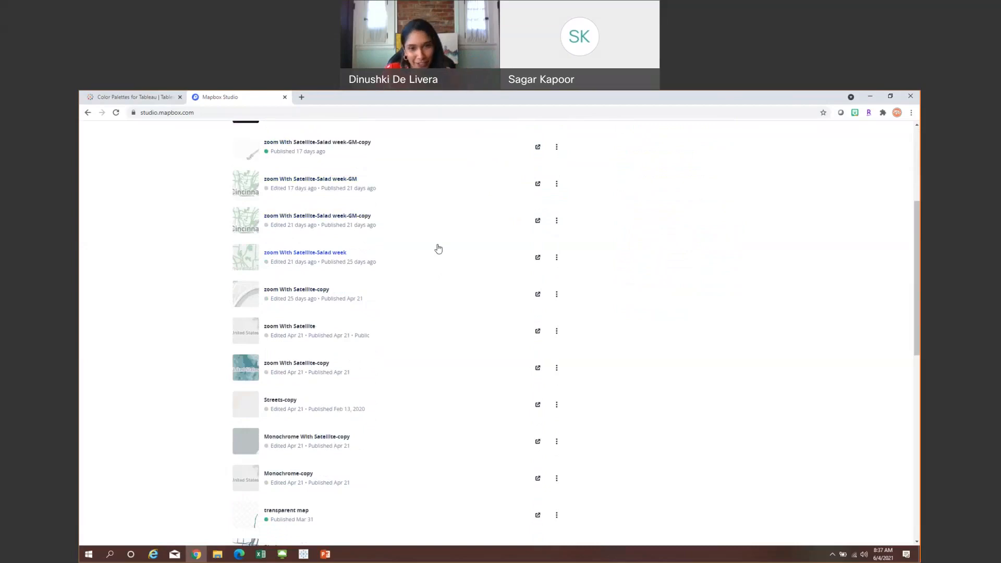
scroll(438, 249, "down", 3)
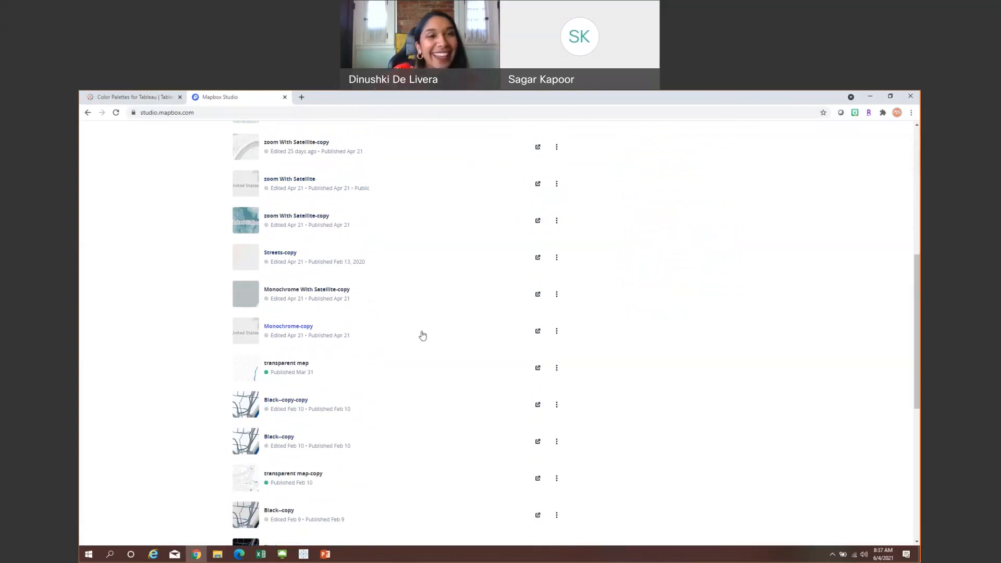
scroll(422, 335, "up", 3)
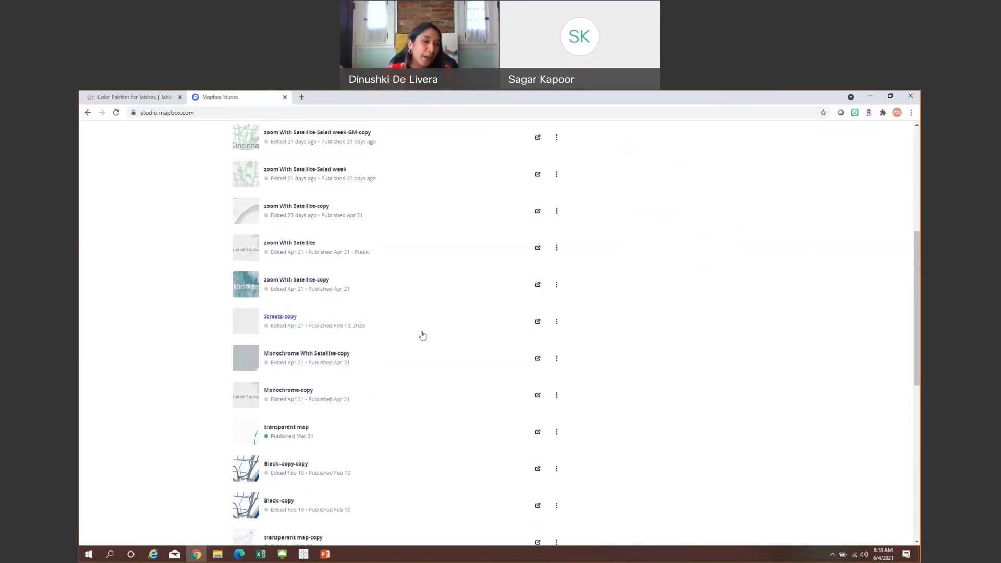
scroll(423, 335, "down", 2)
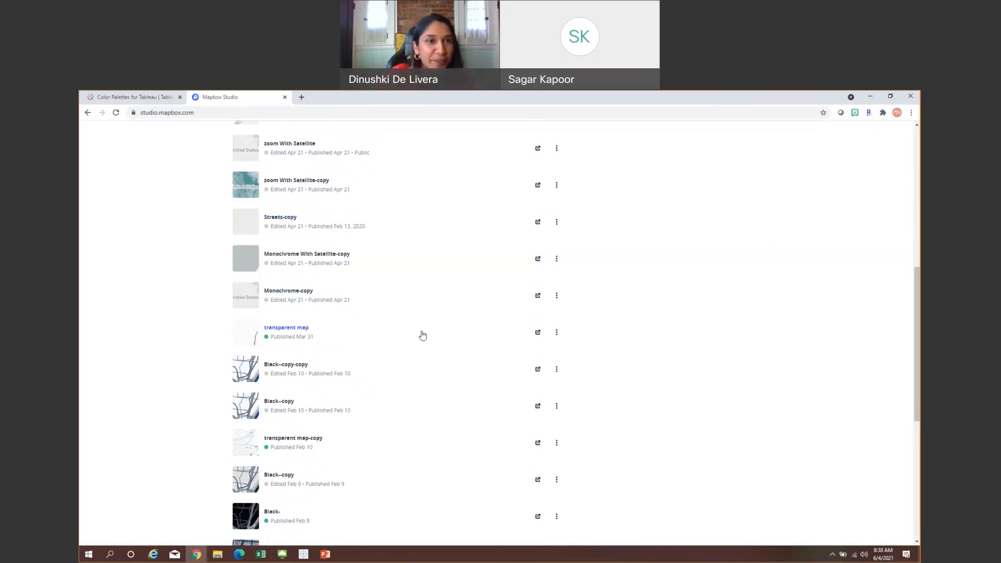
scroll(422, 335, "up", 8)
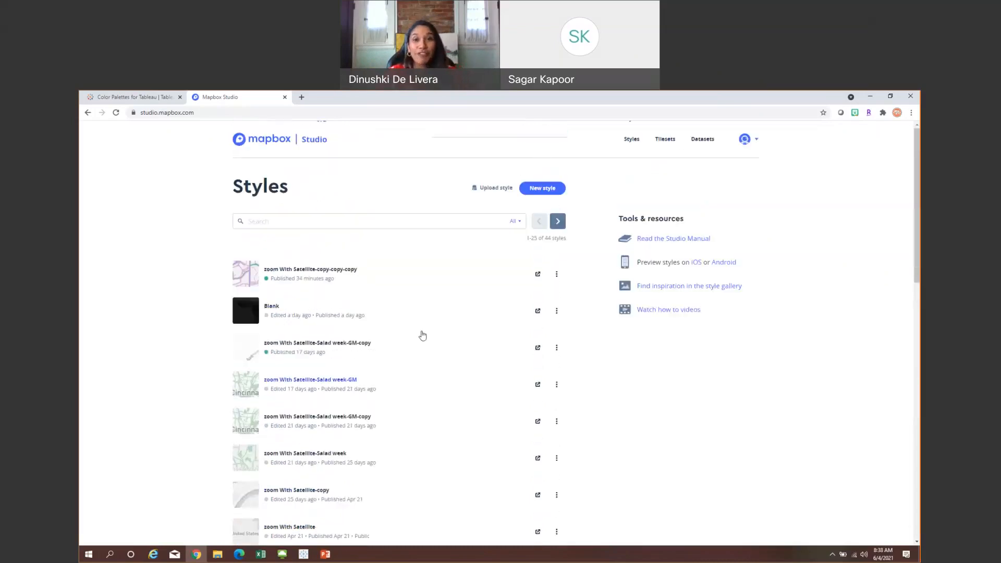
- Create a new style from the Monochrome template, preview the Bubblegum, Dark, Midnight and Golden variations, and customize it with the Light variation
left_click(537, 196)
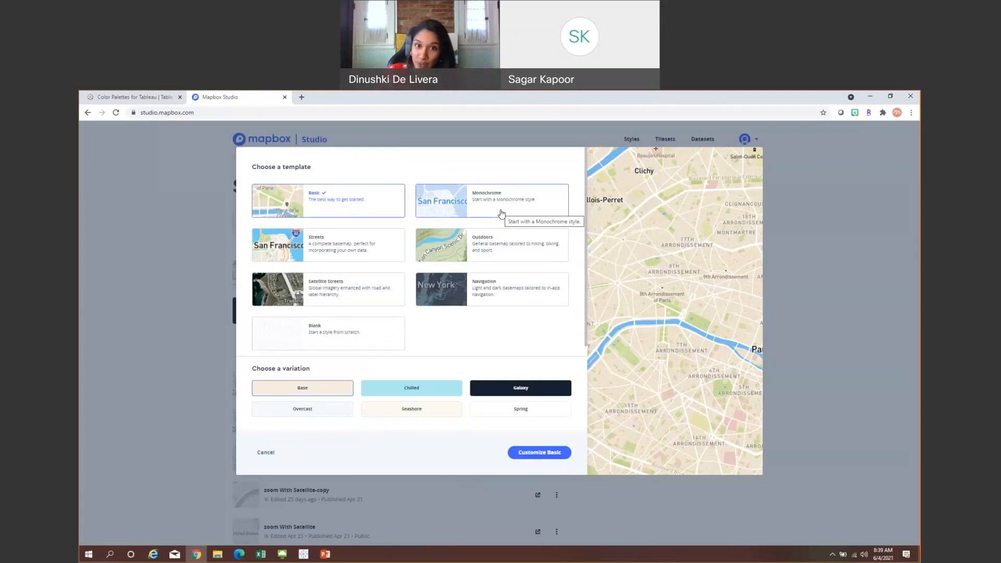
left_click(501, 214)
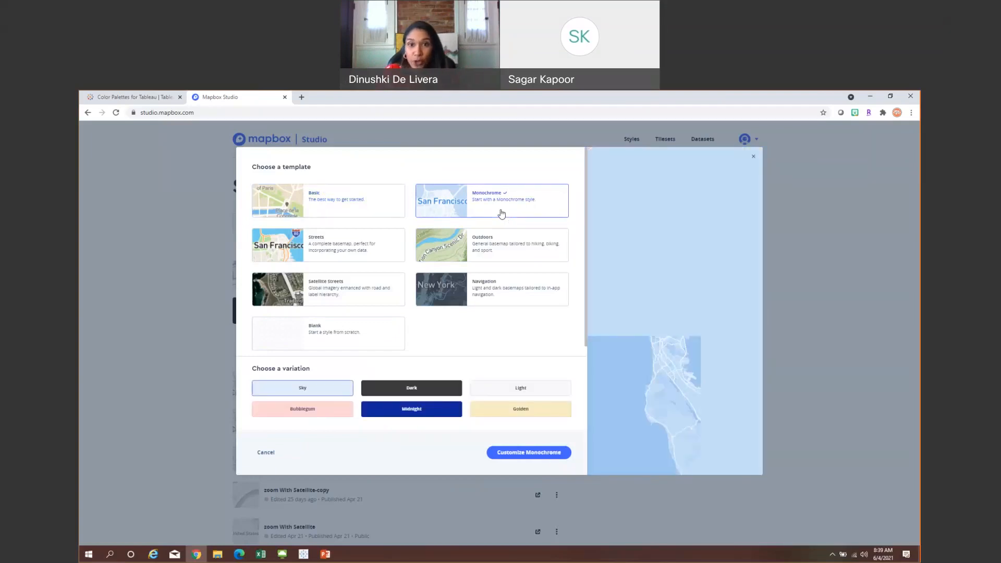
left_click(322, 408)
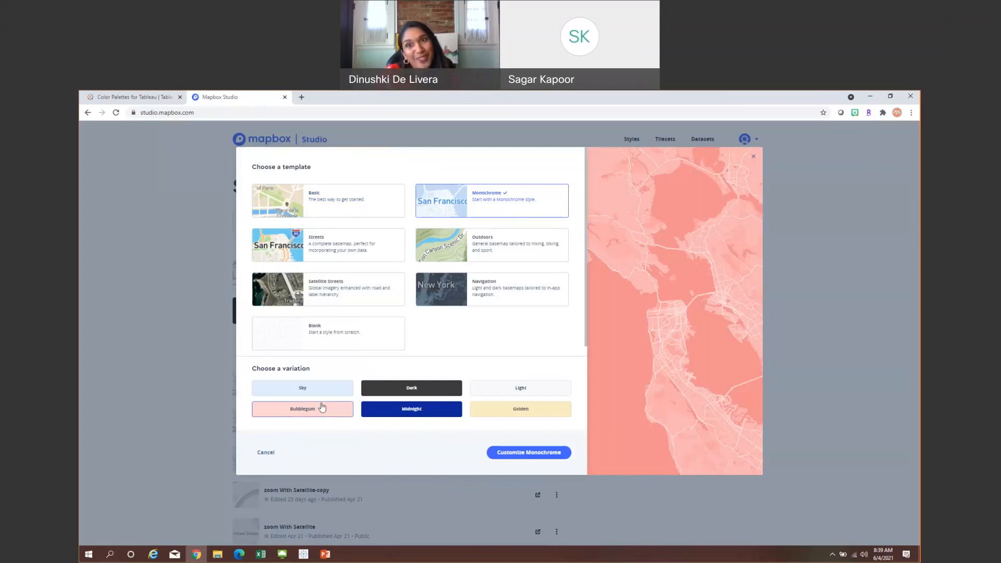
left_click(401, 387)
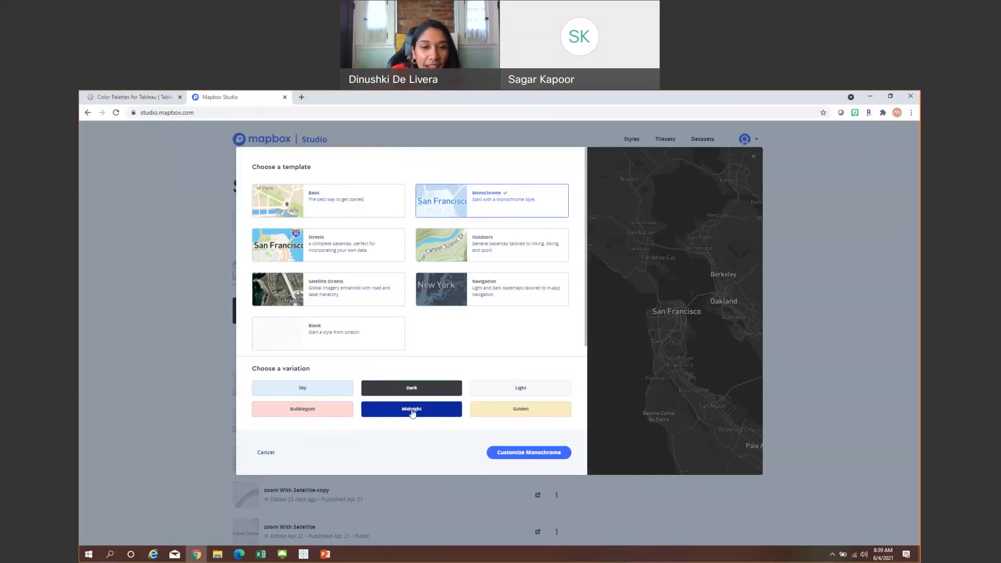
left_click(412, 411)
left_click(510, 387)
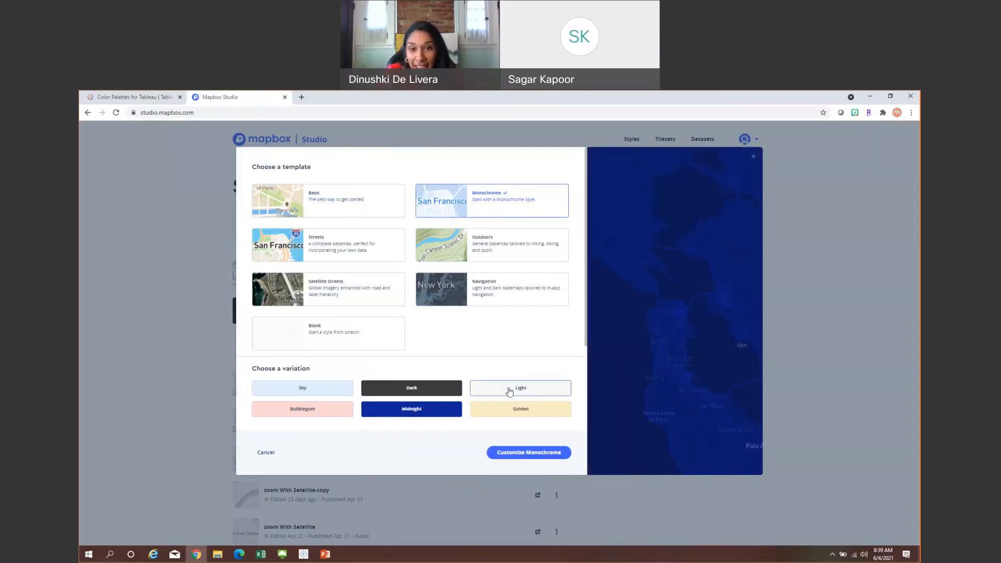
left_click(517, 408)
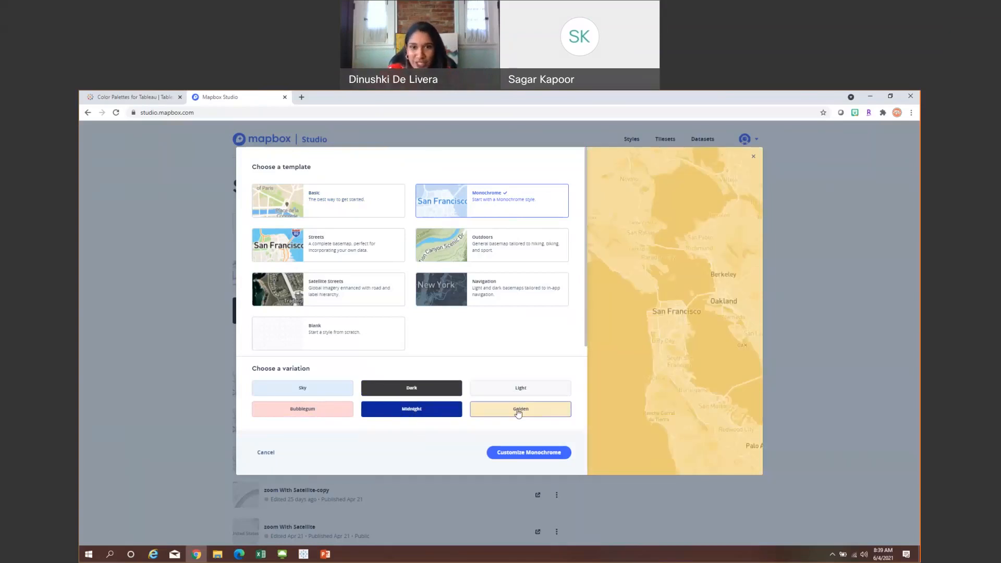
left_click(520, 395)
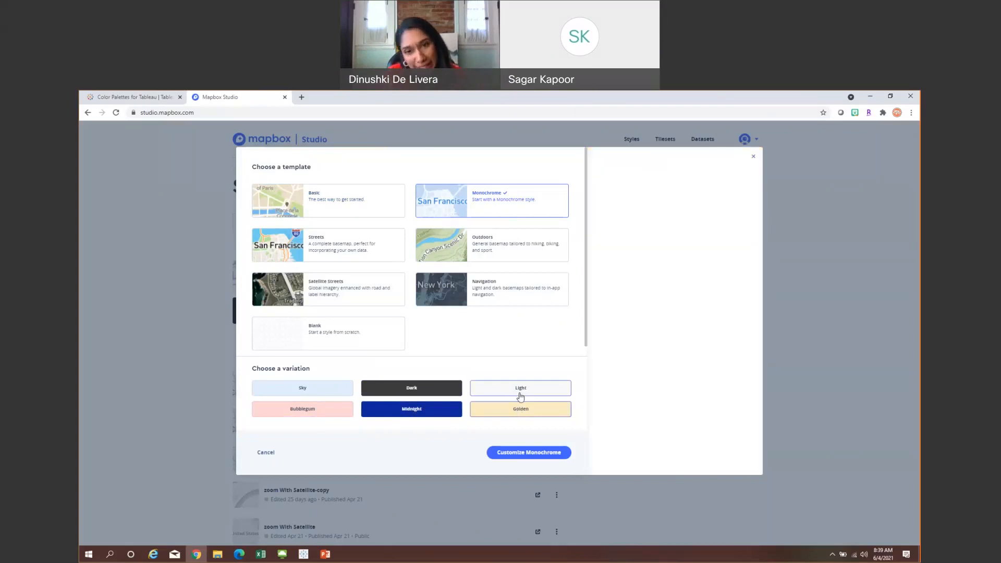
left_click(540, 453)
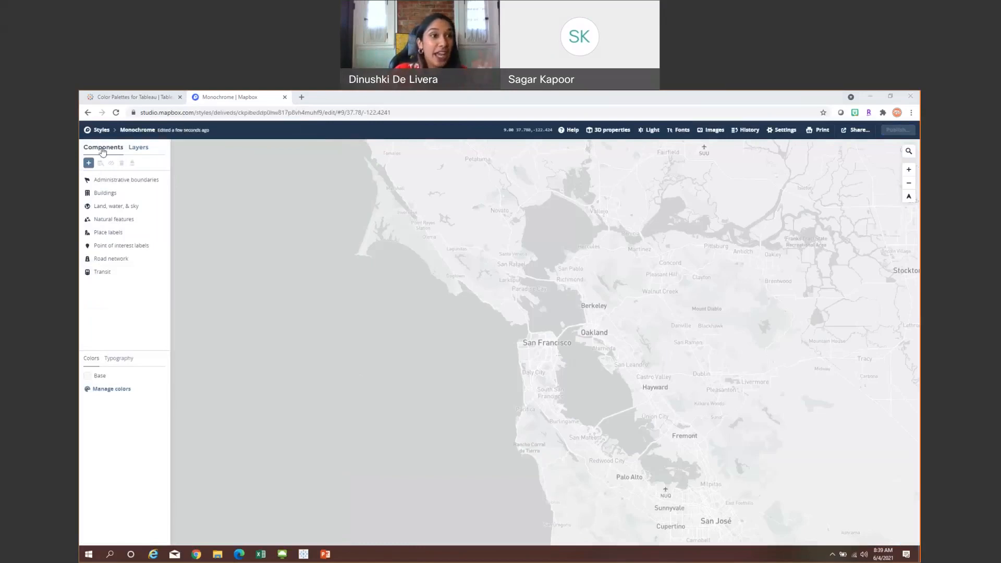
- Rename the new Monochrome style as Unicorn
left_click(130, 133)
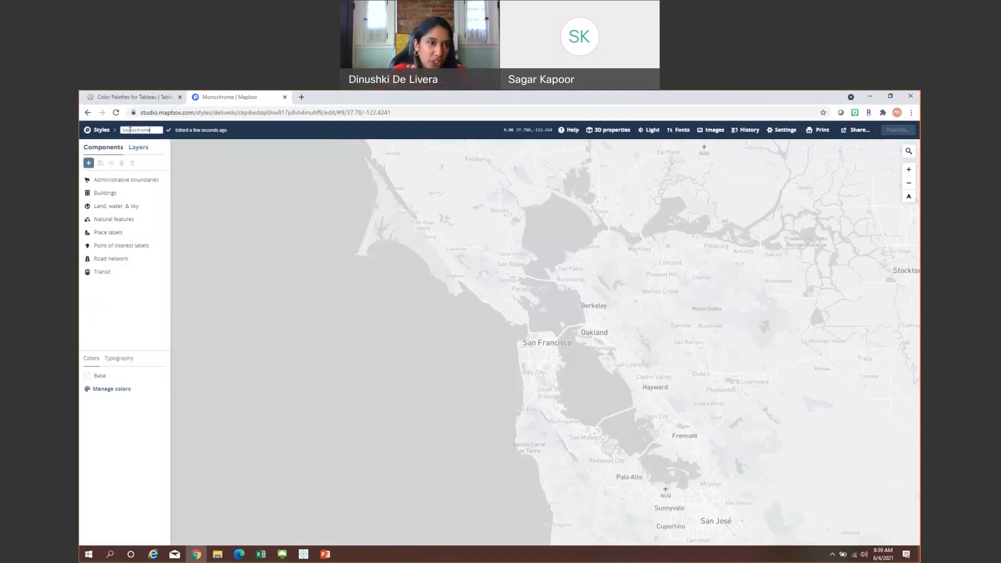
key("BackSpace")
key("BackSpace")
key("BackSpace")
key("BackSpace")
key("BackSpace")
key("BackSpace")
key("BackSpace")
key("BackSpace")
key("BackSpace")
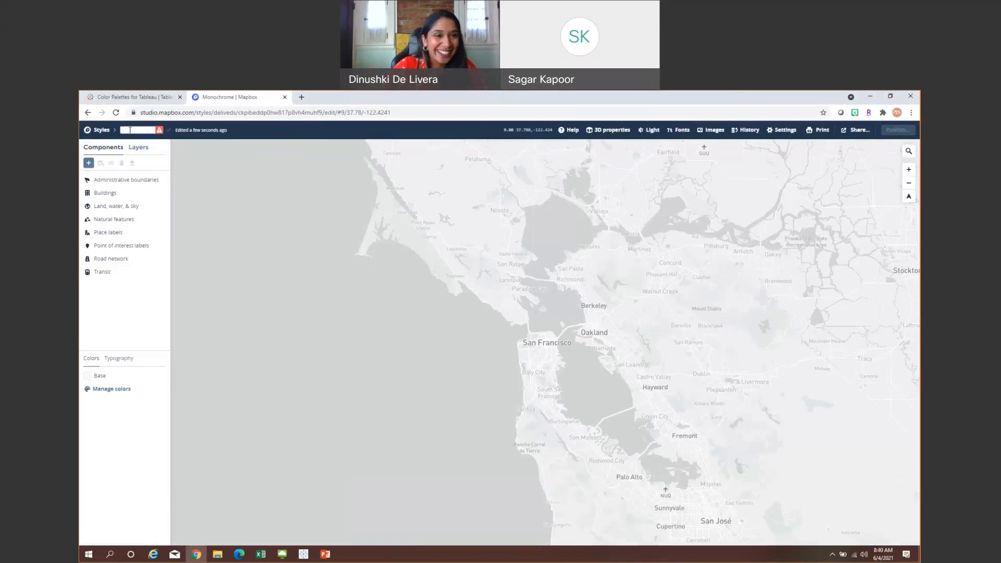
type("Un")
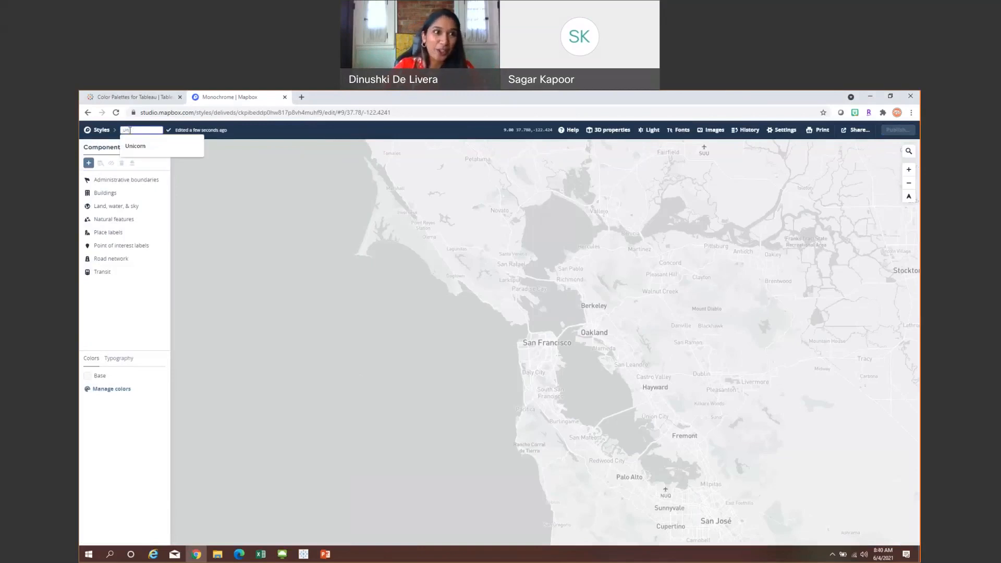
left_click(134, 146)
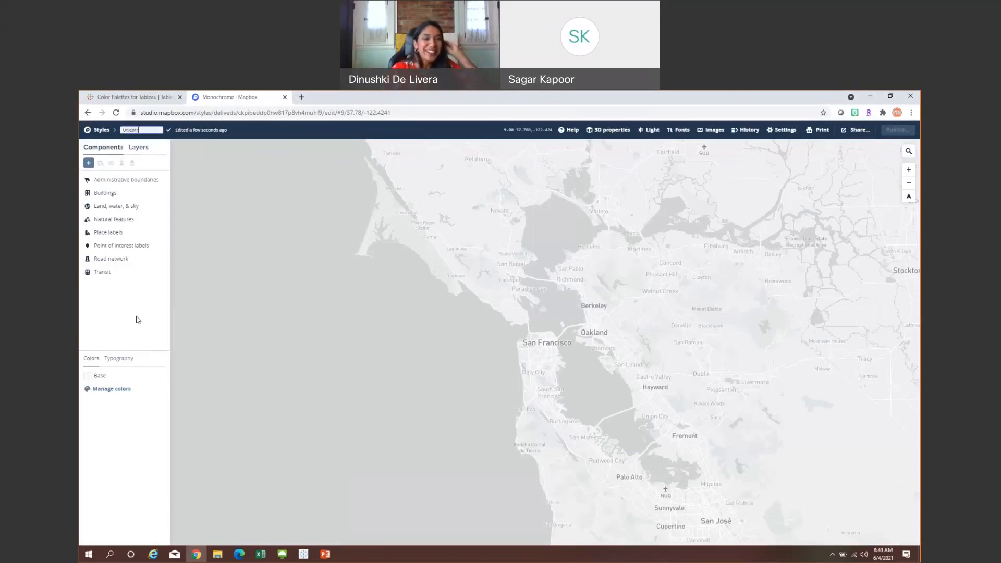
key("Return")
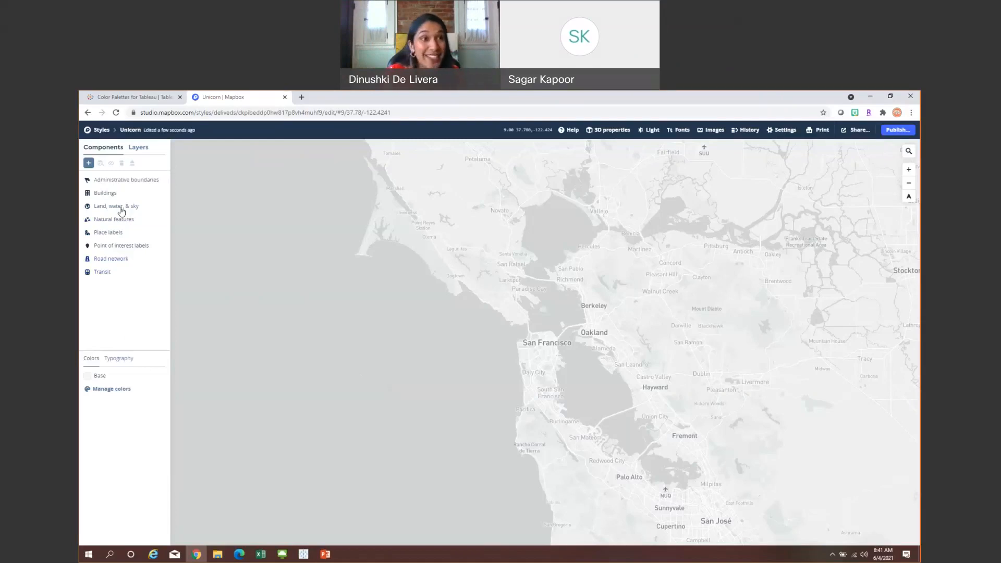
- Show the style's individual layers, collapsing and re-expanding the place labels and transit labels groups
left_click(136, 149)
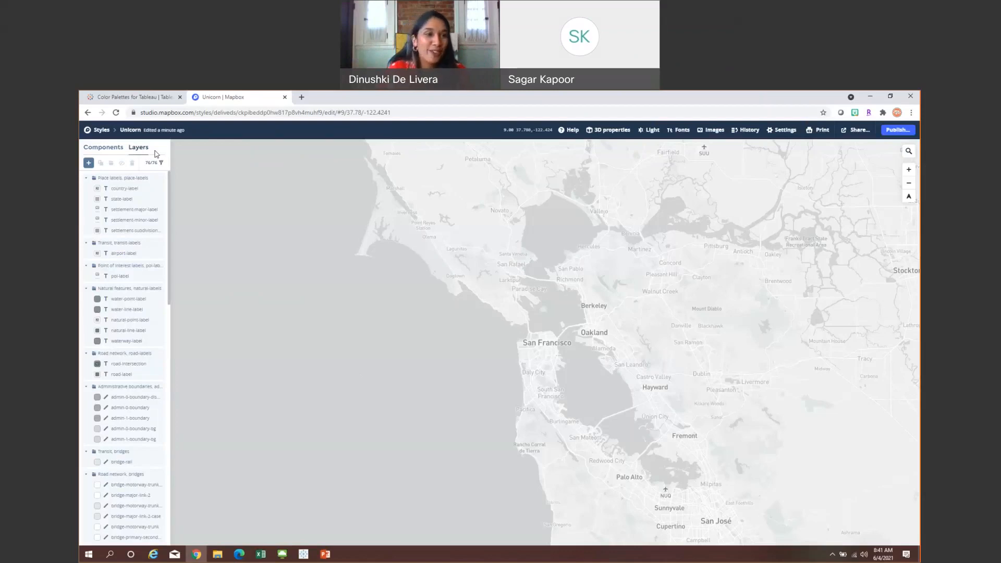
left_click(86, 180)
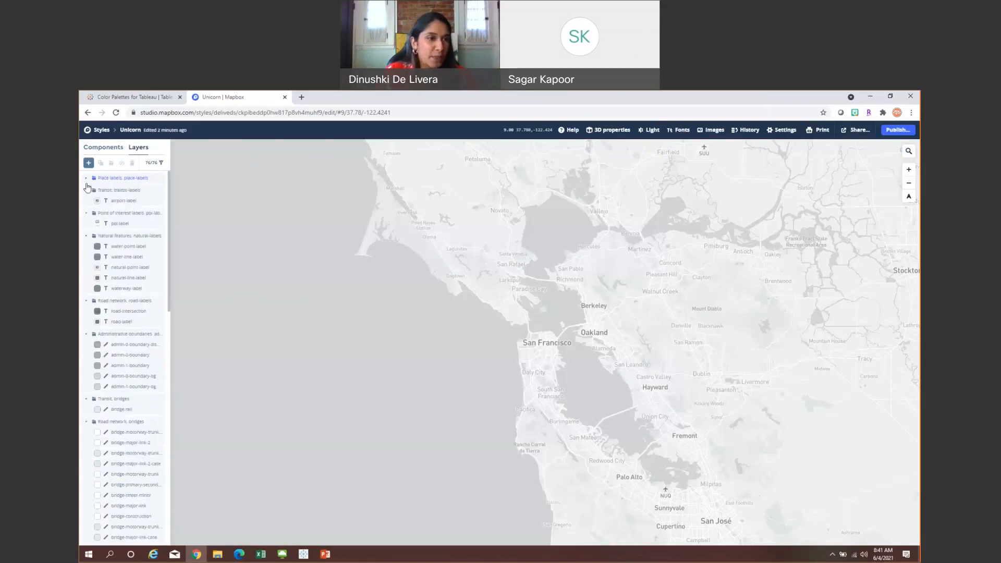
left_click(88, 193)
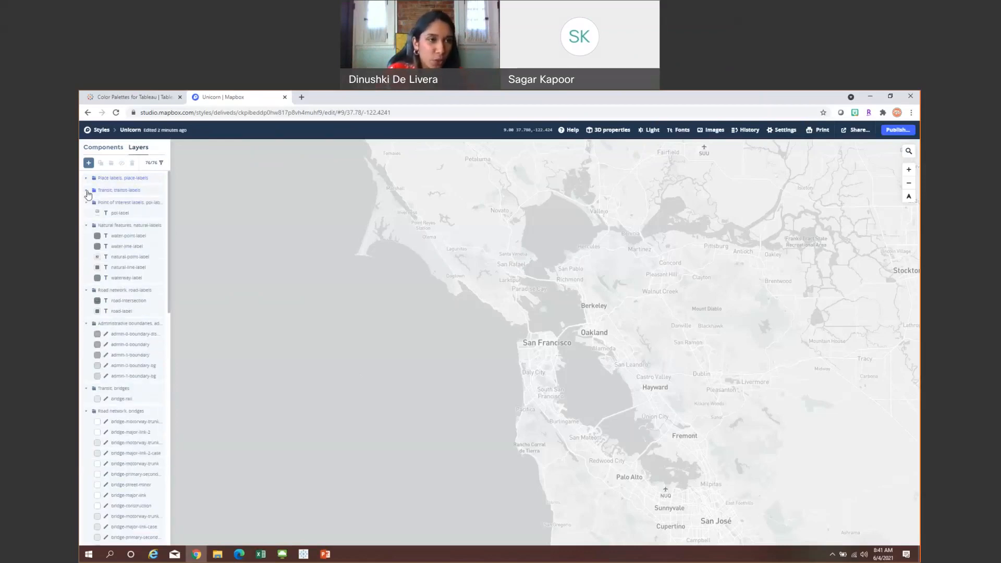
left_click(87, 191)
left_click(86, 179)
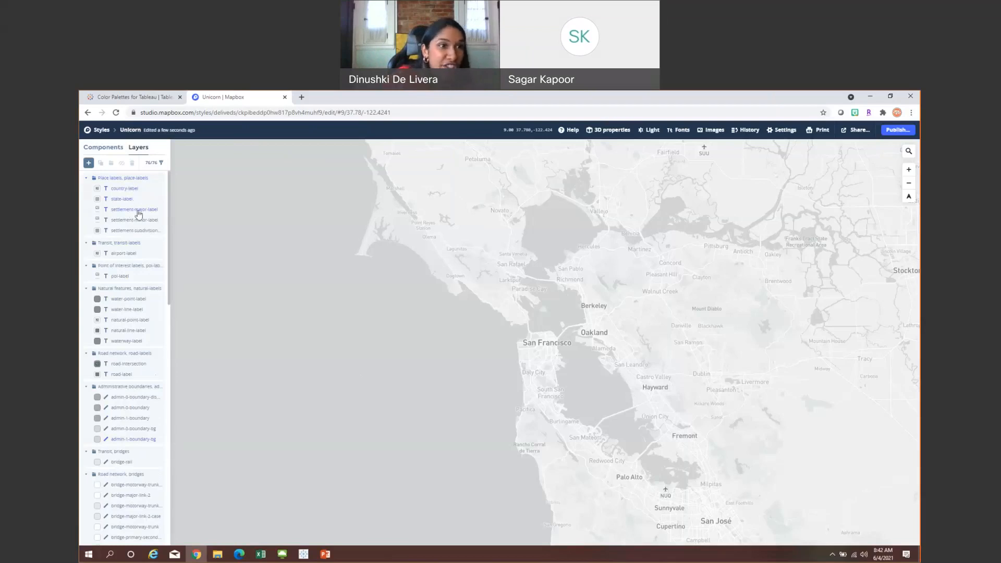
- Examine the layer list from the place labels through roads, tunnels and buildings down to the water and land layers
scroll(141, 234, "down", 1)
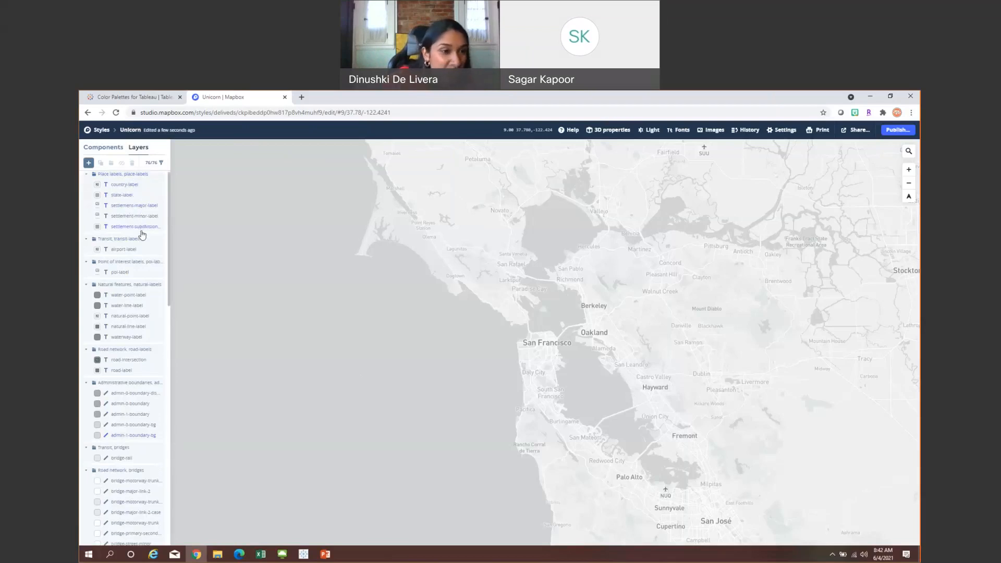
scroll(141, 235, "up", 1)
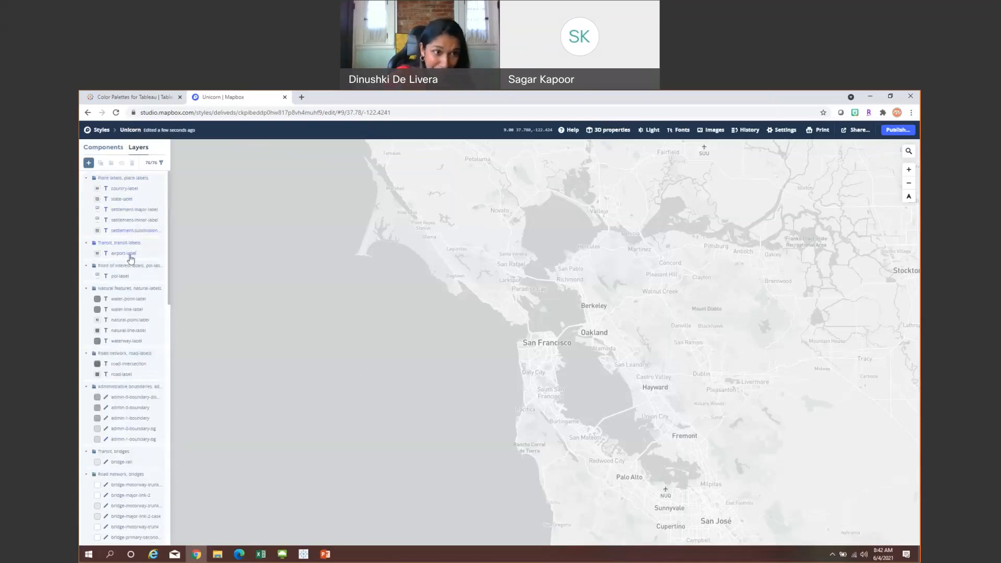
scroll(130, 259, "down", 10)
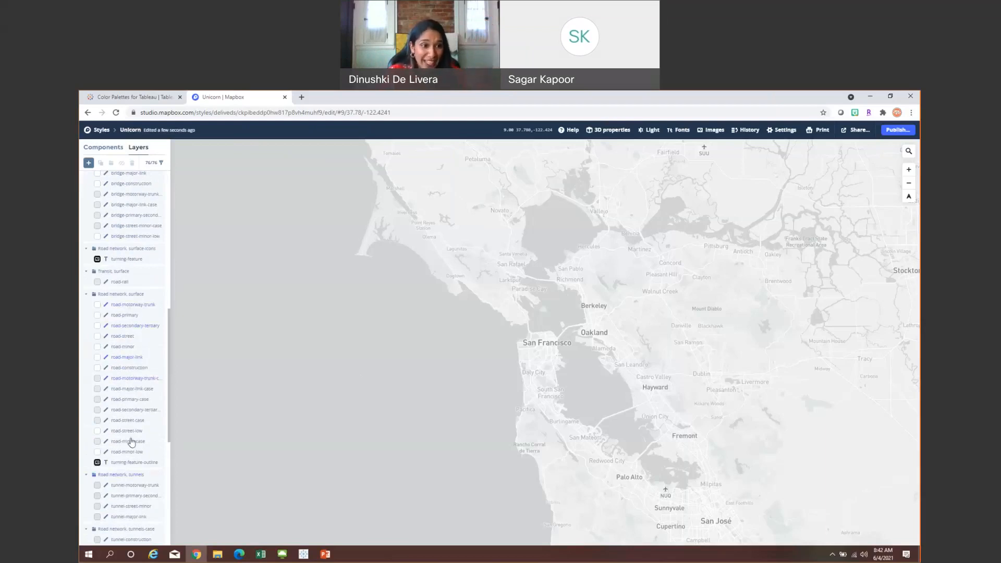
scroll(132, 443, "down", 4)
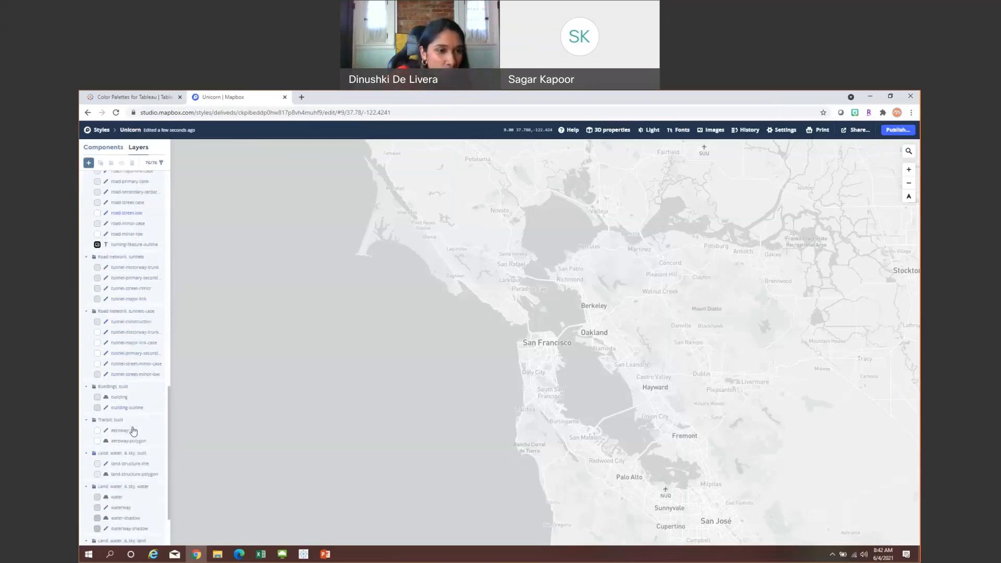
scroll(133, 431, "down", 2)
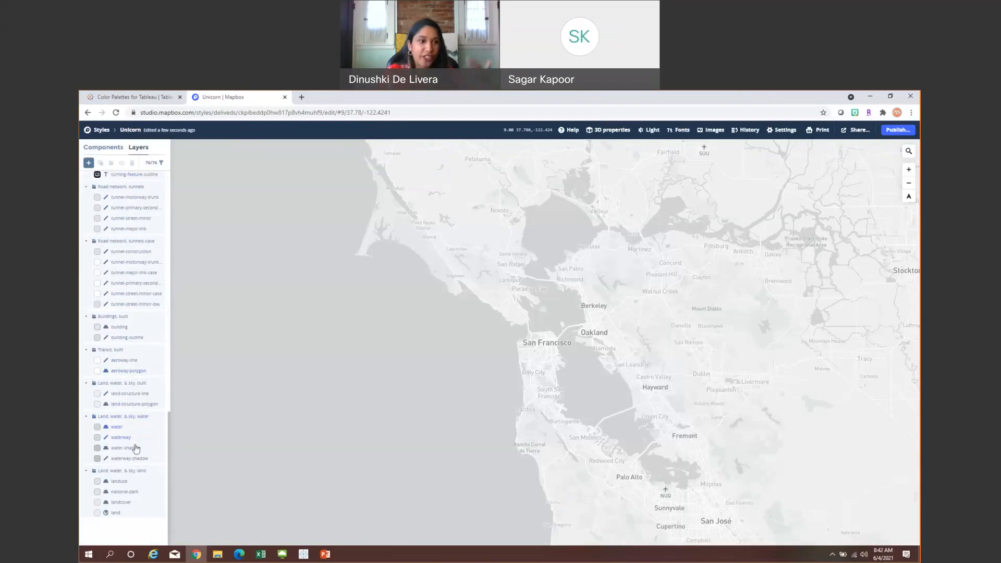
- View the style's edit history and inspect which layers lie beneath a point in the ocean off San Francisco
scroll(135, 448, "up", 2)
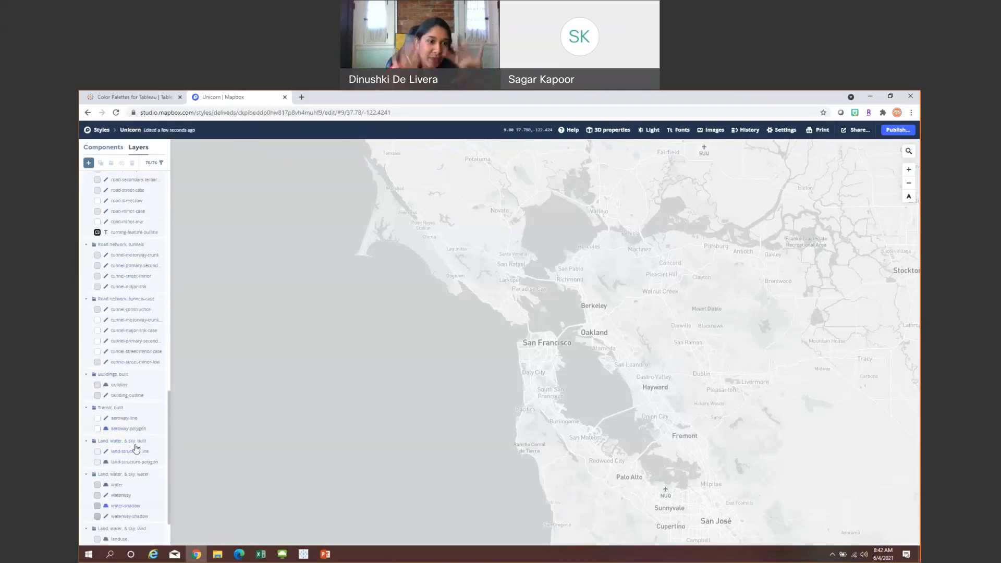
scroll(135, 448, "up", 10)
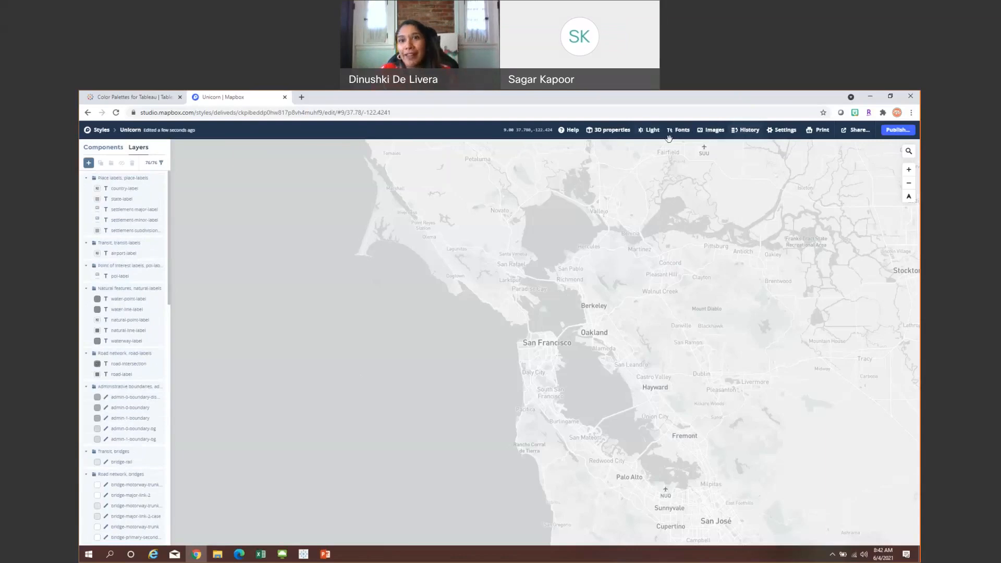
left_click(760, 136)
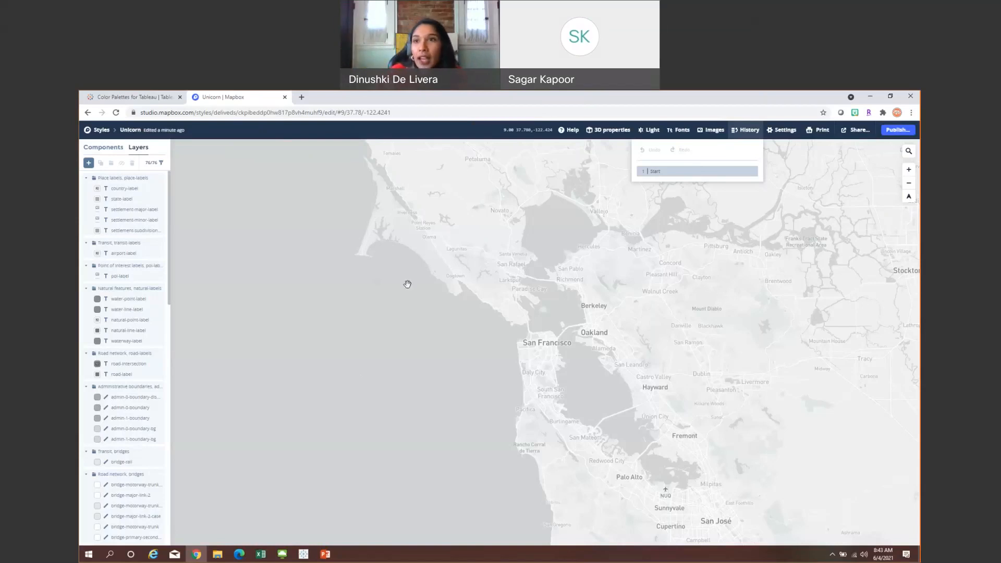
left_click(386, 364)
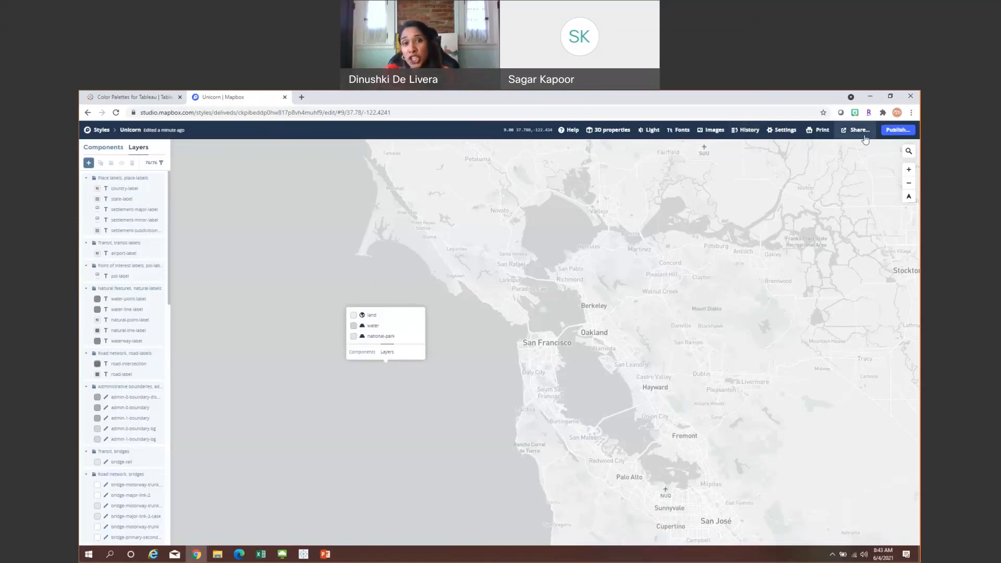
left_click(434, 388)
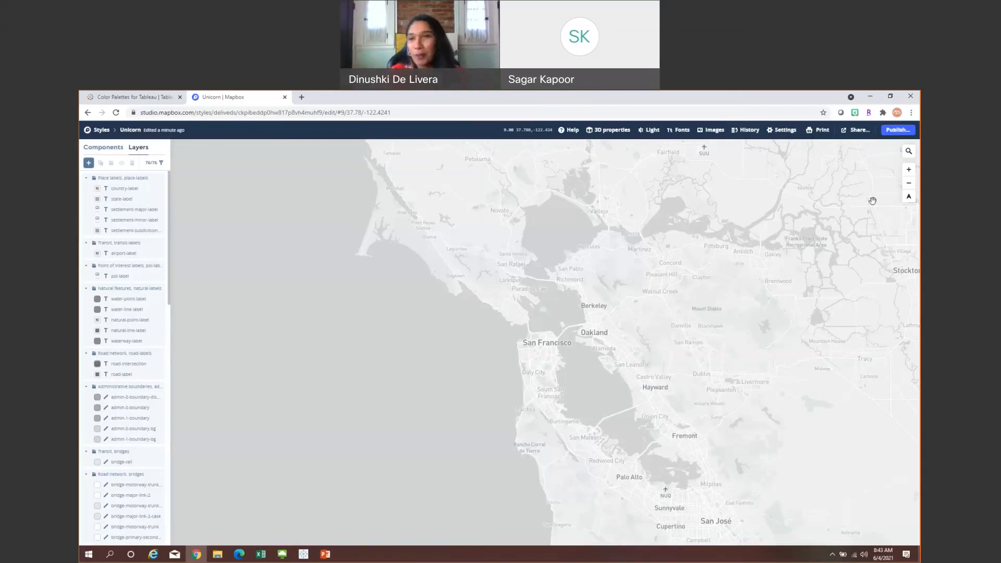
- Search the map for Colombo, Sri Lanka, and widen the view to show the whole island
mouse_move(905, 152)
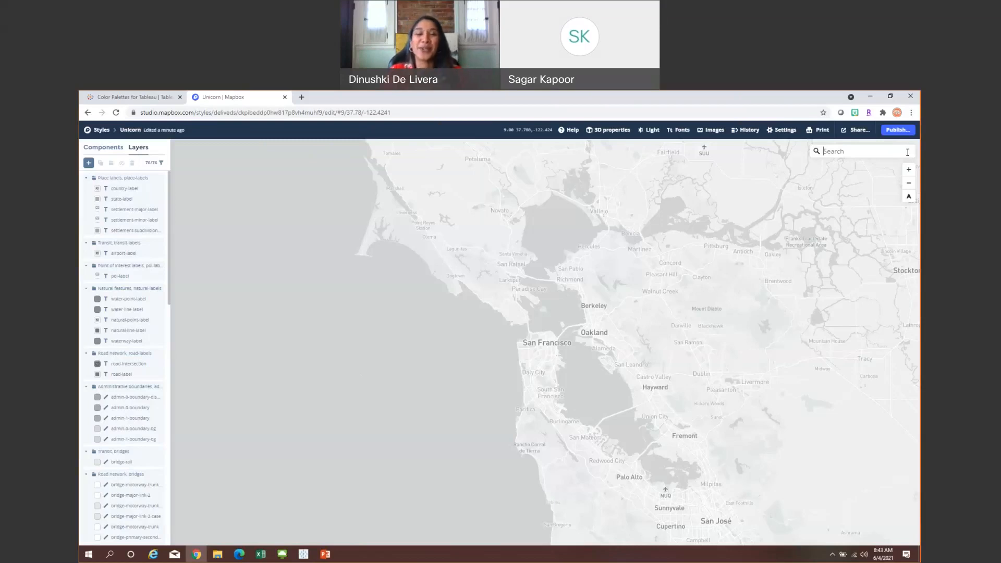
left_click(907, 152)
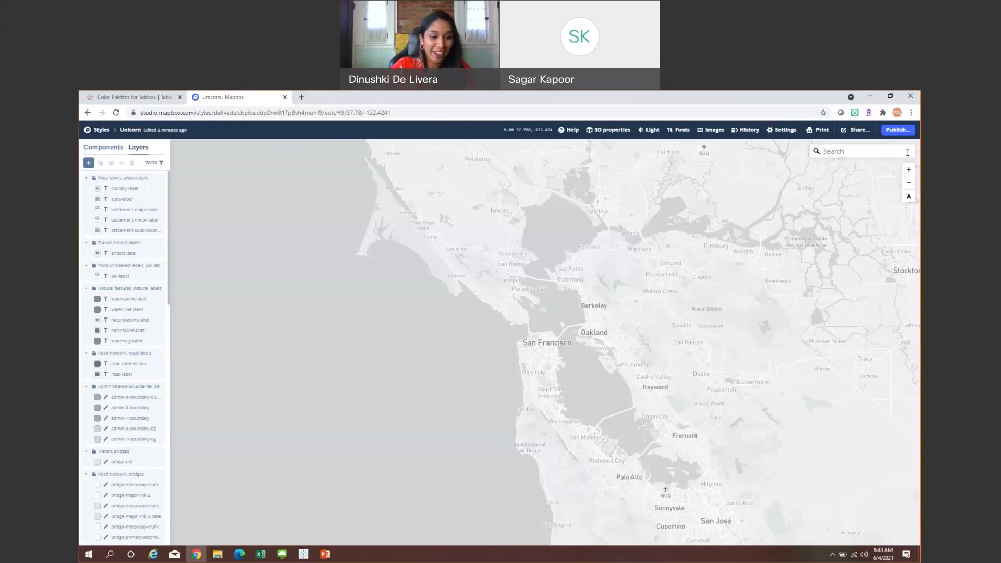
type("Col")
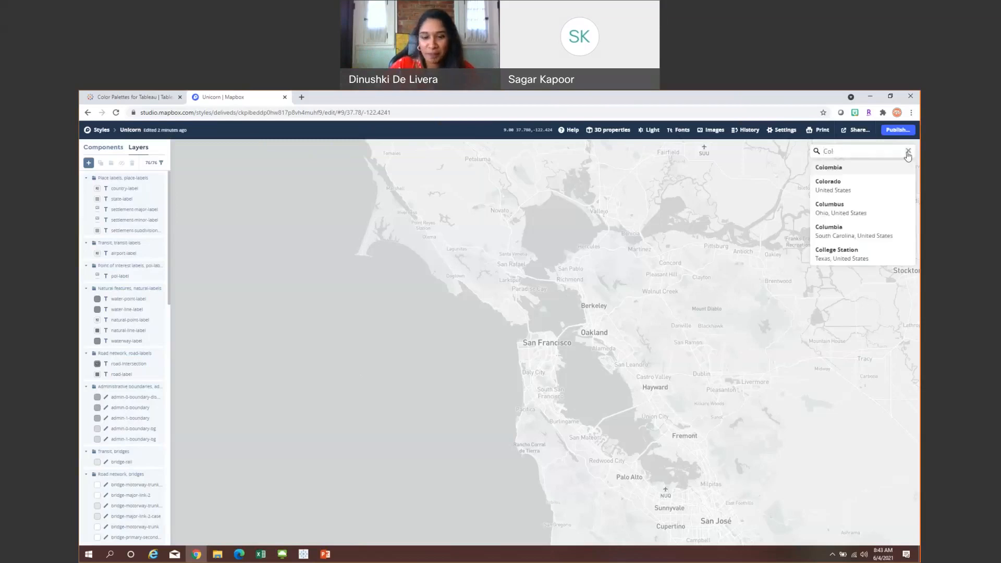
type("om")
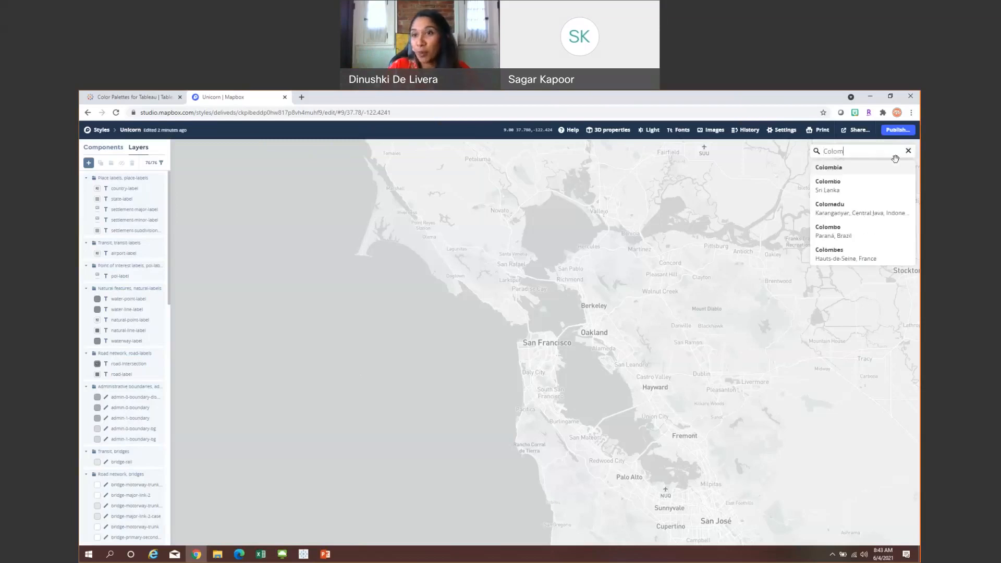
left_click(866, 192)
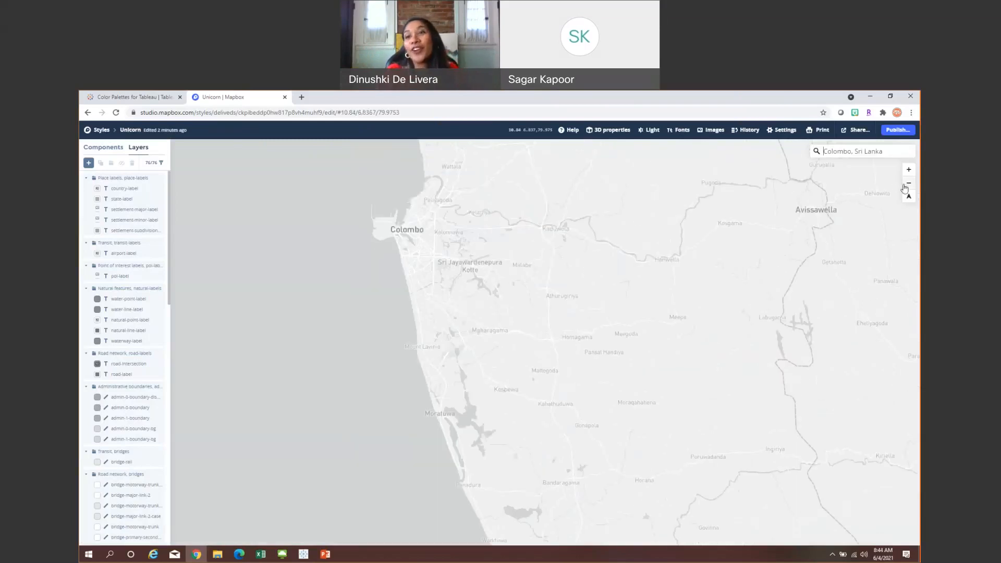
left_click(908, 183)
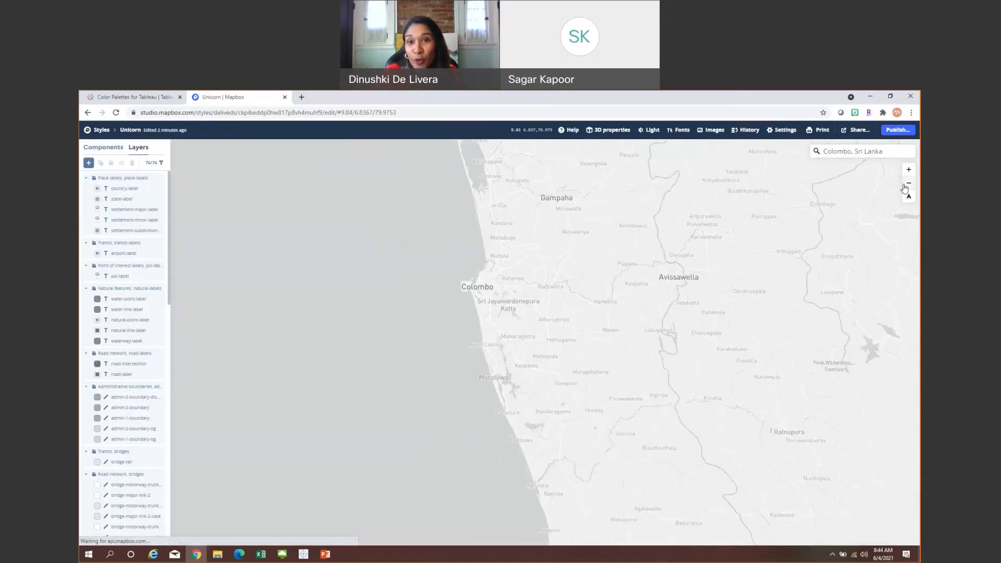
left_click(908, 183)
left_click(908, 183)
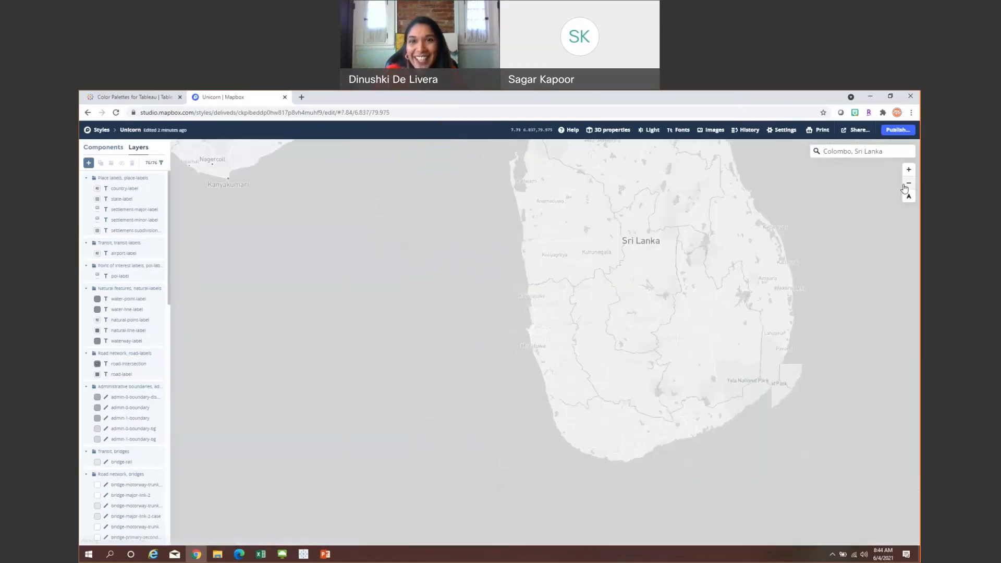
left_click_drag(801, 183, 796, 286)
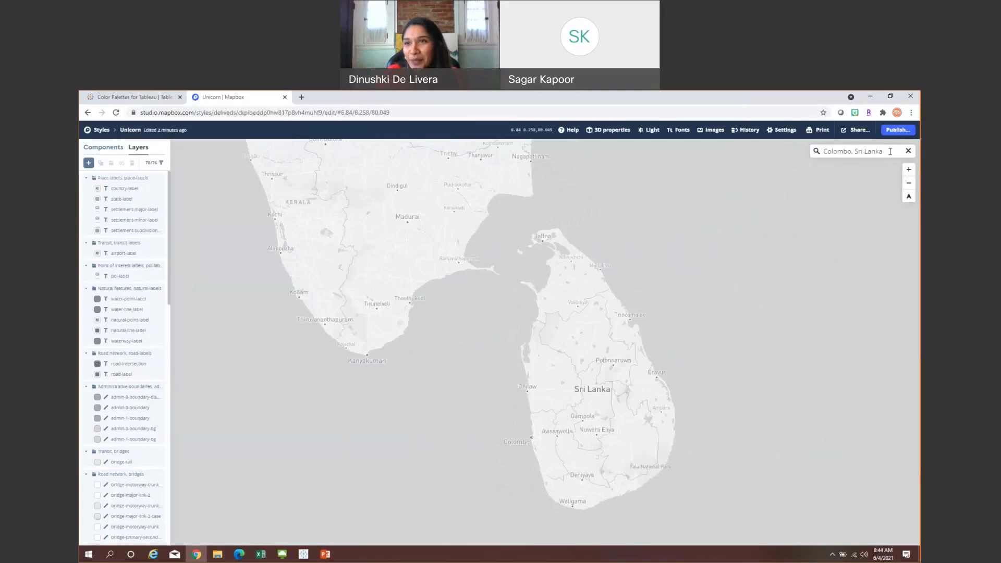
- Search for Colombo, Sri Lanka again and bring the city and its harbour into close view
left_click(908, 151)
type("colombo")
left_click(848, 172)
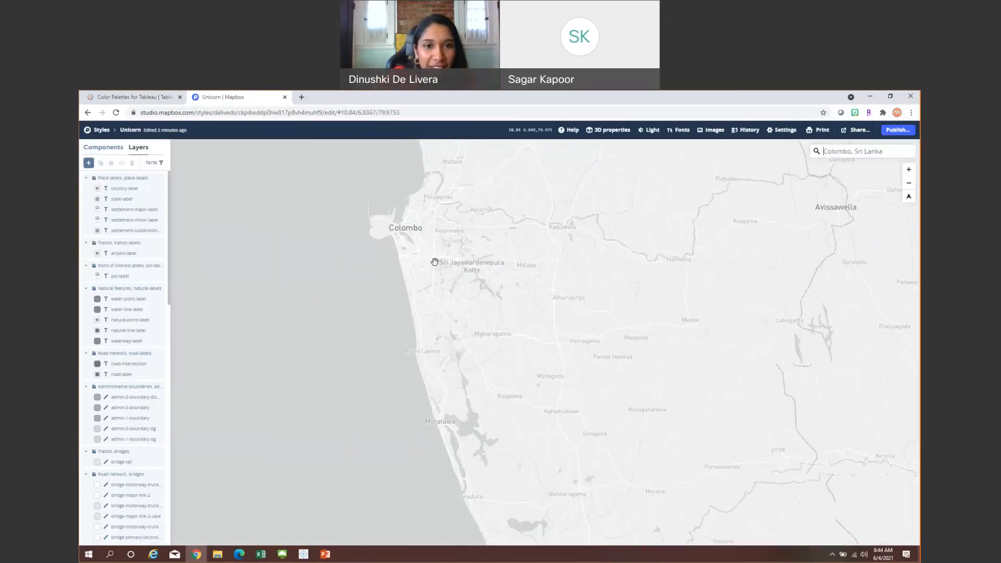
scroll(434, 262, "up", 4)
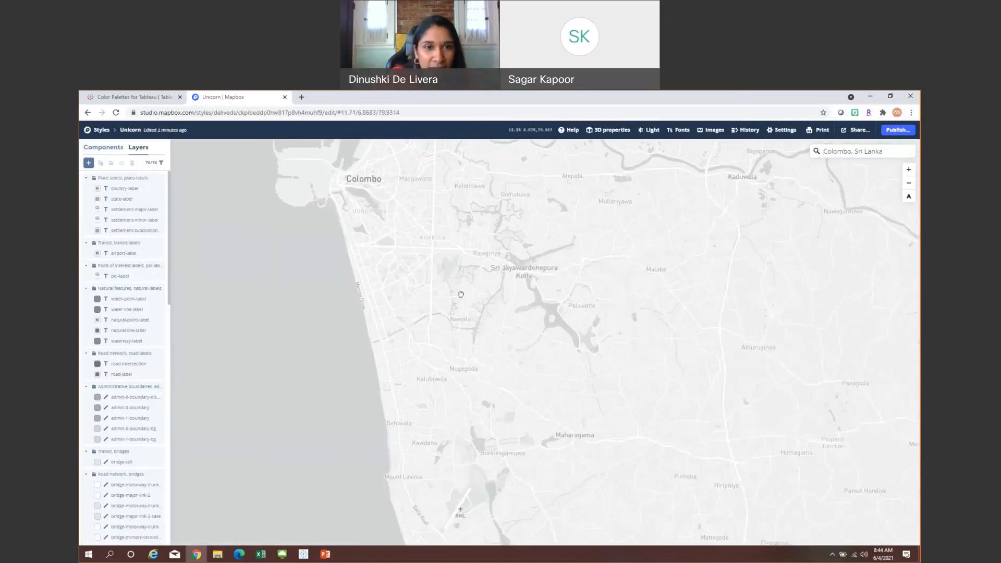
left_click_drag(460, 294, 500, 313)
scroll(501, 313, "up", 3)
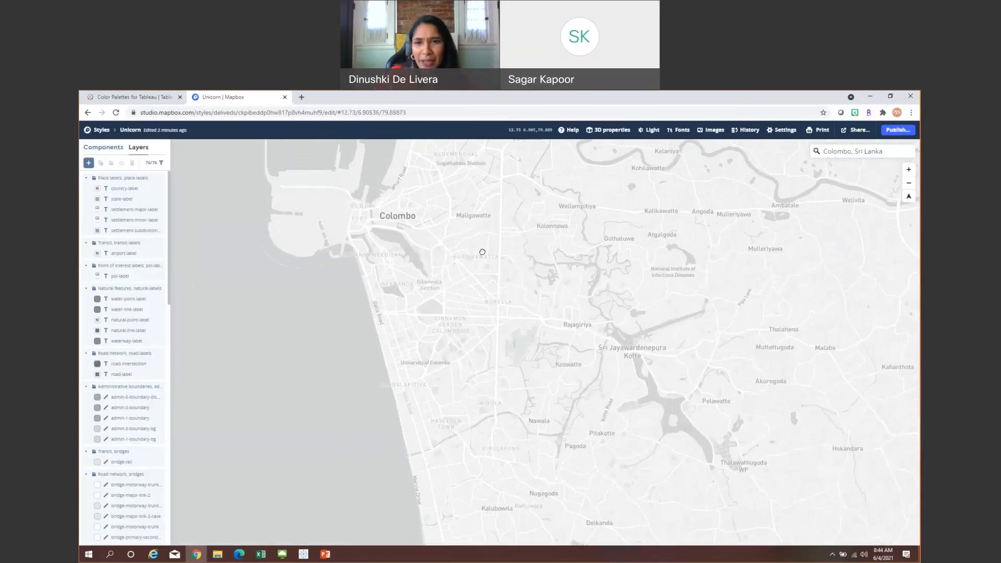
left_click_drag(486, 253, 533, 335)
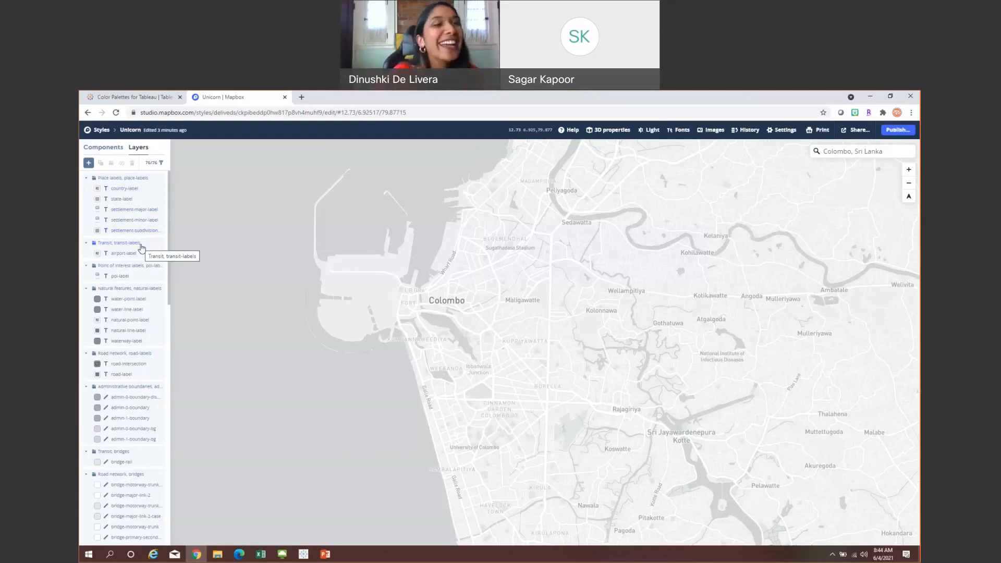
- Override the settlement-major-label text color and set its symbolrank 0 stop to a muted light teal
left_click(127, 210)
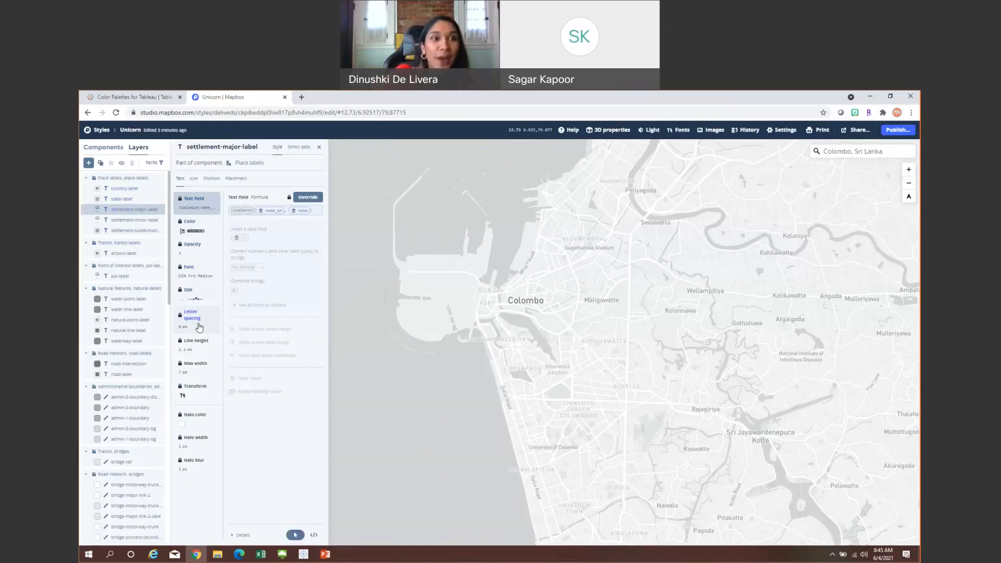
left_click(200, 236)
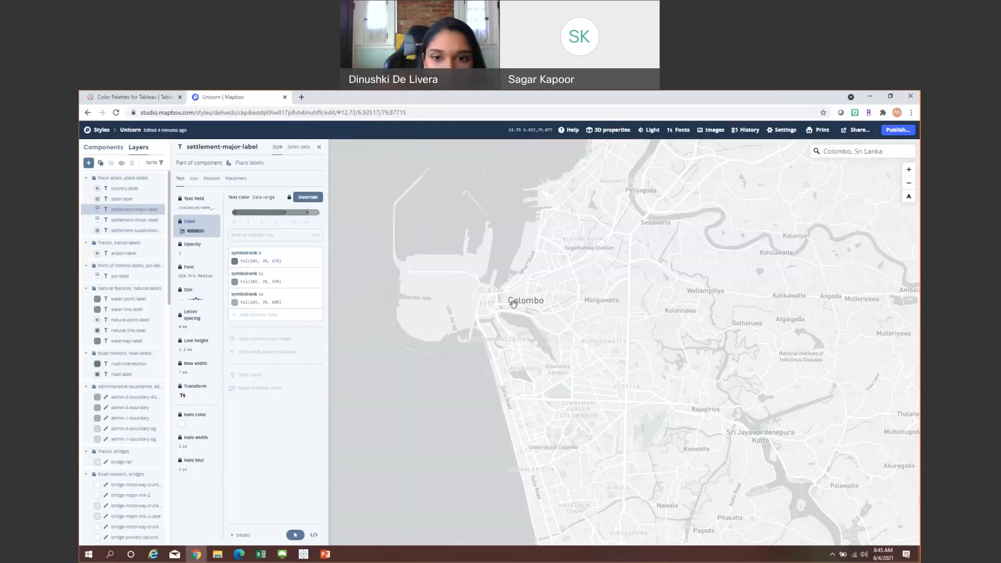
left_click(308, 198)
left_click(235, 261)
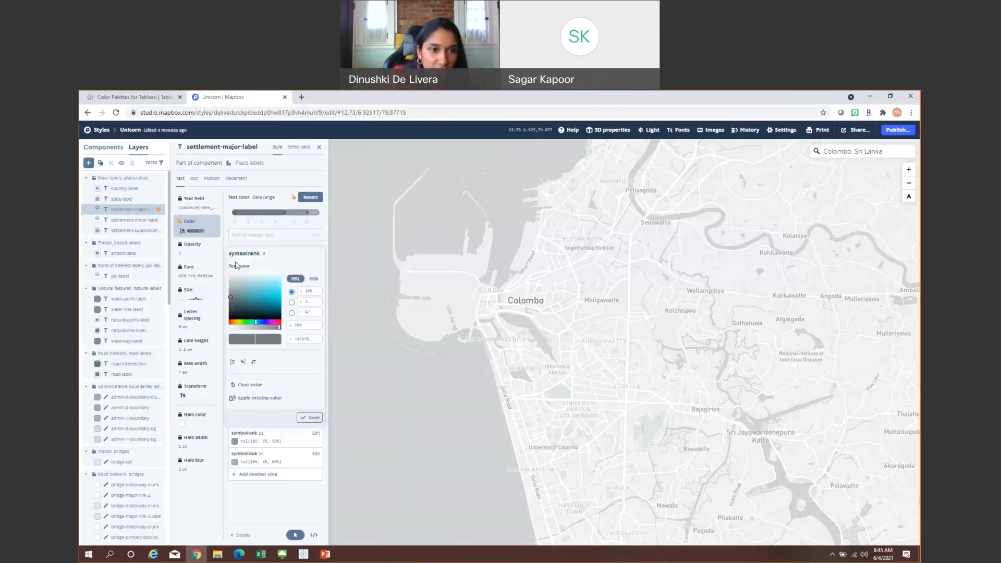
left_click(243, 287)
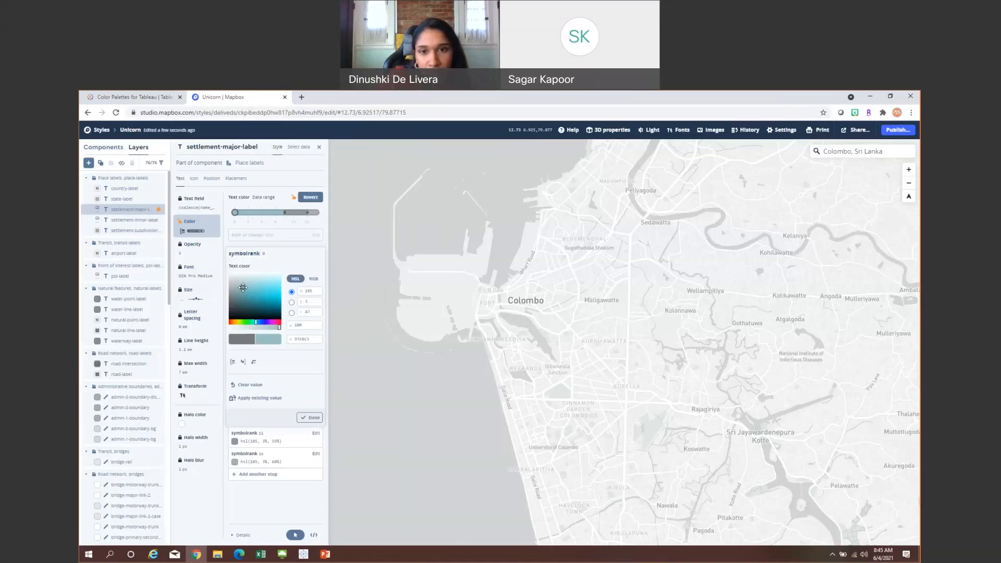
left_click_drag(243, 288, 246, 287)
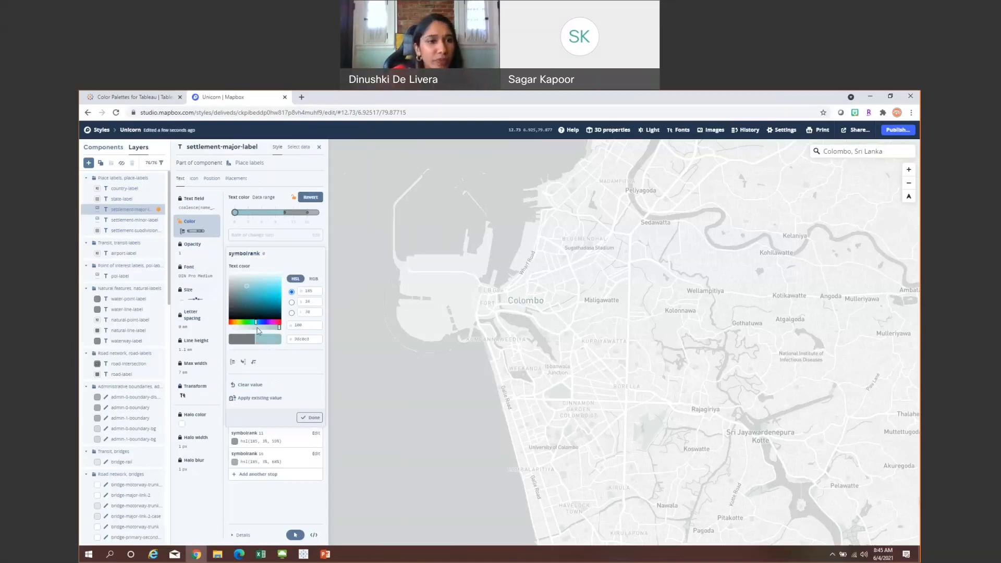
- Override the text font of the settlement-major-label layer with Source Code Pro SemiBold
left_click(198, 271)
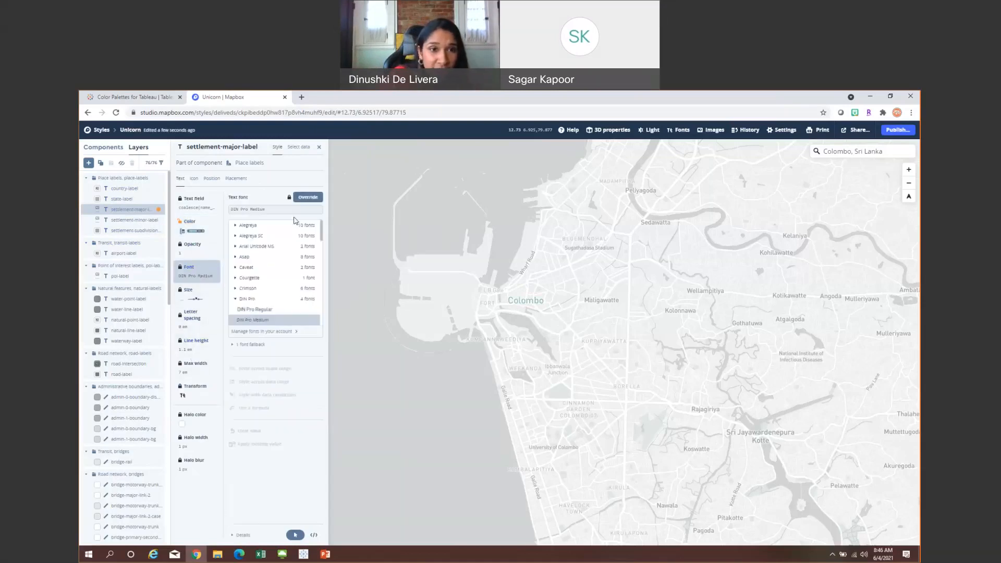
scroll(258, 266, "down", 3)
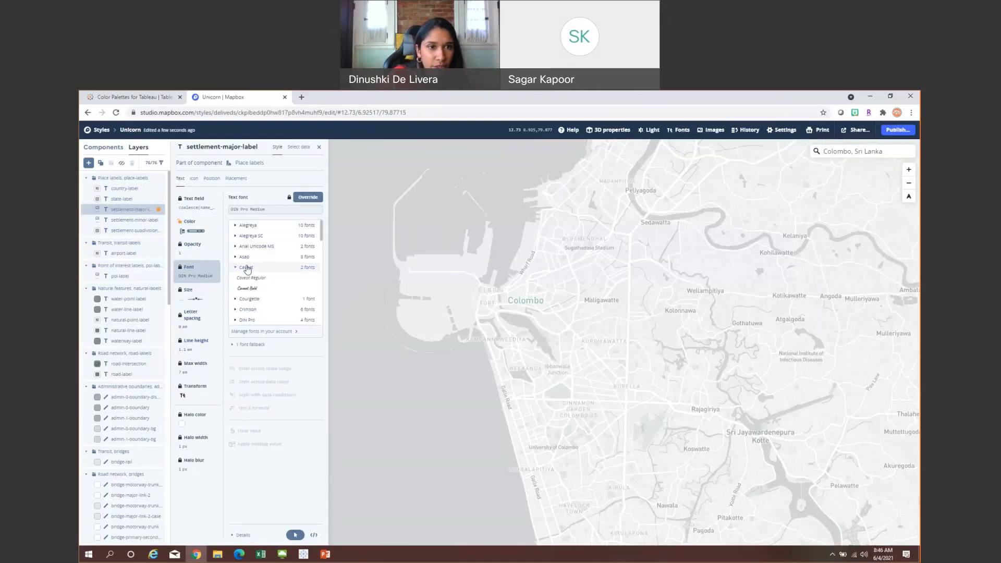
scroll(247, 269, "down", 5)
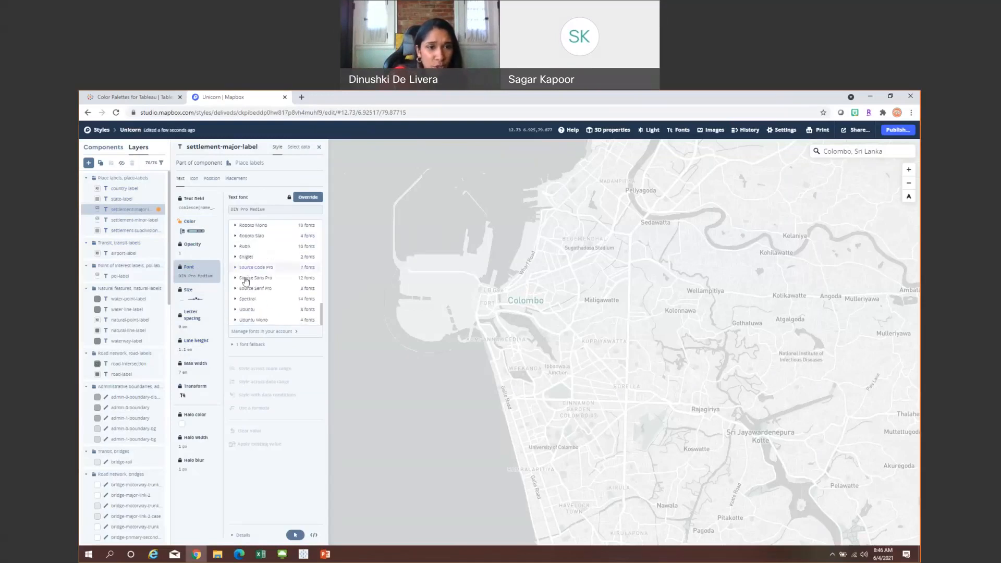
left_click(247, 285)
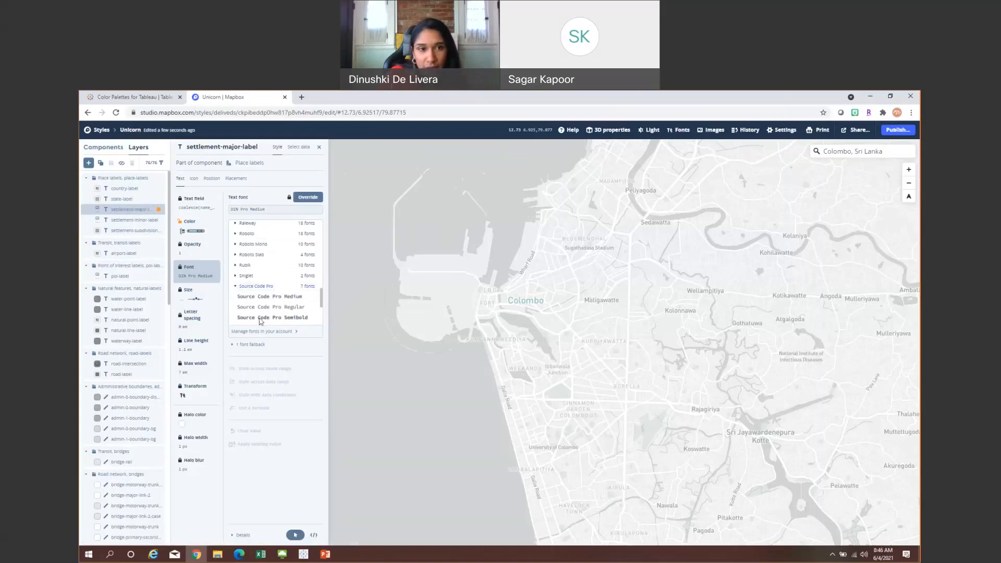
left_click(307, 197)
left_click(260, 318)
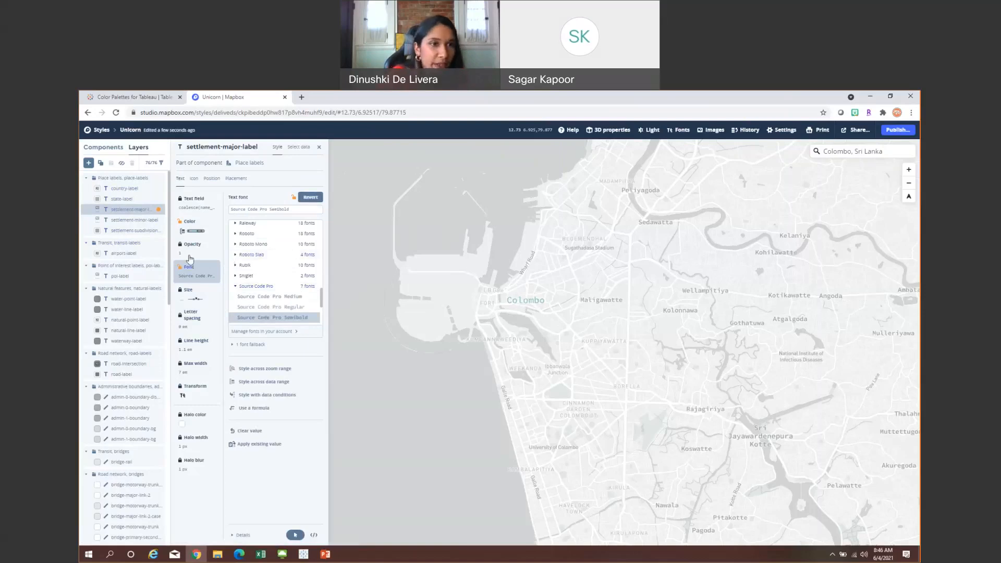
- Override the text color of the settlement-subdivision label layer with a bright cyan blue
left_click(129, 233)
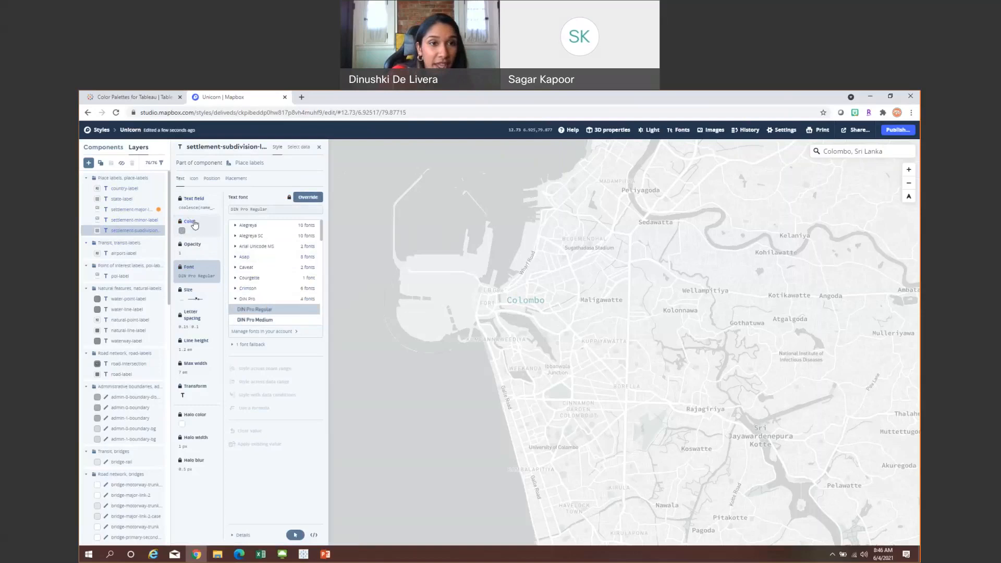
left_click(193, 224)
left_click(301, 198)
left_click(243, 222)
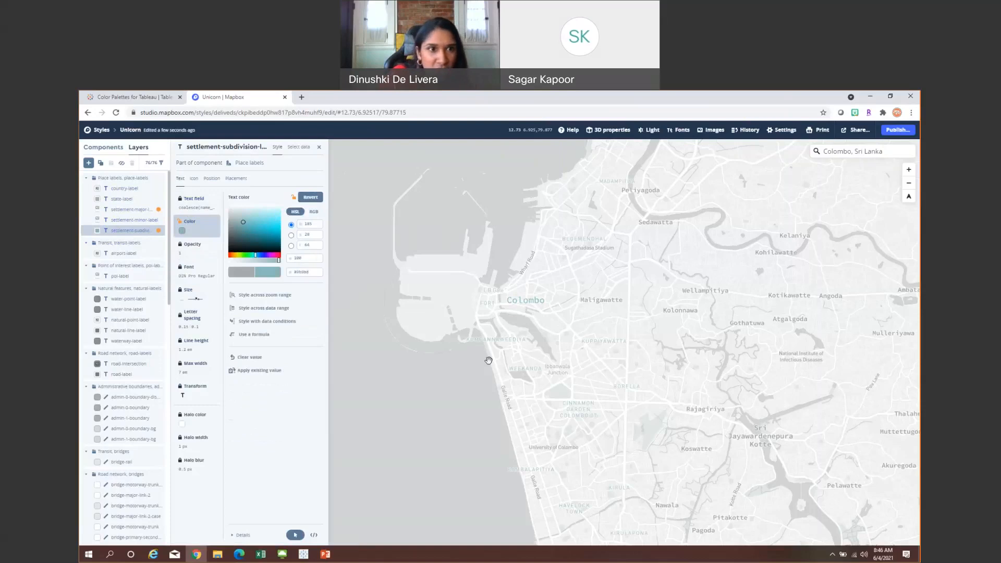
left_click_drag(260, 222, 275, 231)
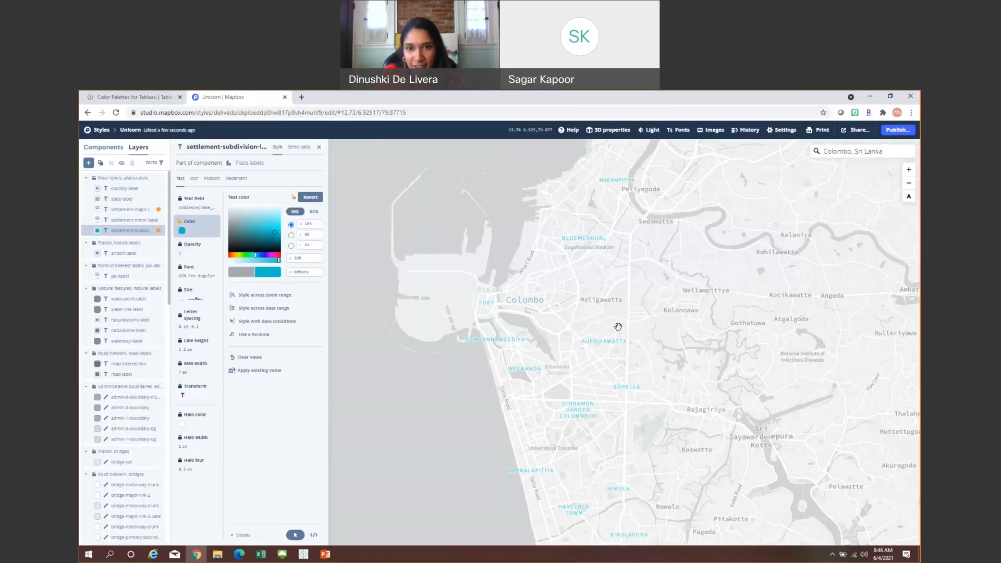
- Override the line color of the road-motorway-trunk layer with a light periwinkle blue
scroll(618, 327, "up", 2)
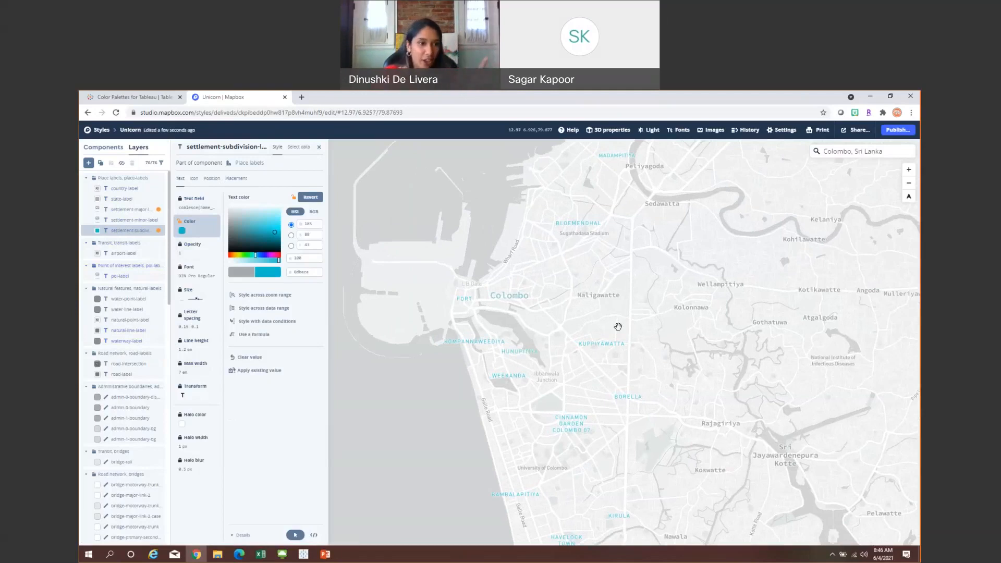
scroll(140, 504, "down", 6)
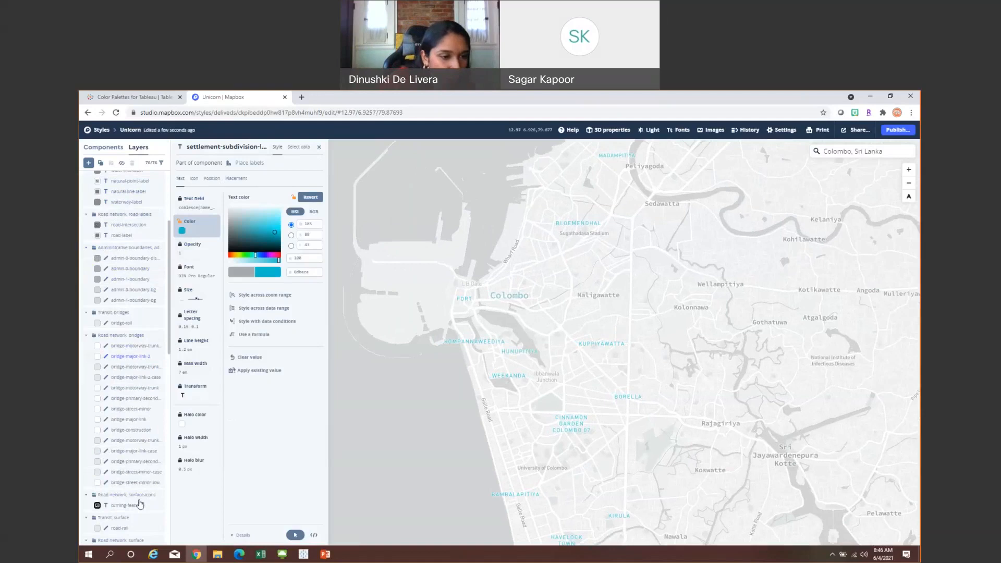
scroll(140, 504, "down", 1)
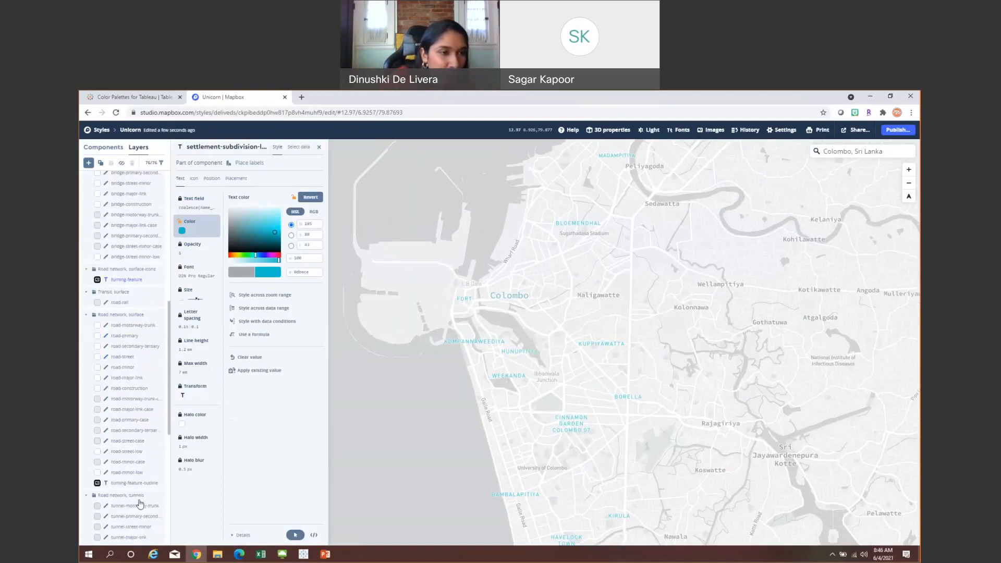
left_click(132, 326)
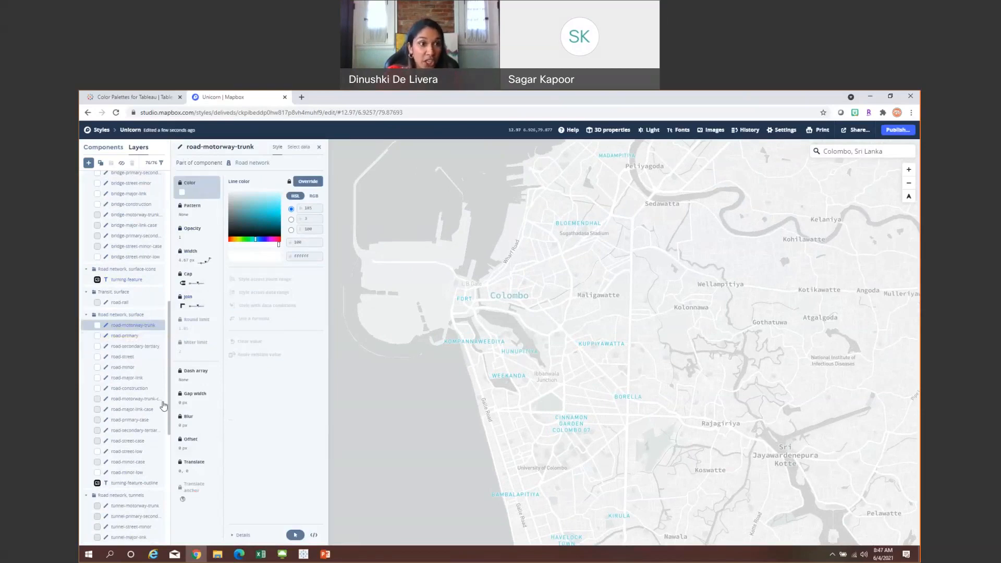
left_click(308, 181)
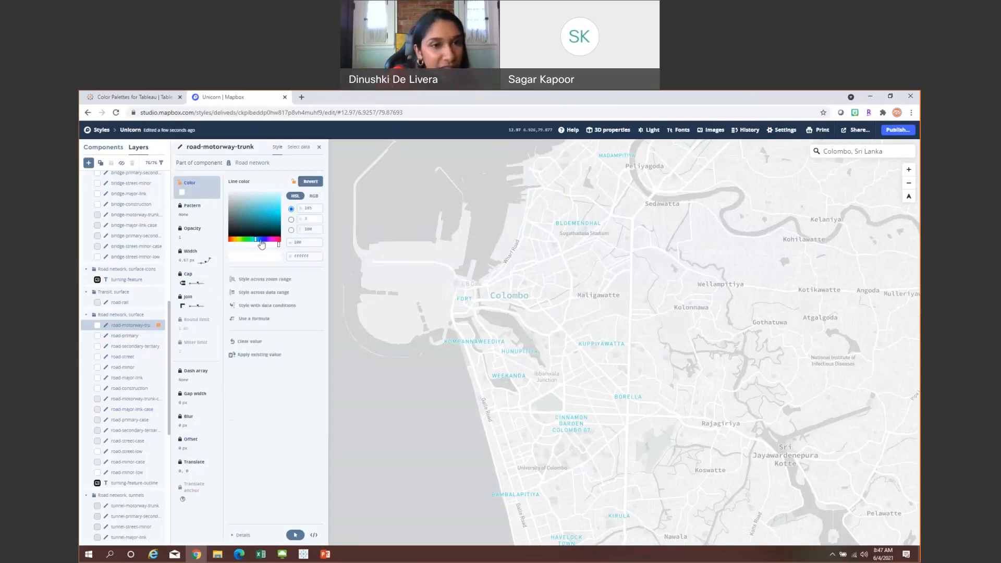
left_click(261, 239)
left_click(262, 199)
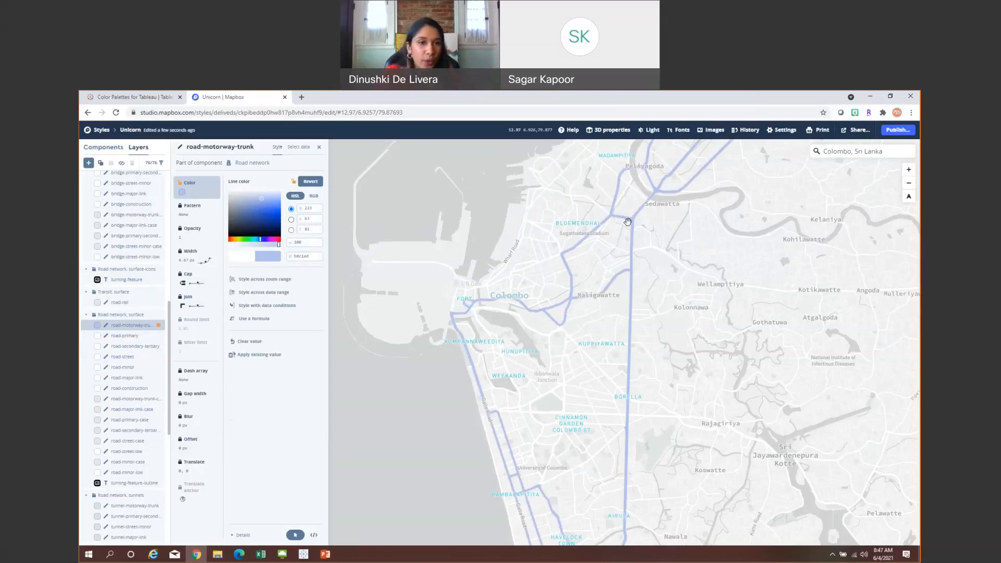
- Override the line color of the road-primary layer with a medium magenta pink
left_click(129, 337)
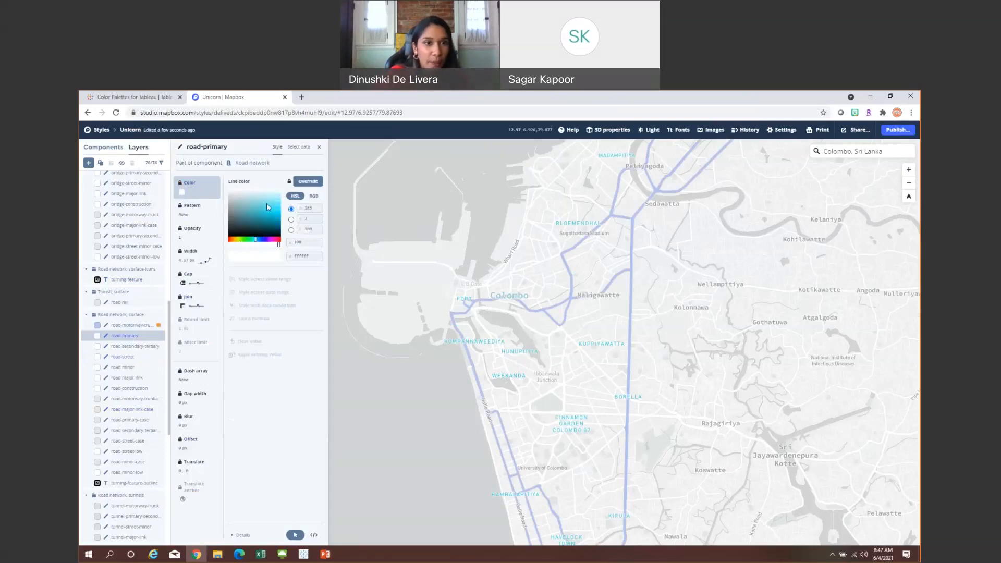
left_click(308, 180)
left_click(261, 236)
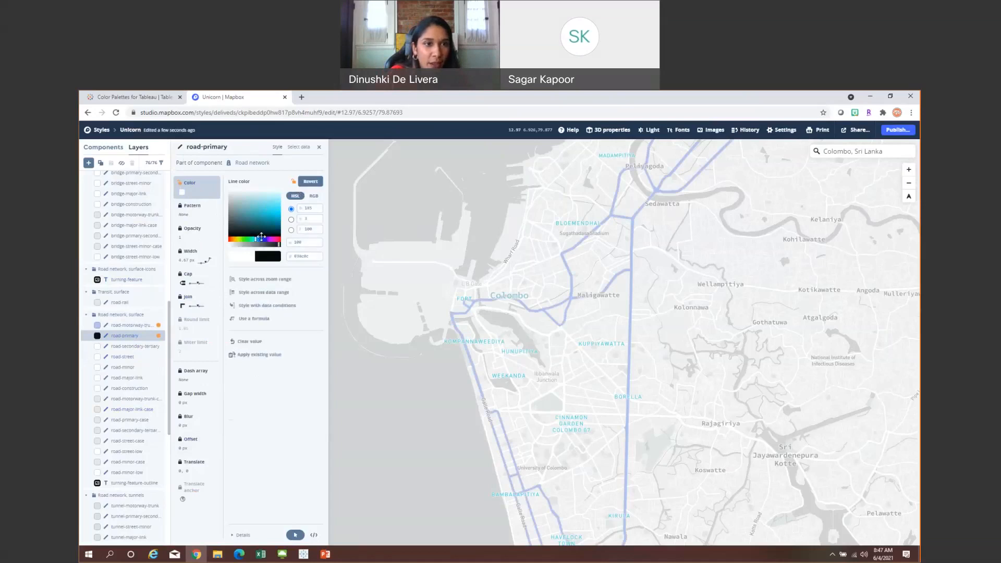
left_click_drag(261, 236, 272, 240)
left_click(268, 196)
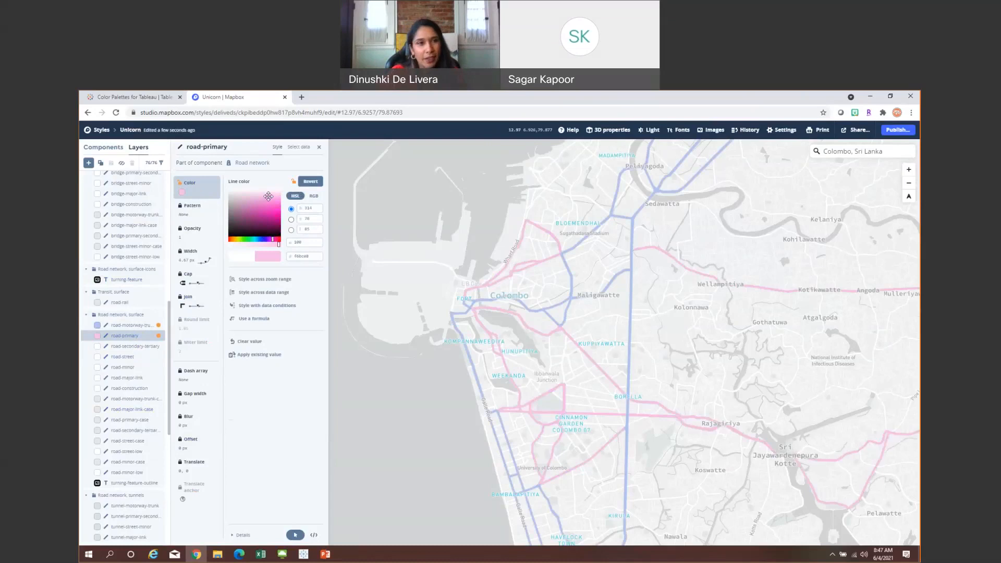
left_click(256, 207)
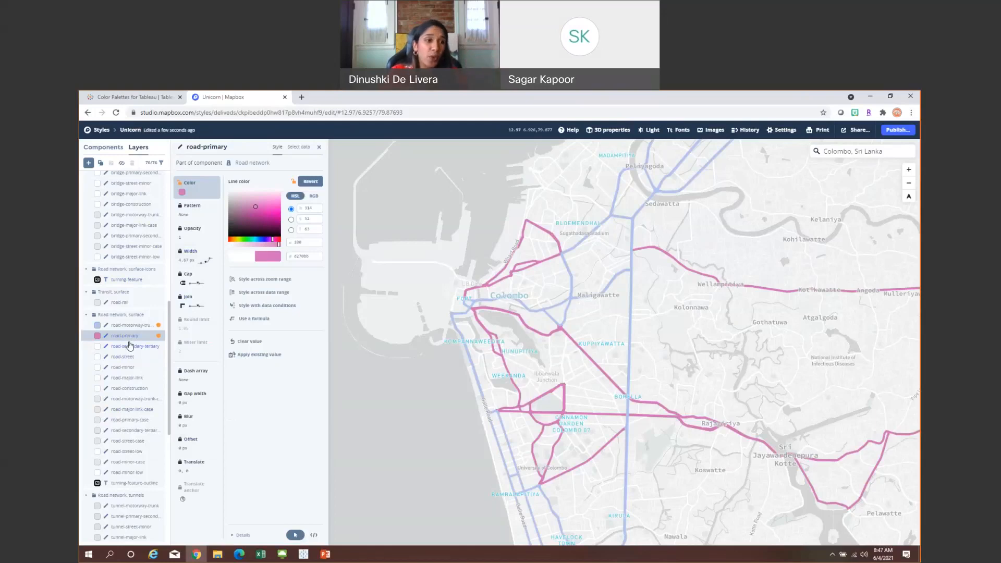
- Override the line color of the road-secondary-tertiary layer with a soft turquoise blue
left_click(130, 345)
left_click(305, 182)
left_click(267, 200)
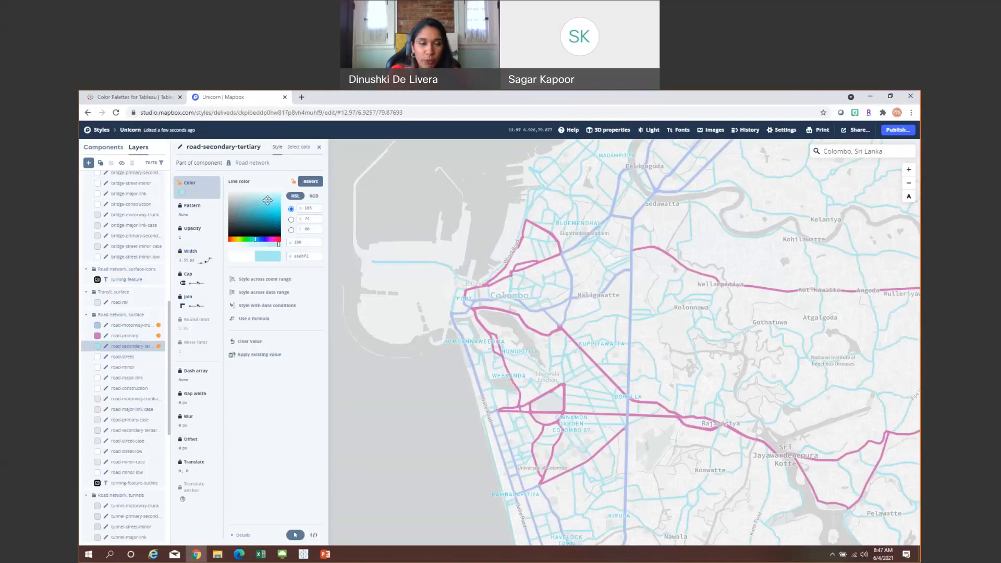
left_click(264, 205)
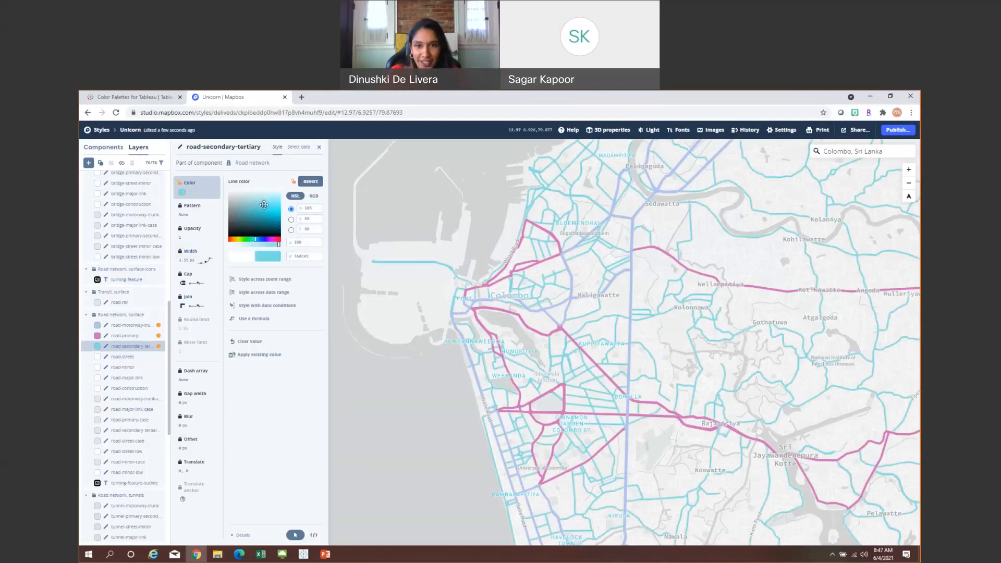
- Override the line color of the road-street layer with a deep royal blue
left_click(122, 357)
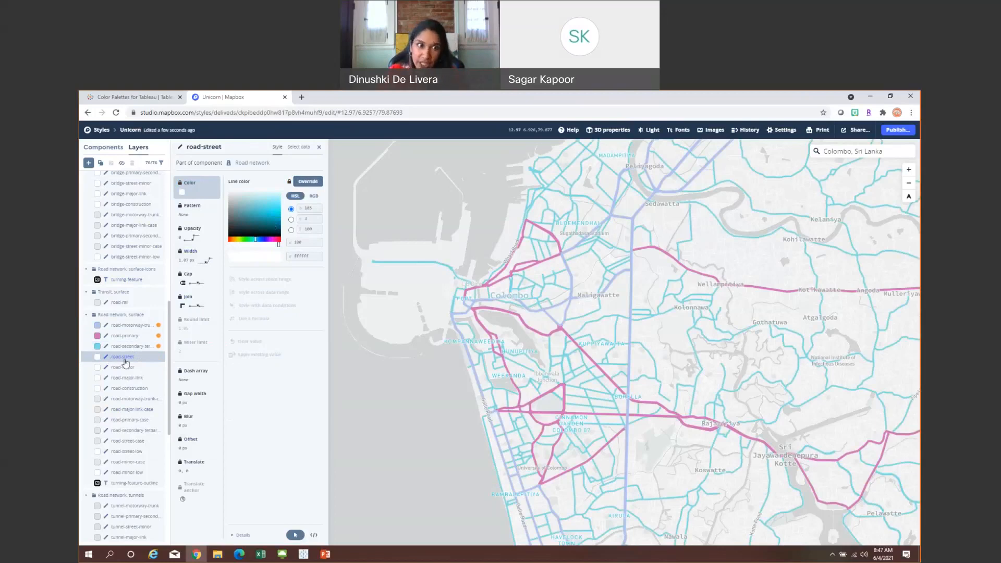
left_click(308, 181)
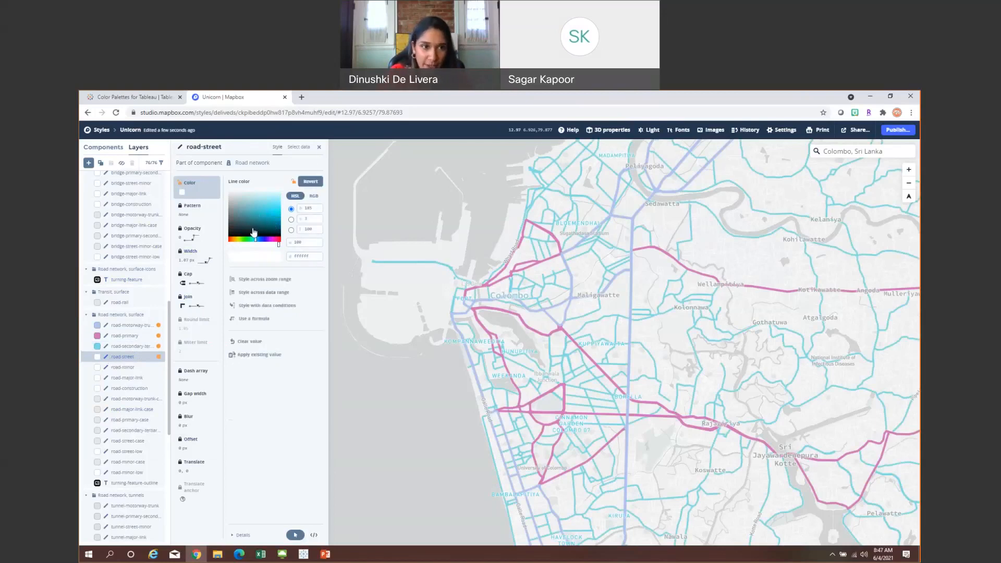
left_click(259, 239)
left_click(254, 199)
left_click_drag(259, 207, 263, 218)
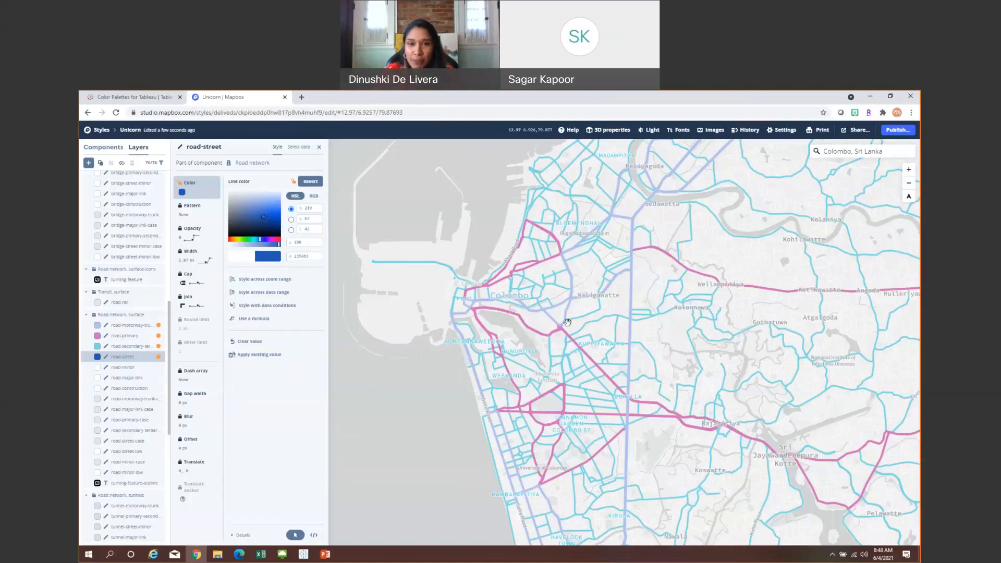
- Override the line opacity of the road-street layer and set its lowest zoom stop to 1
scroll(567, 323, "up", 2)
scroll(567, 322, "up", 2)
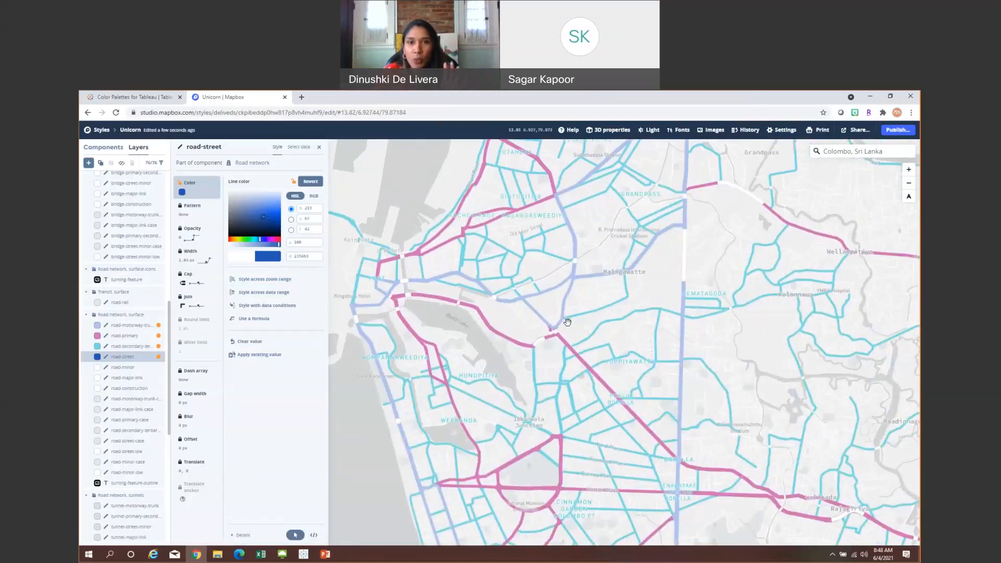
scroll(567, 322, "up", 1)
scroll(567, 322, "up", 1)
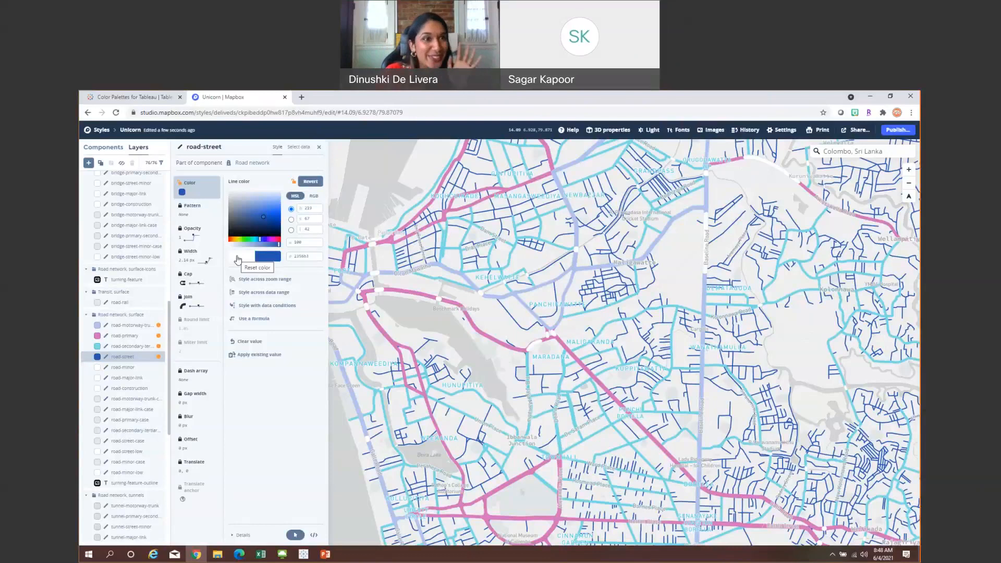
left_click(196, 240)
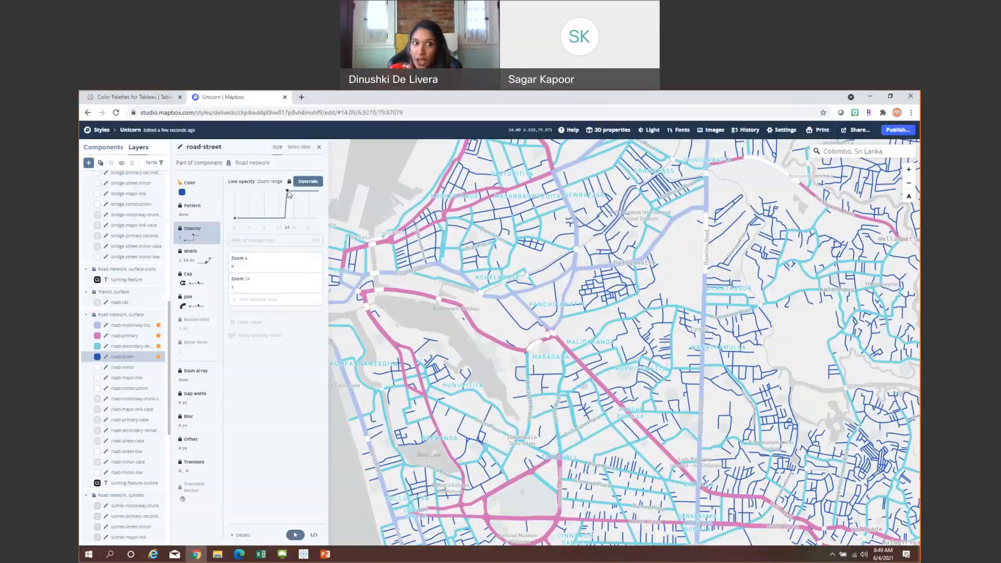
left_click(266, 261)
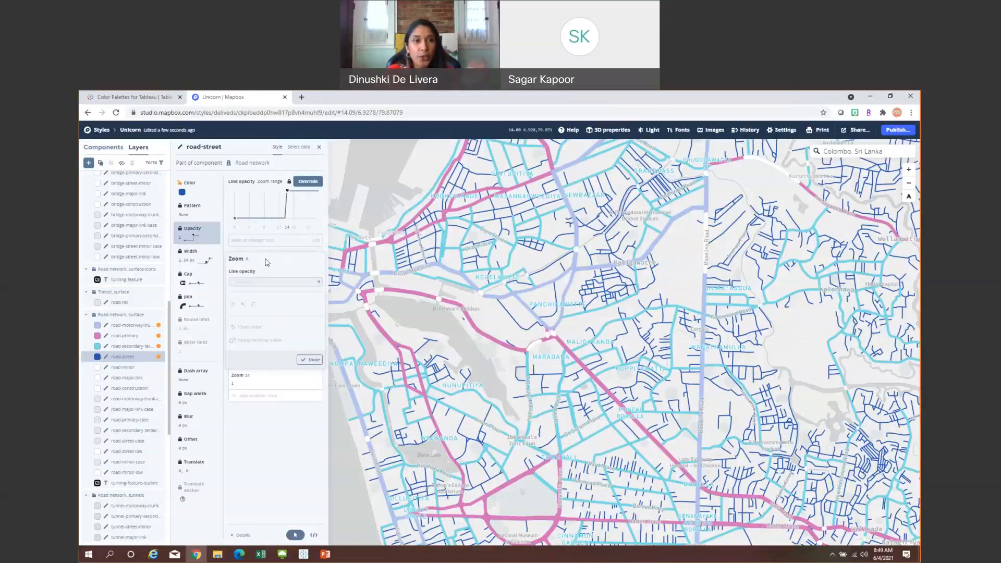
left_click(308, 182)
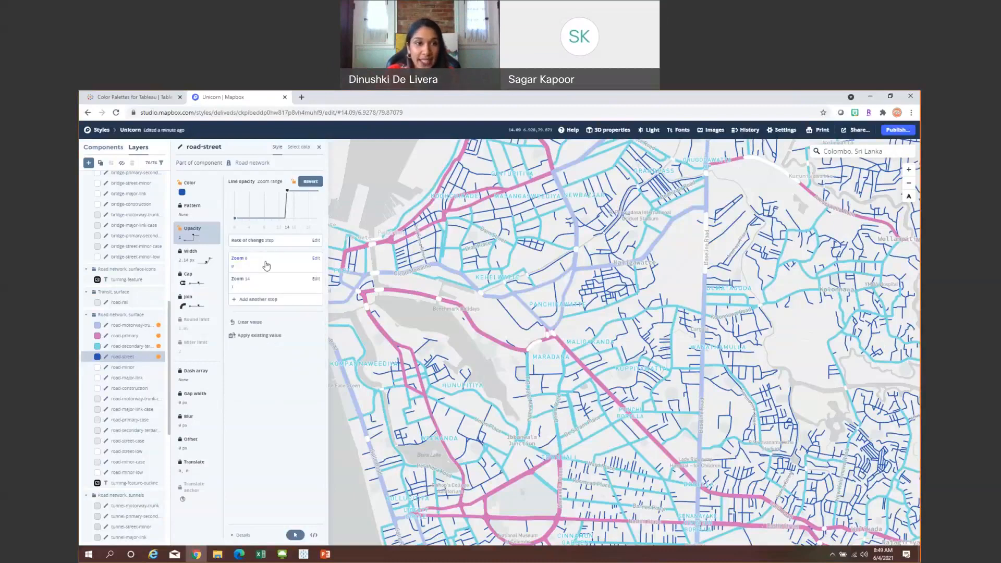
left_click(266, 264)
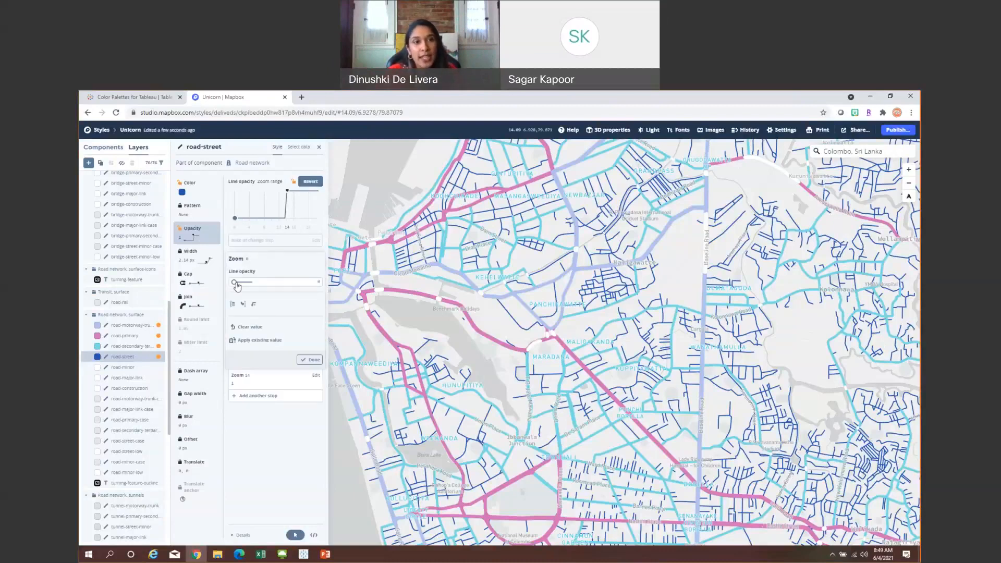
left_click_drag(247, 284, 252, 284)
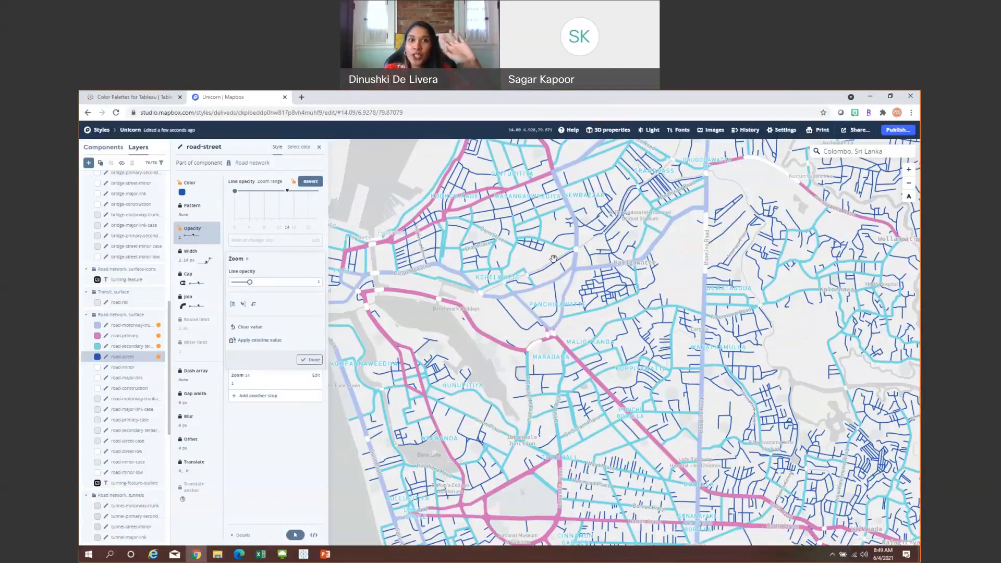
- Examine the recolored street network around Colombo and its harbour at wider zoom levels, with the road-street settings closed
scroll(553, 258, "down", 3)
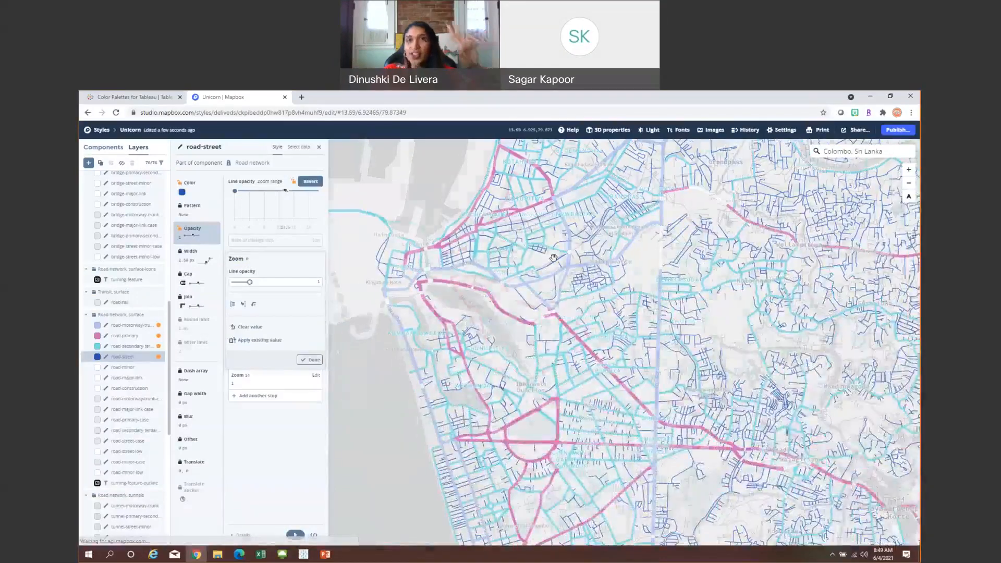
scroll(553, 258, "down", 4)
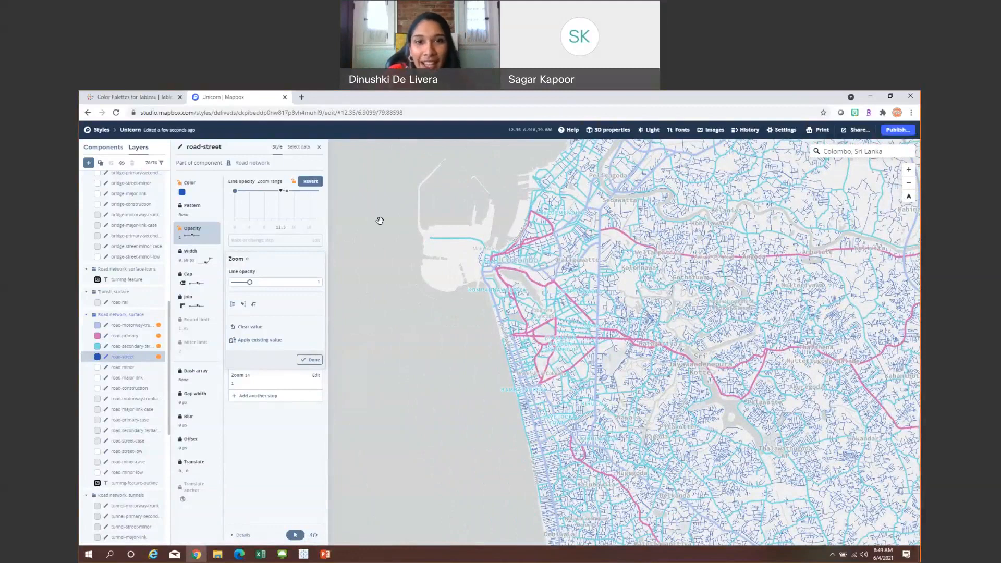
left_click_drag(382, 221, 360, 262)
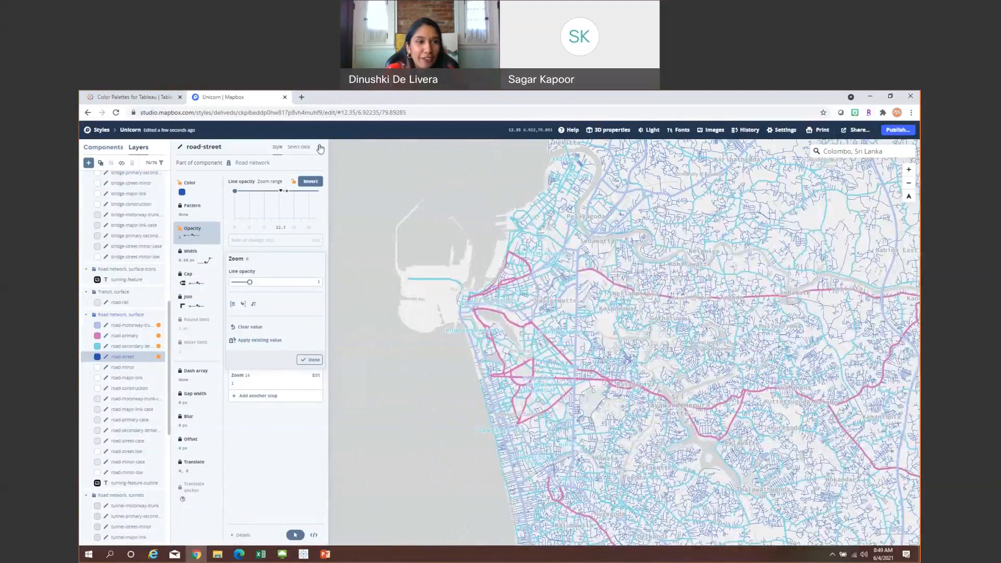
left_click(319, 147)
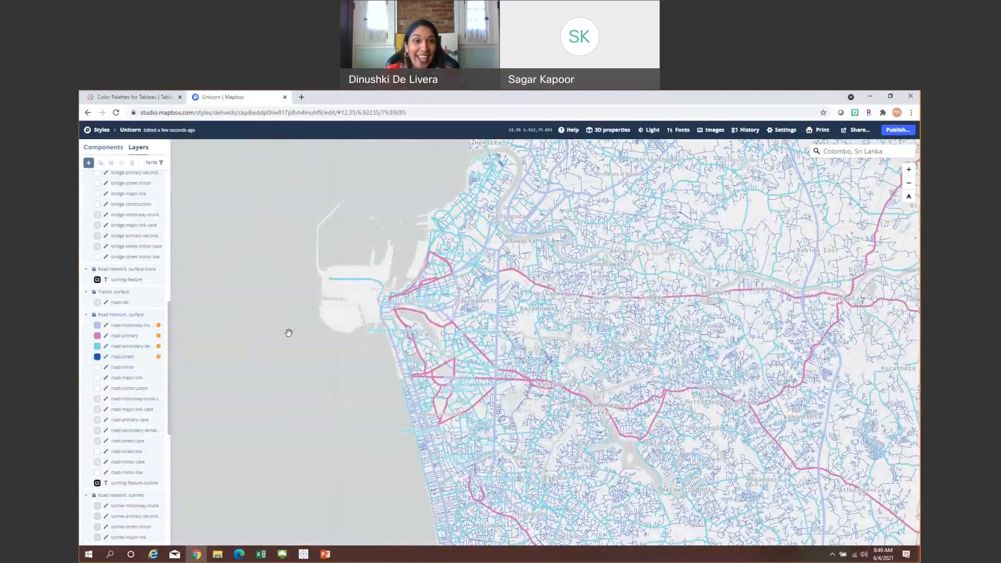
scroll(288, 333, "up", 1)
scroll(270, 315, "up", 1)
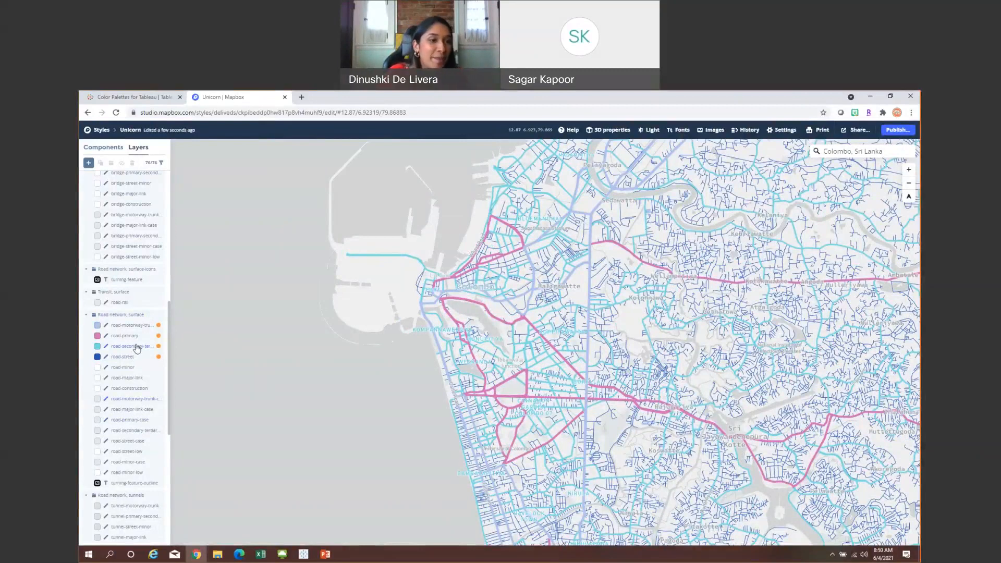
left_click_drag(368, 353, 296, 382)
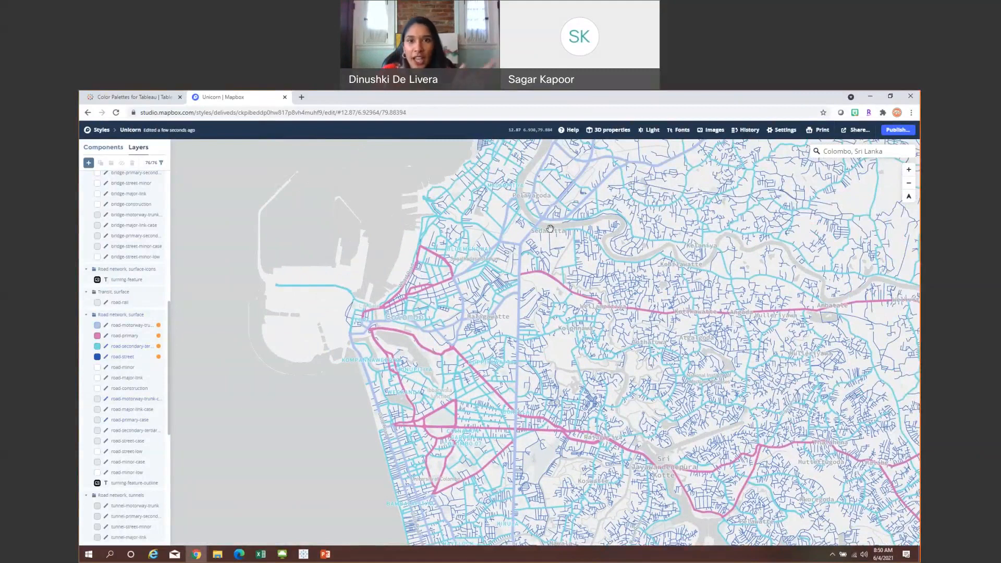
left_click(119, 399)
scroll(129, 382, "down", 5)
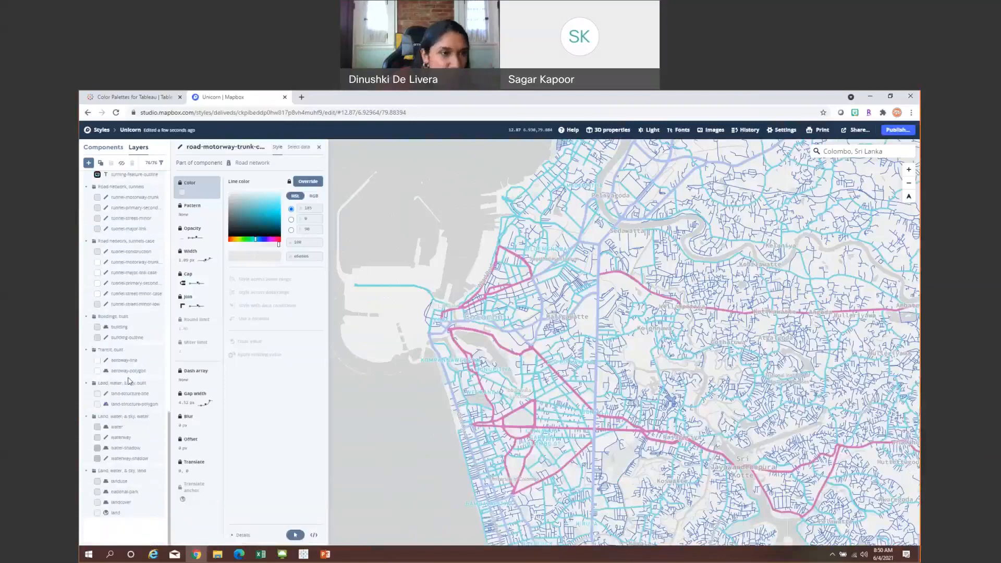
scroll(129, 381, "up", 5)
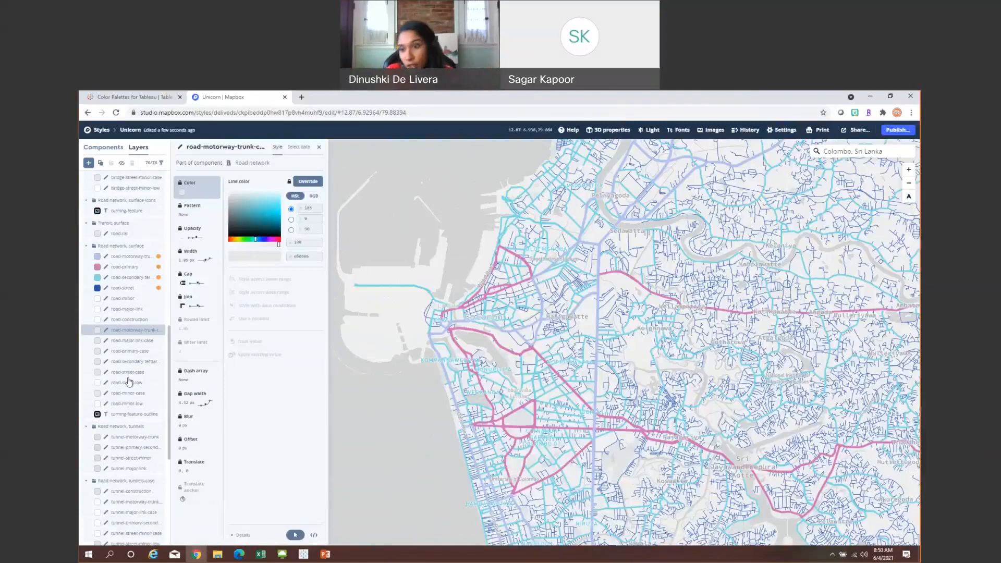
left_click(318, 148)
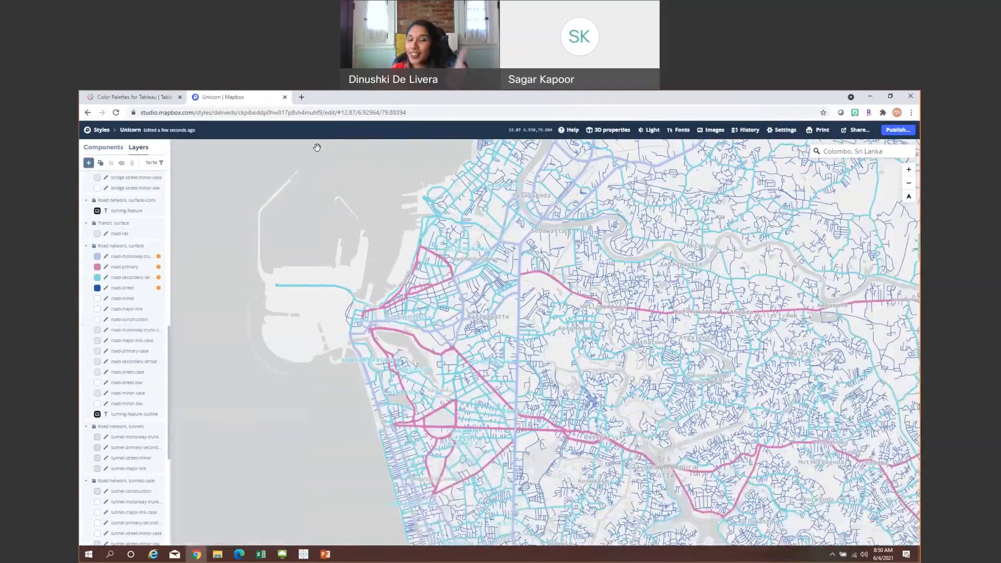
- Set the fill color of the water layer to a muted light purple and close its settings
left_click(302, 218)
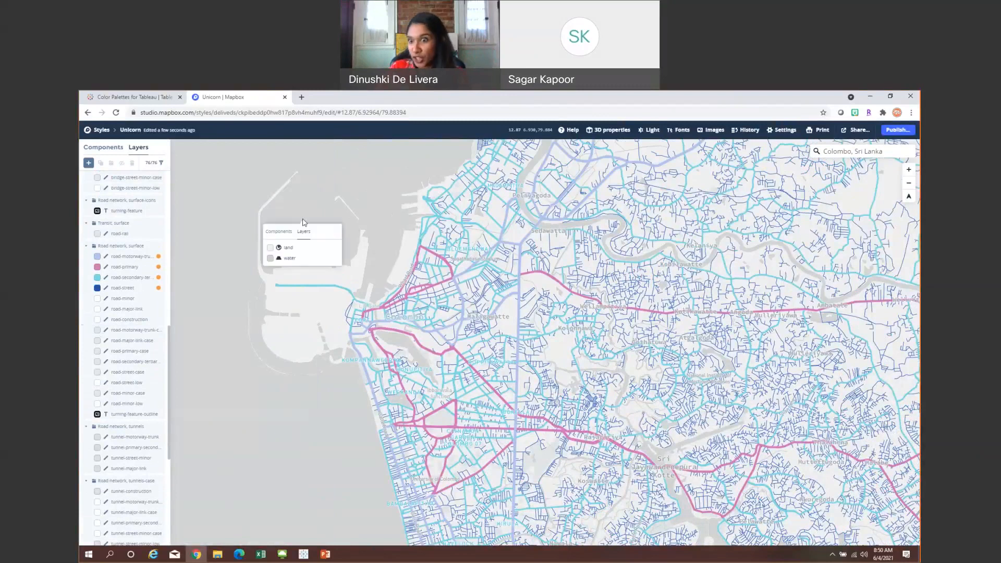
left_click(377, 202)
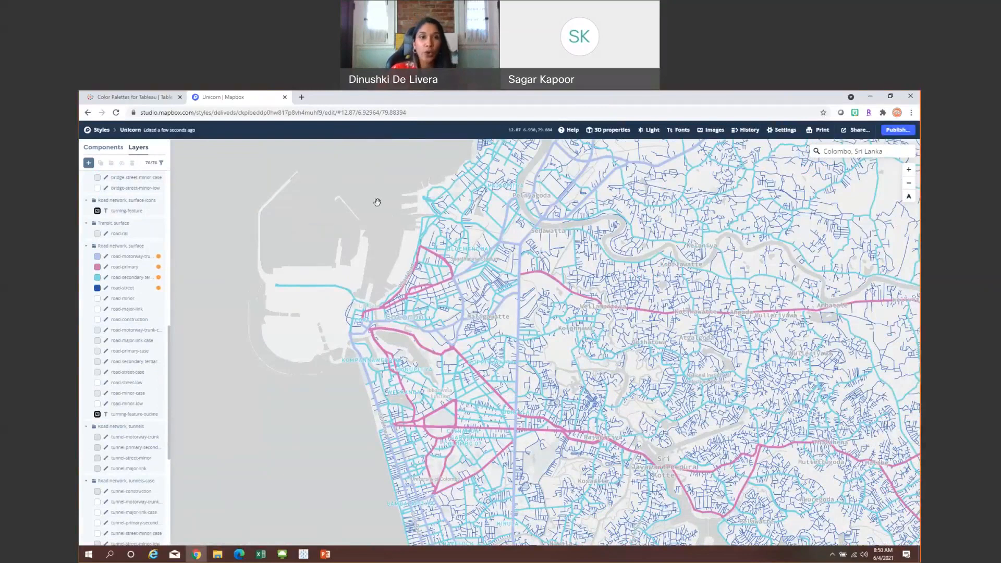
left_click(378, 205)
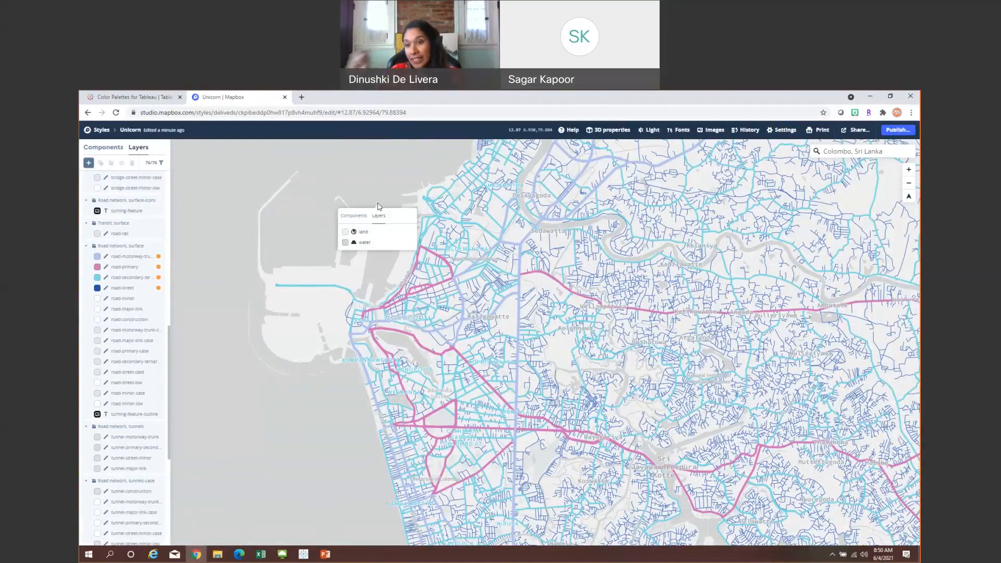
left_click(361, 240)
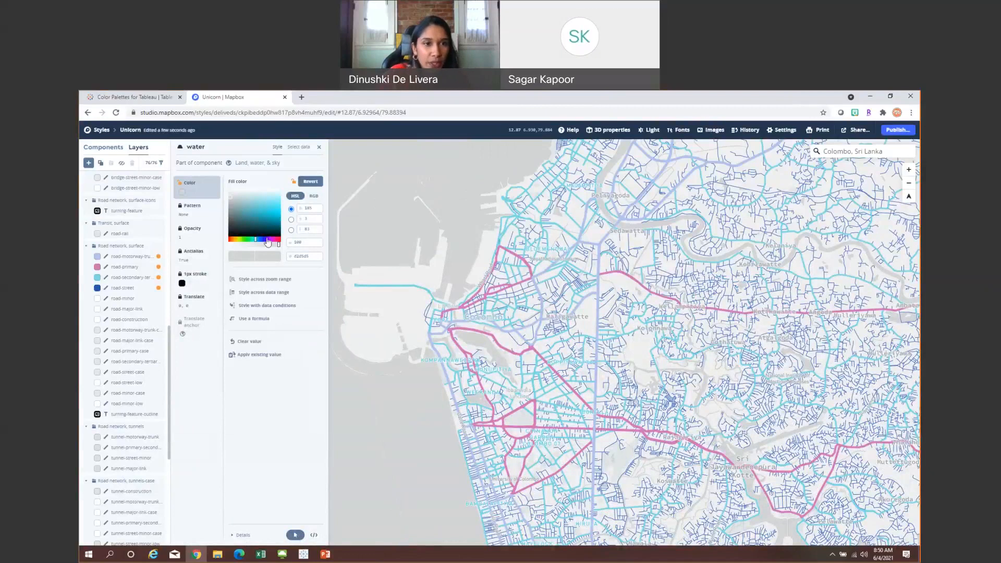
left_click(268, 240)
left_click(247, 195)
left_click(247, 202)
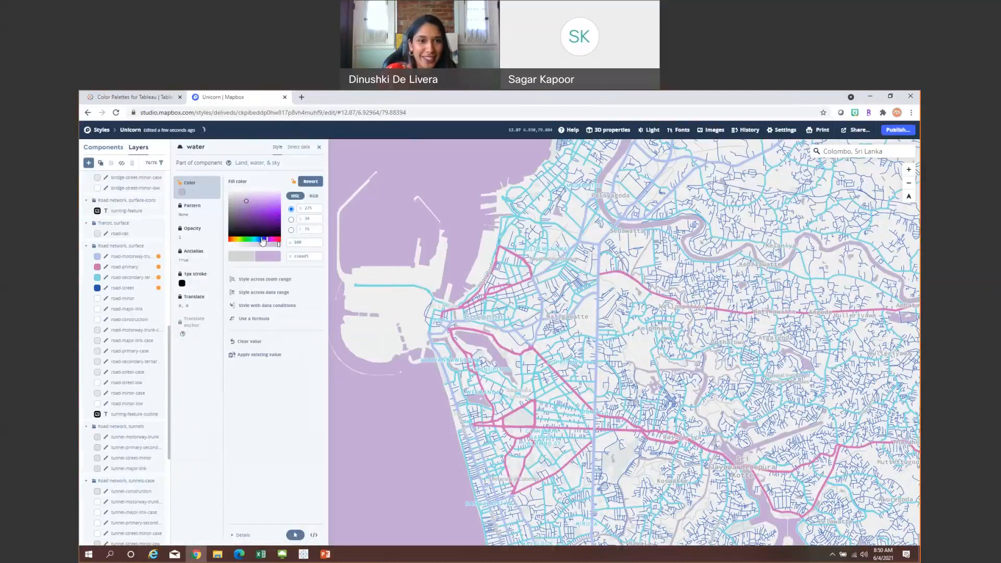
left_click(319, 146)
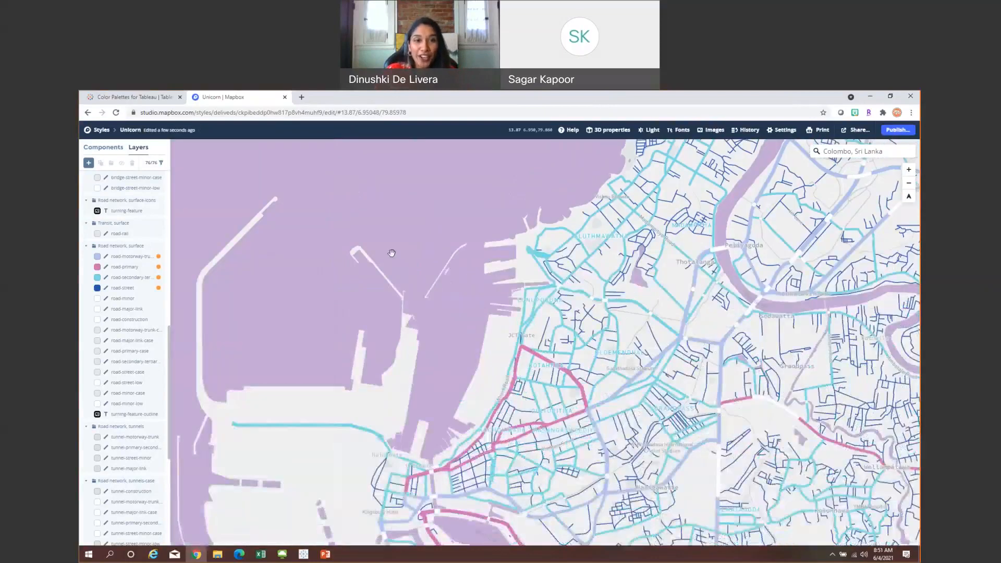
- Look over the map around Colombo's harbour and check the line color settings of the road-secondary-tertiary layer
scroll(392, 252, "up", 3)
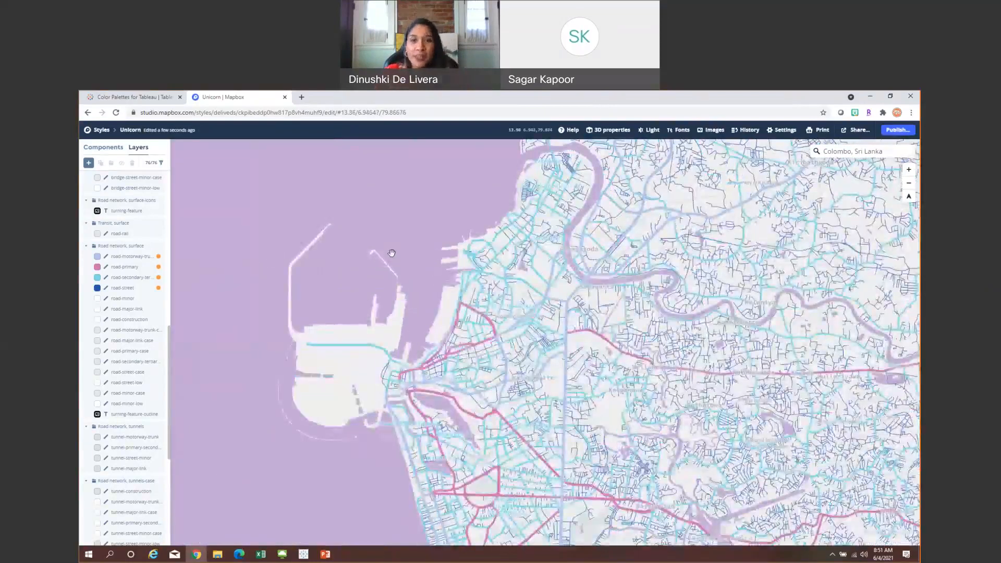
scroll(405, 244, "down", 2)
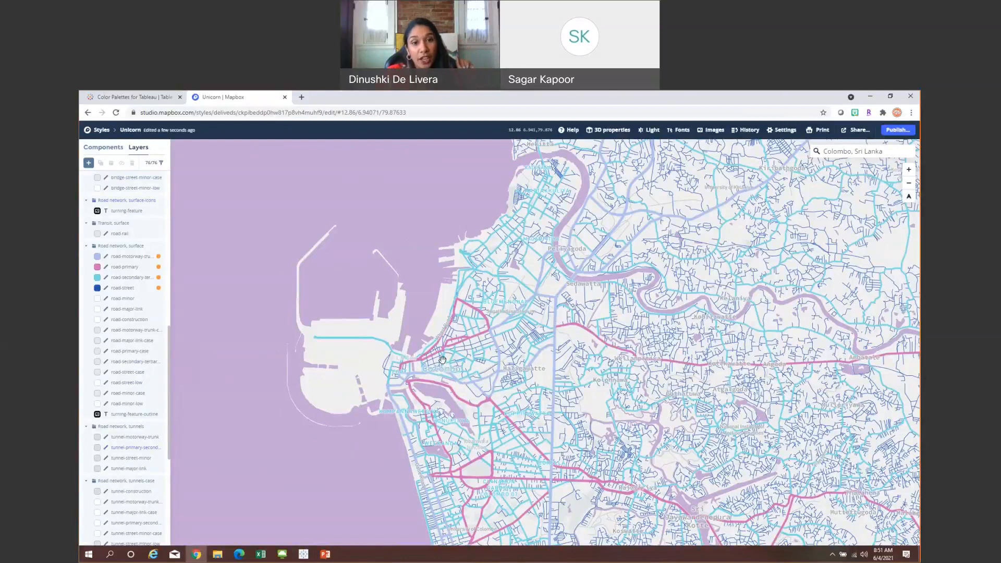
left_click(442, 360)
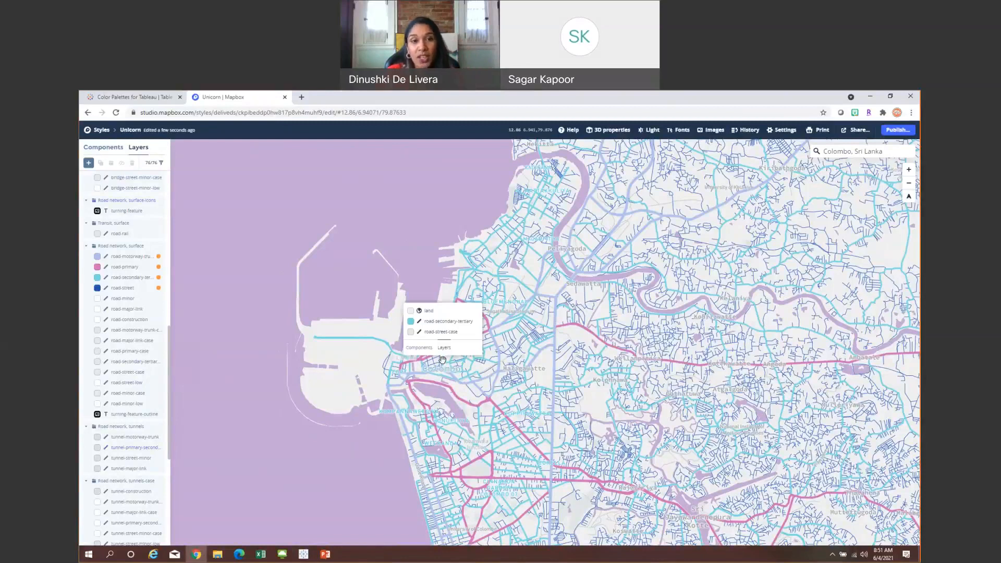
left_click(435, 325)
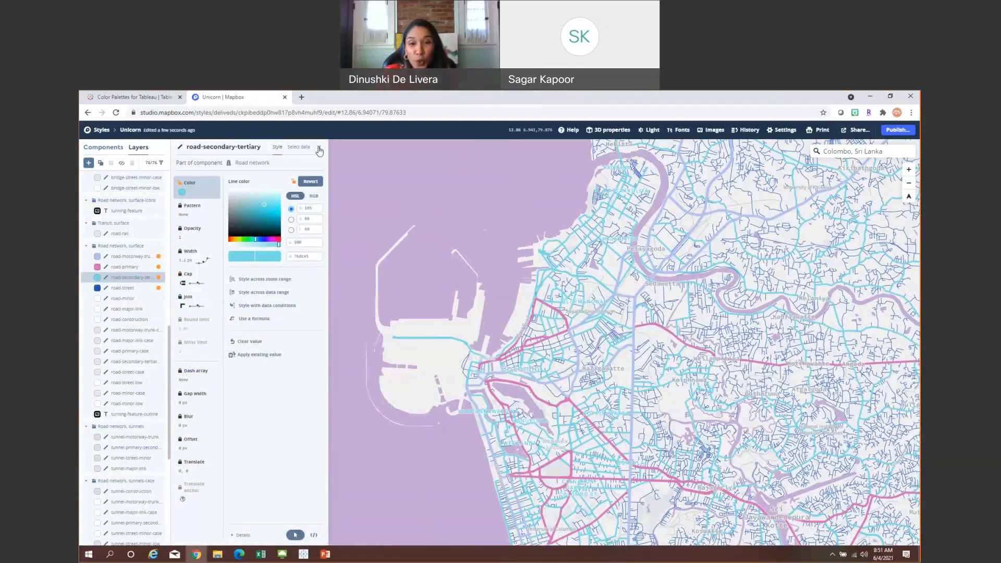
left_click(318, 147)
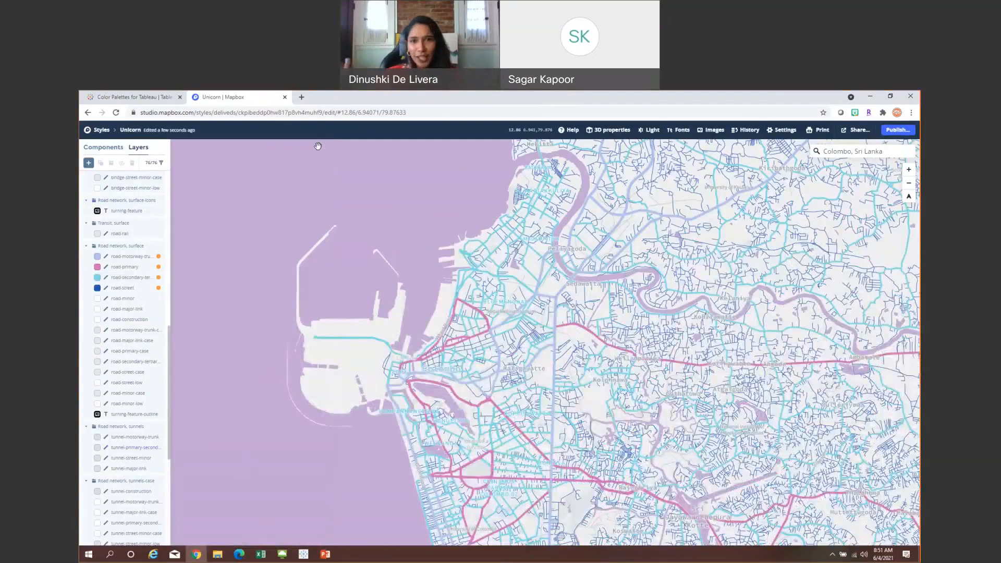
- Change the fill color of the water layer to a medium blue and close its settings
left_click(332, 176)
left_click(319, 216)
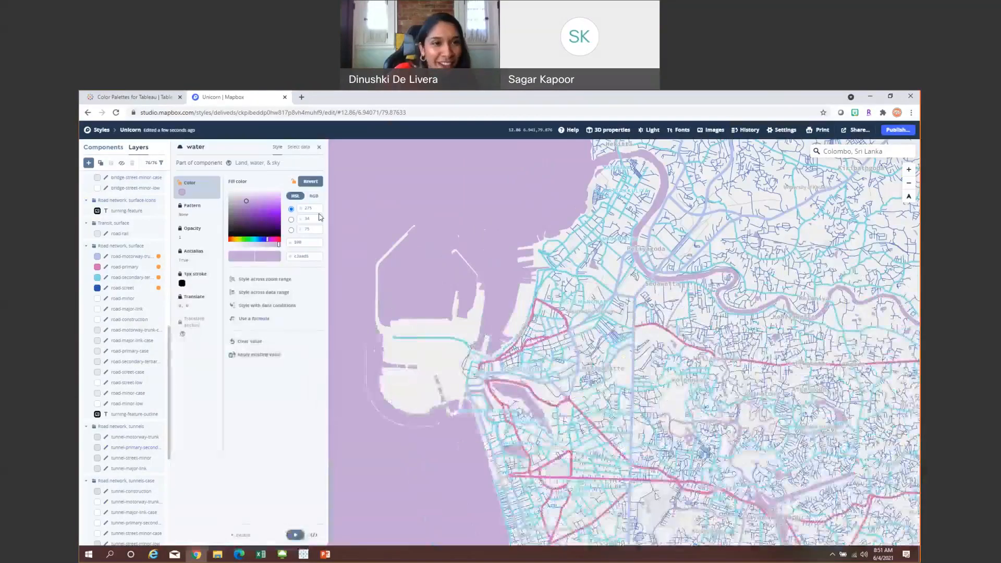
left_click(259, 240)
left_click(260, 199)
left_click_drag(260, 200, 259, 207)
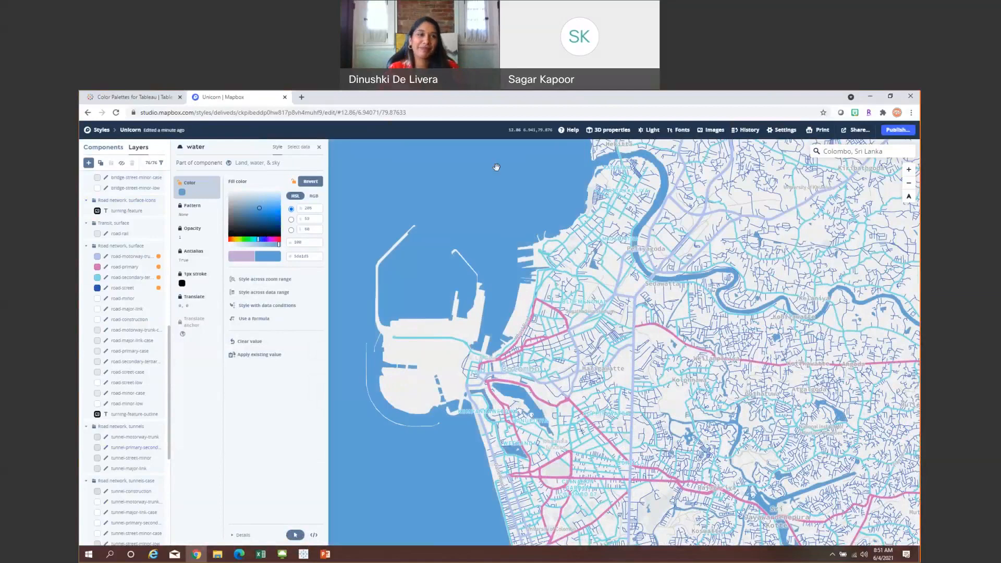
left_click(257, 203)
left_click(260, 207)
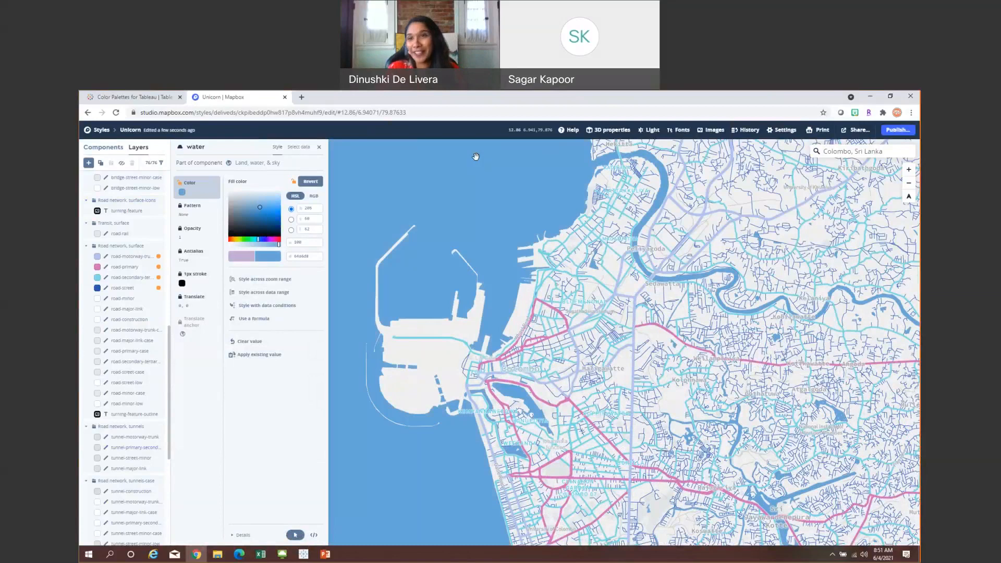
left_click(319, 147)
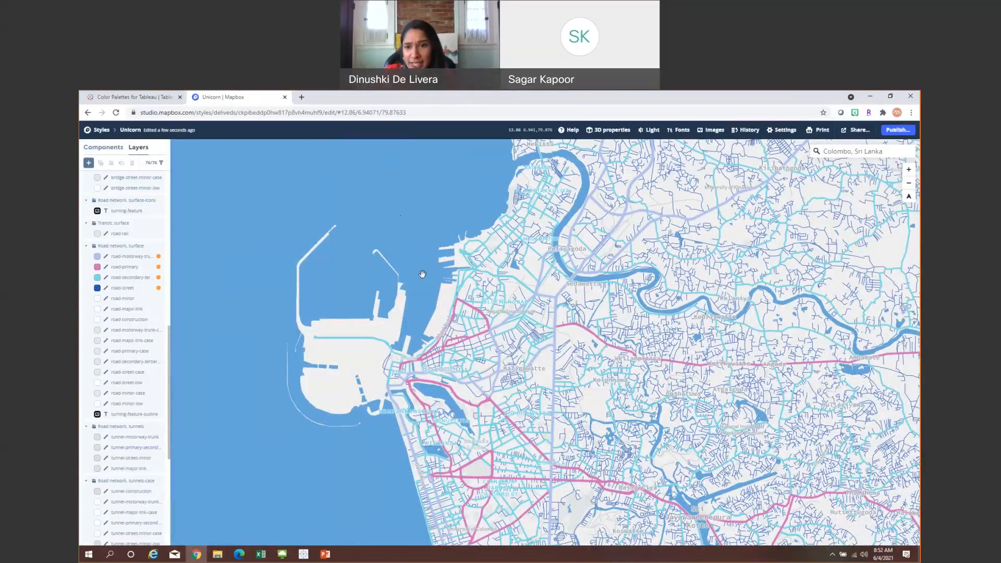
- Hide the settlement-major-label layer, picking it from the Colombo label on the map
left_click(422, 274)
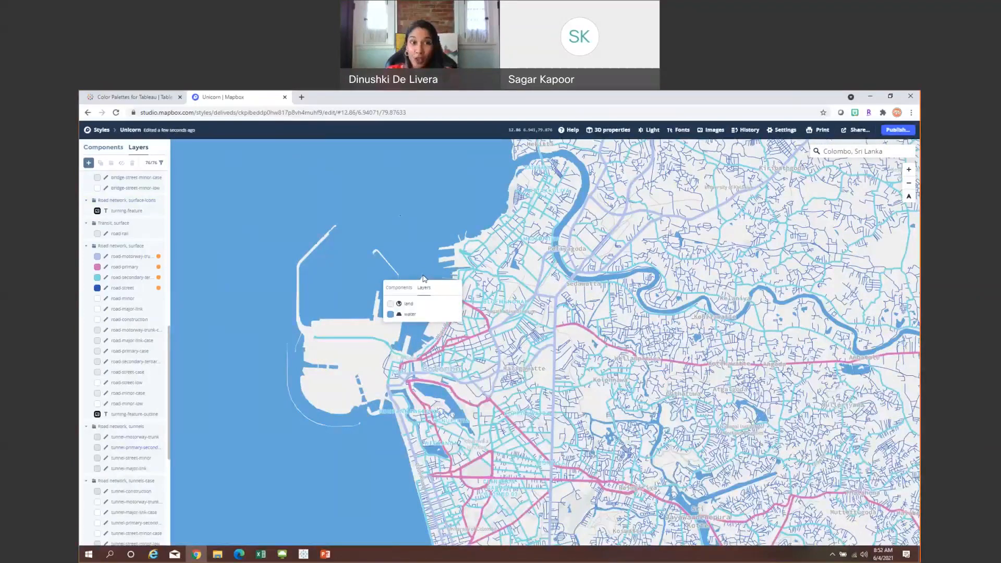
left_click(417, 242)
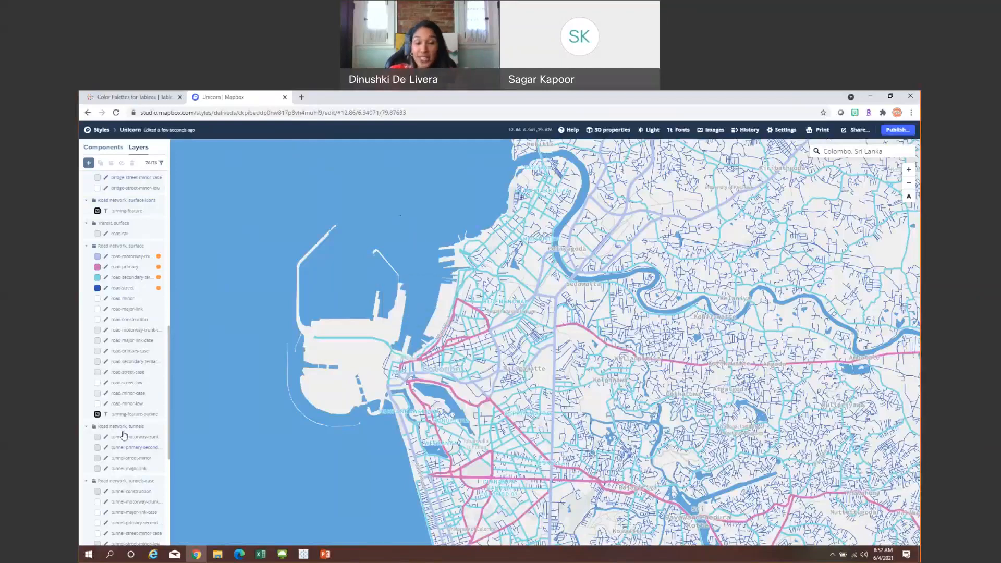
left_click(446, 371)
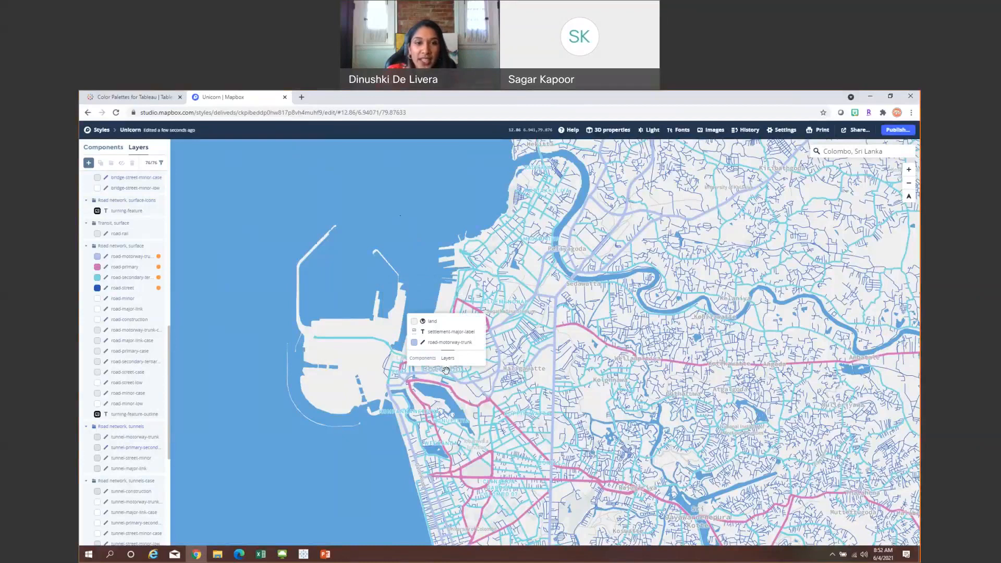
left_click(451, 333)
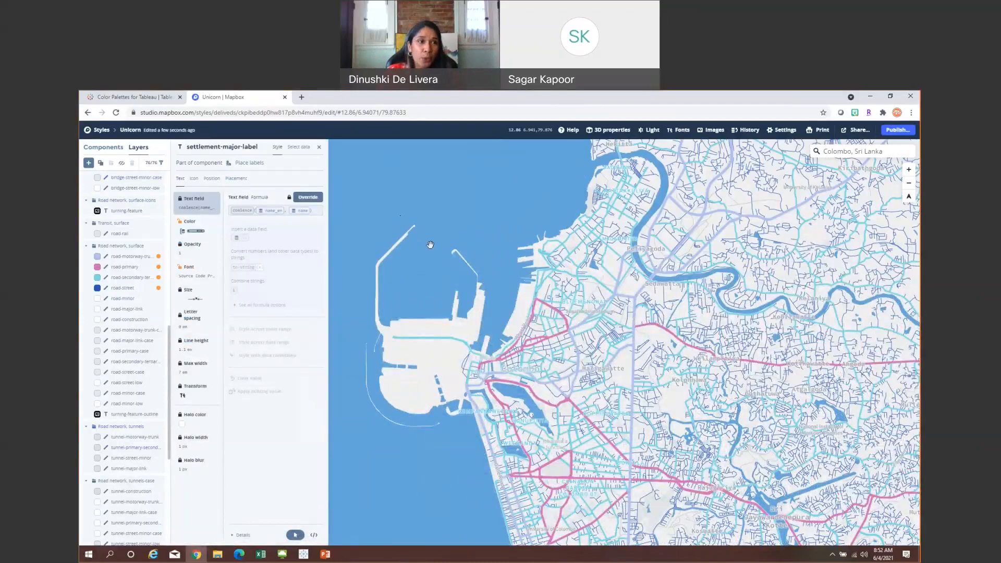
left_click(121, 164)
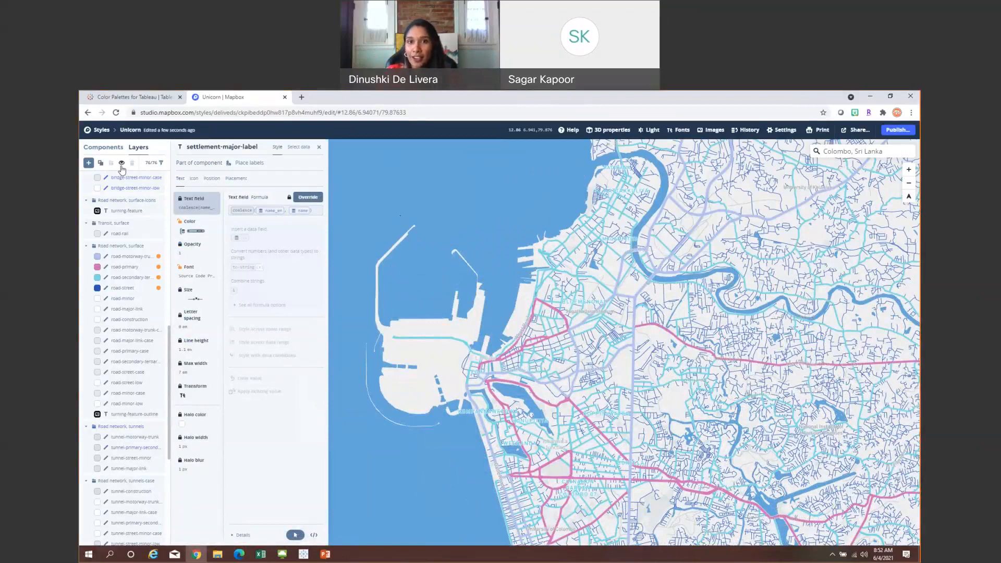
- Hide the settlement-subdivision-label and poi-label layers, picking them from their labels northeast of the harbour
left_click(584, 307)
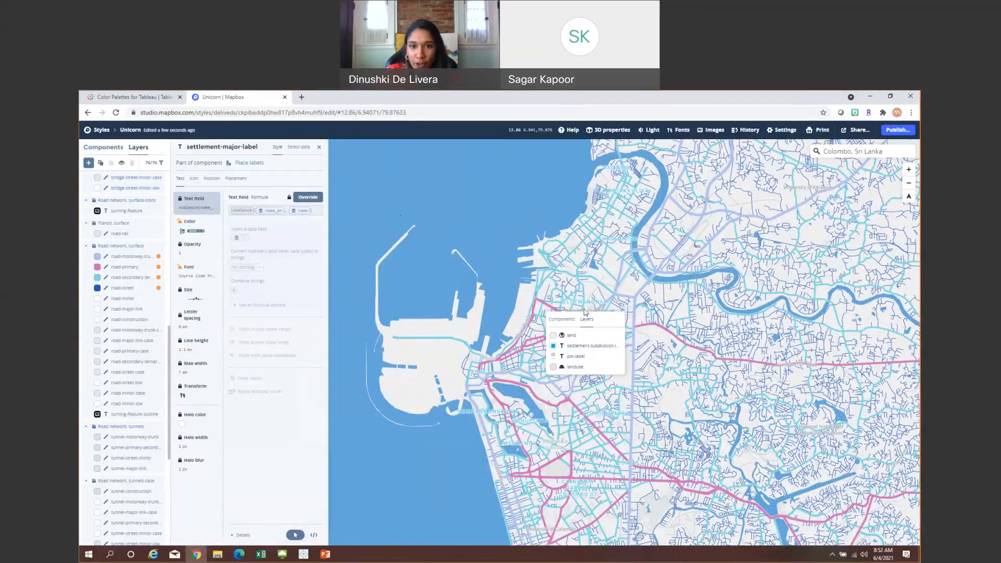
left_click(571, 346)
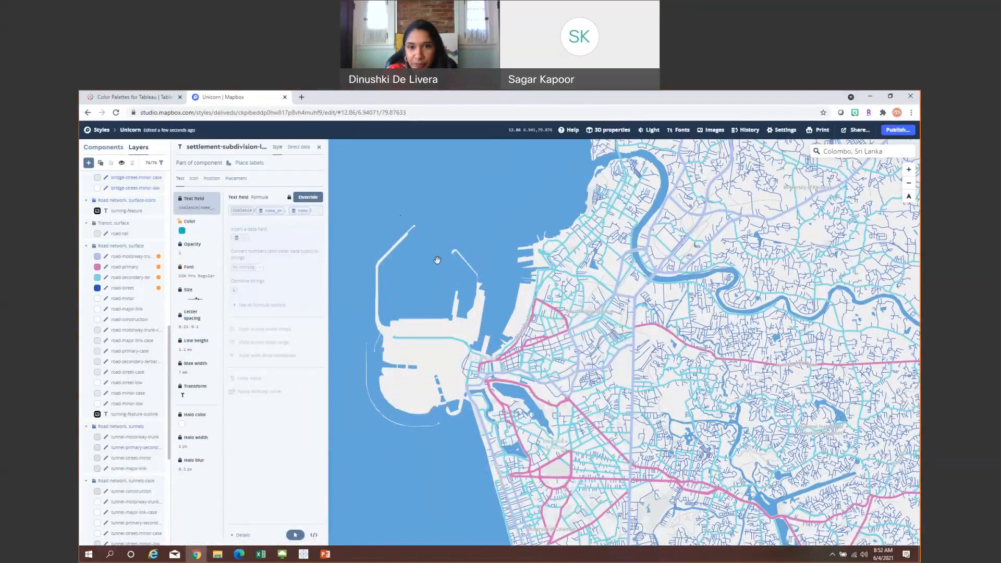
left_click(576, 315)
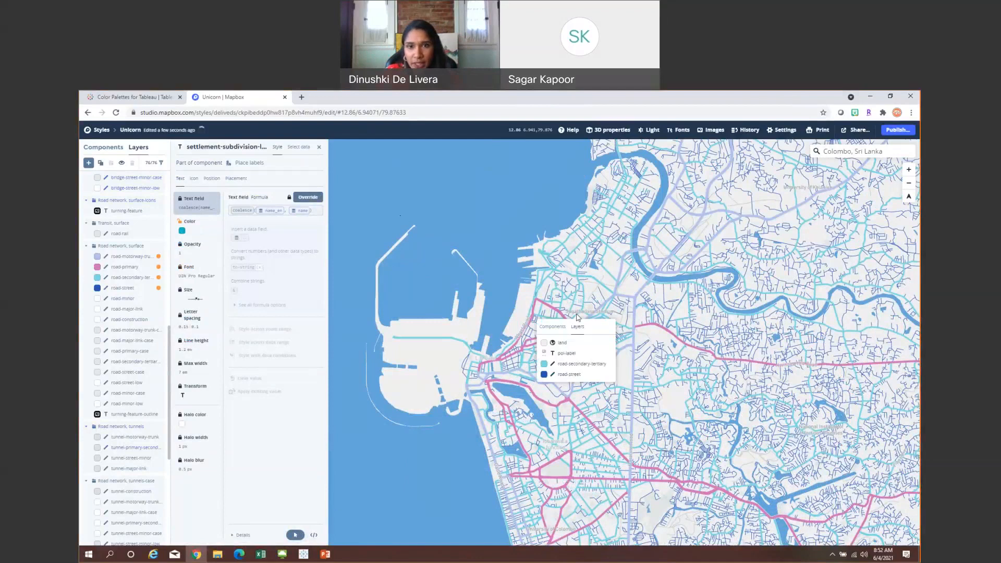
left_click(566, 353)
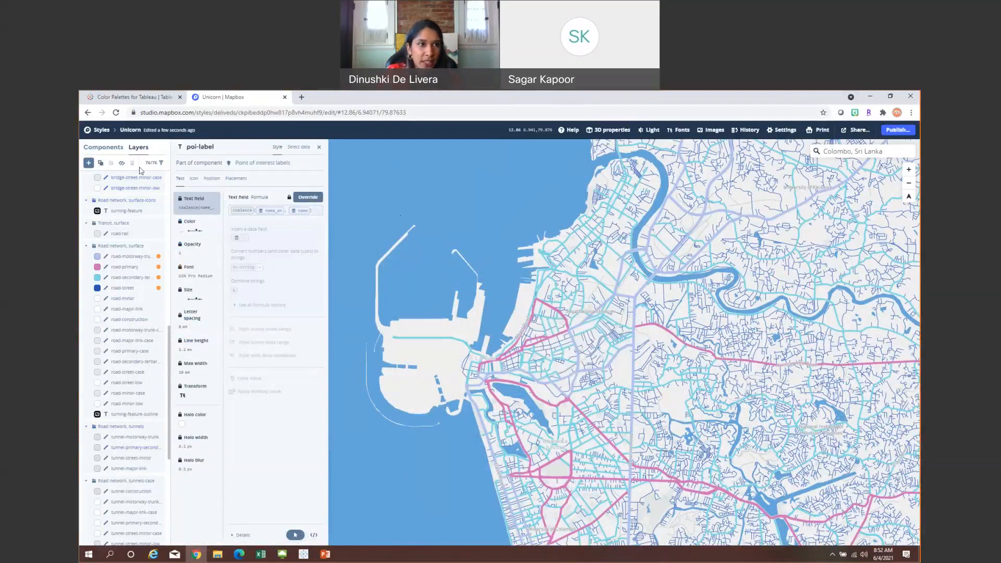
- Hide the settlement-minor-label and road-label layers, picking them from the map near the harbour
left_click(488, 357)
left_click(485, 298)
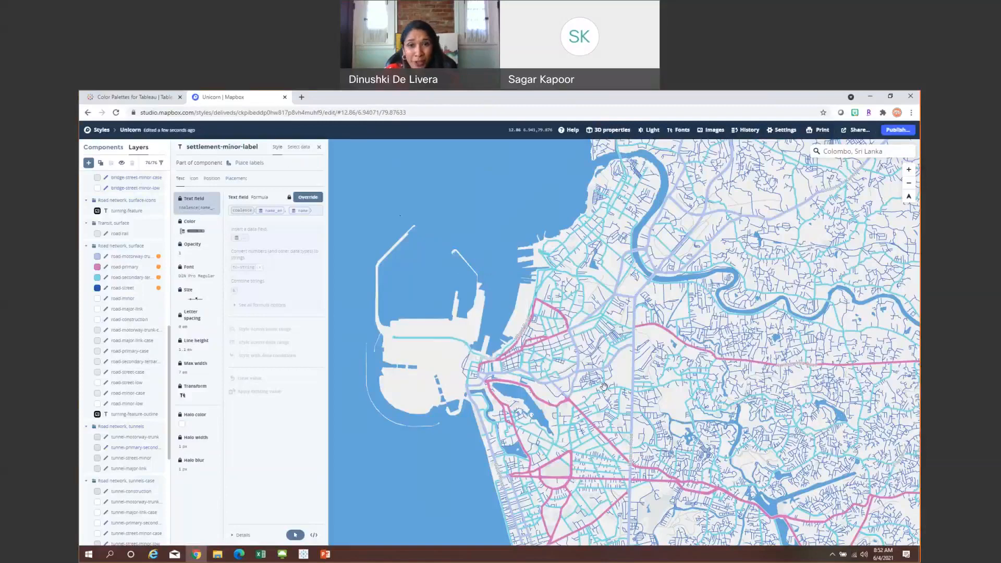
left_click(524, 330)
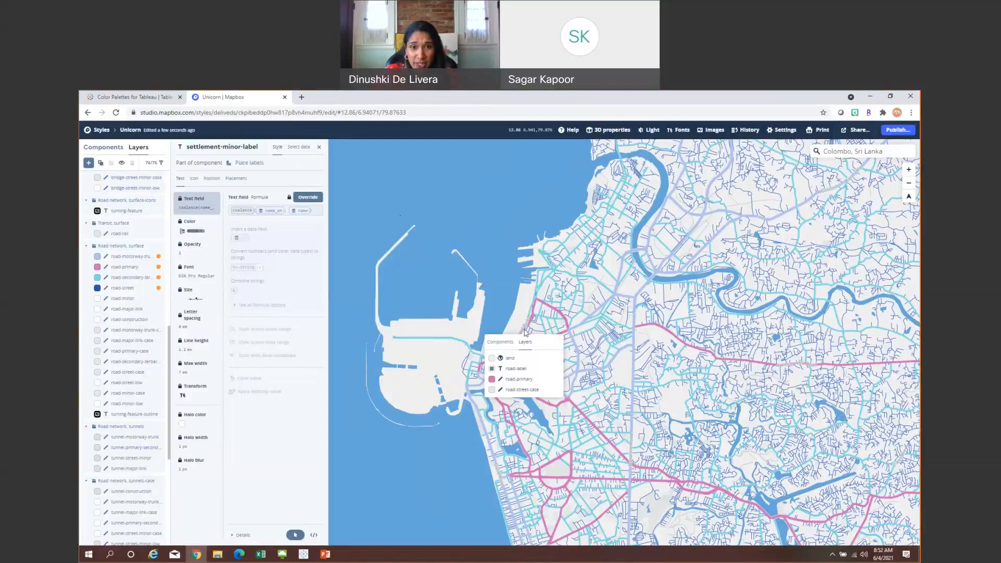
left_click(514, 368)
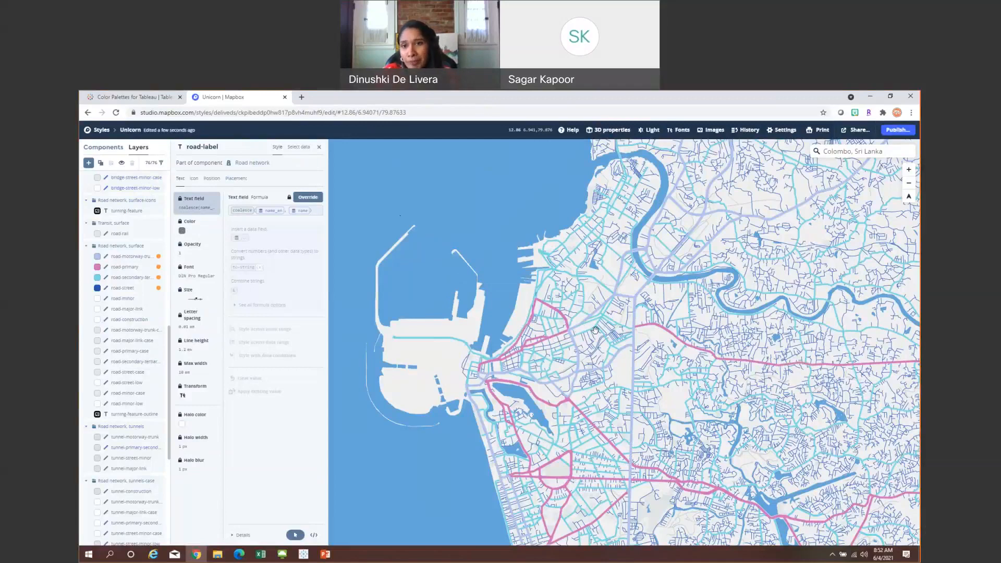
- Try hiding the road-street layer and turn its visibility back on
left_click(713, 329)
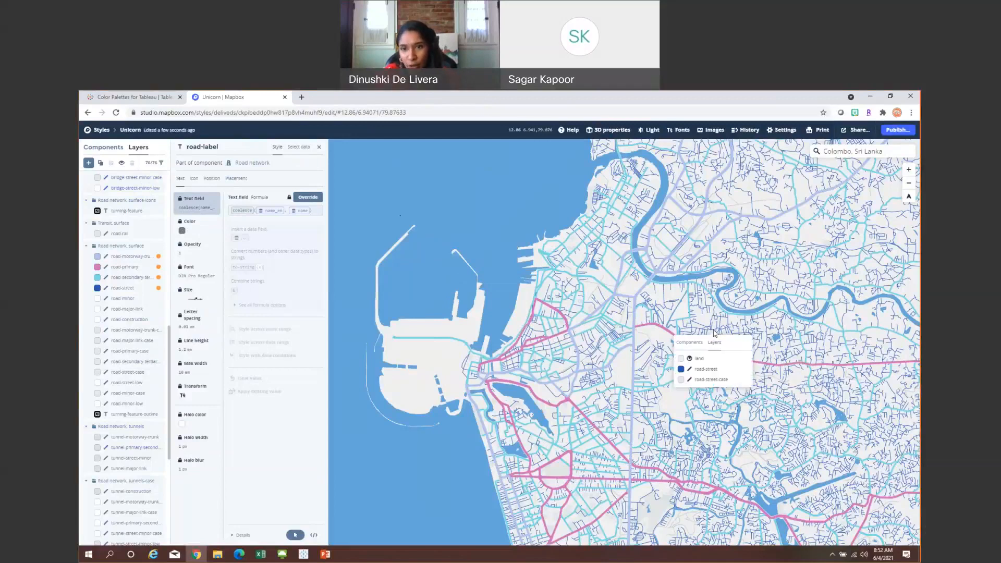
left_click(704, 369)
left_click(122, 163)
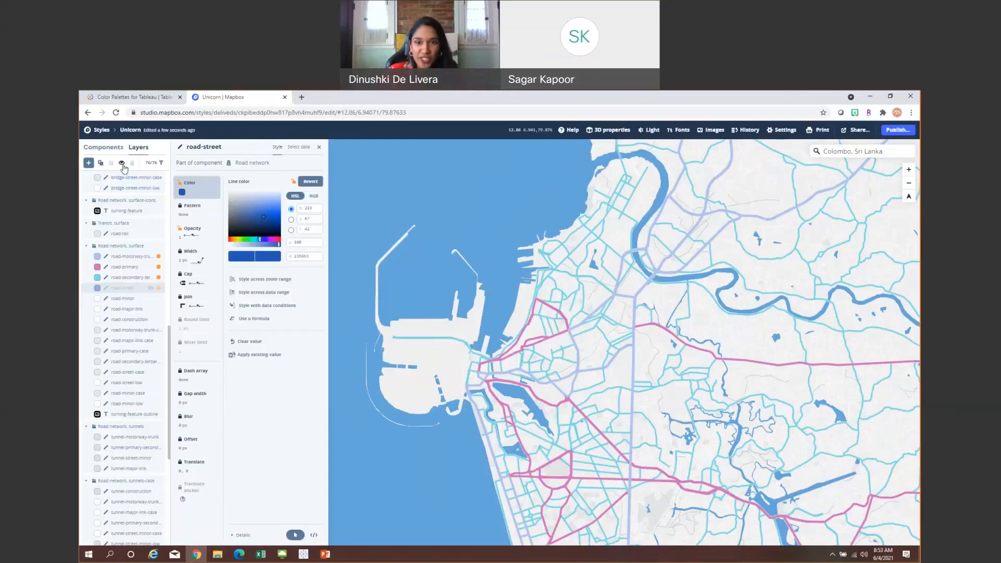
left_click(122, 163)
- Change the line color of the road-street layer to a pale pink and close its settings
left_click(704, 449)
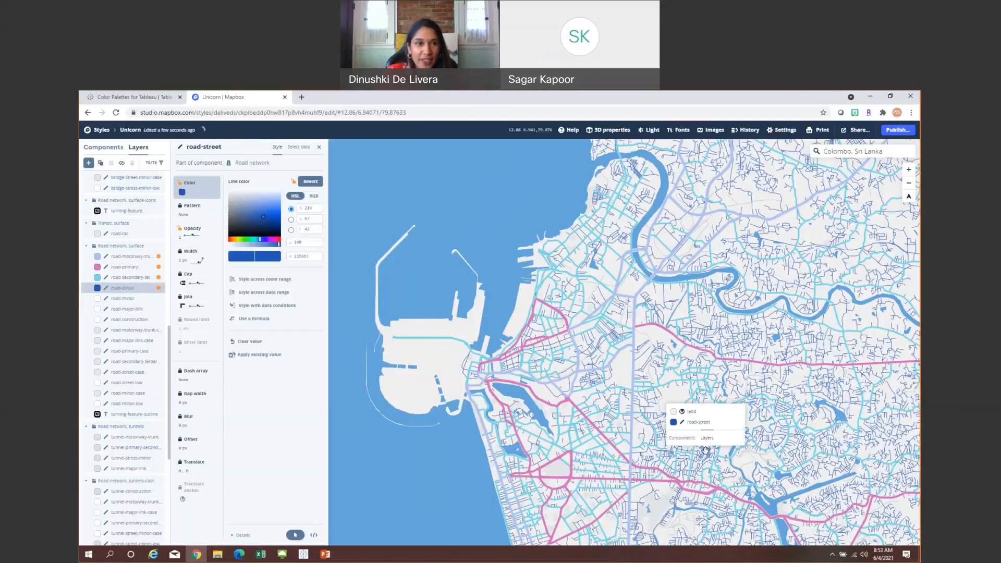
left_click(260, 204)
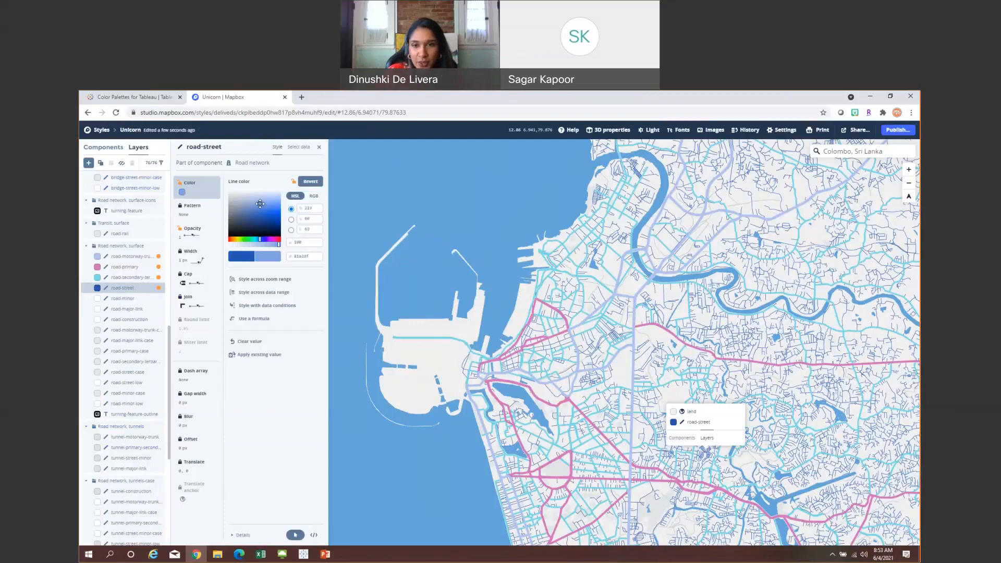
left_click(265, 201)
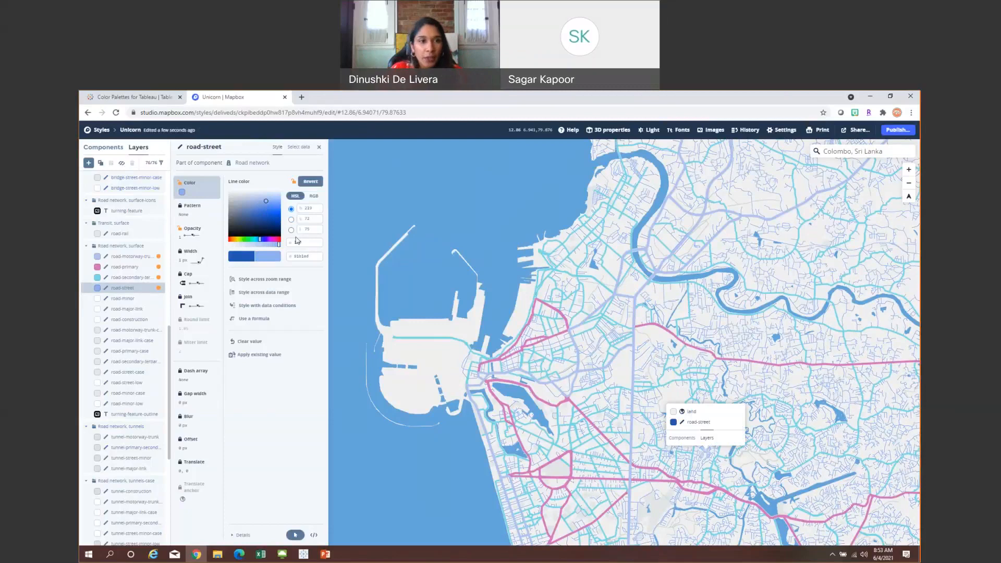
left_click(268, 240)
left_click(274, 241)
left_click(257, 198)
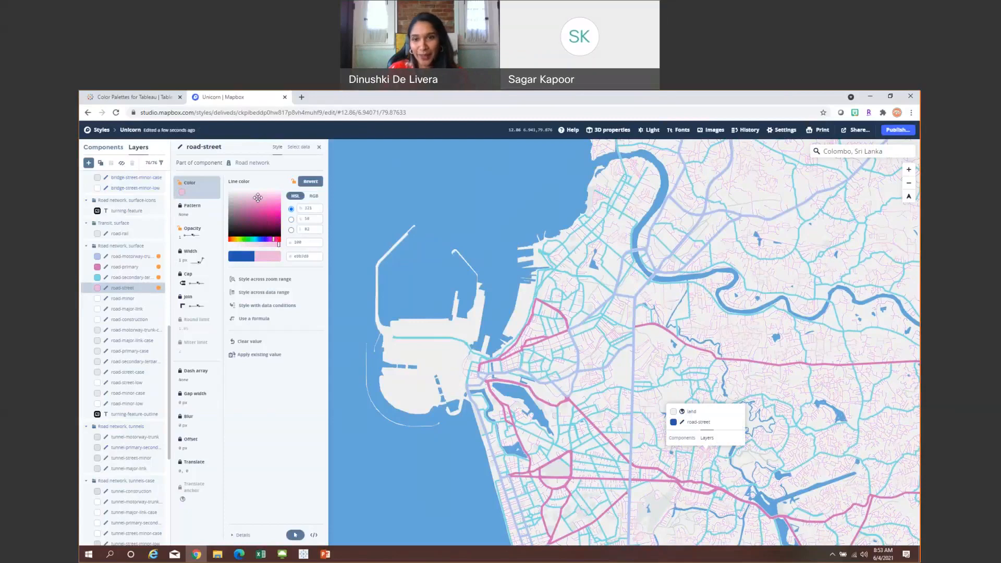
left_click(546, 164)
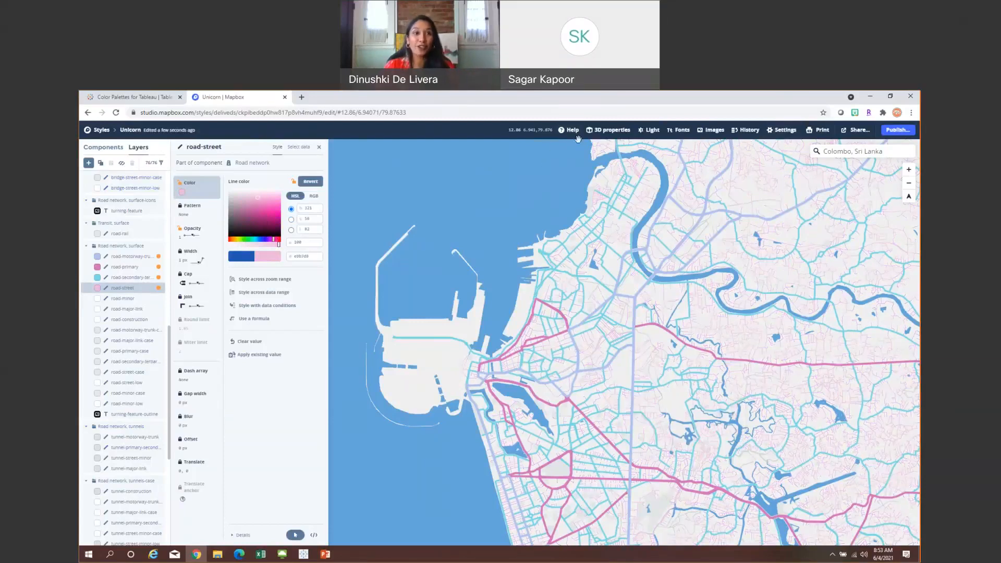
left_click(318, 148)
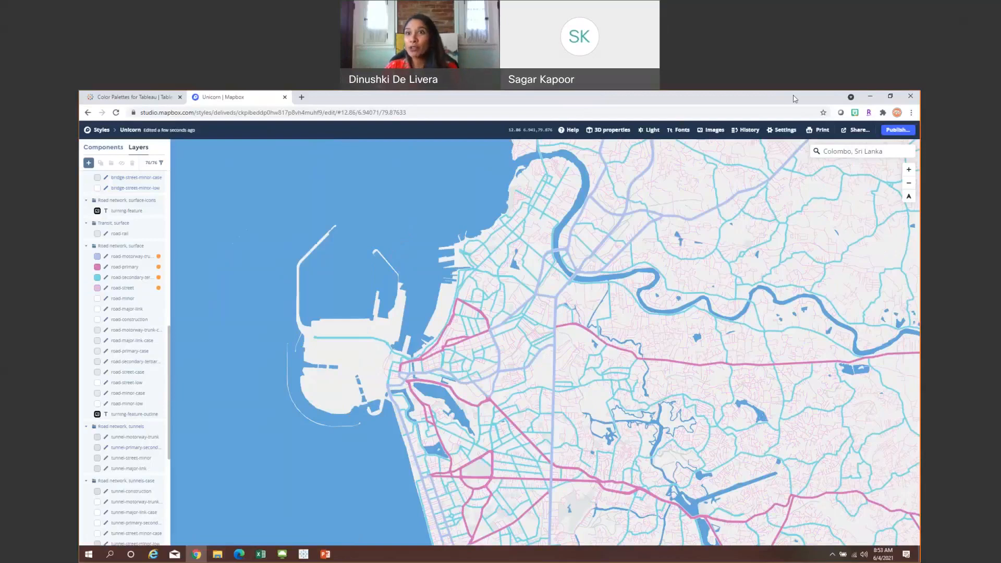
- Publish the Unicorn style's pending changes to production and dismiss the confirmation
left_click(897, 130)
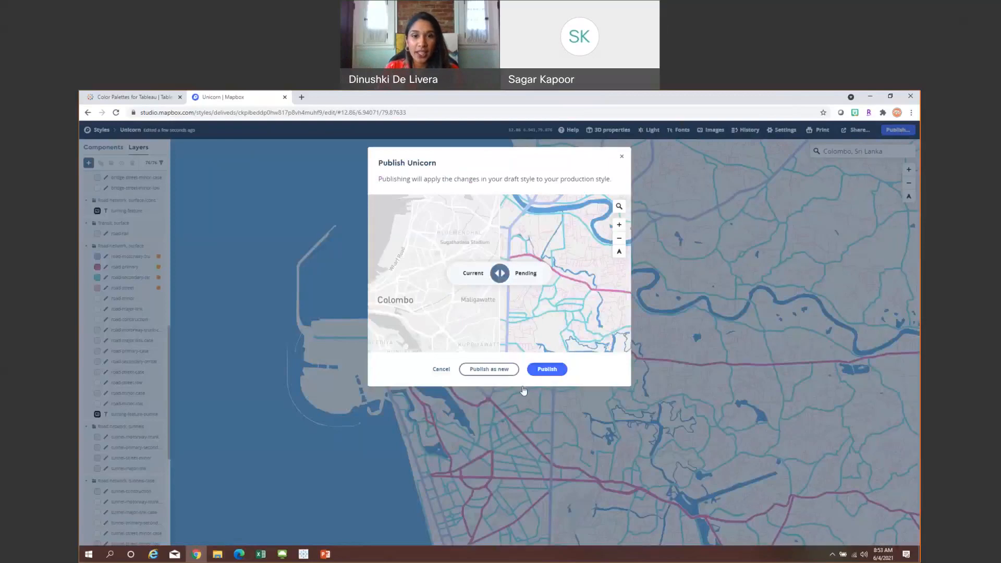
left_click(545, 369)
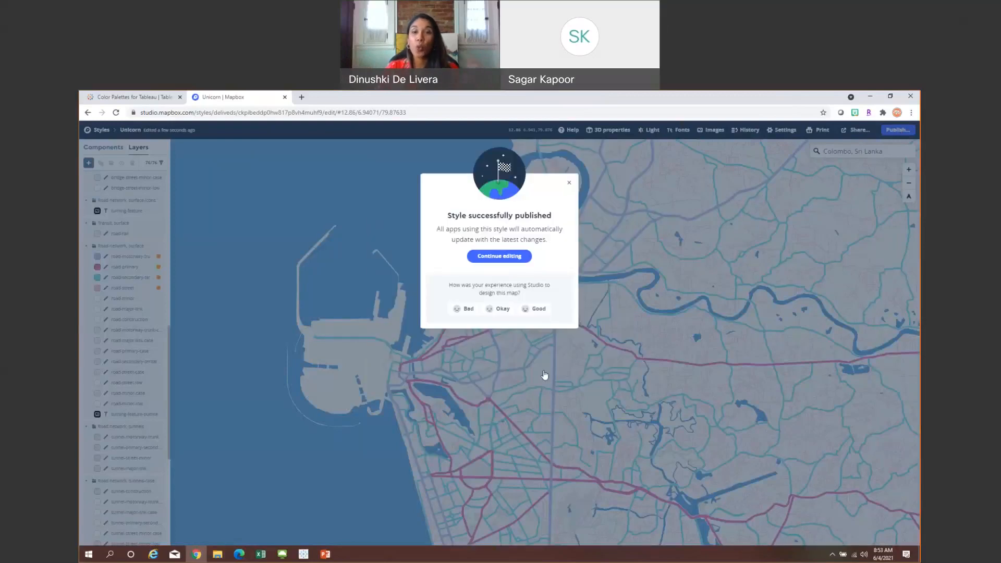
left_click(569, 186)
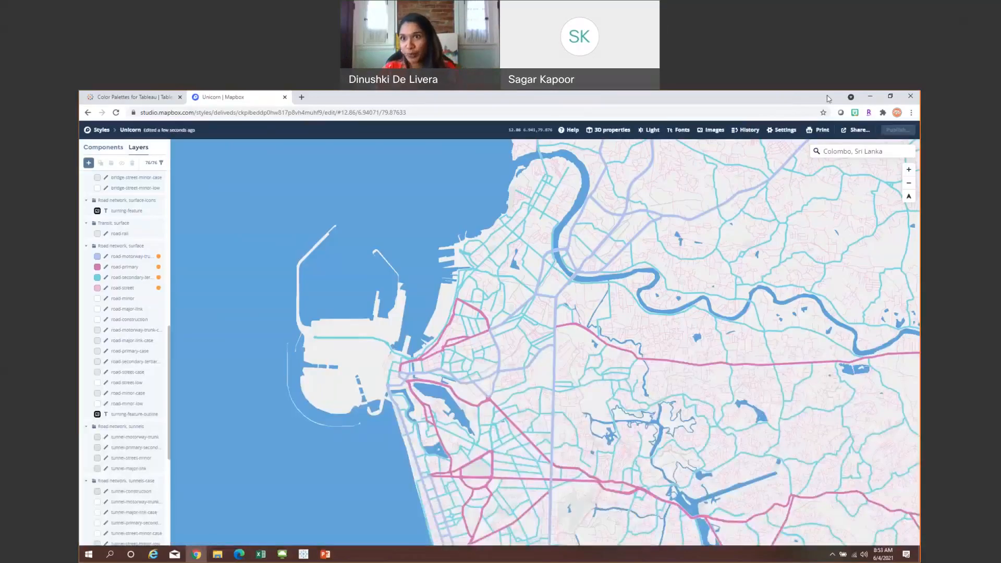
- Open the style's sharing options and copy the production integration URL for Tableau from the third-party developer resources
left_click(857, 131)
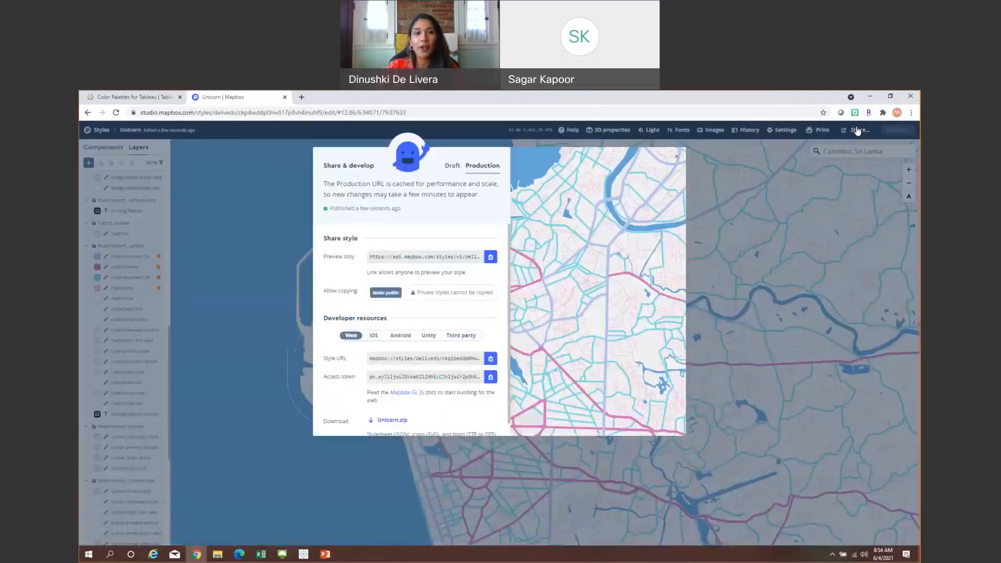
left_click(459, 336)
left_click(400, 355)
left_click(401, 385)
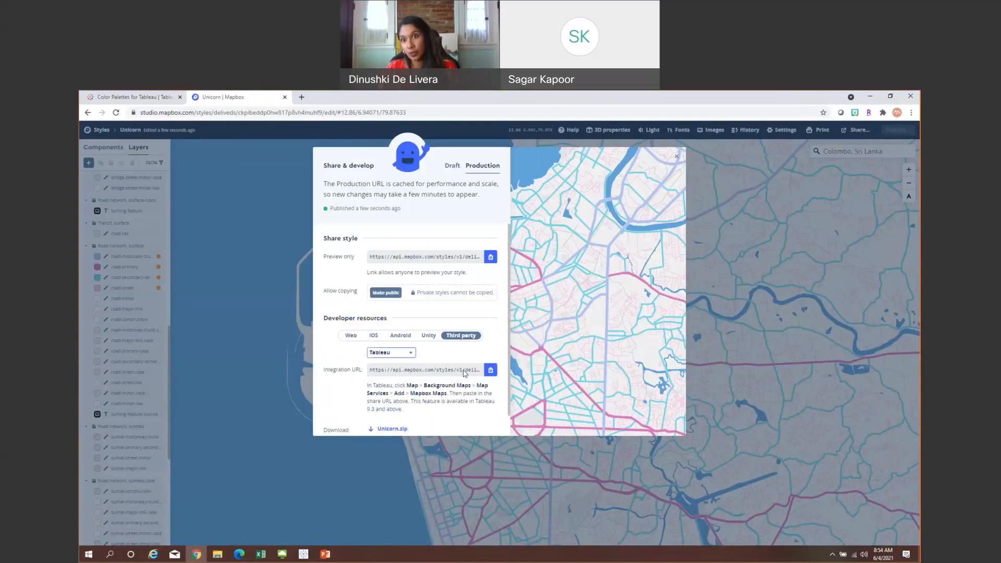
left_click(490, 370)
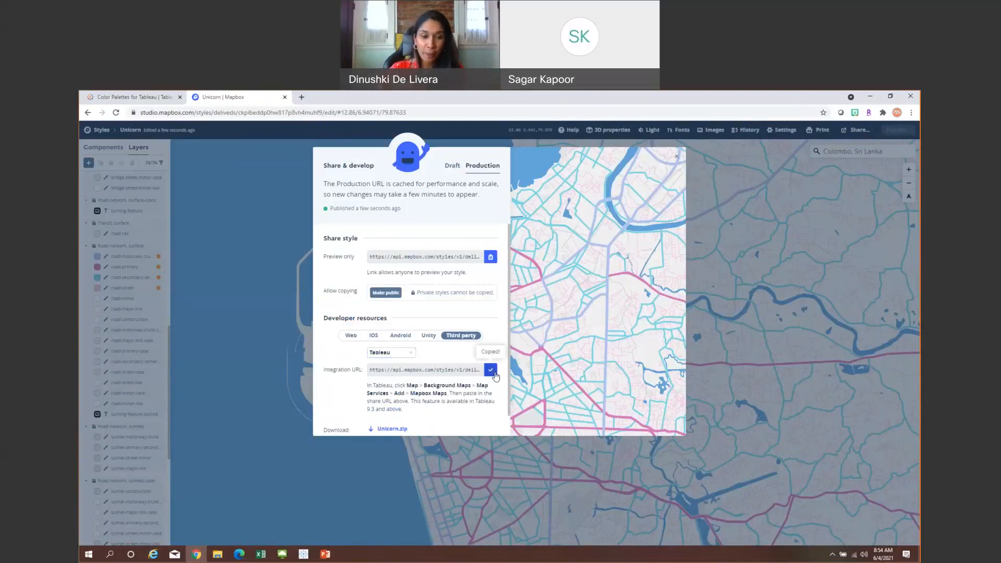
- Switch to the Tableau Book1 workbook, maximize it and connect it to the World Indicators data source
mouse_move(305, 555)
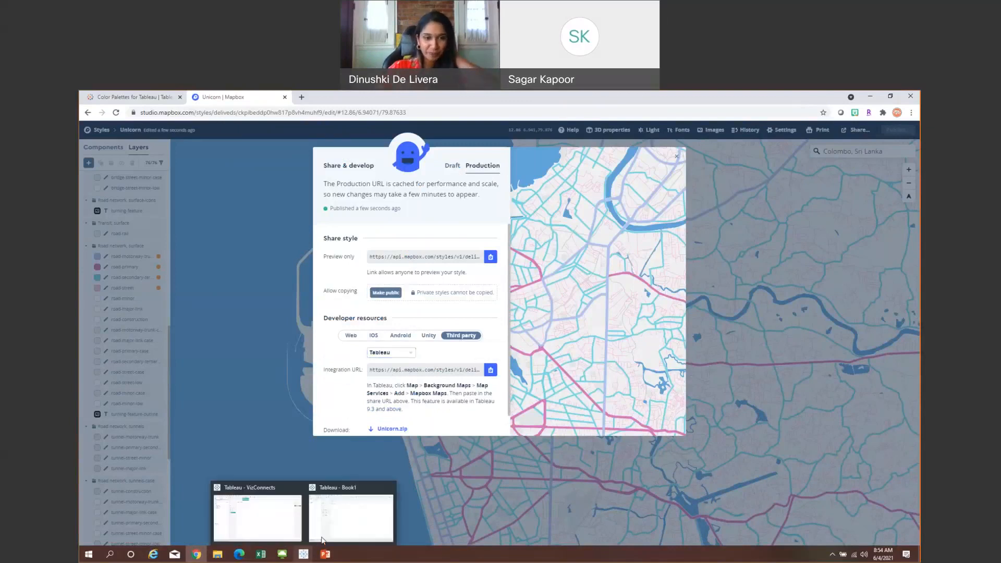
left_click(349, 519)
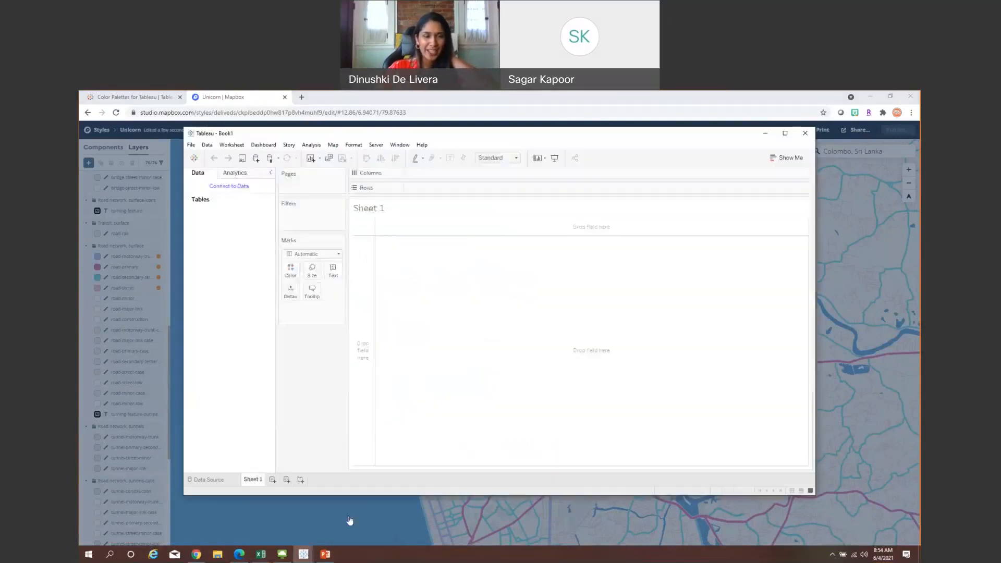
left_click(785, 133)
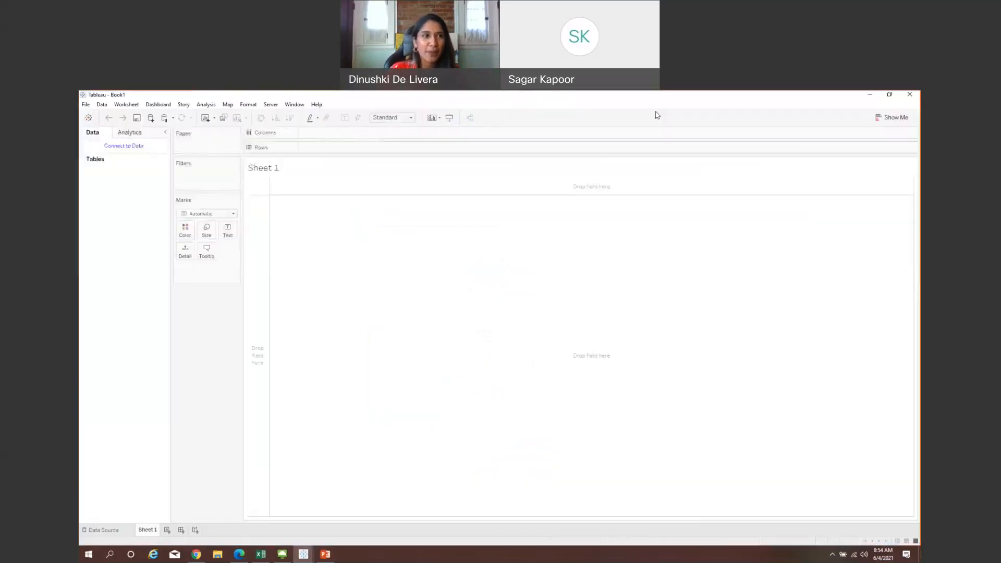
left_click(124, 147)
left_click(188, 422)
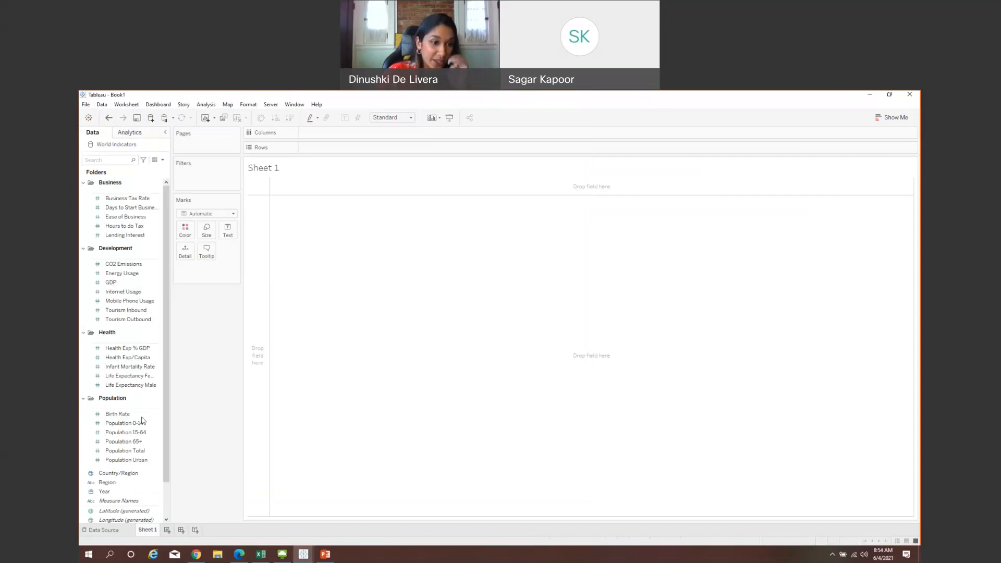
- Map the Country/Region field on Sheet 1 and center the map on the harbour of Colombo, Western
left_click(108, 476)
double_click(108, 475)
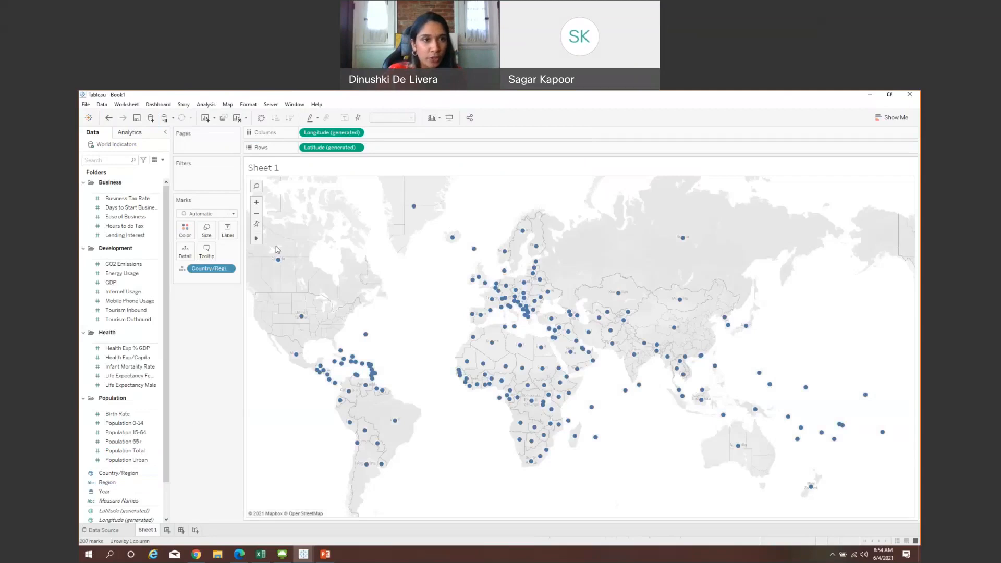
left_click(256, 185)
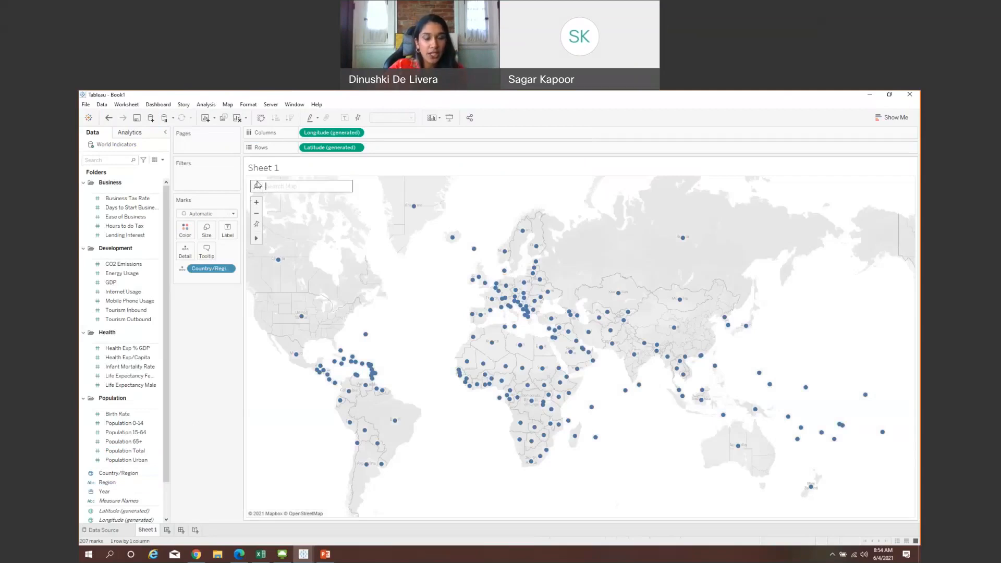
type("colombo")
left_click(270, 197)
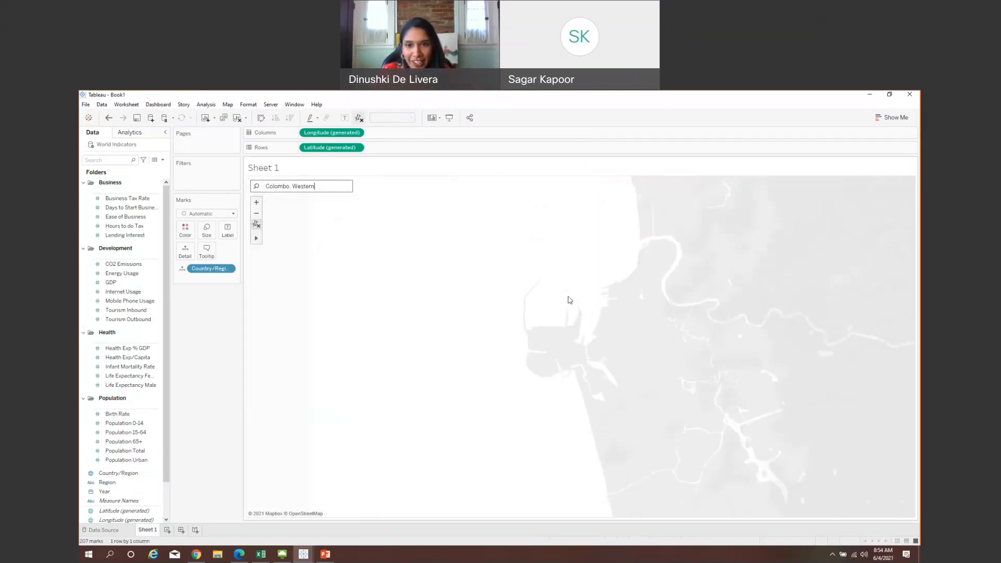
scroll(570, 300, "down", 1)
key("Return")
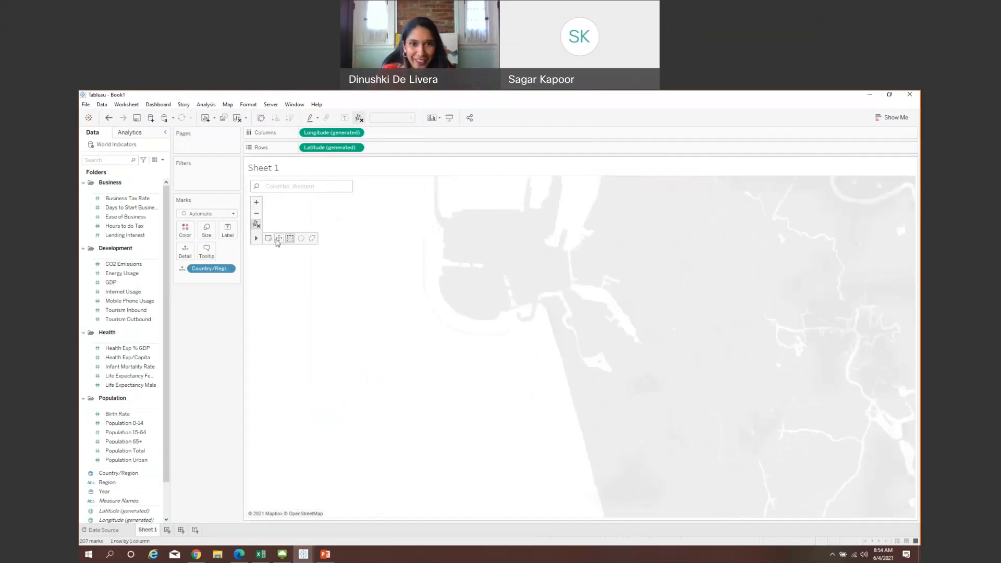
left_click_drag(388, 224, 381, 326)
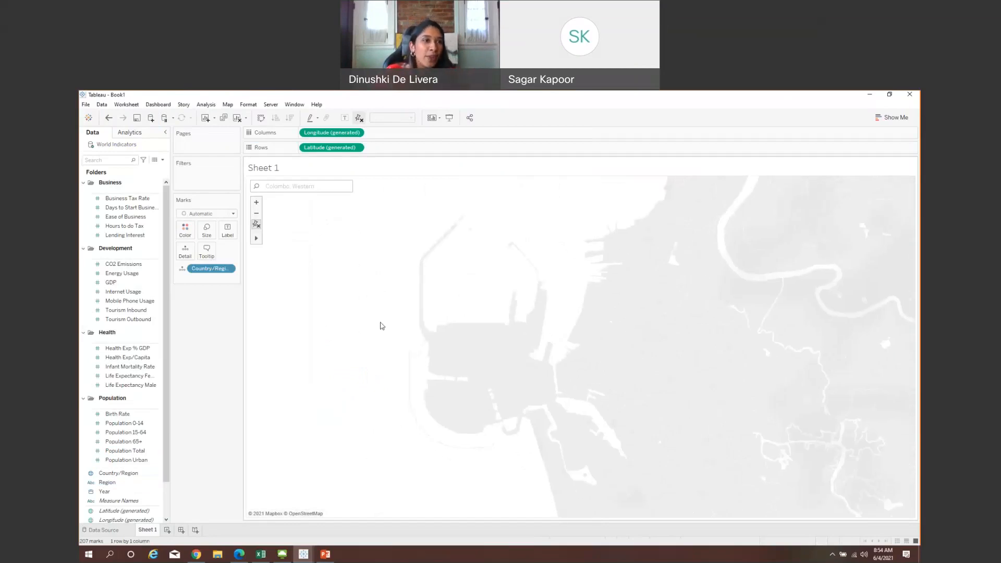
- Add a Mapbox background map with the style name Unicorn, pasting the copied integration URL that contains the access token
left_click(228, 105)
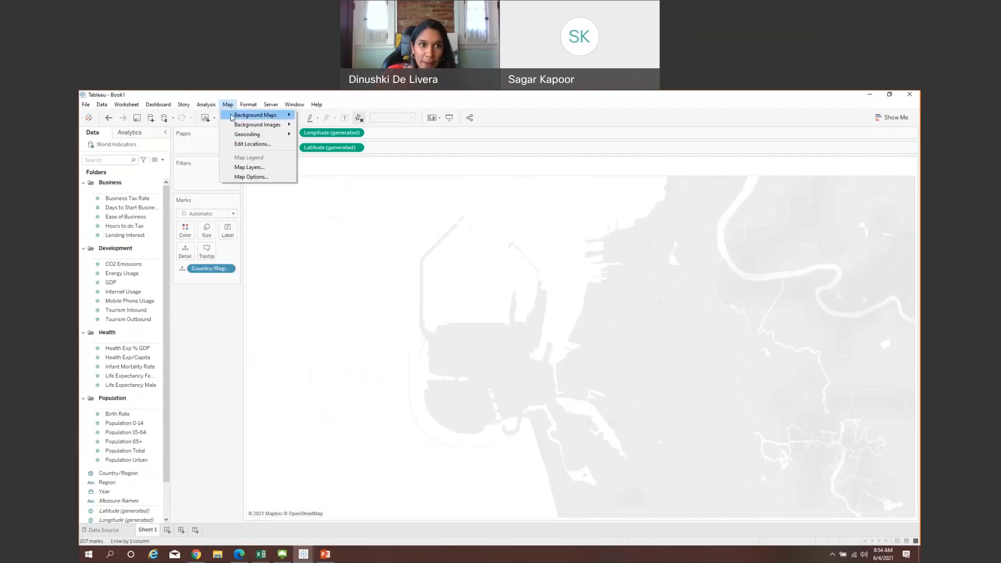
mouse_move(233, 115)
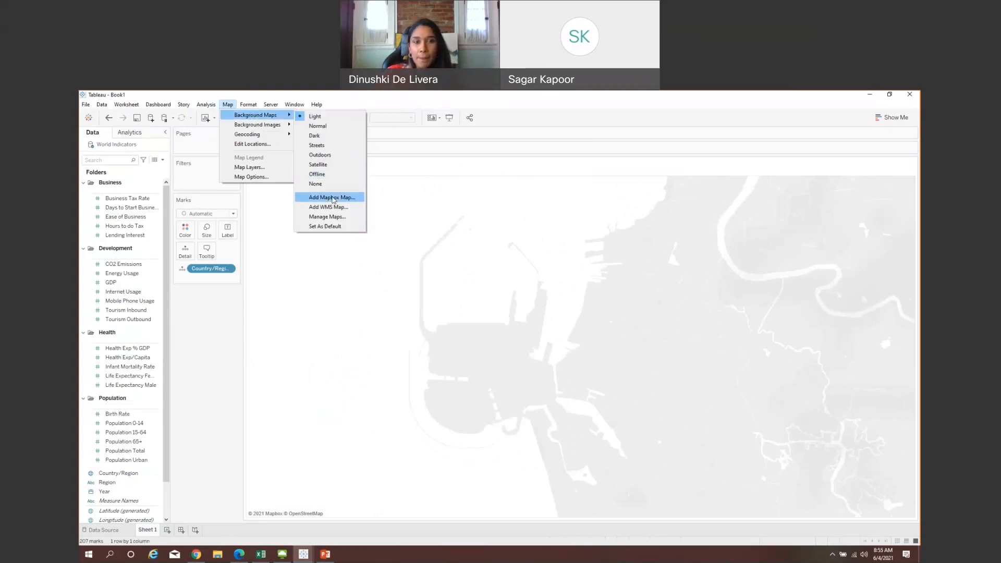
left_click(332, 198)
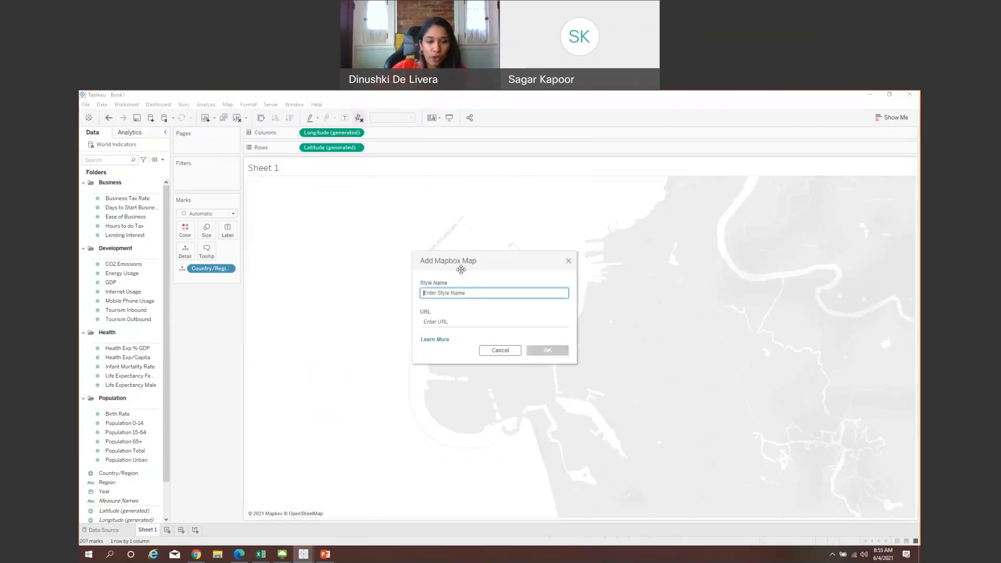
type("Unicorn")
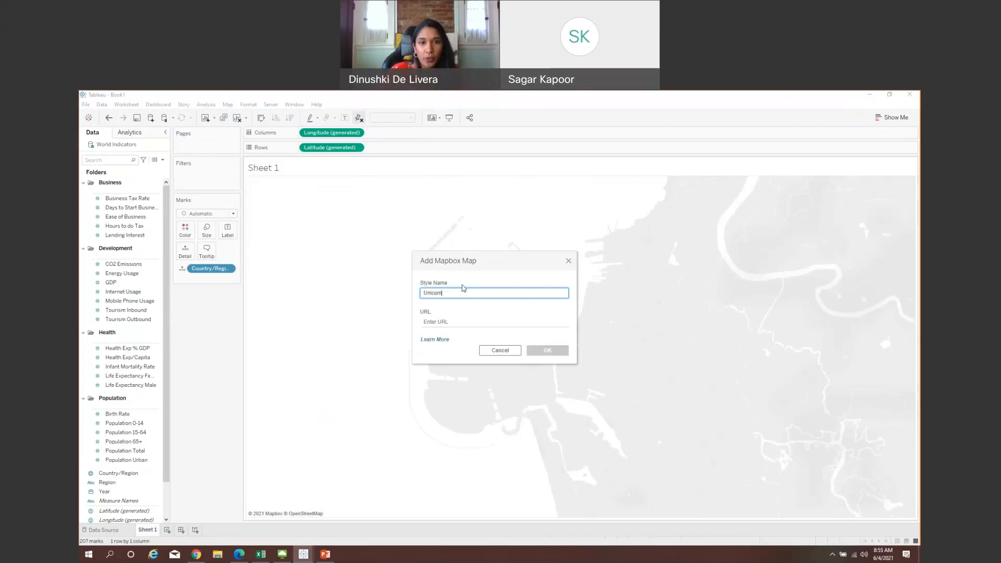
left_click(452, 323)
key("ctrl+v")
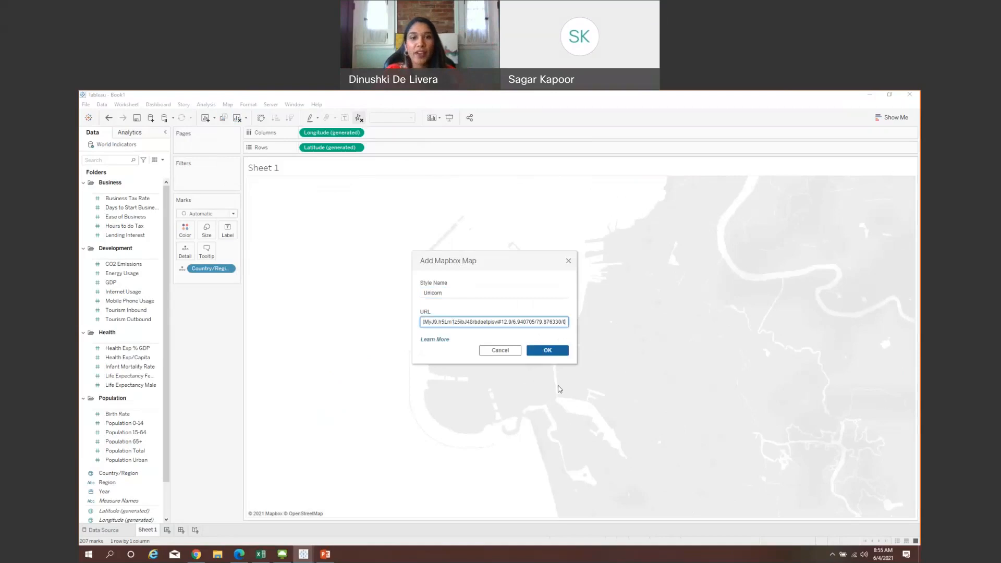
left_click(557, 352)
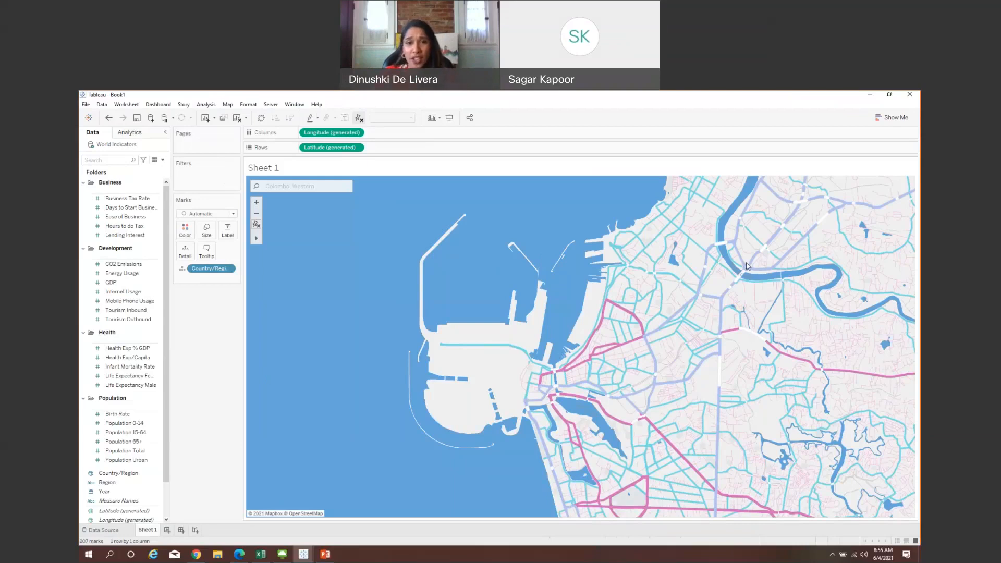
scroll(532, 392, "down", 1)
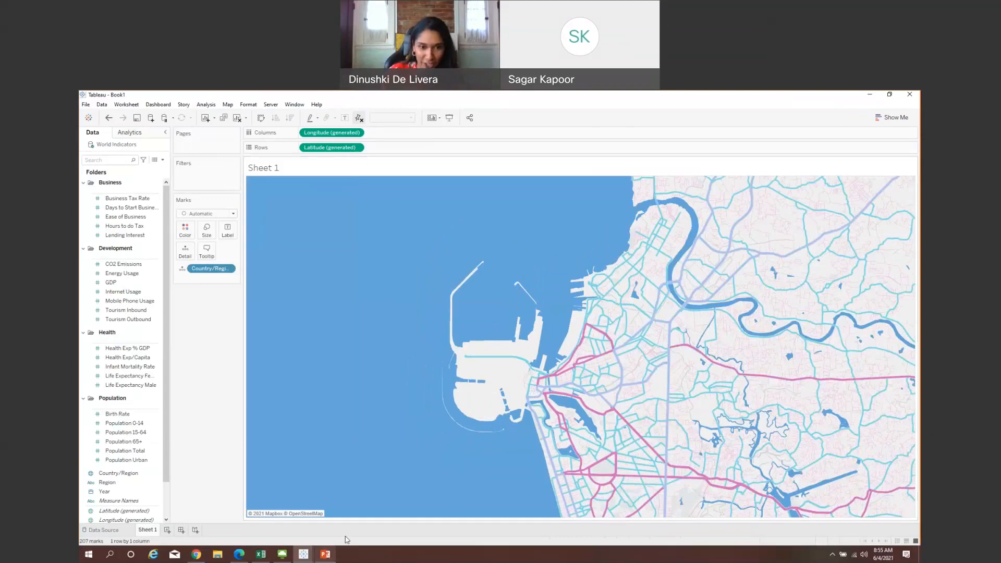
- Switch to the VizConnects presentation in PowerPoint, review the custom maps slide and return to the Tableau workbook
left_click(324, 554)
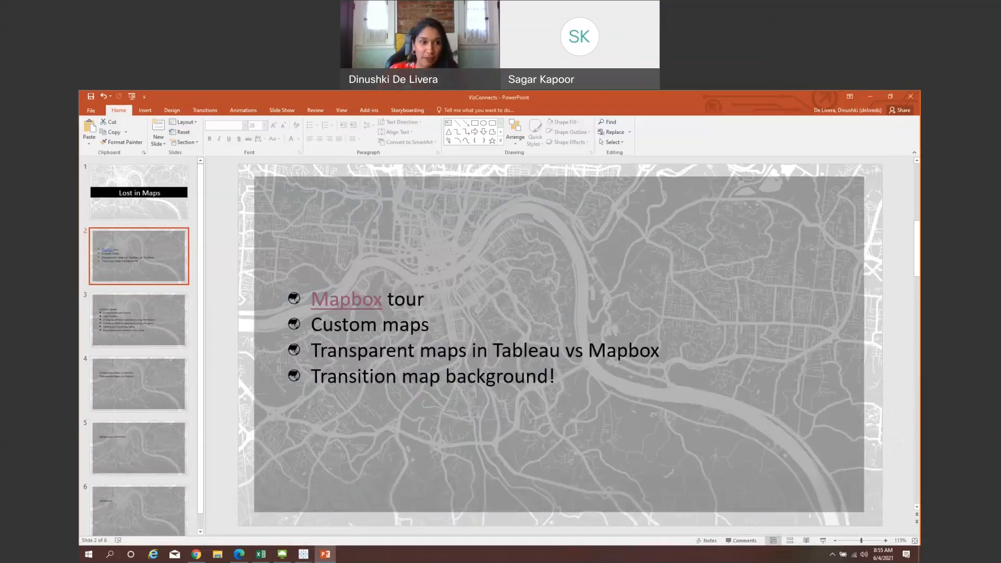
left_click(147, 319)
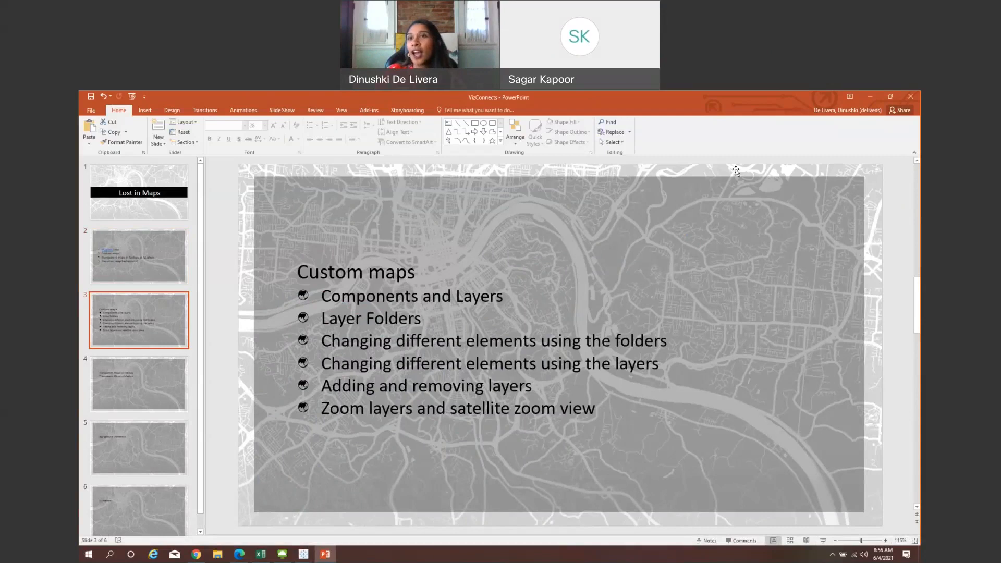
left_click(873, 98)
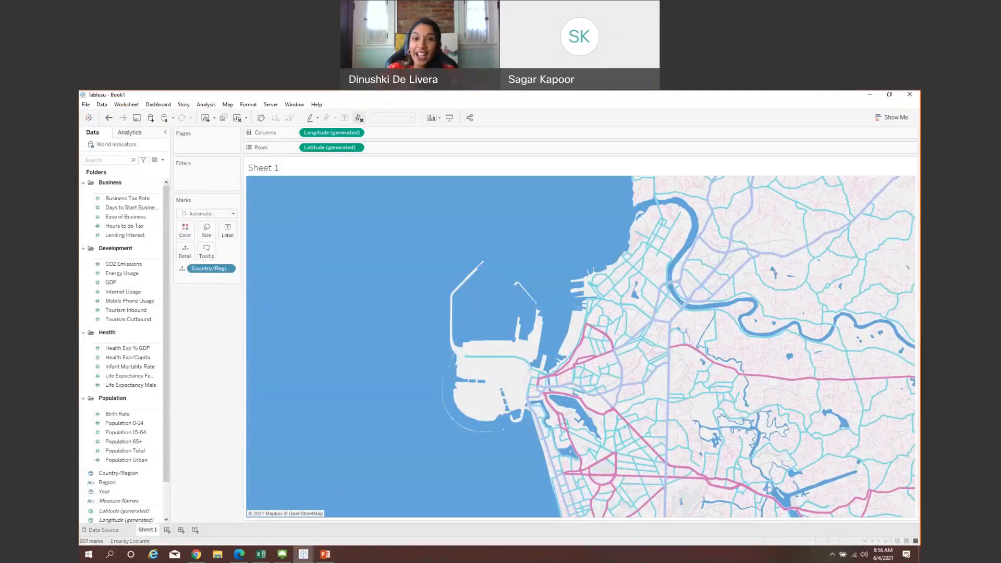
- Rename Sheet 1 as "Unicorn mapbox map"
mouse_move(576, 235)
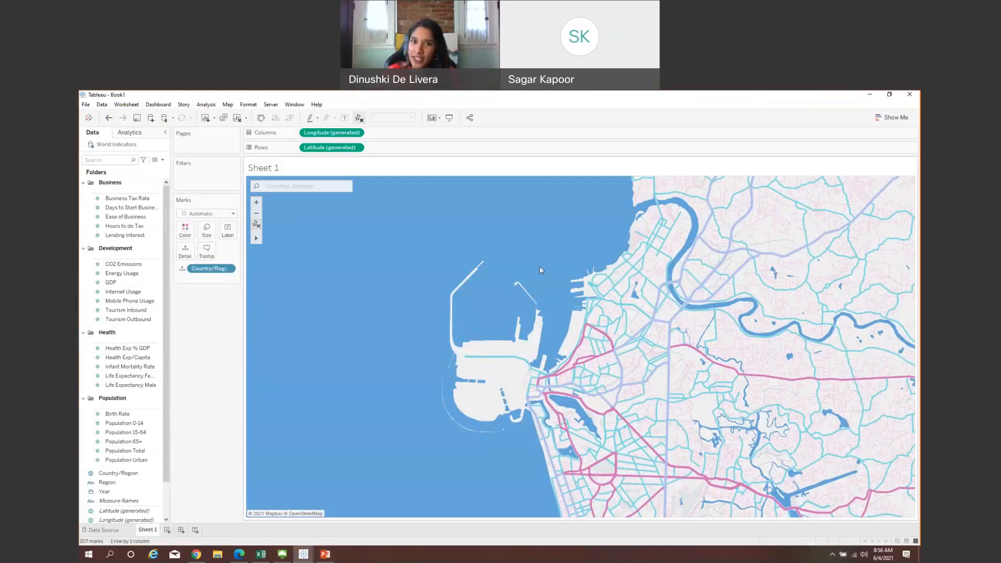
double_click(154, 529)
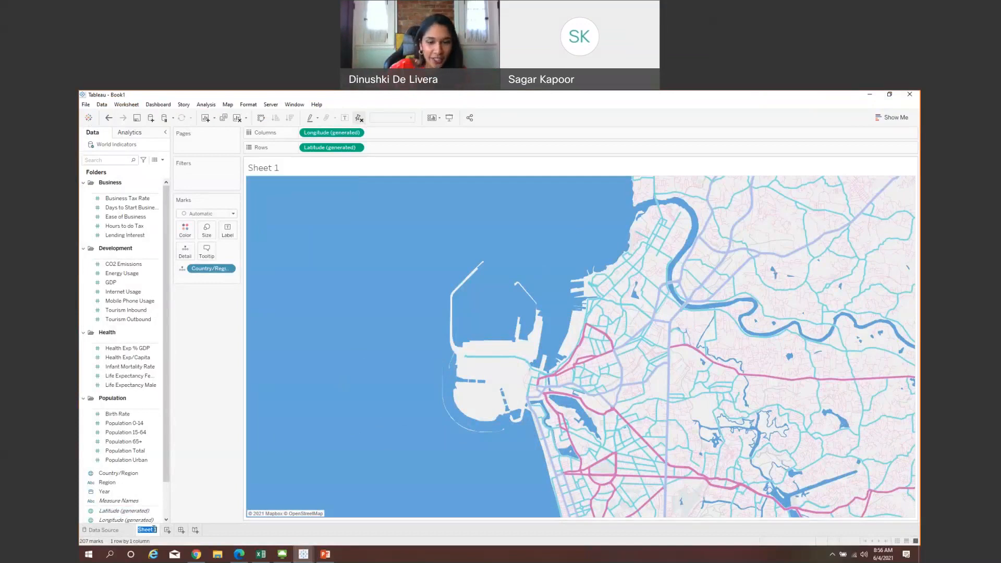
type("Unico")
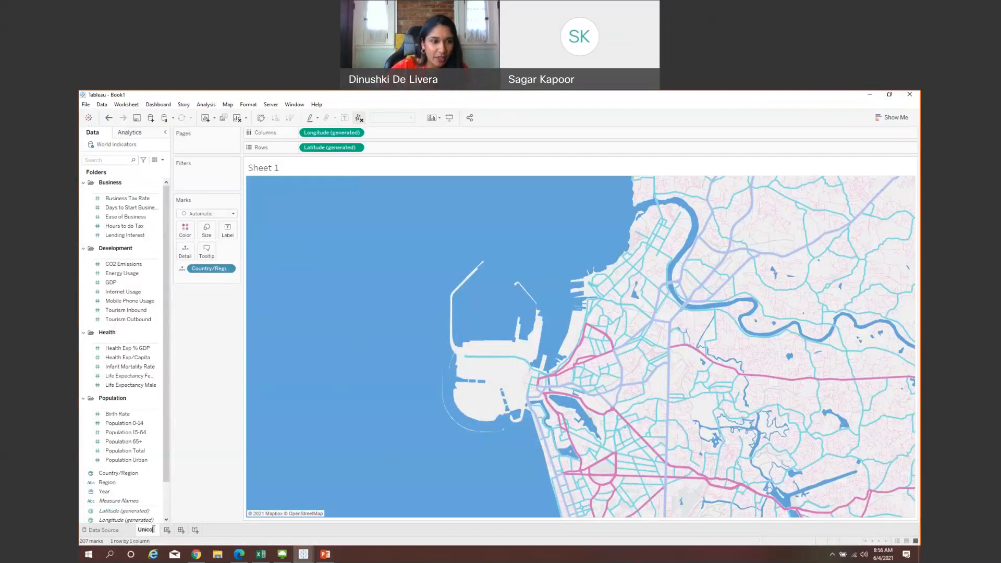
type("rn ma")
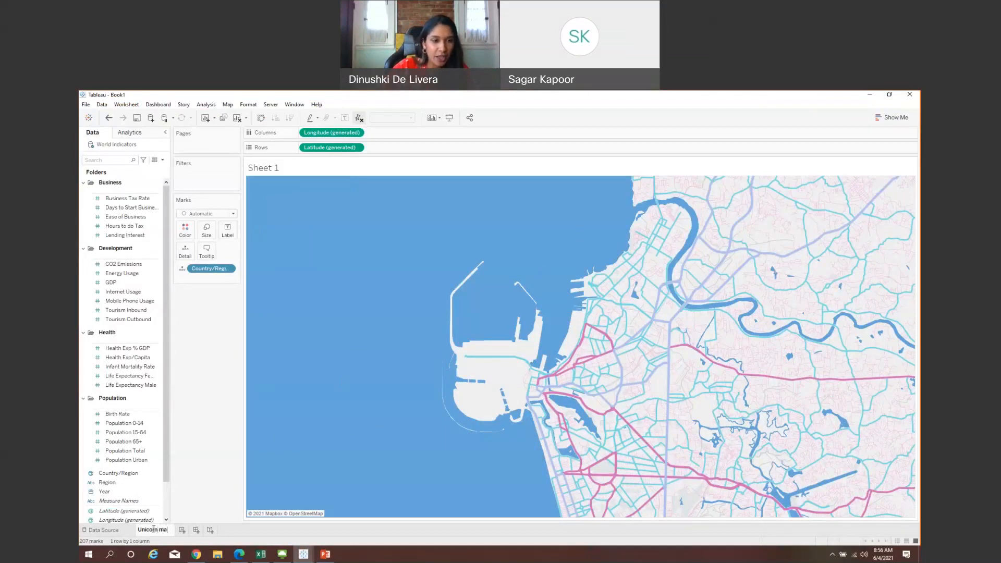
type("pbox map")
key("Return")
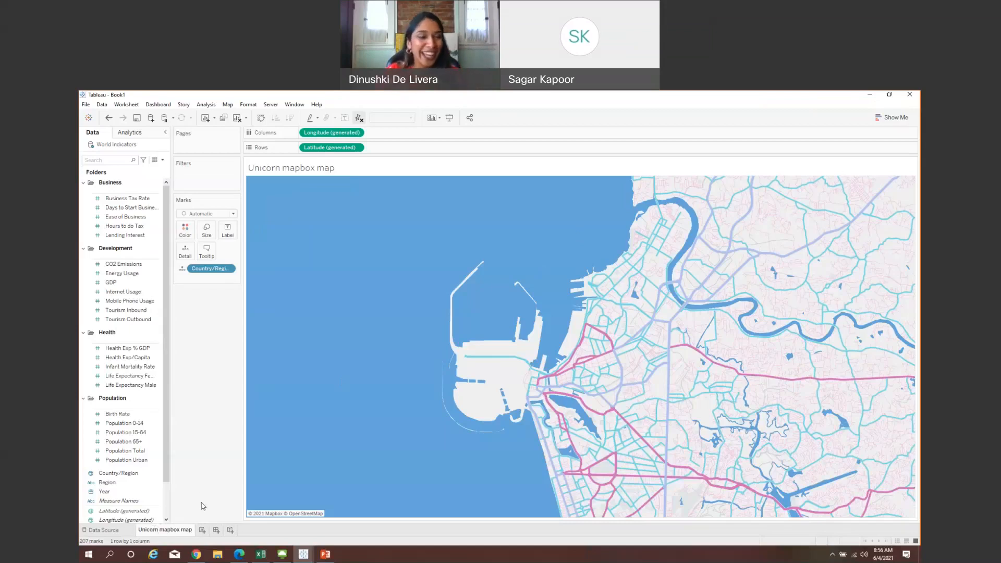
- Add a new worksheet, map the Country/Region field on it and zoom in on the harbour of Colombo, Western
left_click(201, 530)
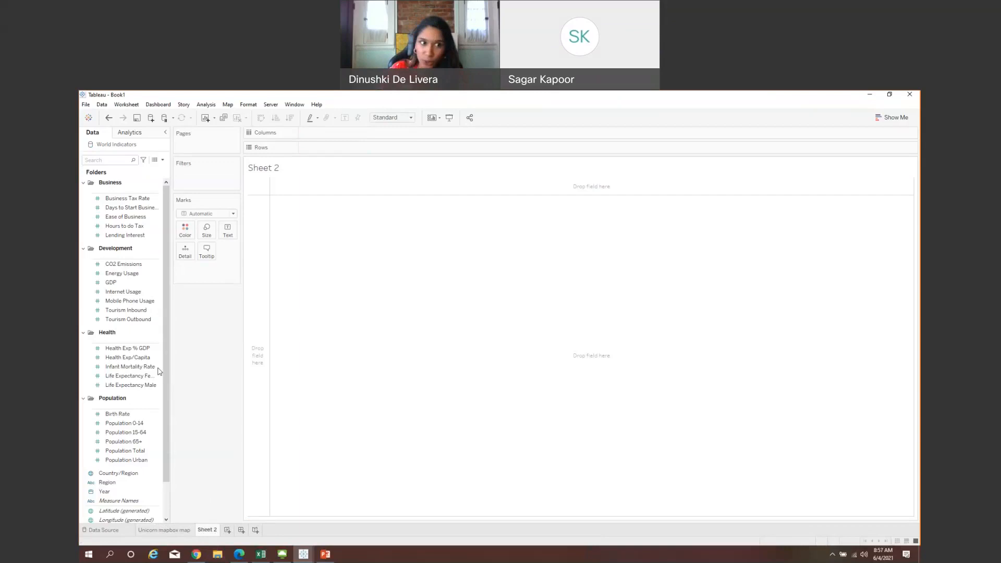
double_click(139, 474)
left_click(259, 186)
type("Colom")
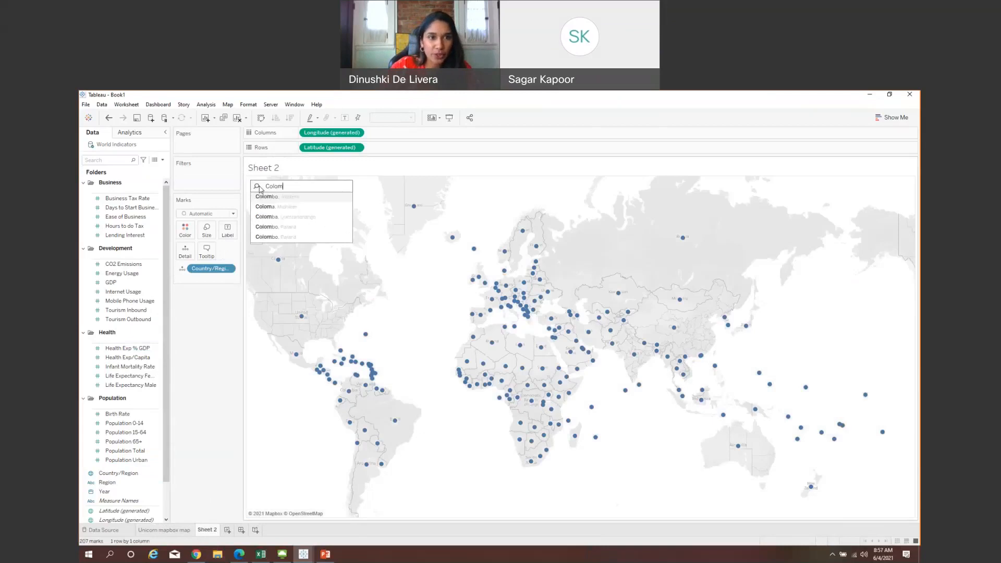
left_click(272, 197)
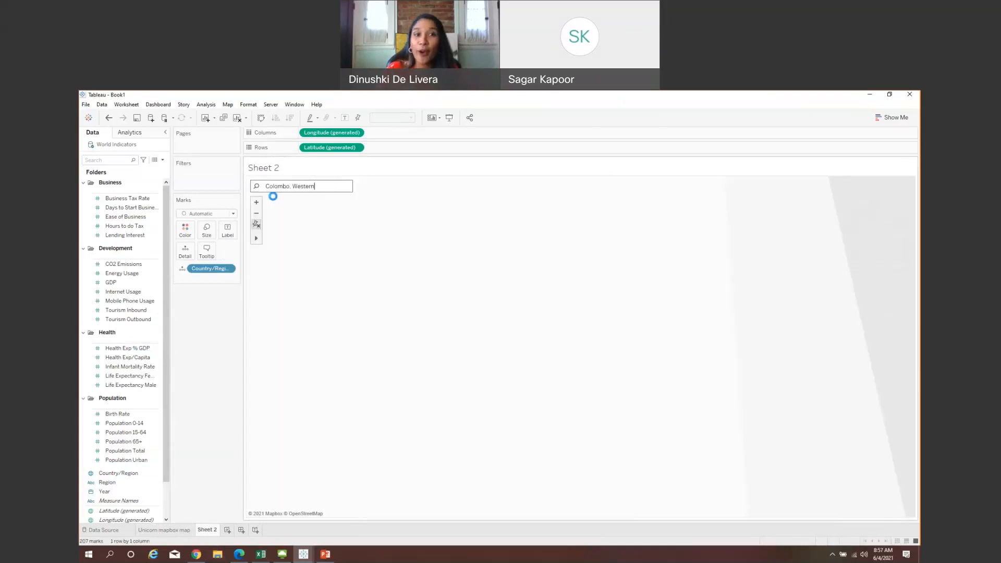
left_click(257, 202)
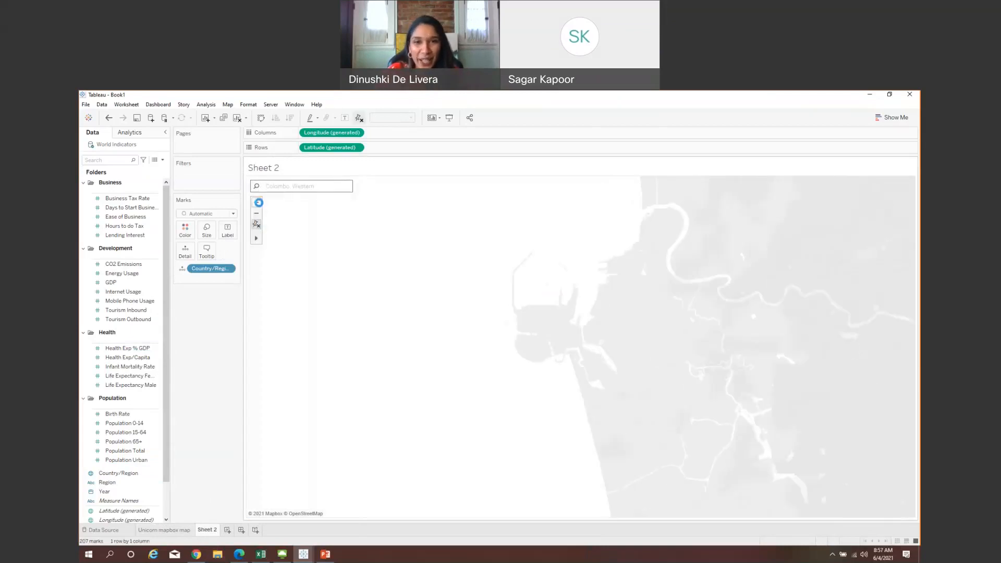
double_click(458, 270)
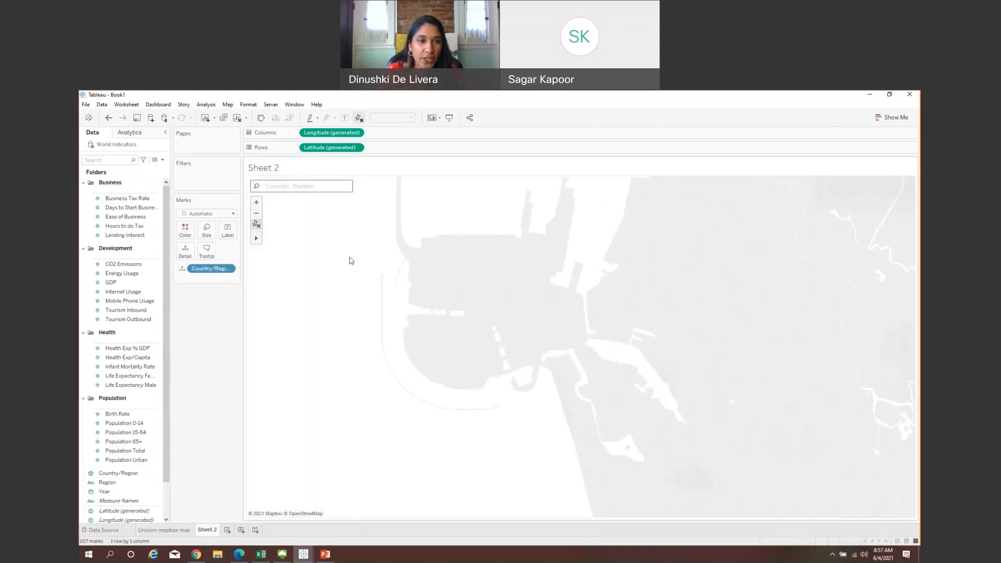
- Set the default worksheet shading of Sheet 2 to None, undoing the accidental row band size change
mouse_move(265, 239)
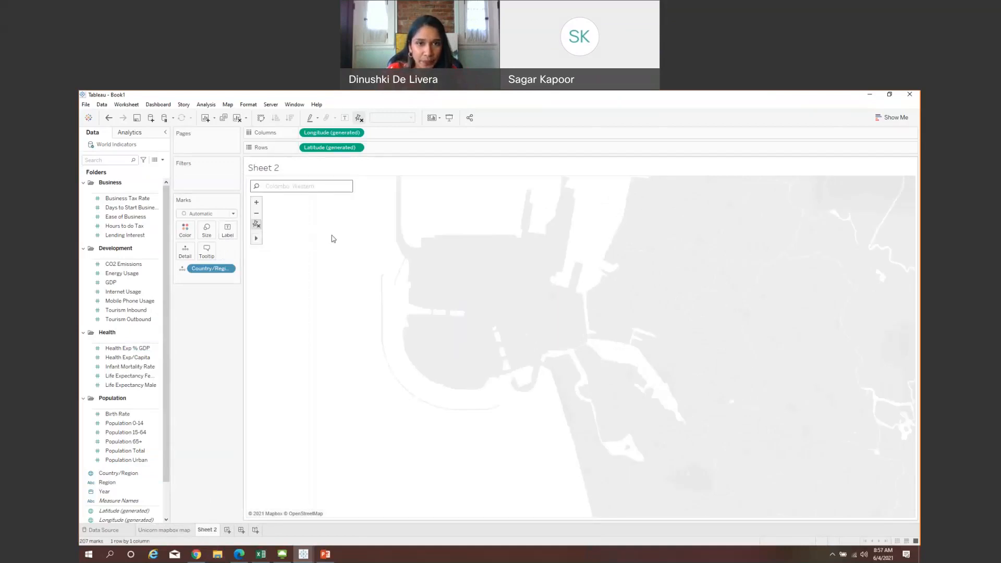
left_click_drag(332, 238, 333, 311)
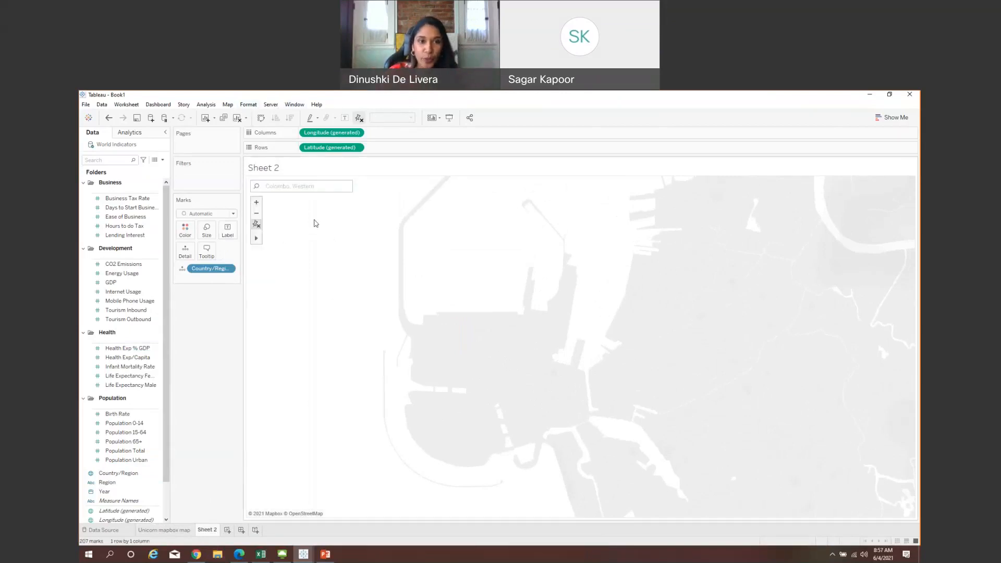
right_click(316, 224)
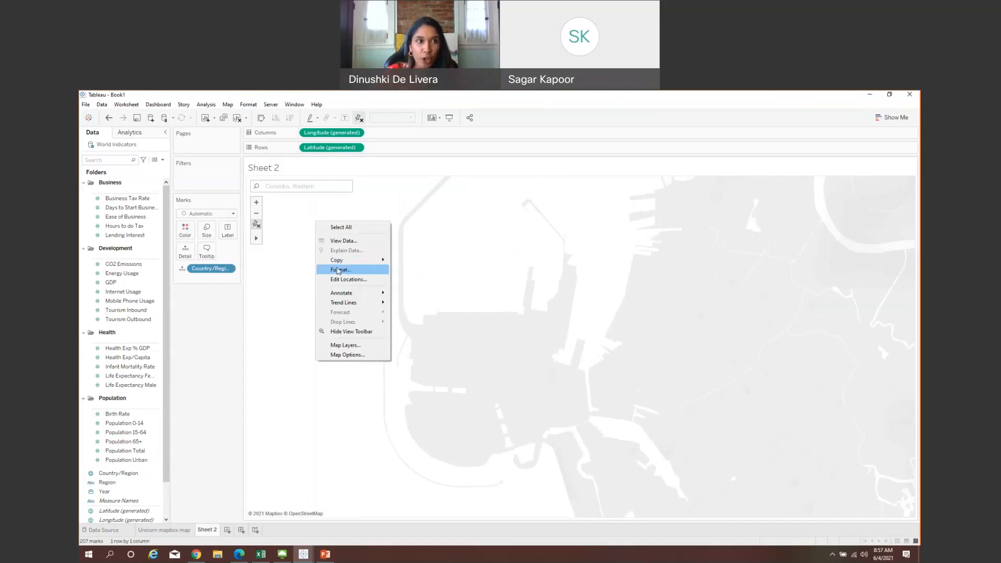
left_click(339, 271)
left_click(115, 148)
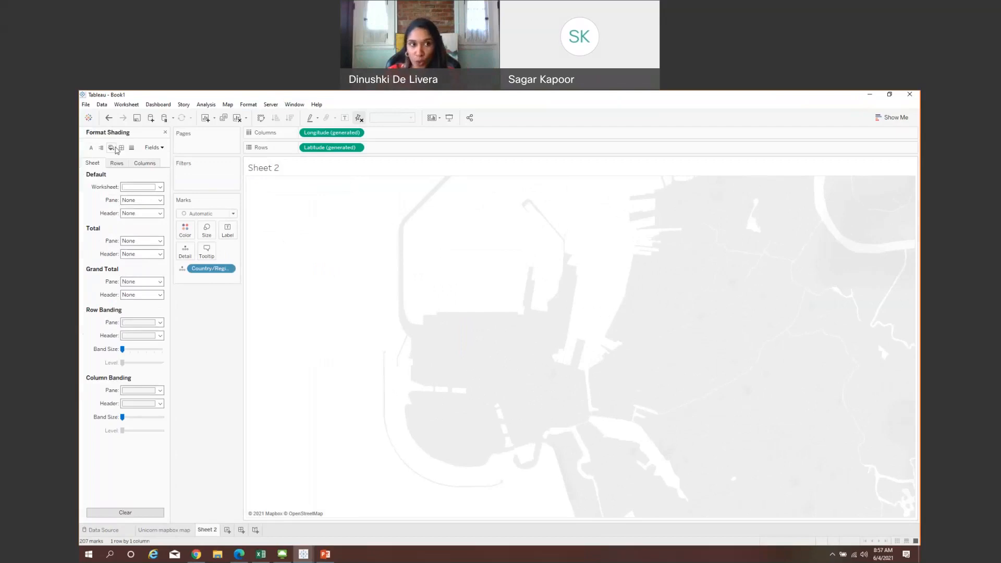
left_click(130, 185)
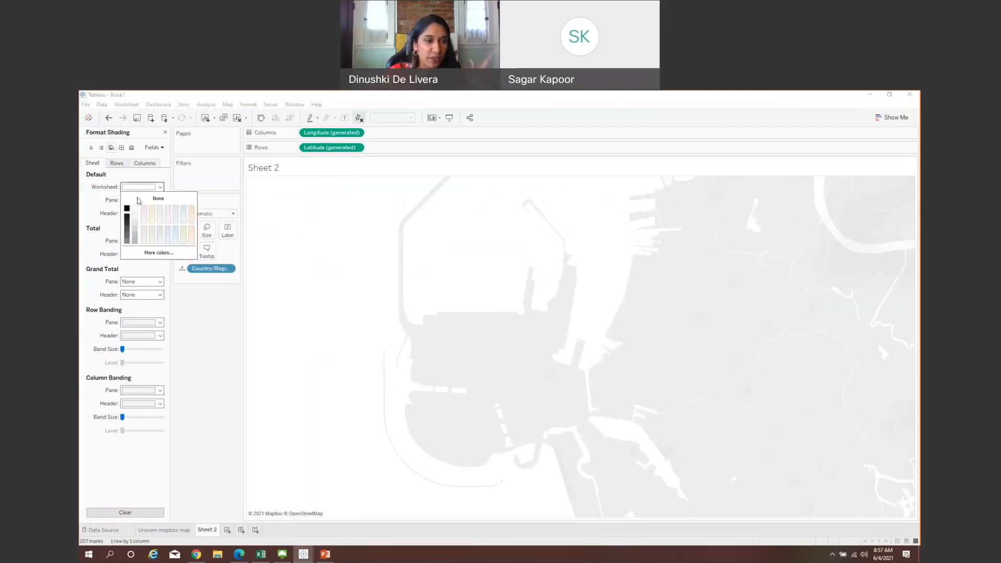
left_click(139, 201)
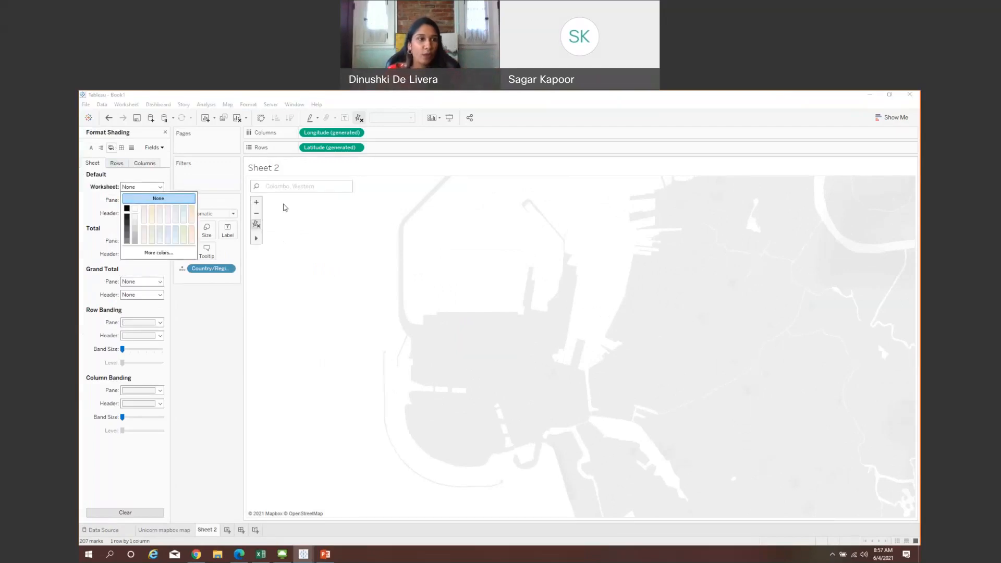
left_click(162, 349)
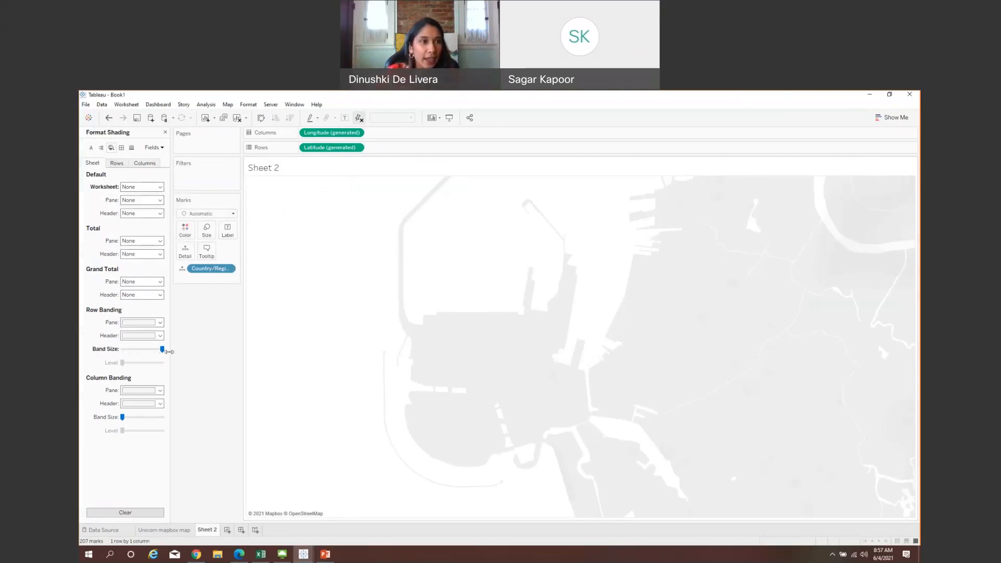
left_click(108, 117)
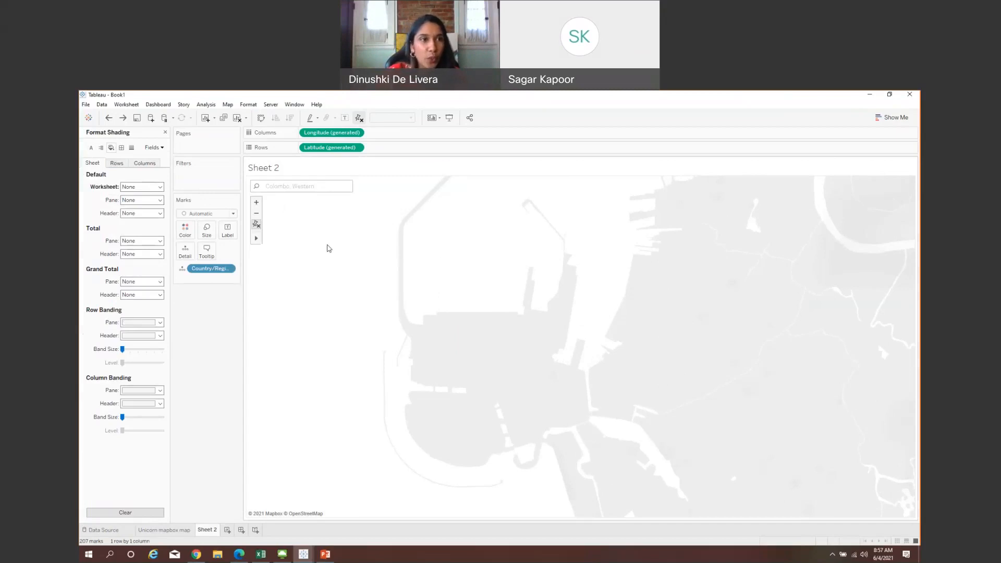
- Enable the Terrain, Coastline, Streets/Highways/Routes and light country/region border and name layers on Sheet 2's map, and disable the Base layer
left_click(228, 104)
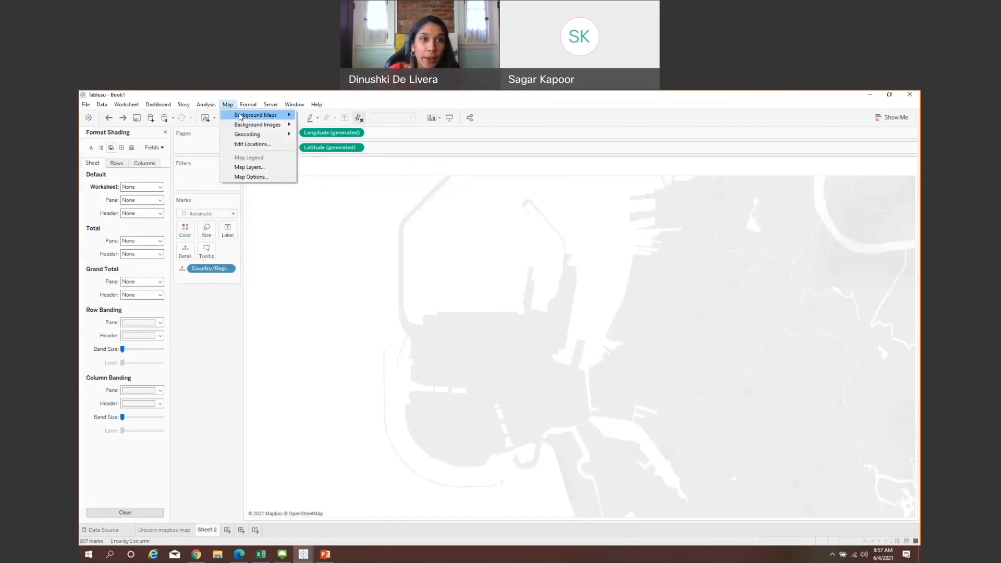
mouse_move(243, 119)
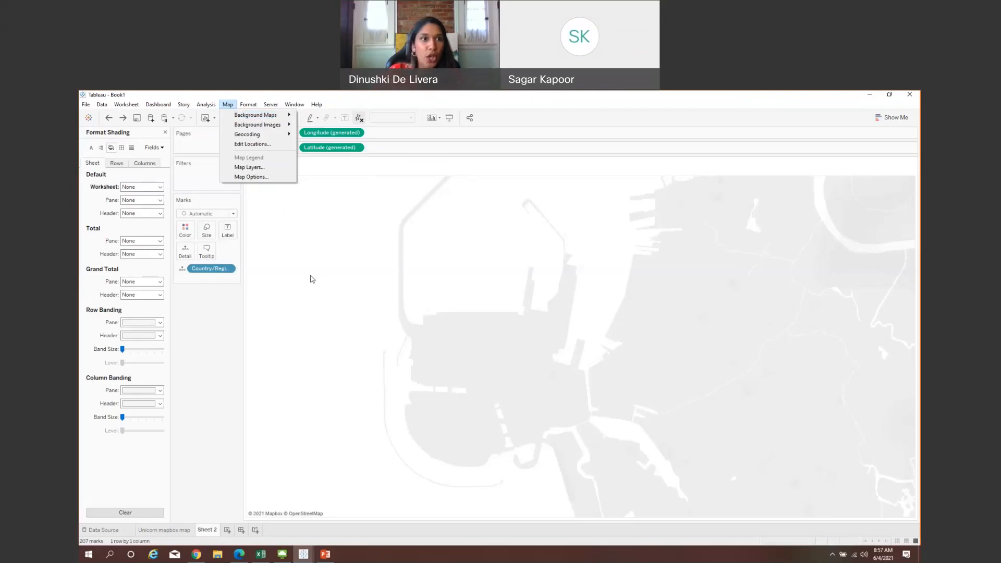
left_click(253, 166)
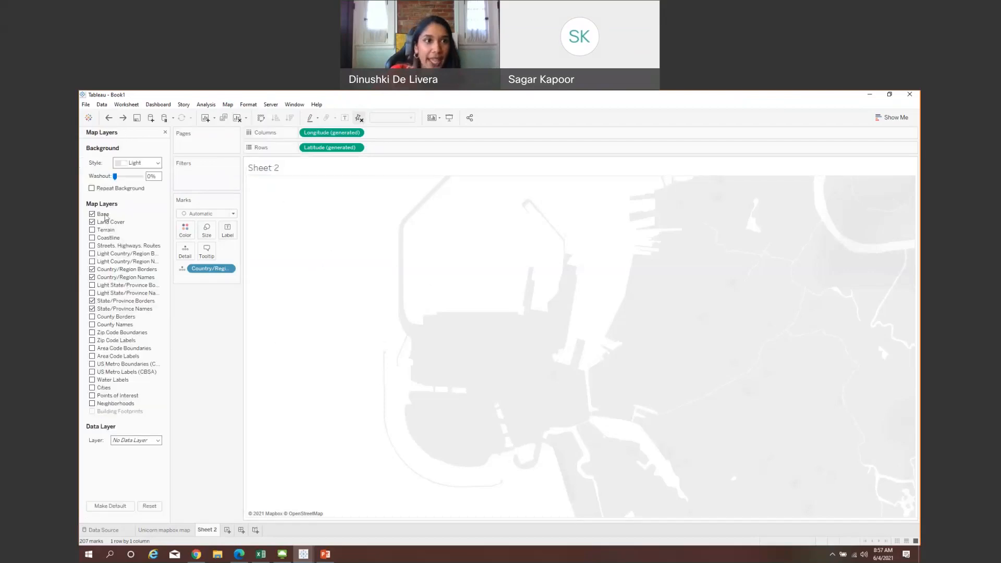
left_click(92, 231)
left_click(92, 238)
left_click(93, 245)
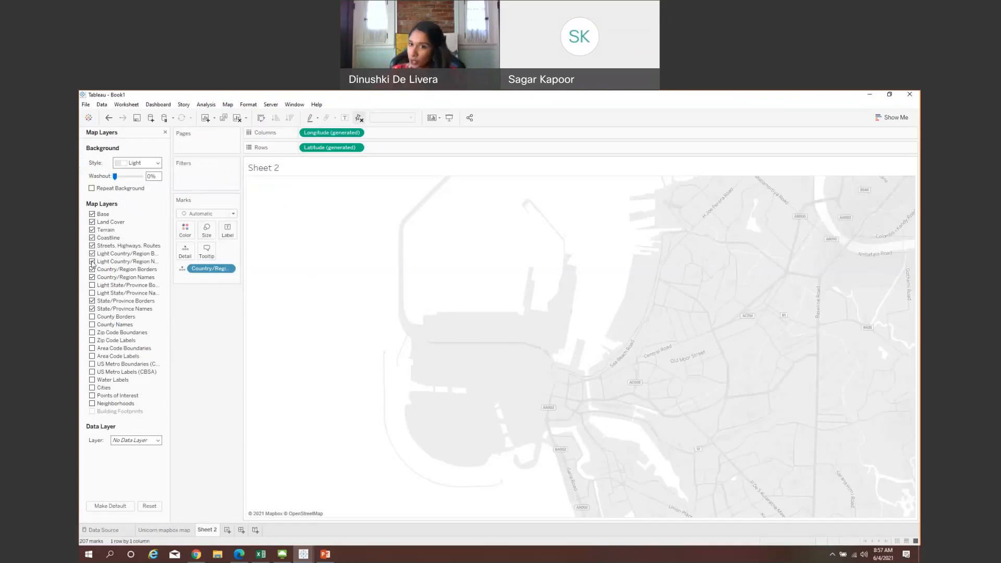
left_click(92, 245)
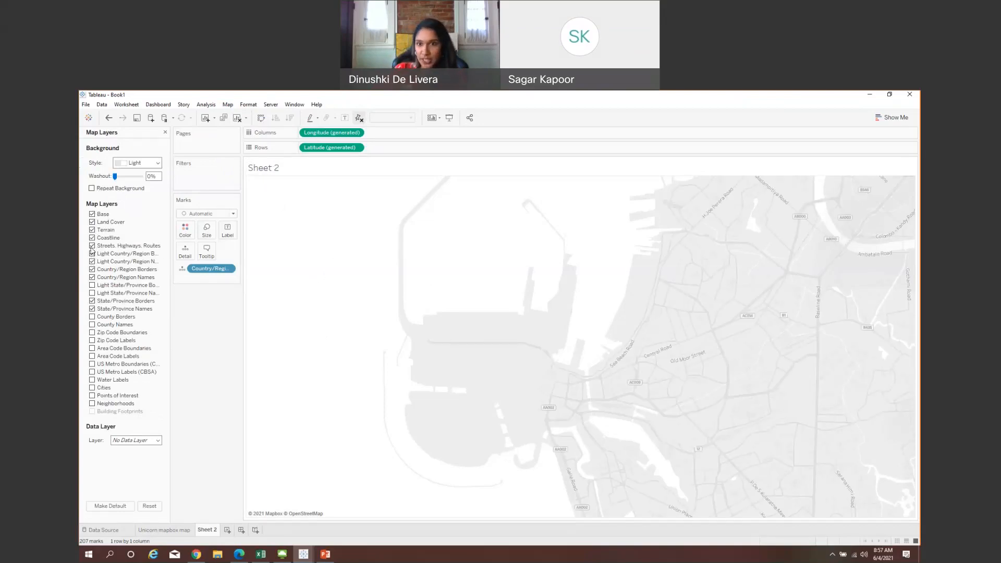
left_click(92, 246)
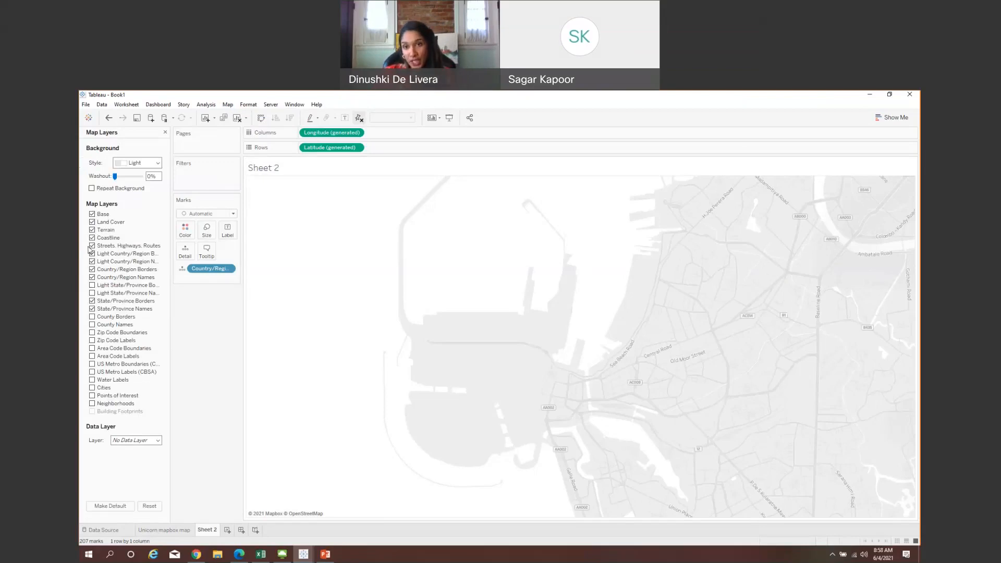
left_click(92, 214)
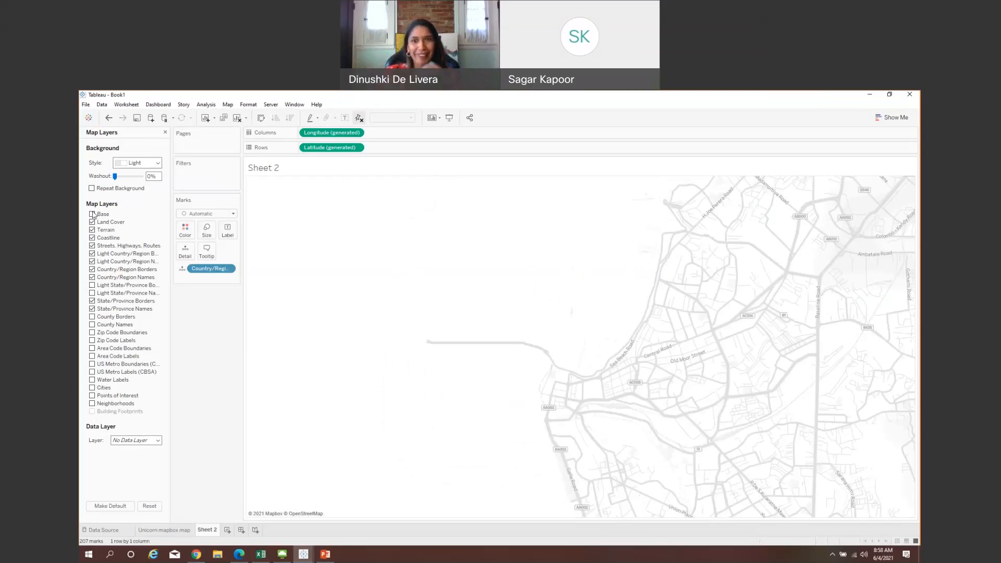
- Create a new dashboard and add the css-gradient picture from the Viz Connect folder as a floating image object
left_click(242, 530)
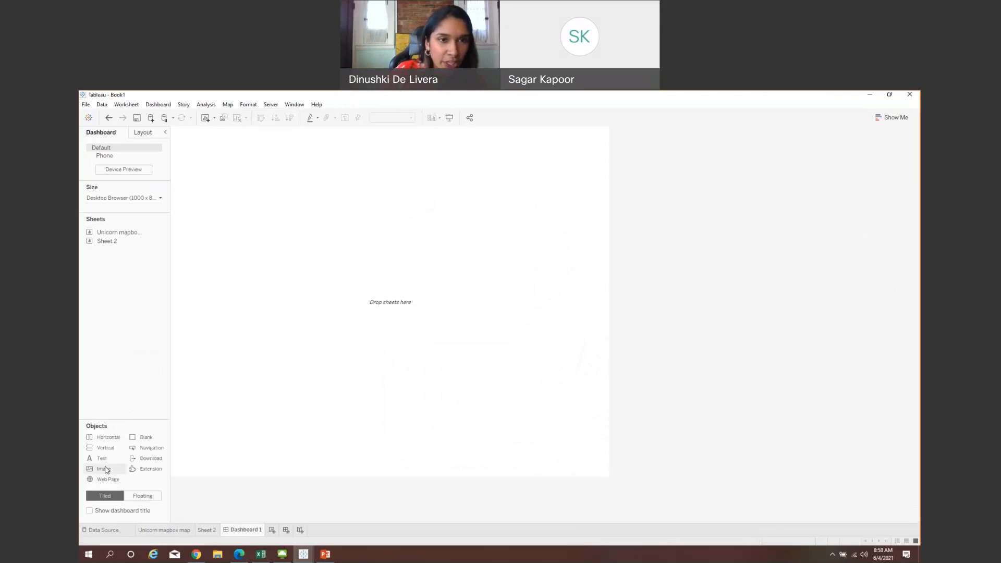
left_click_drag(103, 458, 110, 233)
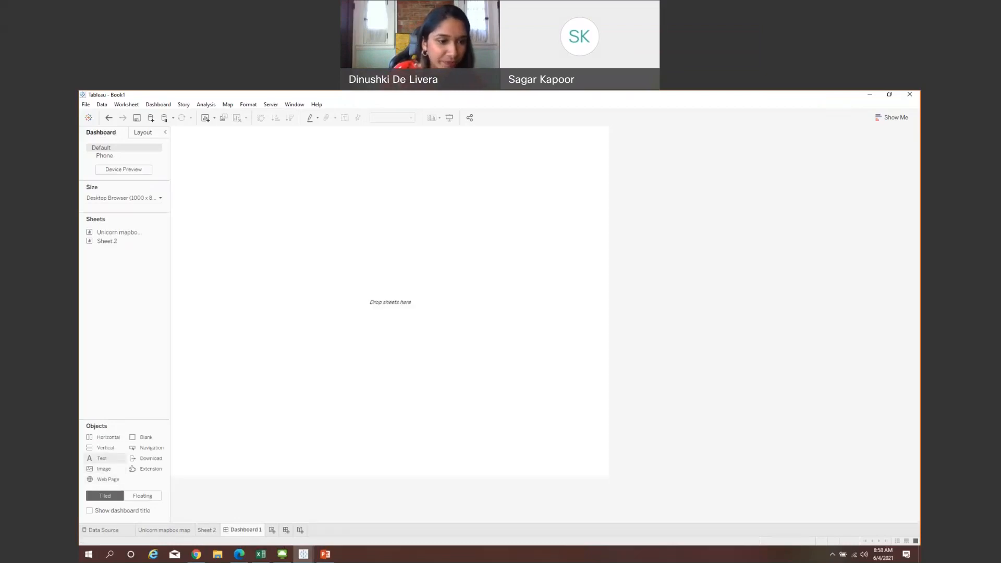
left_click(141, 496)
left_click_drag(102, 458, 171, 129)
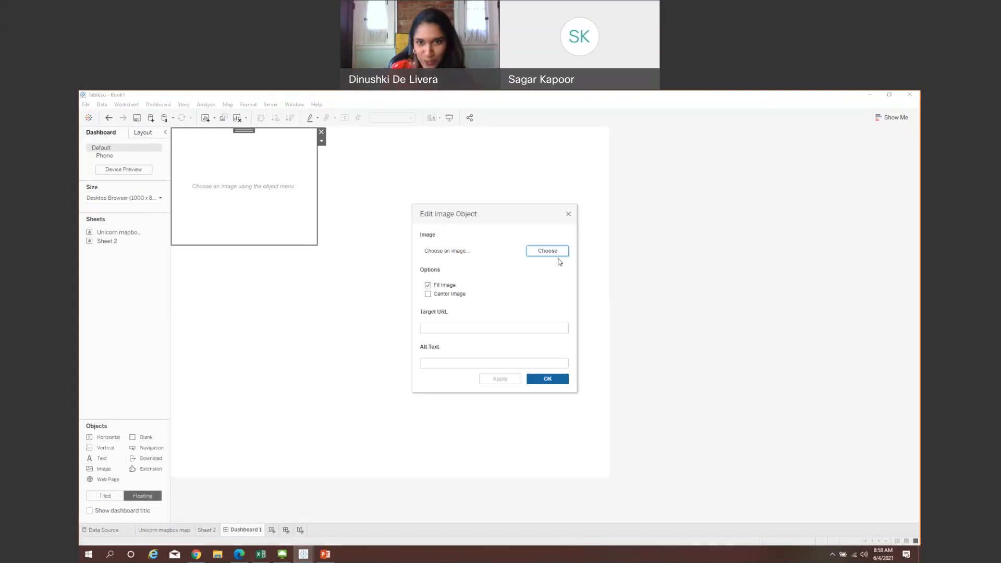
left_click(559, 253)
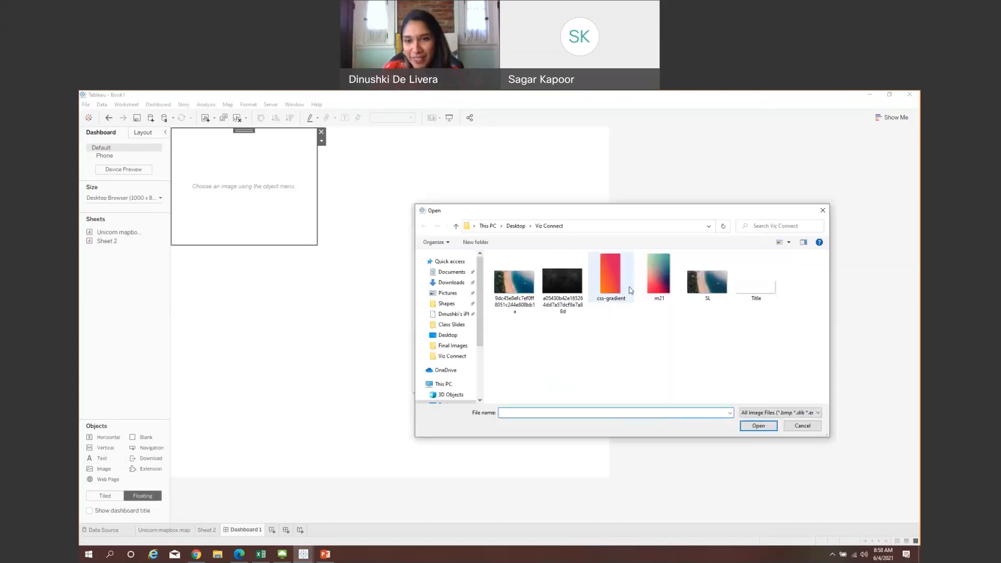
left_click(628, 291)
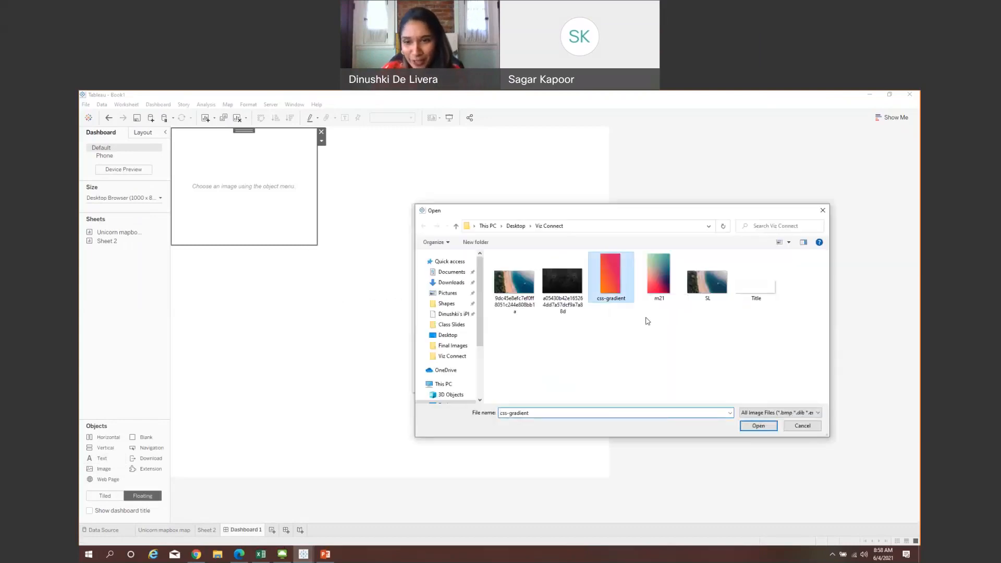
left_click(758, 426)
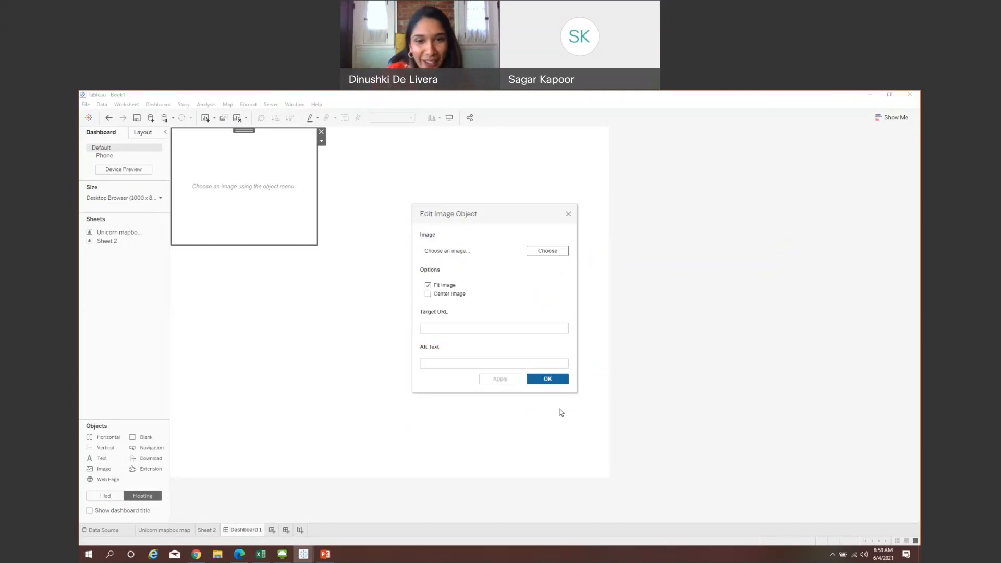
left_click(557, 384)
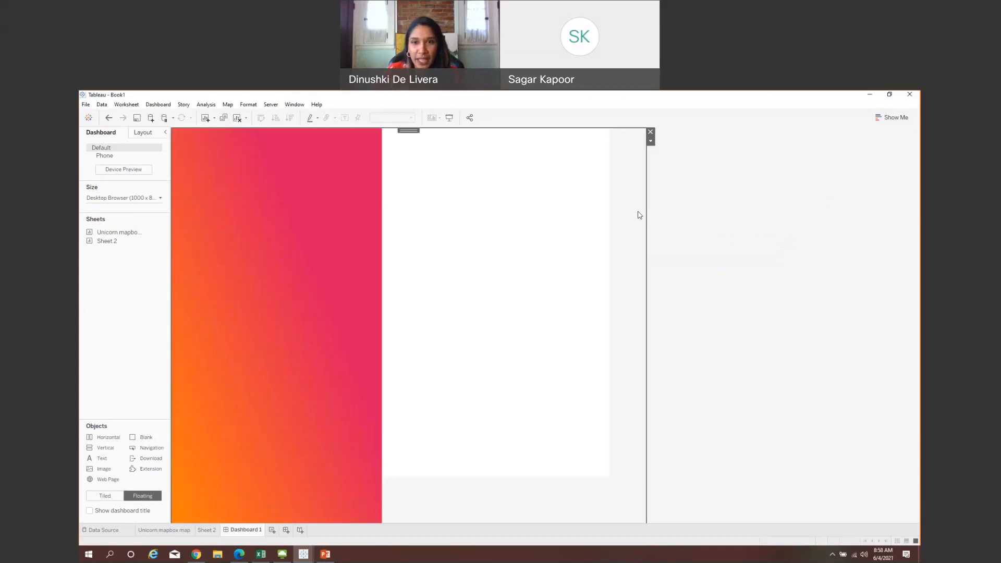
- Widen the gradient image to about 1,708 px and set its height to 1,963 px so it fills the dashboard
left_click_drag(646, 218, 920, 224)
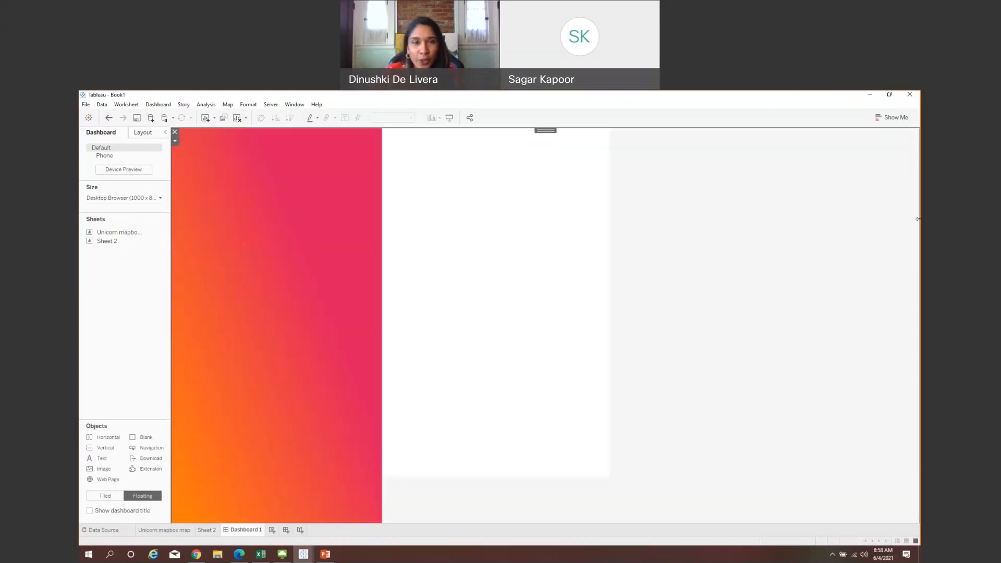
mouse_move(549, 130)
left_mouse_down()
mouse_move(567, 134)
mouse_move(552, 128)
left_mouse_up()
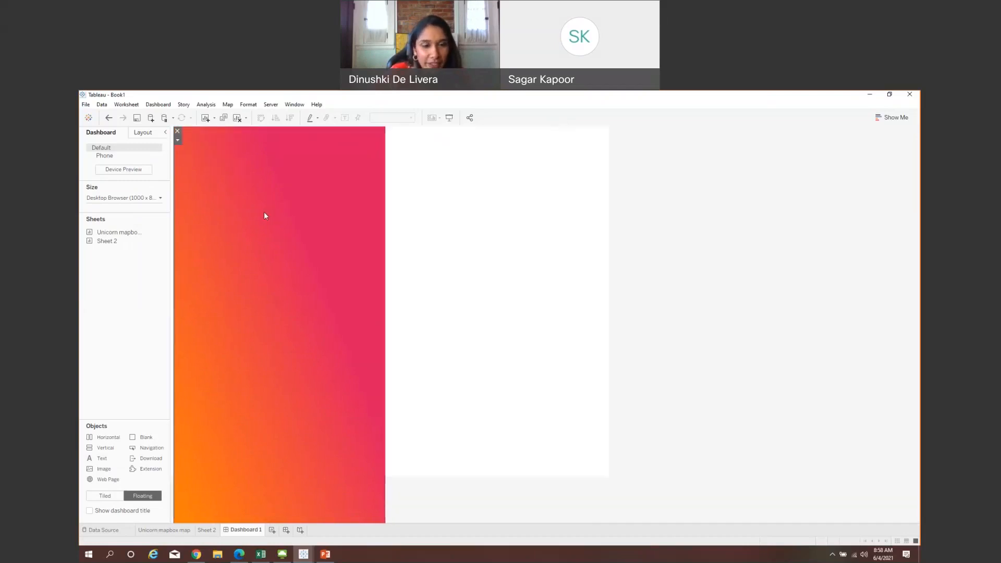
left_click(147, 133)
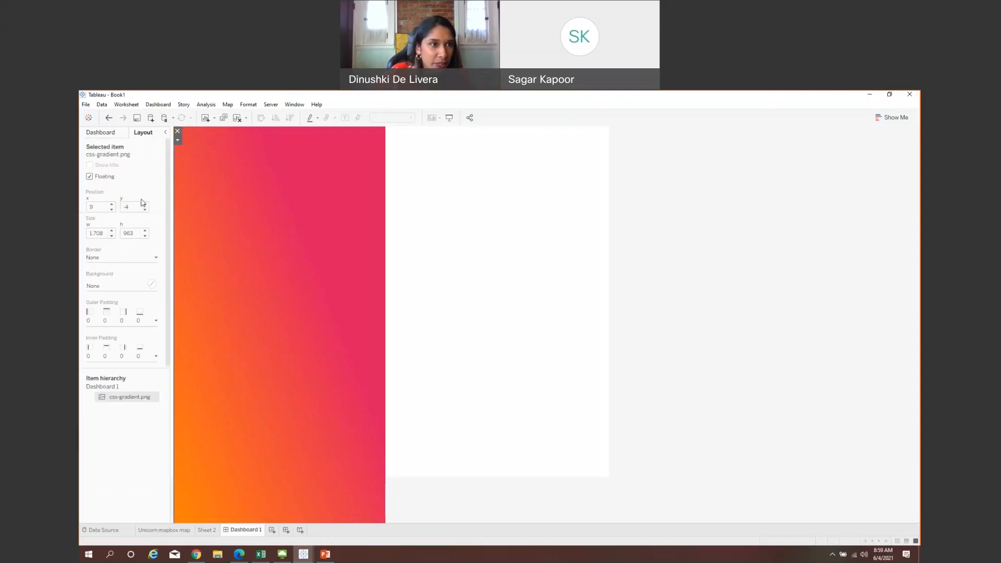
left_click(124, 233)
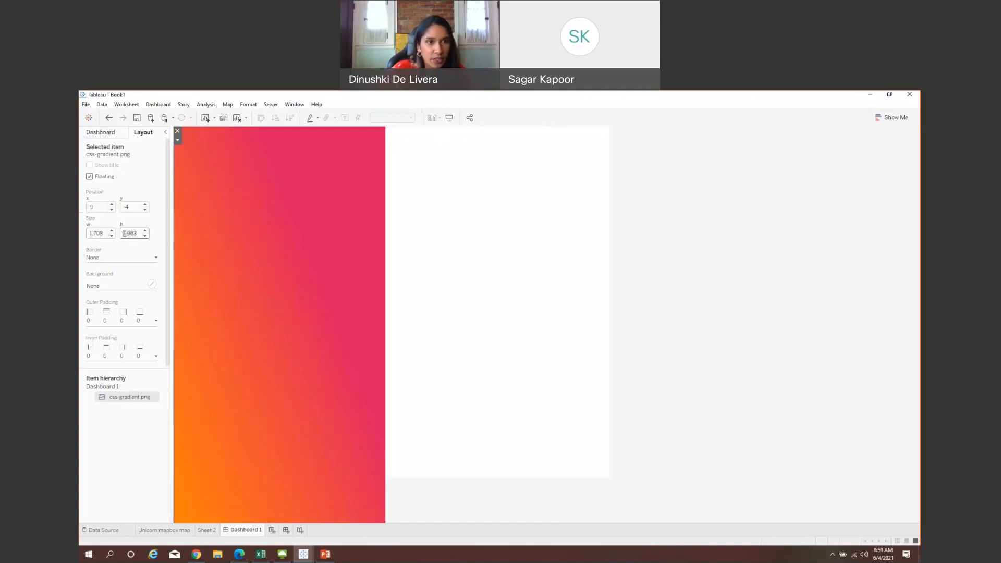
left_click(660, 236)
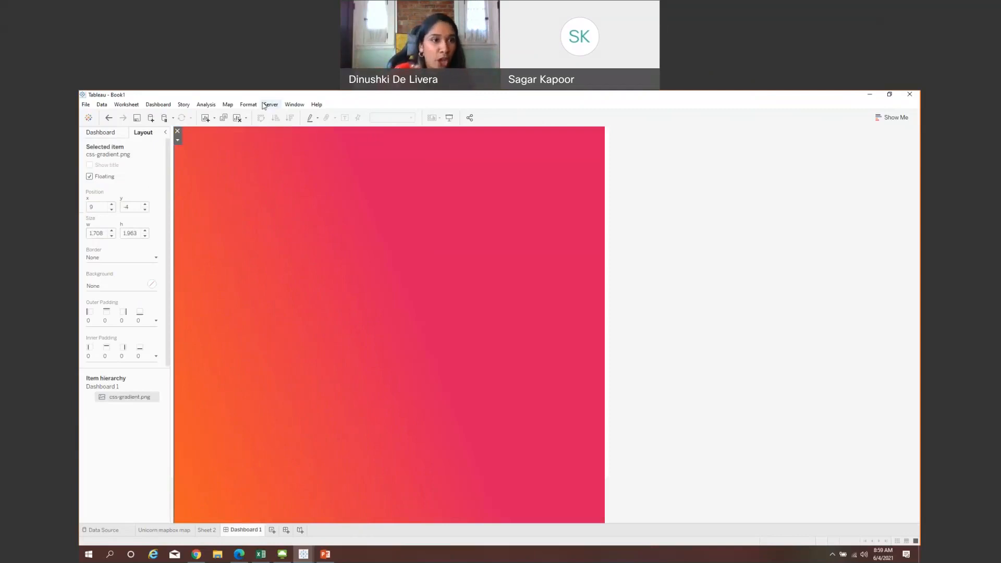
- Place Sheet 2 as a floating map over the gradient, enlarge it to cover the dashboard and hide its title
left_click(115, 132)
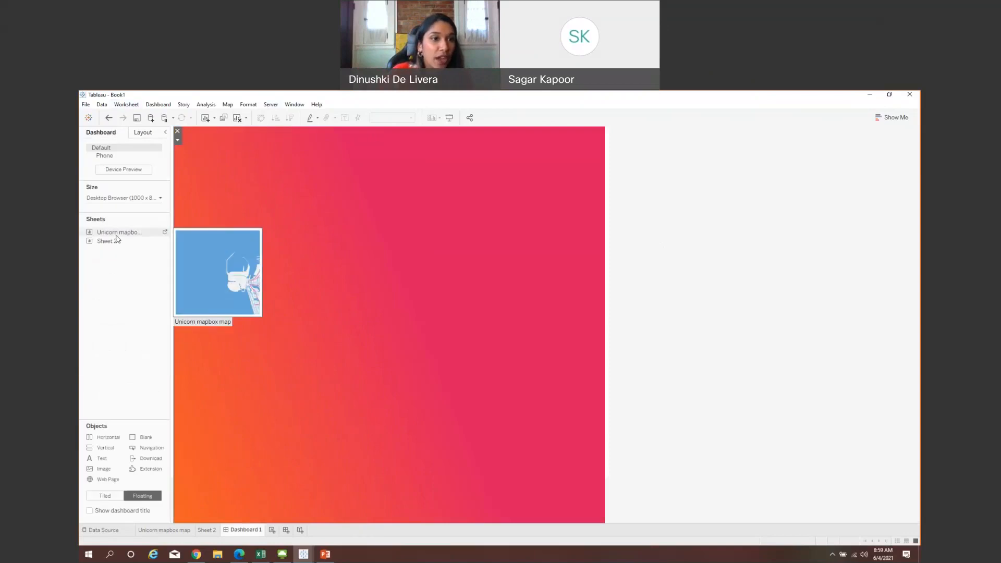
left_click_drag(117, 243, 174, 127)
left_click_drag(120, 243, 174, 128)
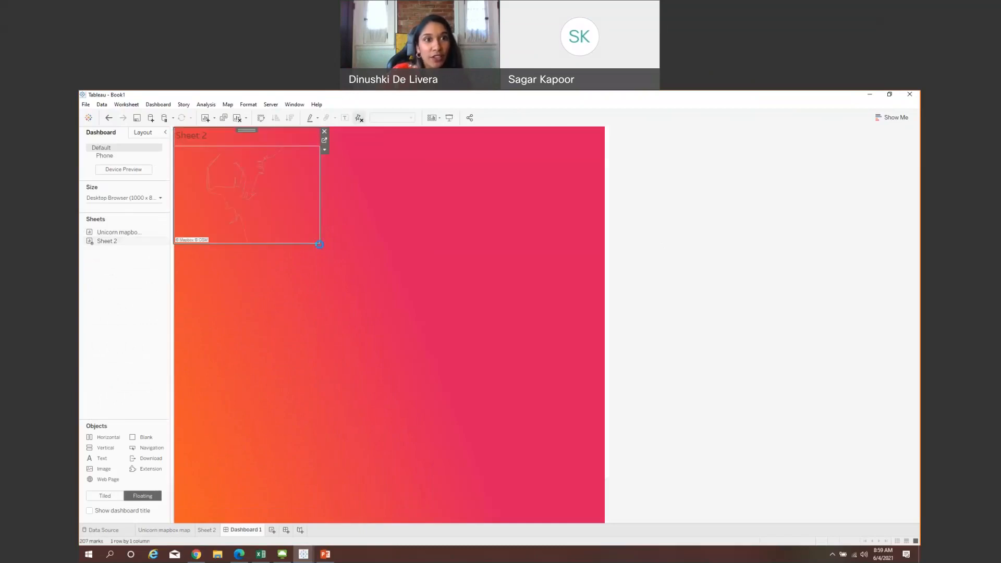
left_click_drag(319, 243, 604, 524)
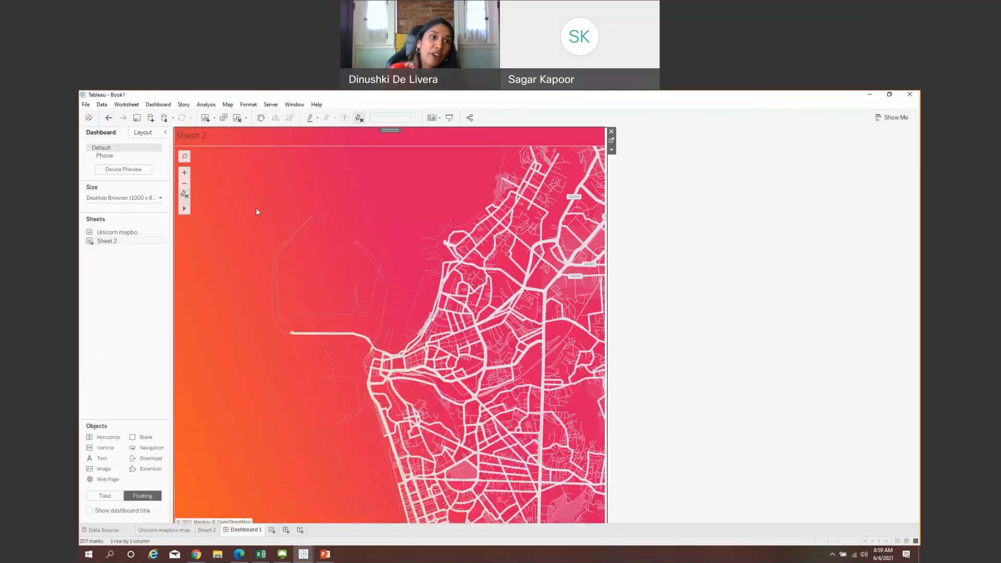
right_click(208, 137)
left_click(231, 157)
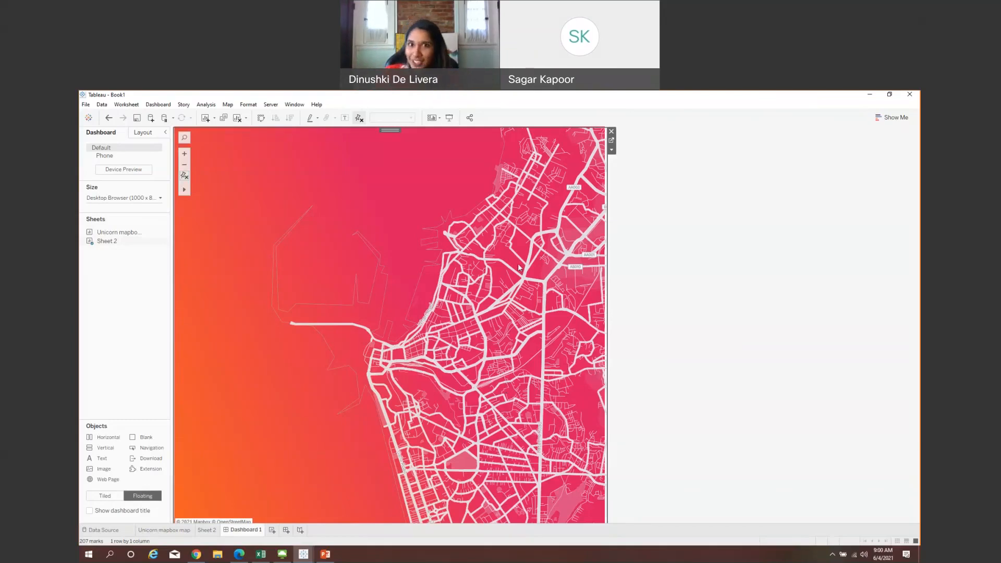
- Review the available background maps and open the Map Layers settings for the map on the dashboard
left_click(228, 105)
mouse_move(254, 115)
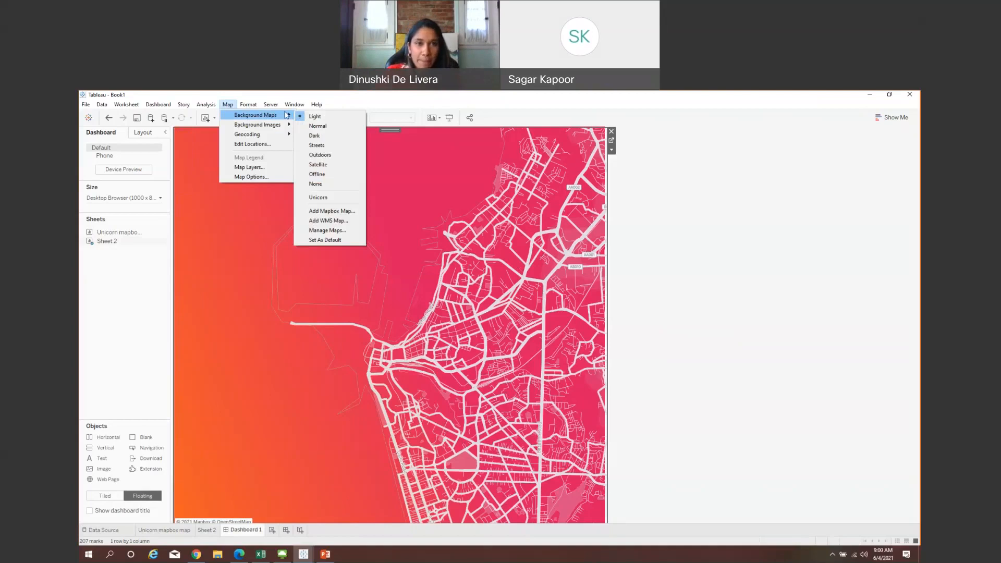
left_click(249, 167)
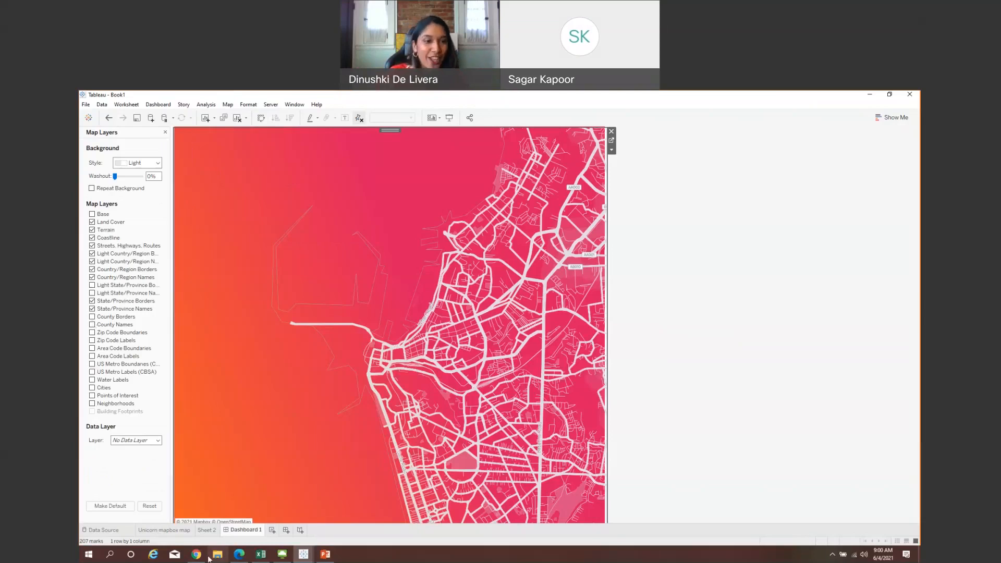
- Switch to the Unicorn style in Mapbox Studio in Chrome and close the Share & develop dialog to view the Colombo map
mouse_move(200, 555)
left_click(220, 537)
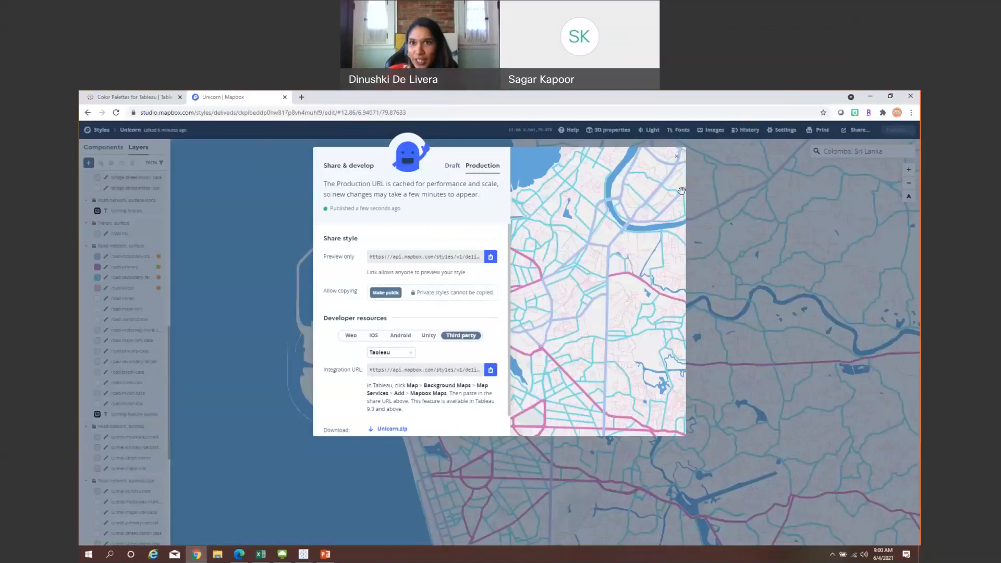
left_click(676, 157)
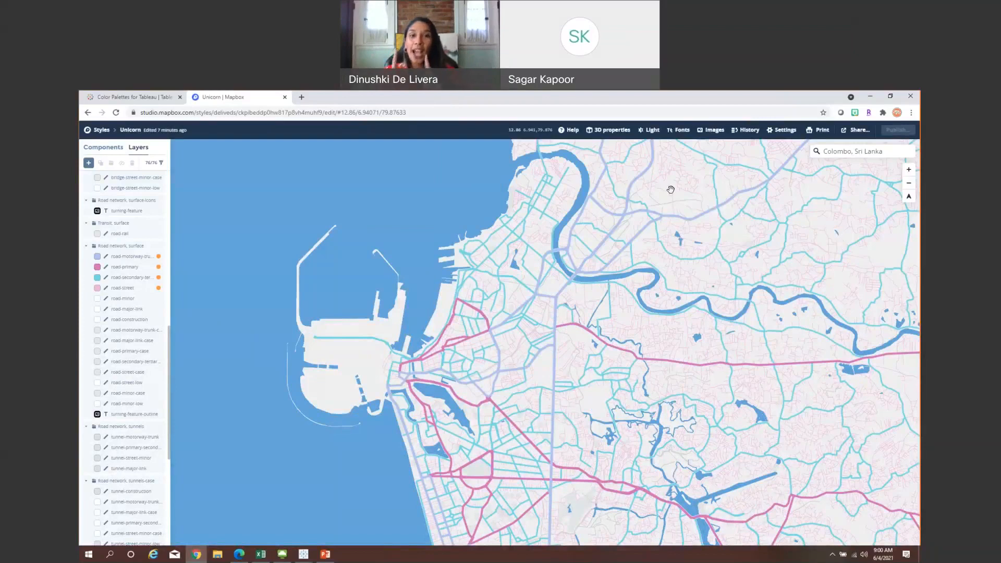
- Select the land layer and the water layer from the map and hide the water layer in the Unicorn style
left_click(354, 357)
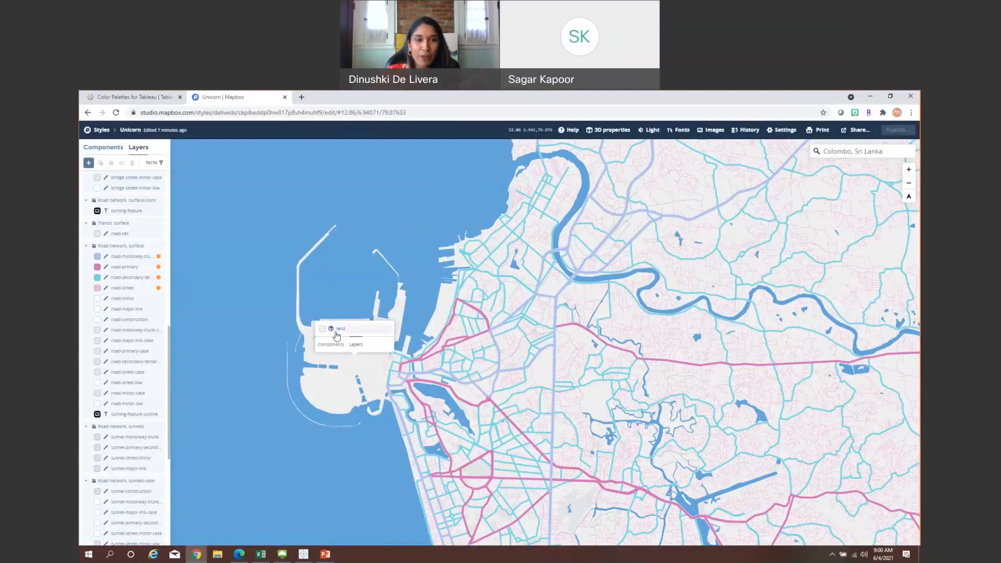
left_click(337, 334)
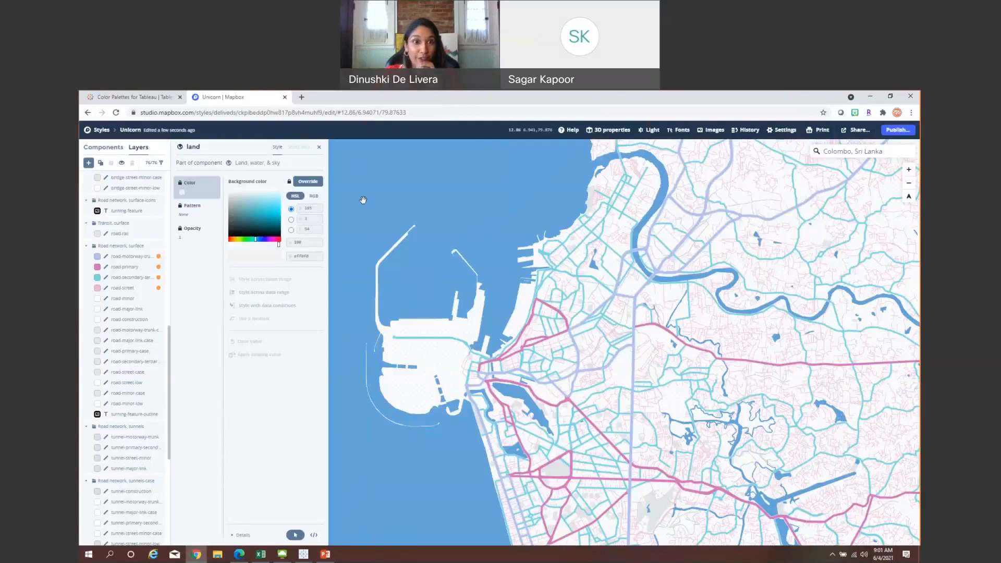
left_click(429, 202)
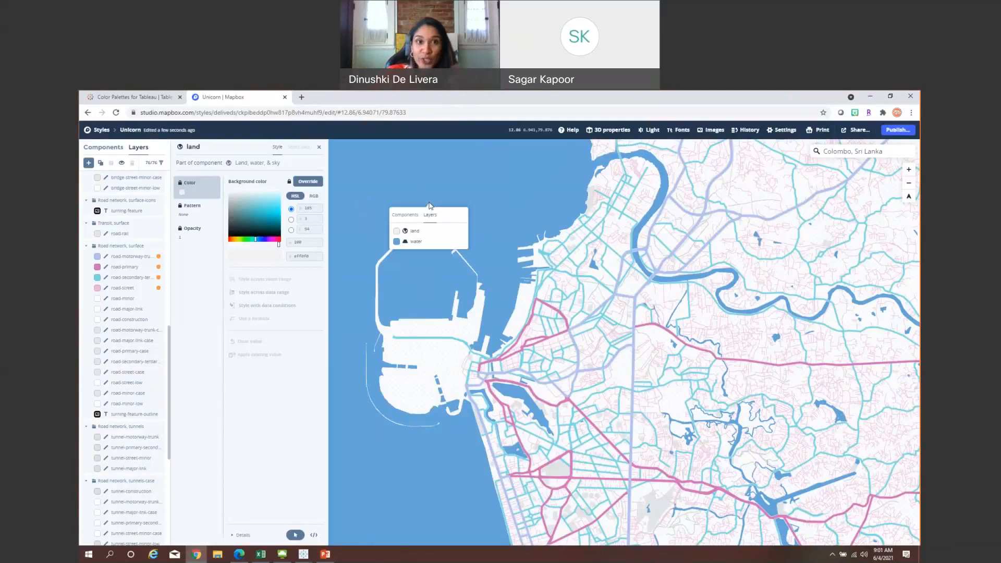
left_click(416, 240)
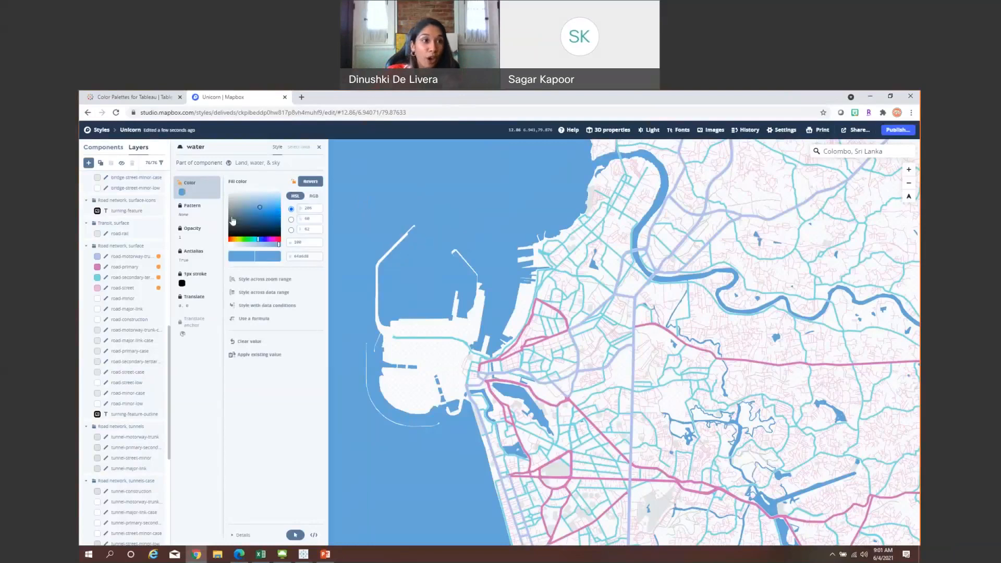
left_click(122, 164)
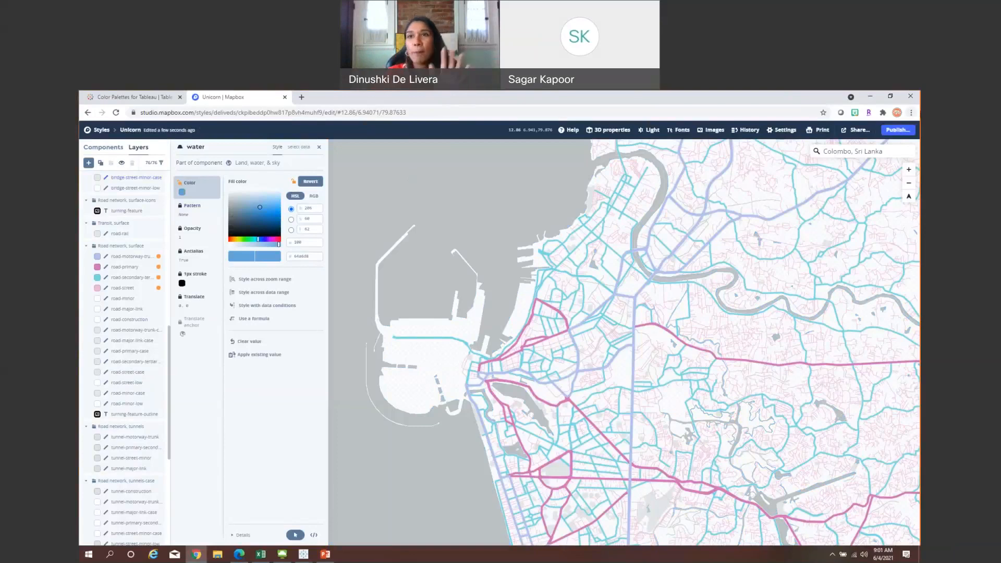
- Switch back to Tableau, view the Unicorn mapbox map sheet and create a new dashboard
left_click(869, 96)
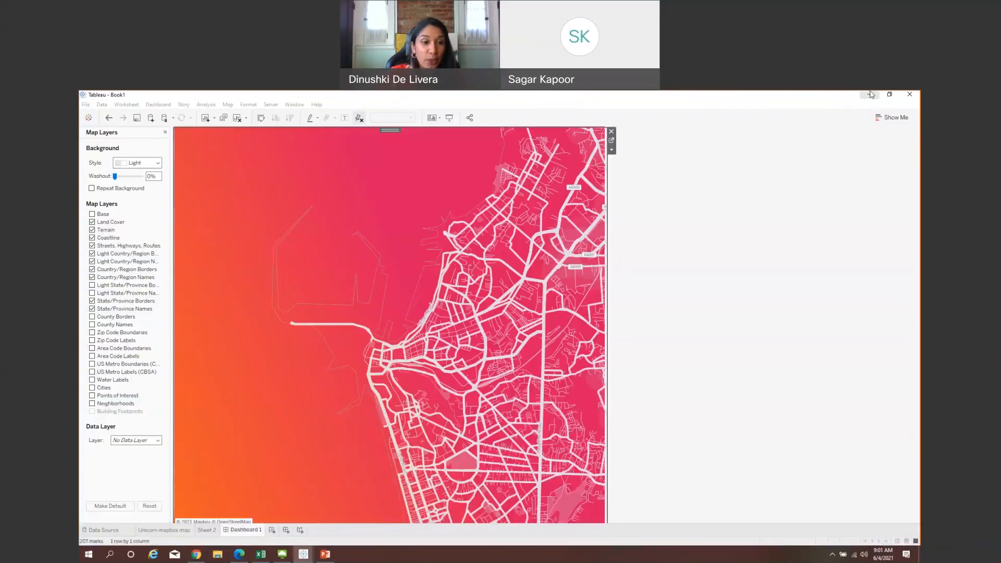
left_click(176, 531)
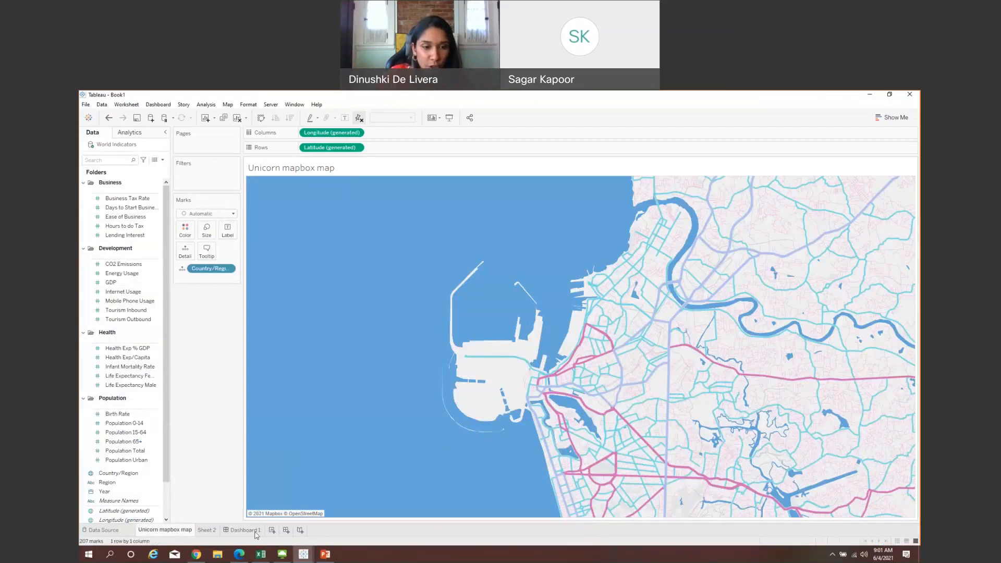
left_click(286, 530)
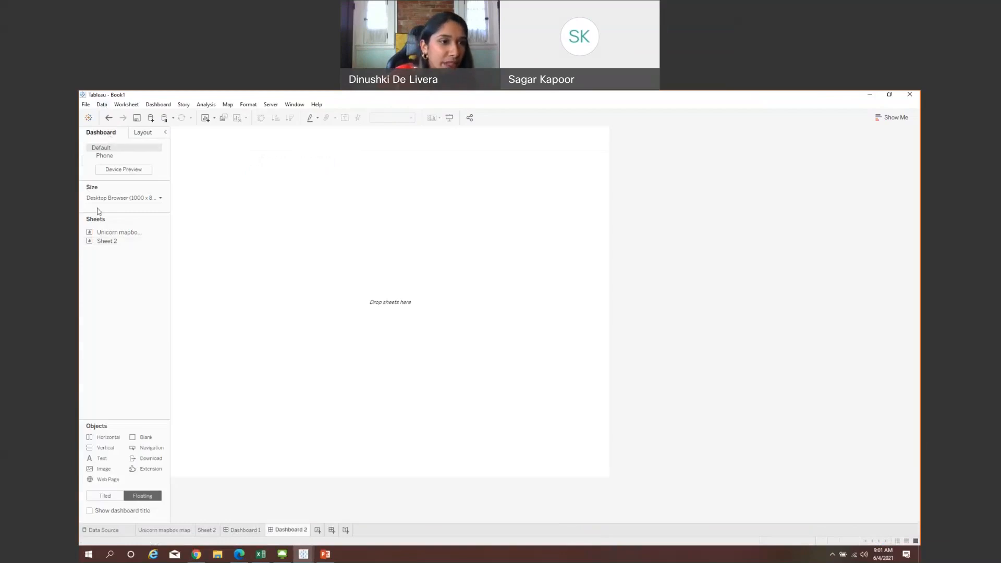
- Add a floating image object to the new dashboard using the black paisley picture from the Viz Connect folder
left_click_drag(106, 471, 172, 130)
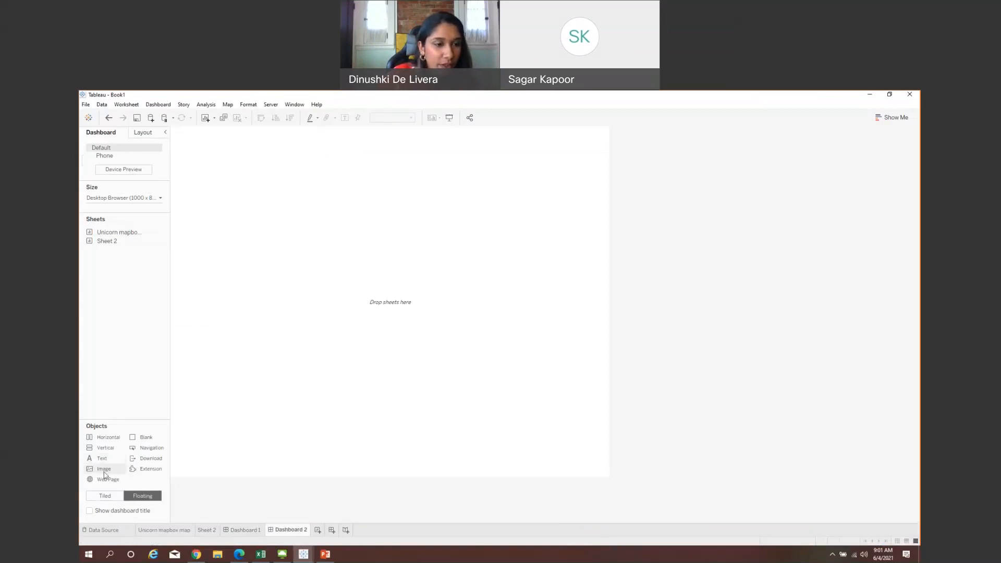
left_click_drag(108, 473, 172, 127)
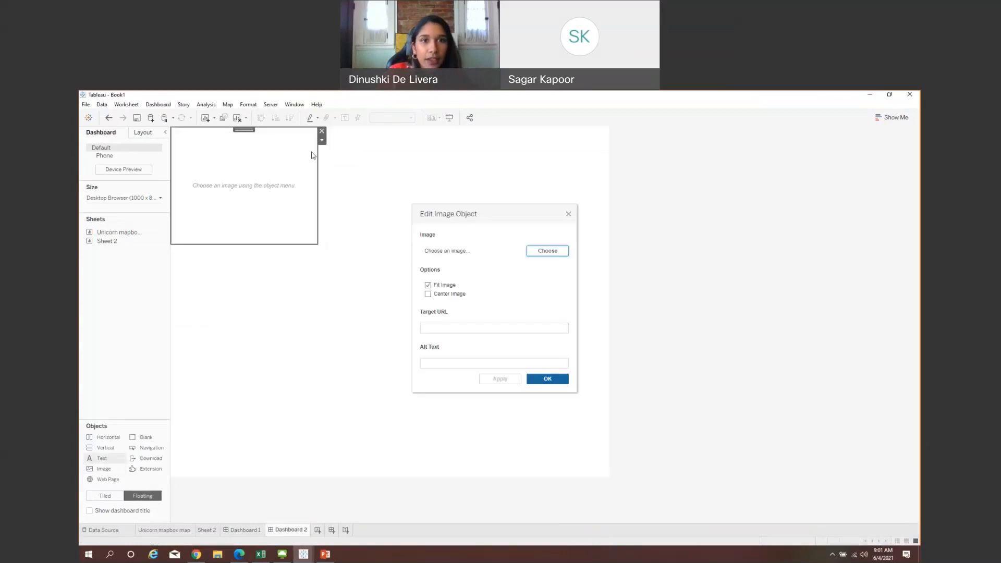
left_click(542, 252)
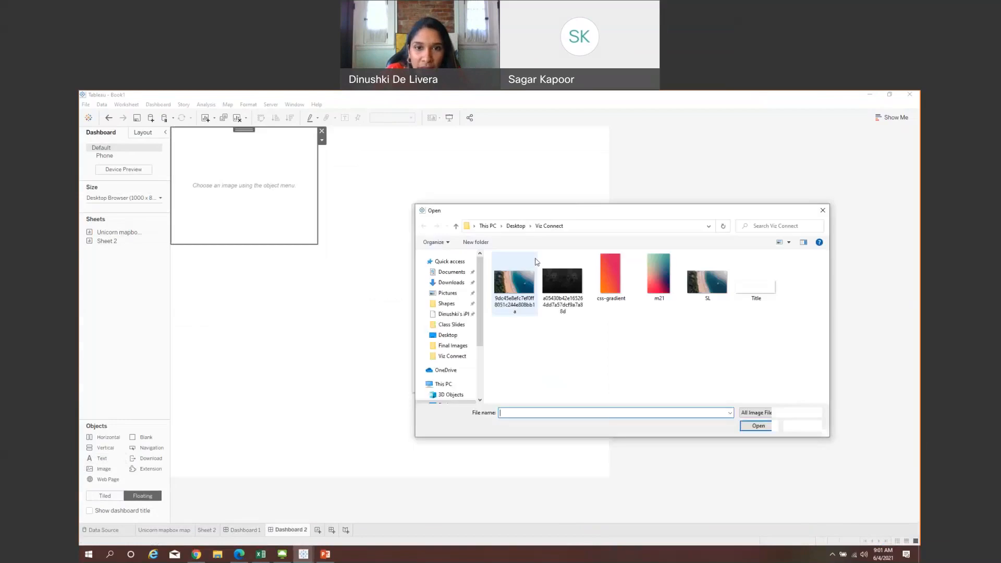
left_click(561, 277)
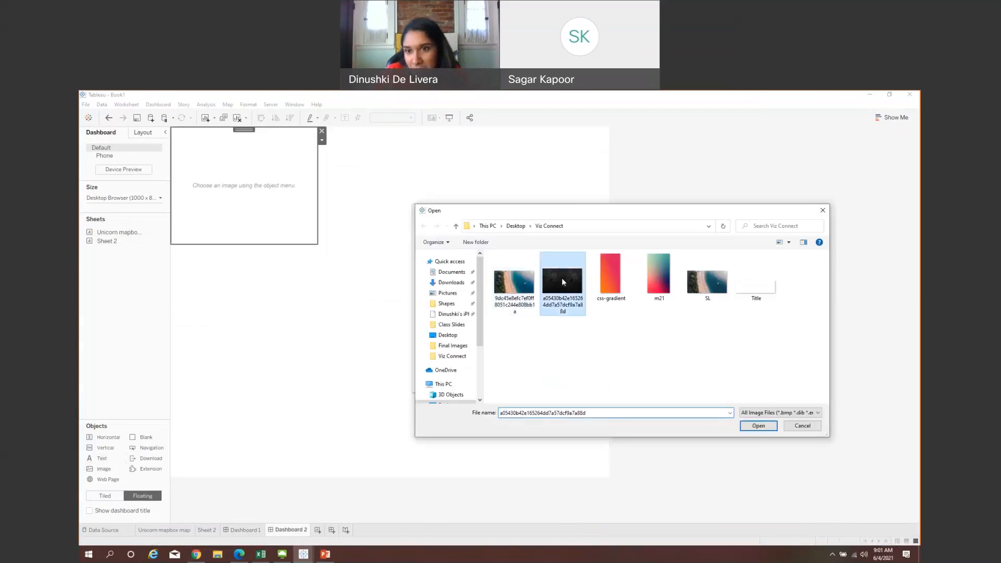
left_click(758, 425)
key("Return")
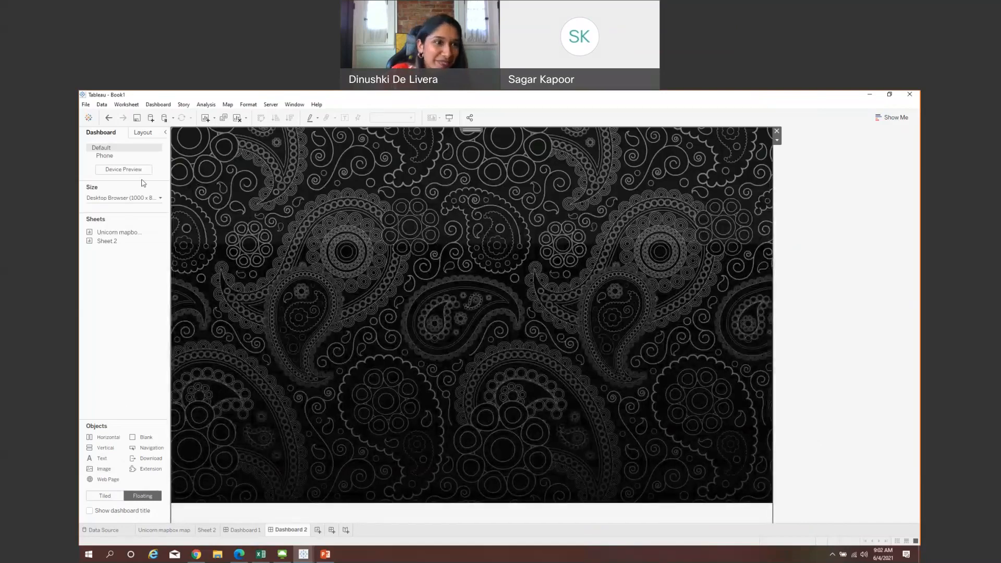
- Place the Unicorn mapbox map over the paisley image, hide its title and enlarge it to about 1,374 × 858 px
mouse_move(121, 242)
left_click_drag(119, 233, 173, 133)
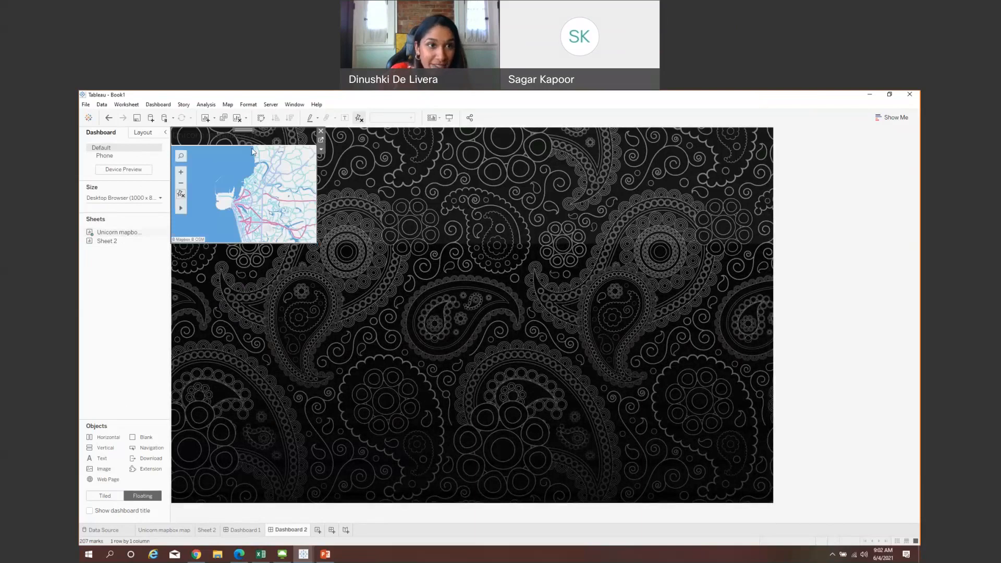
right_click(231, 140)
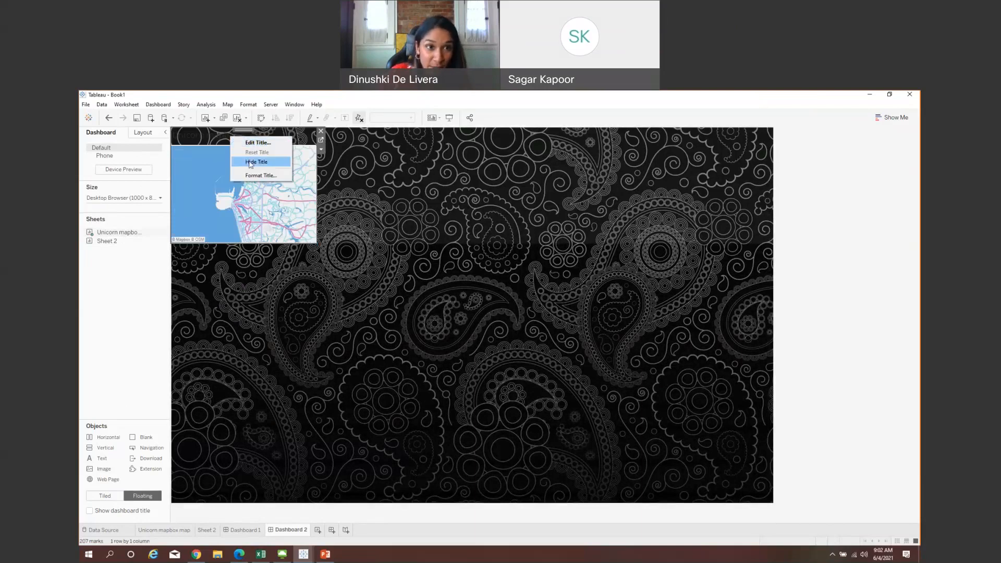
left_click(249, 160)
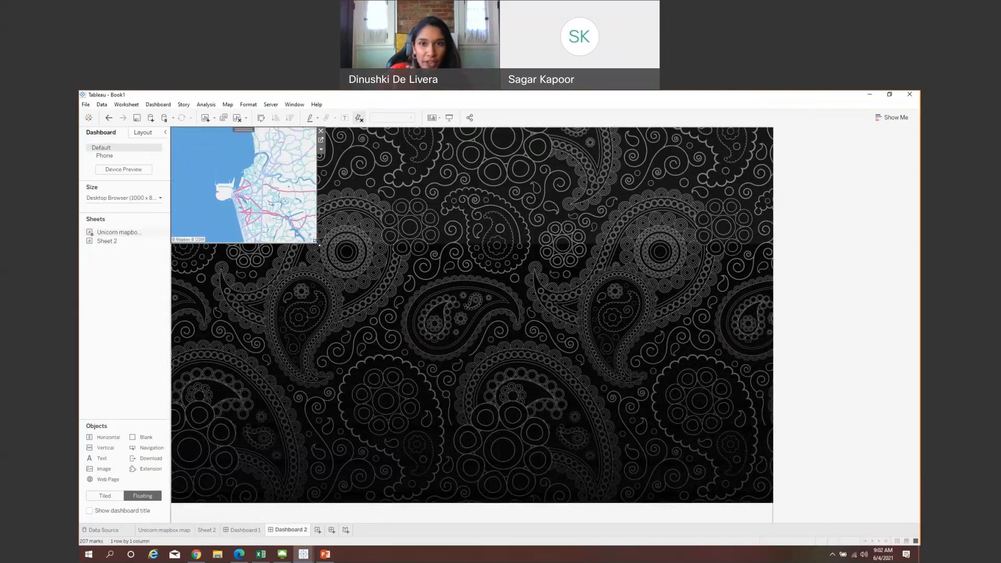
left_click_drag(316, 242, 772, 503)
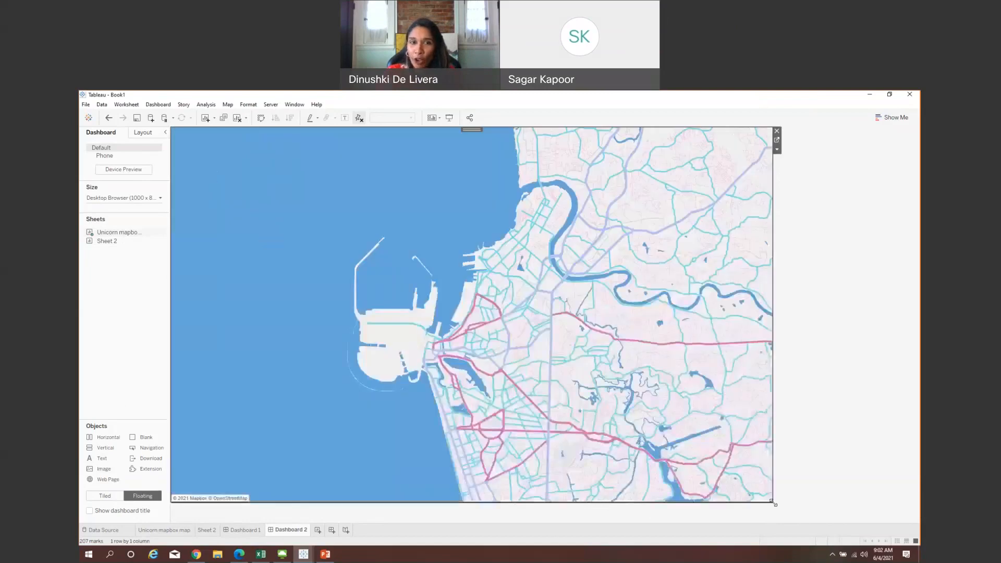
- Open the Map Layers settings for the Unicorn map and turn off its land layer
left_click(228, 105)
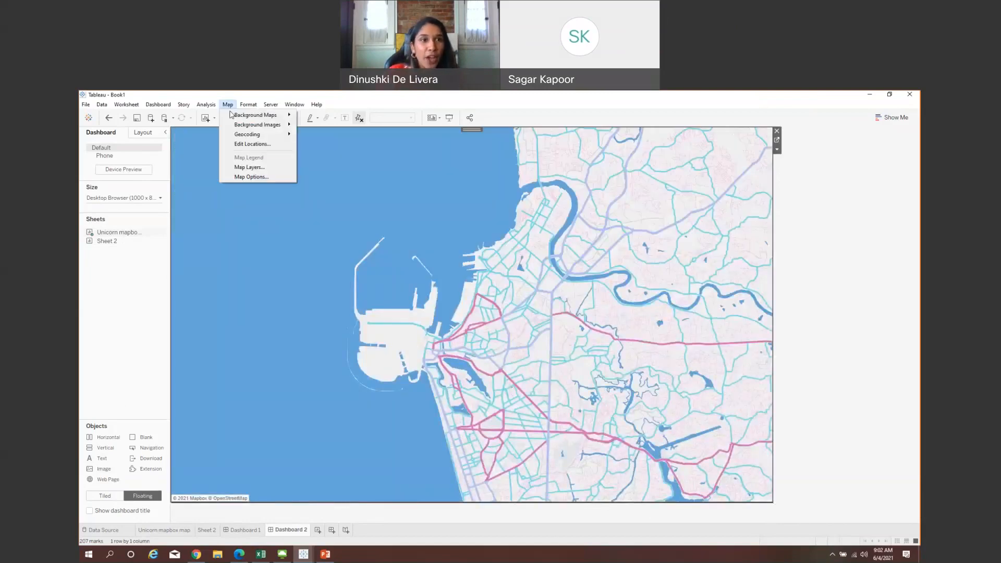
left_click(246, 168)
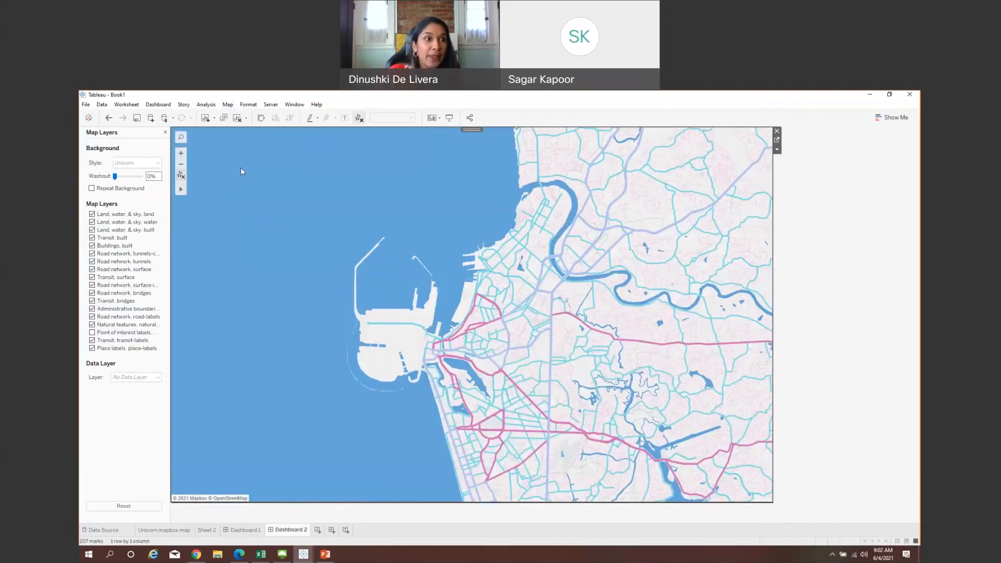
left_click(93, 215)
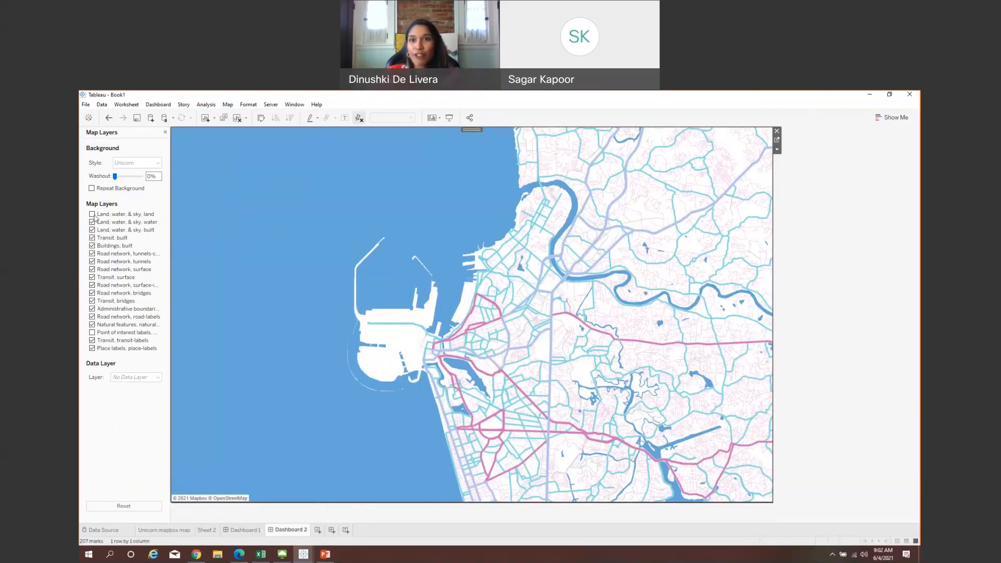
- Set the Unicorn map's worksheet shading to None and close the formatting settings
right_click(648, 212)
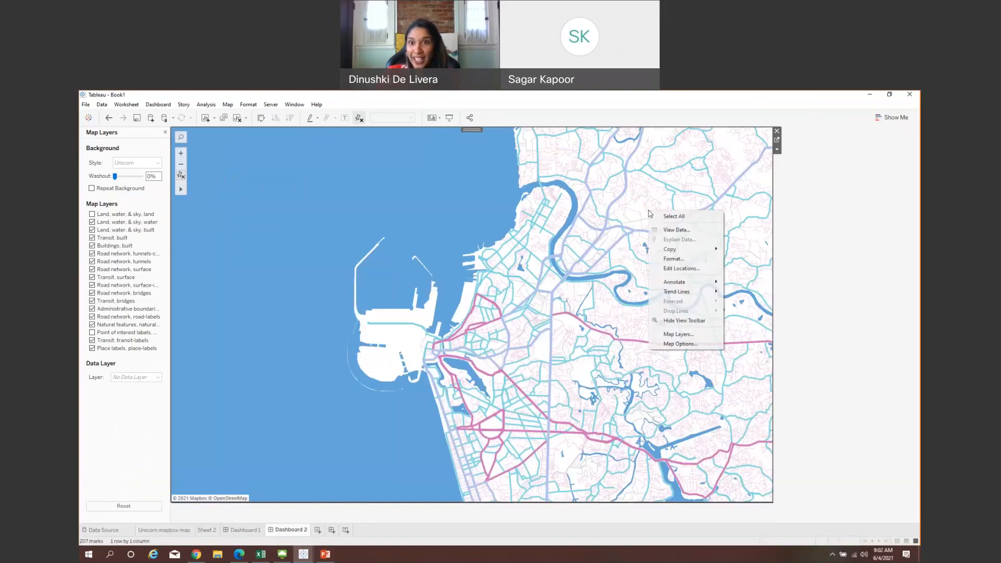
left_click(664, 259)
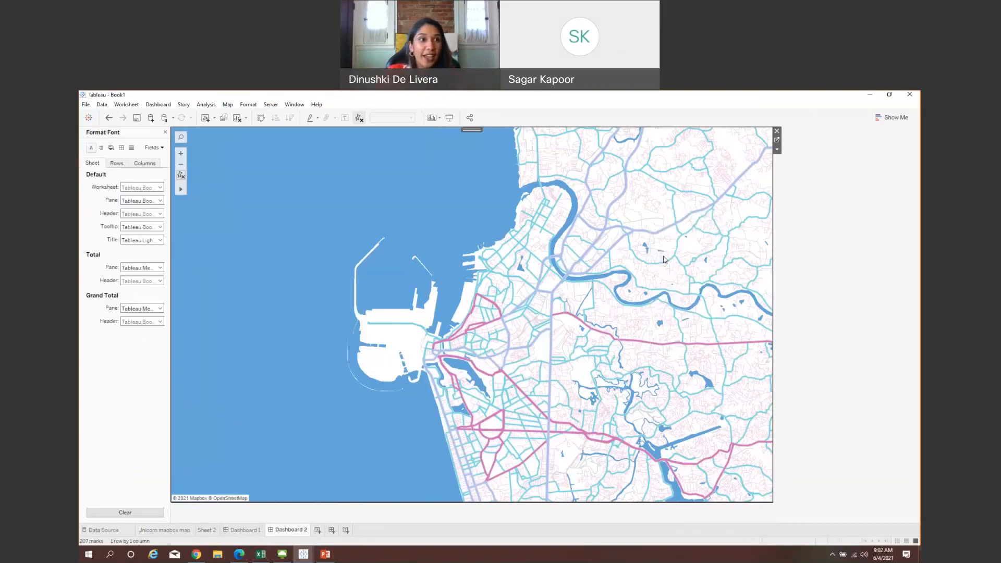
left_click(110, 148)
left_click(141, 187)
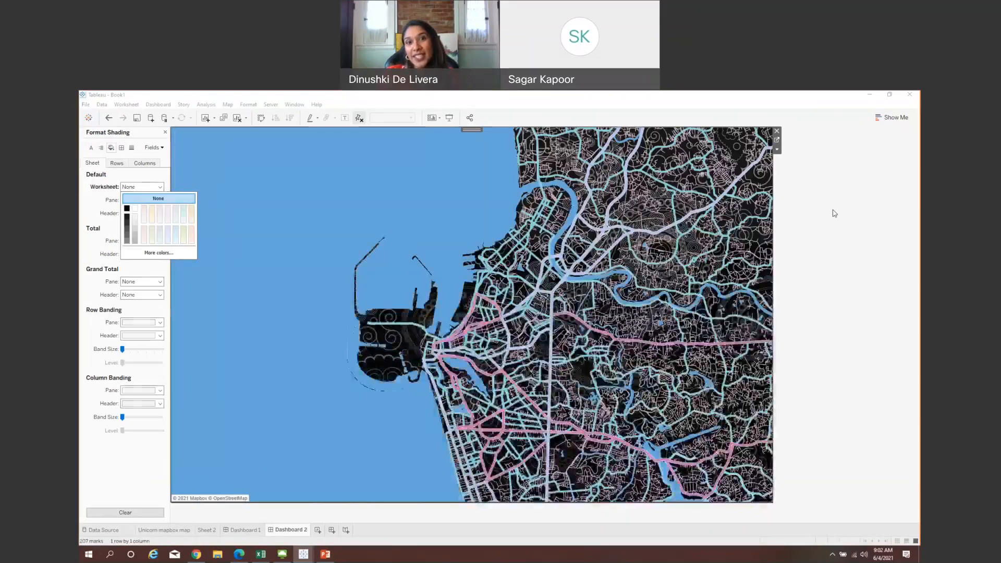
left_click(832, 213)
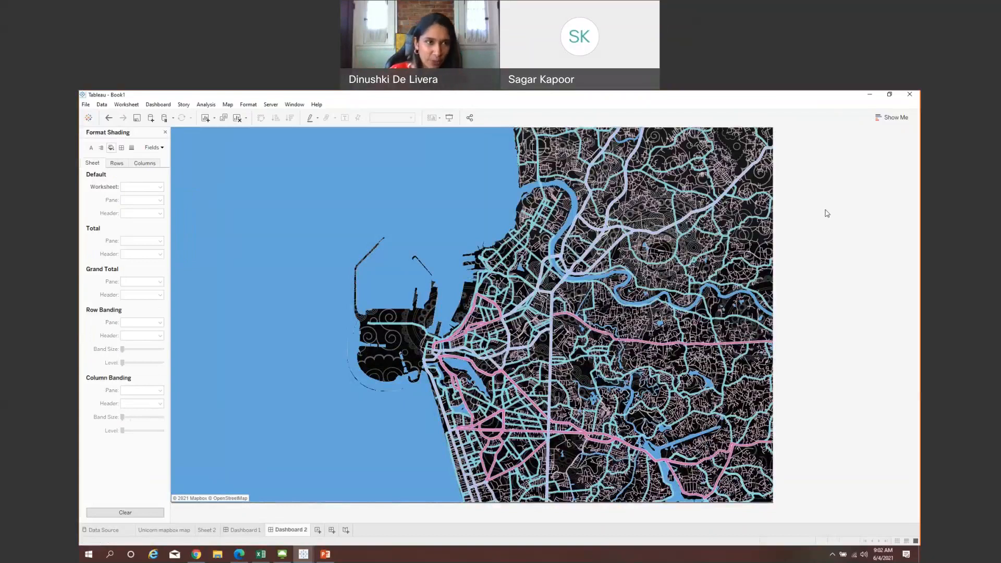
left_click(165, 132)
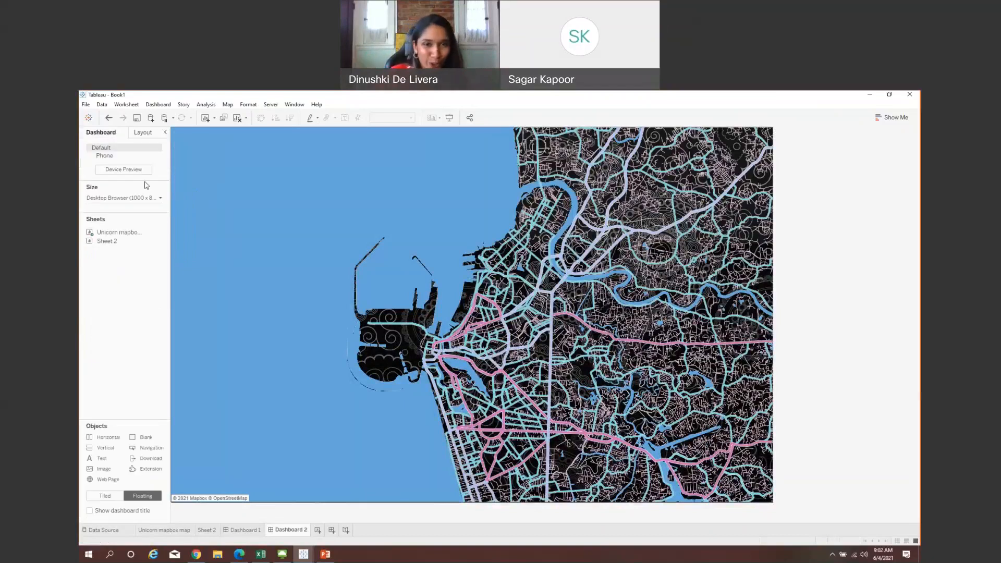
left_click(233, 107)
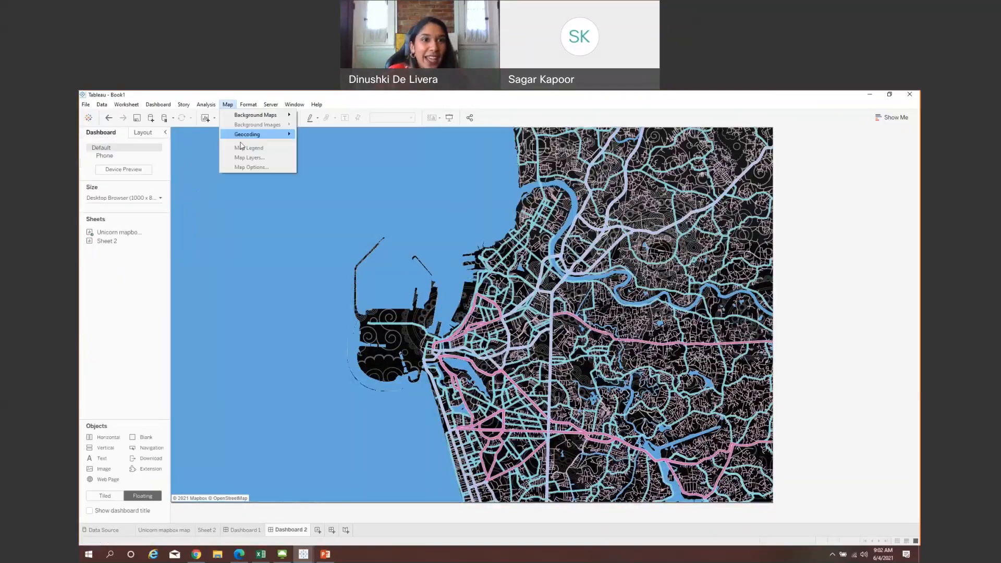
left_click(274, 262)
left_click(228, 105)
left_click(328, 177)
left_click(227, 104)
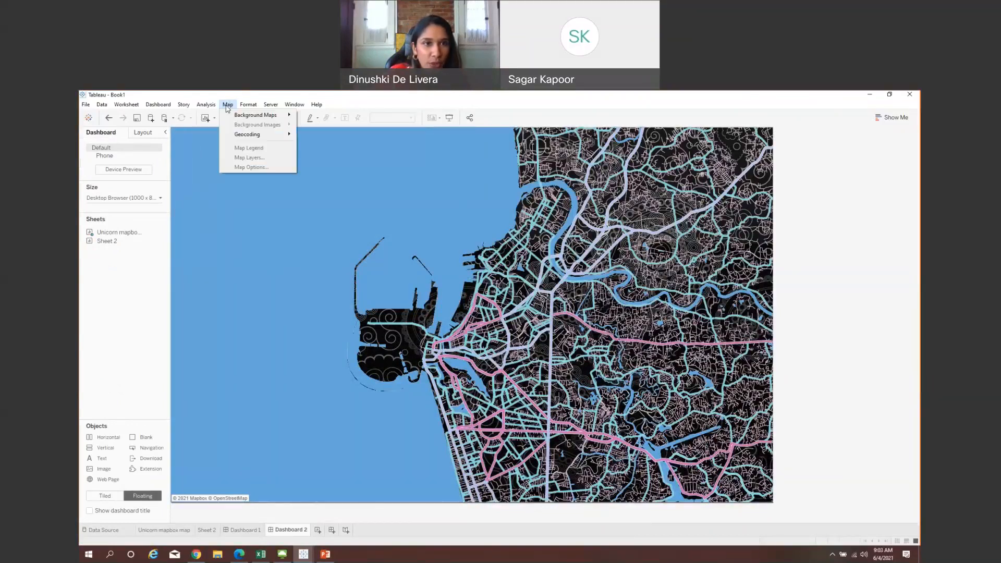
left_click(325, 189)
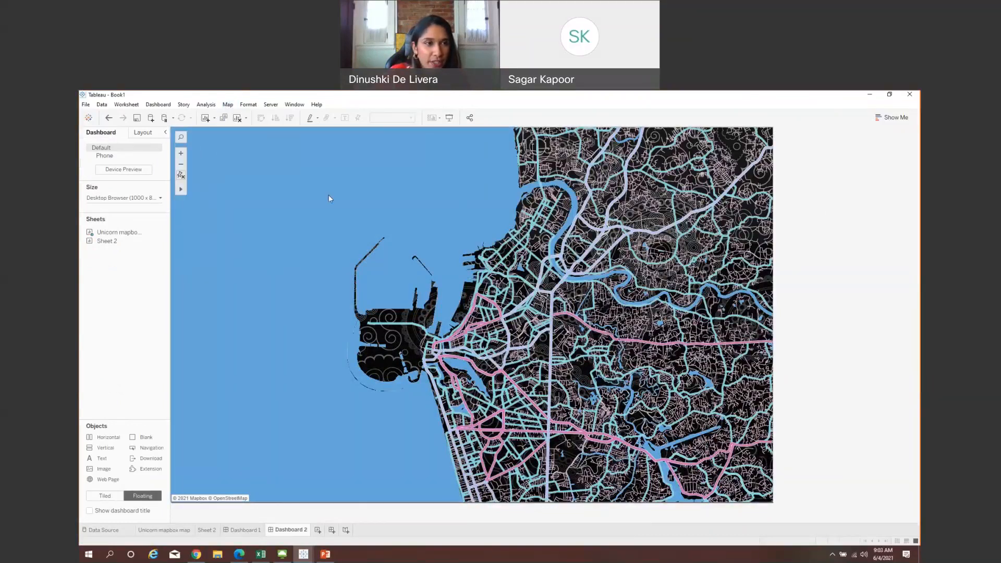
- Select the Unicorn mapbox map in the dashboard's item hierarchy and turn off its water layer in Map Layers
left_click(142, 133)
left_click(128, 398)
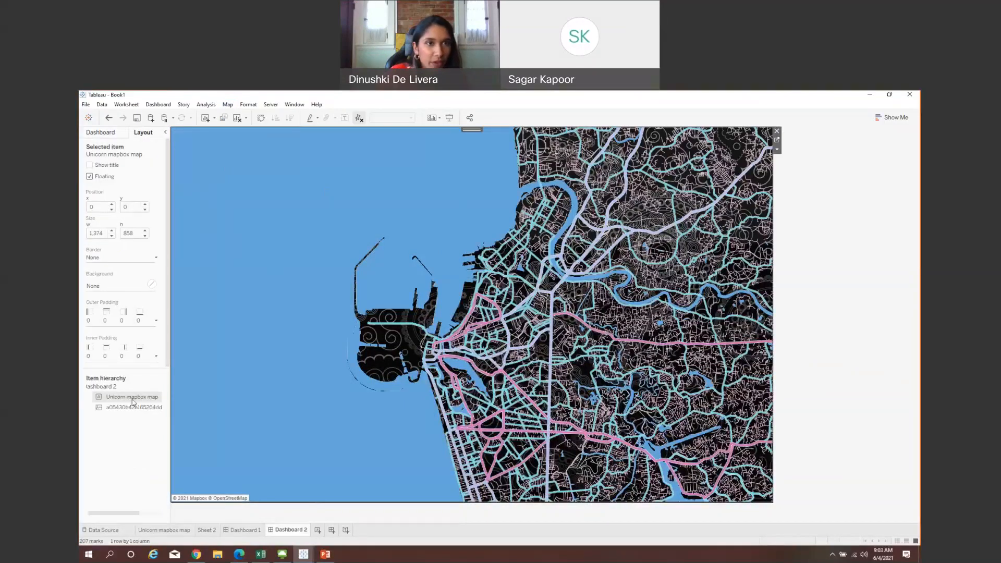
left_click(228, 104)
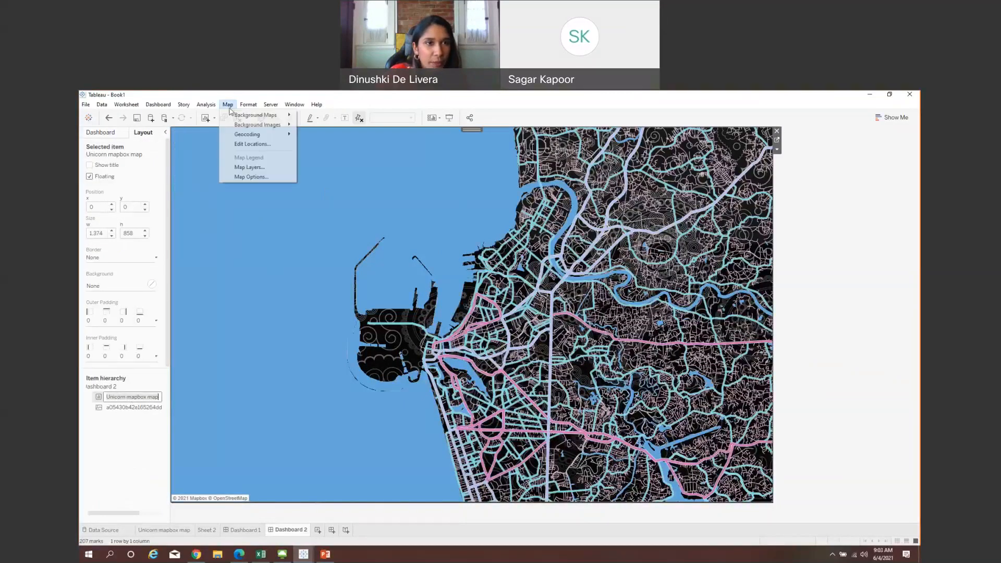
left_click(239, 168)
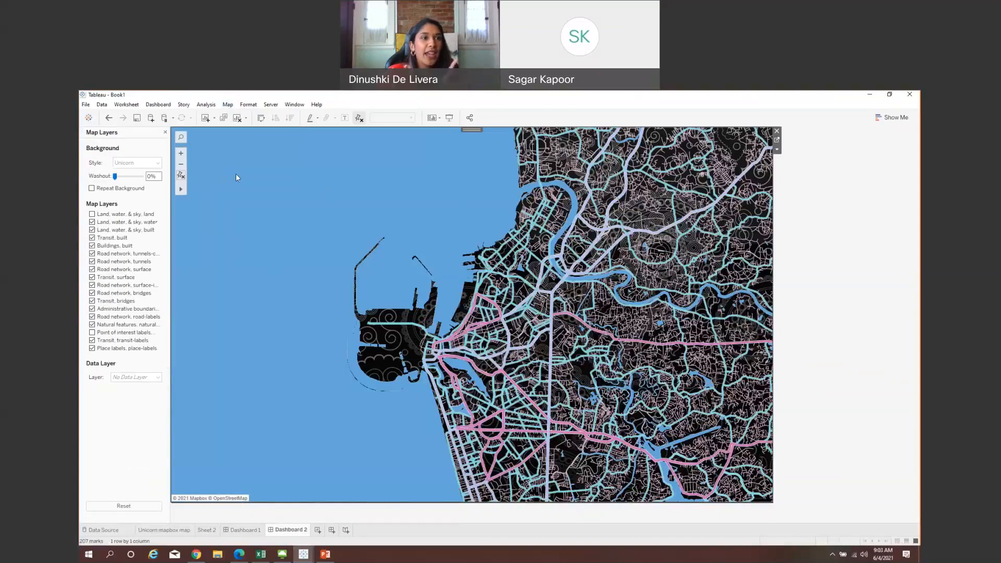
left_click(92, 222)
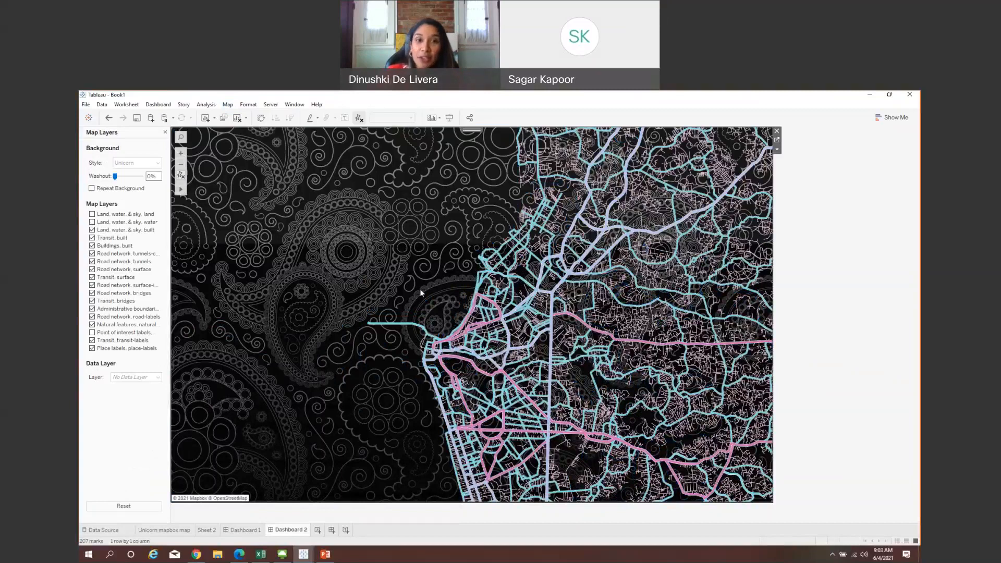
- Zoom in on the Unicorn map and pan it toward the inland Colombo streets, and return to Dashboard 1
left_click(181, 153)
left_click(181, 153)
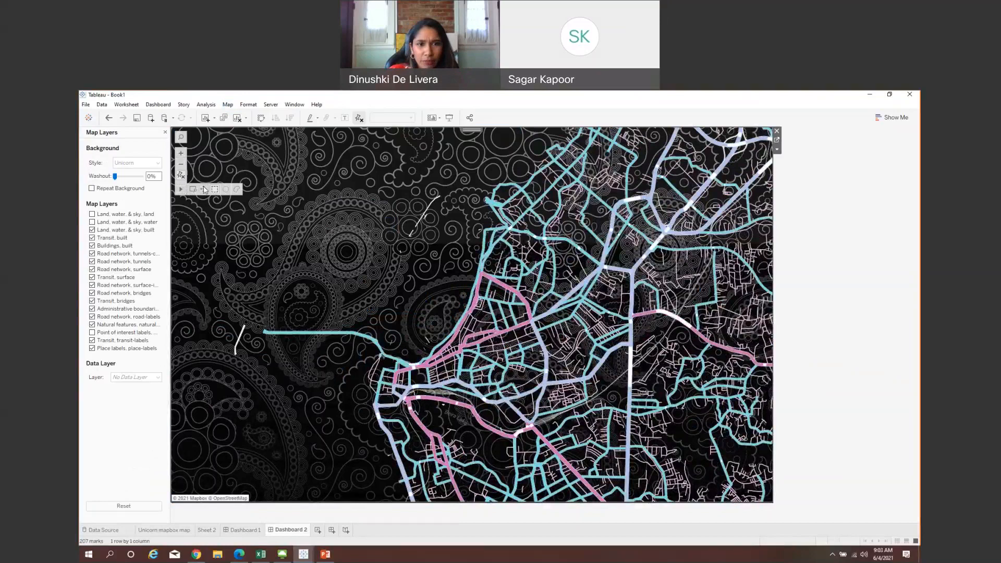
left_click(205, 190)
left_click_drag(427, 291, 270, 213)
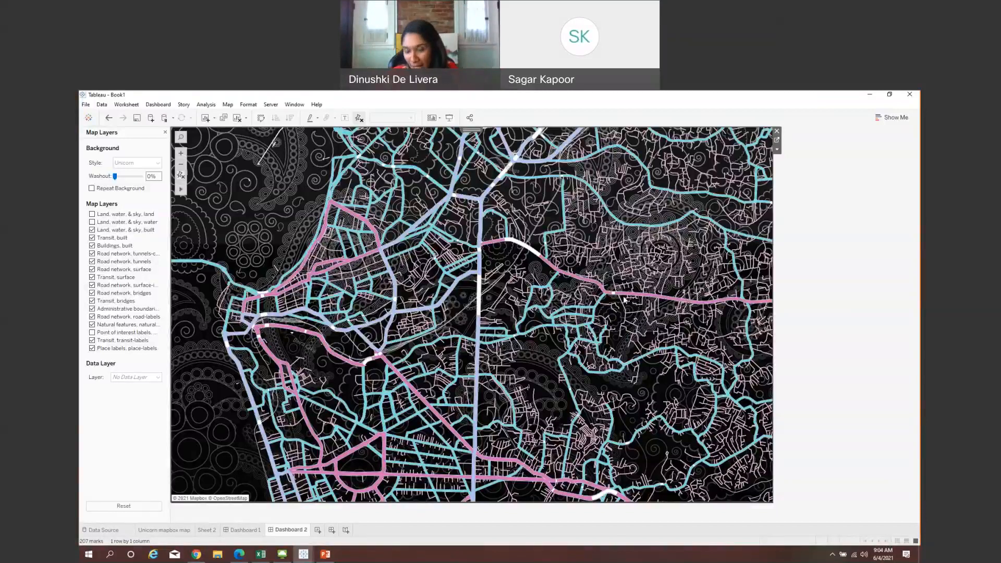
left_click(244, 531)
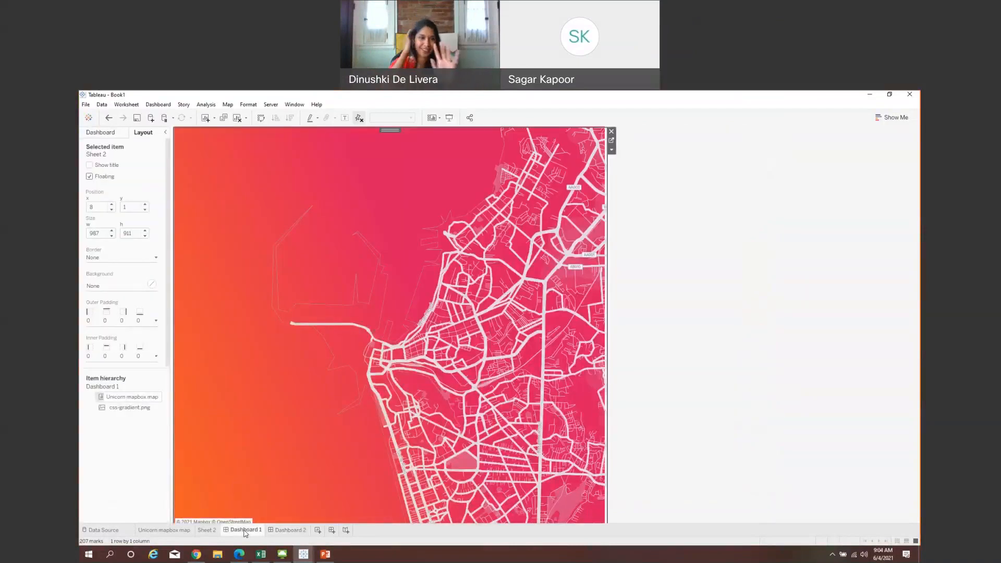
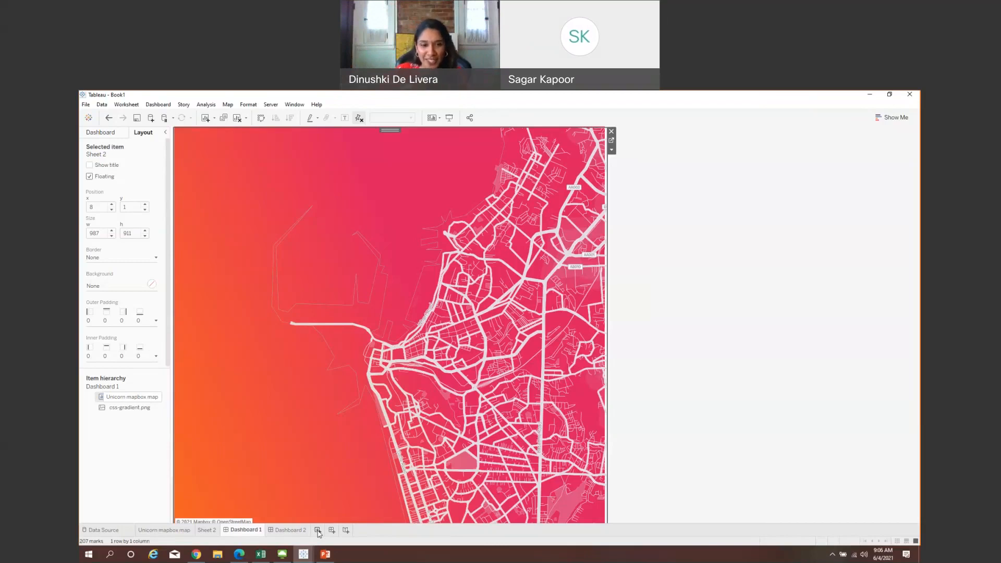
- Create a new worksheet, connect the workbook to the Excel file Rows for gradient, and look through its Row ID values
left_click(318, 530)
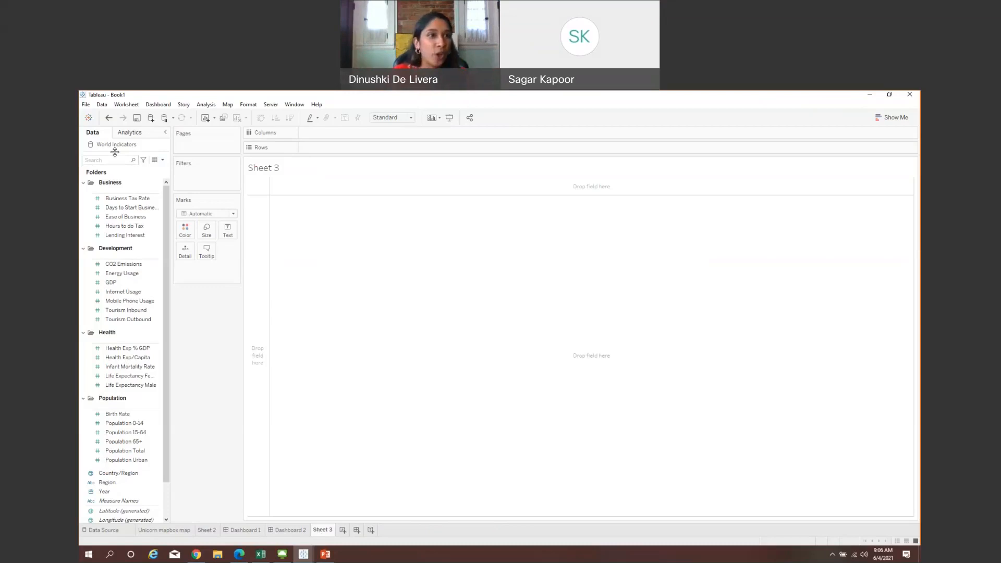
left_click(102, 104)
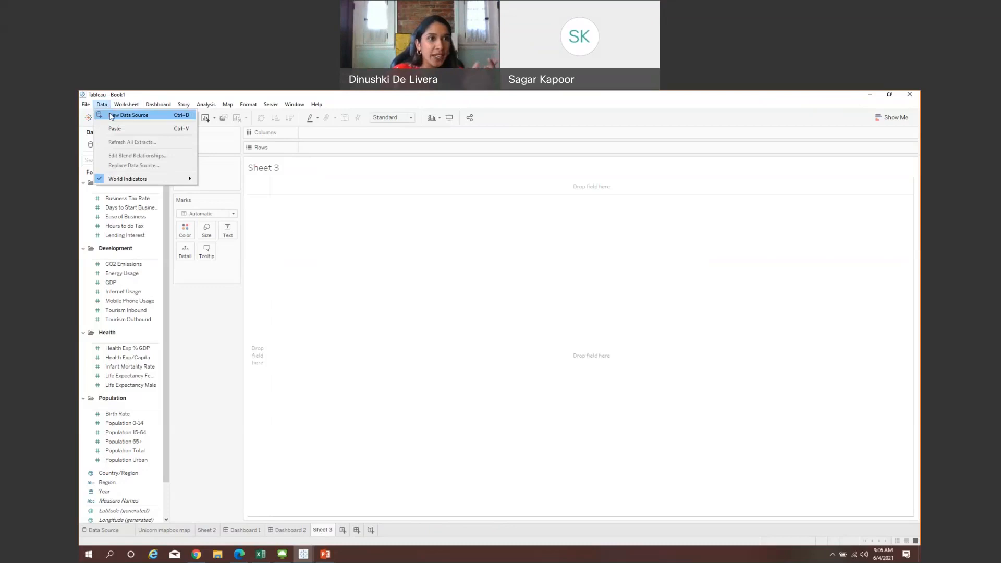
left_click(111, 117)
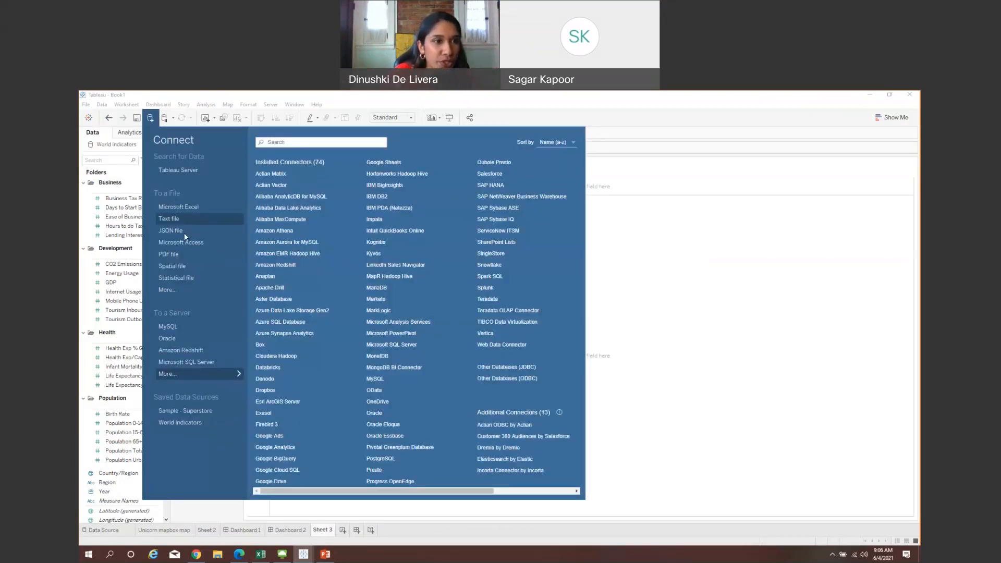
left_click(183, 208)
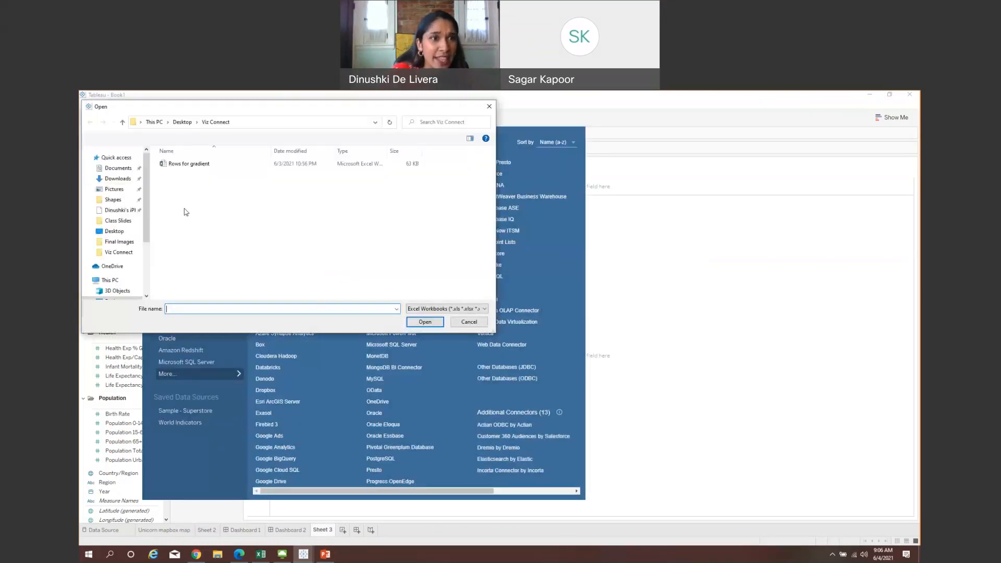
double_click(181, 164)
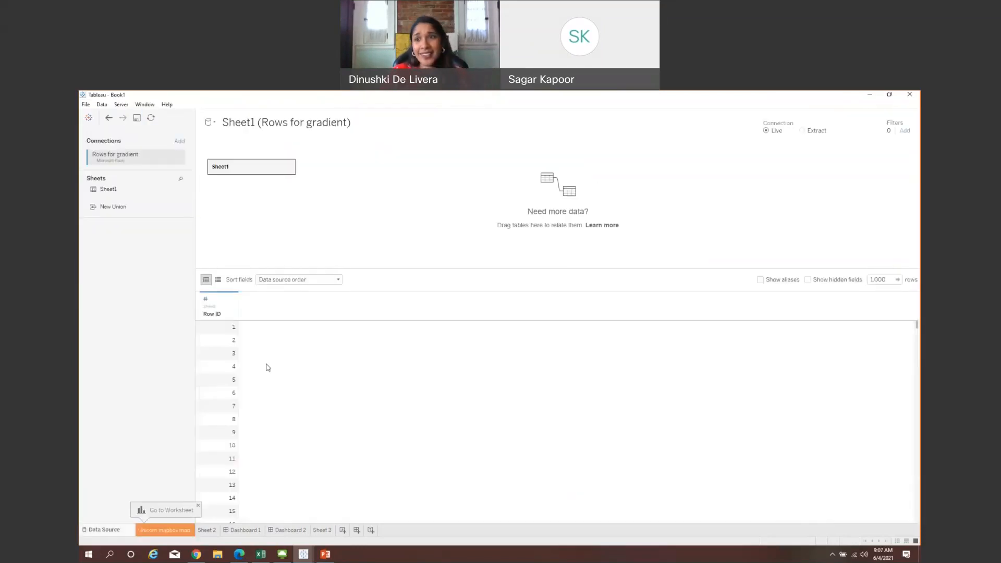
scroll(267, 368, "down", 20)
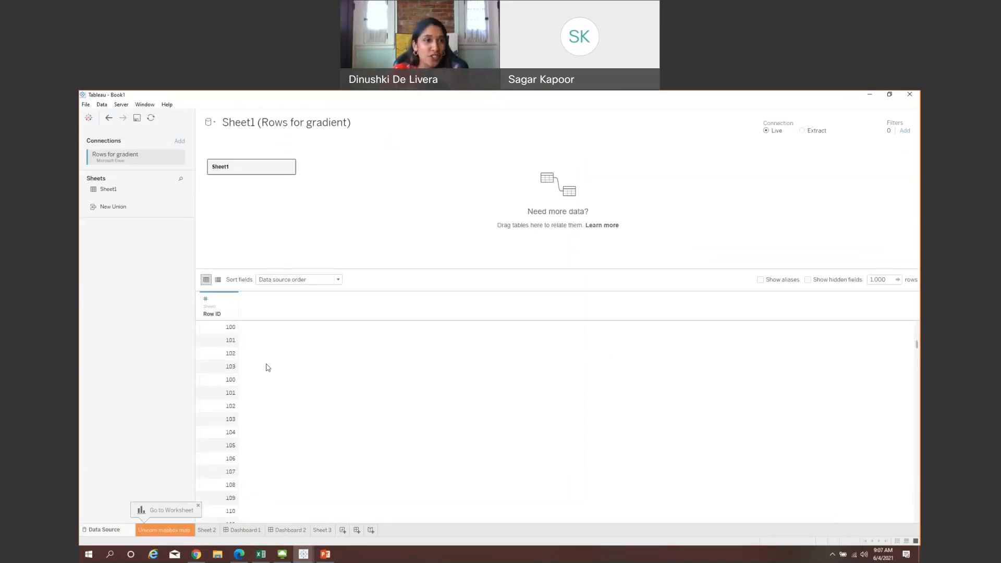
scroll(267, 368, "down", 12)
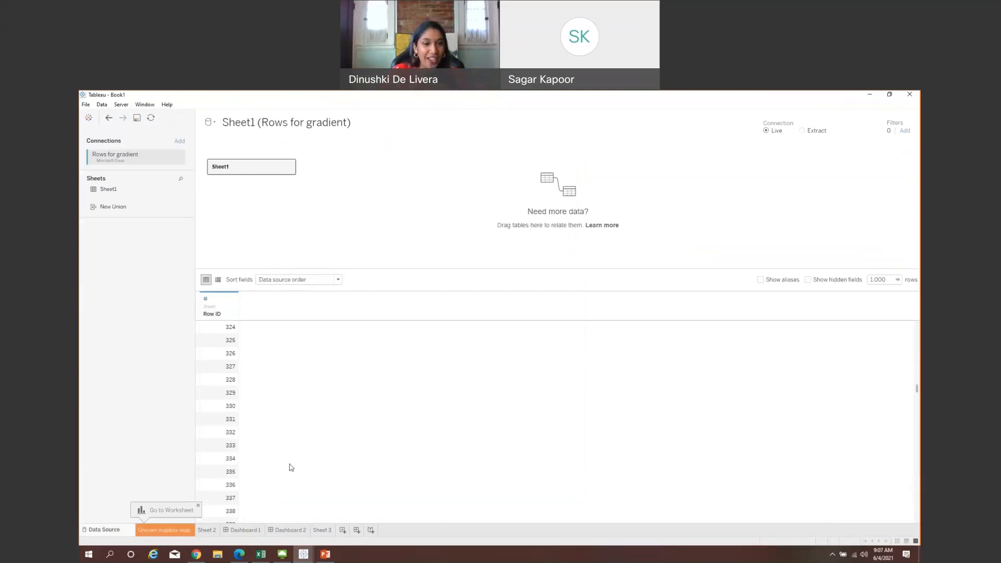
- Place Row ID on the columns of Sheet 3 and convert it to a continuous field
left_click(320, 530)
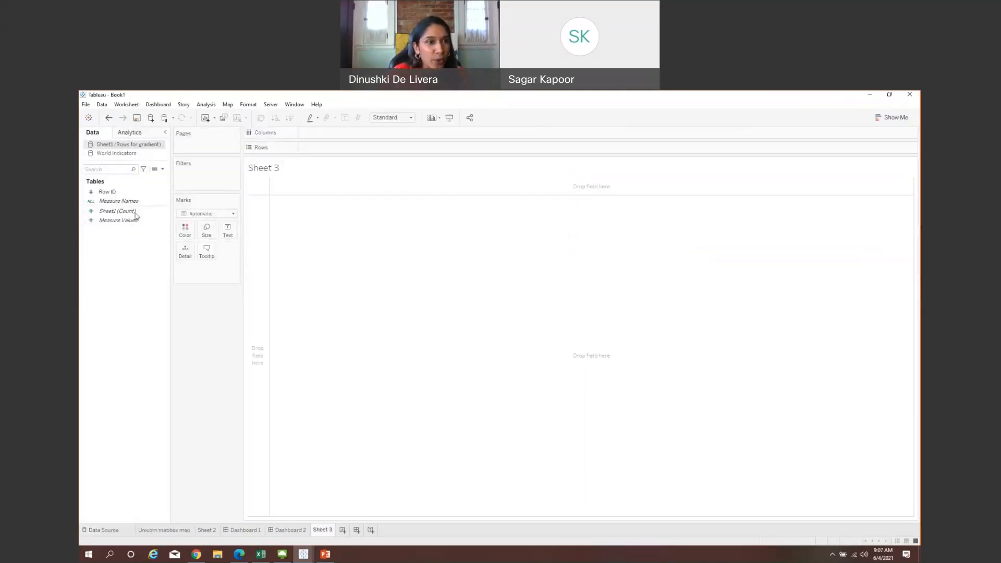
left_click_drag(120, 192, 342, 128)
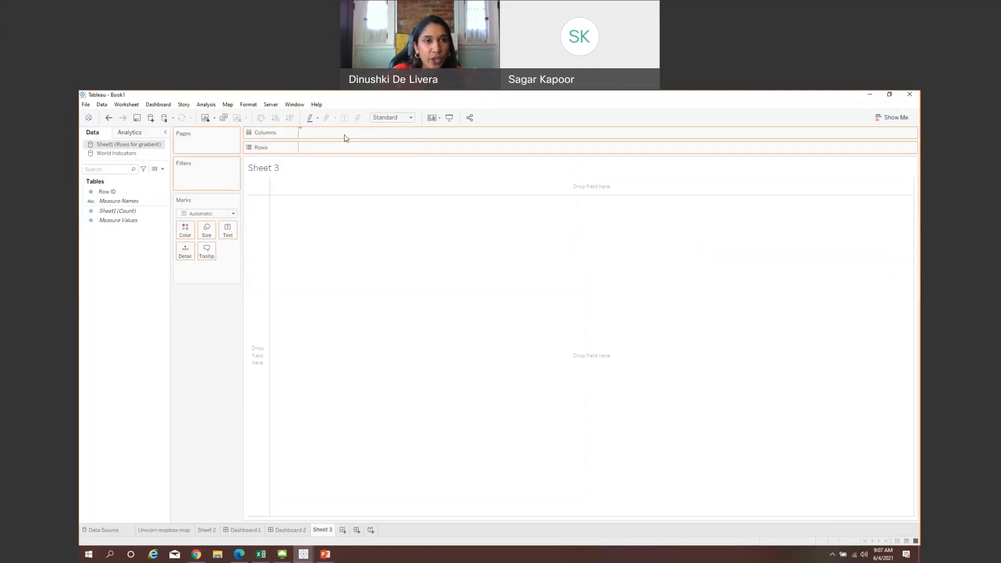
left_click(470, 316)
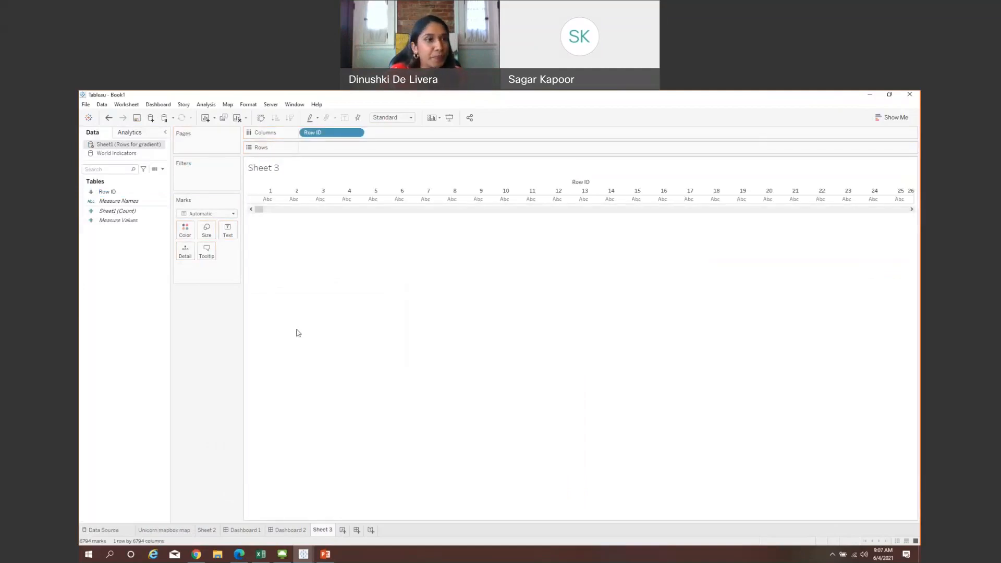
left_click(356, 133)
left_click(330, 279)
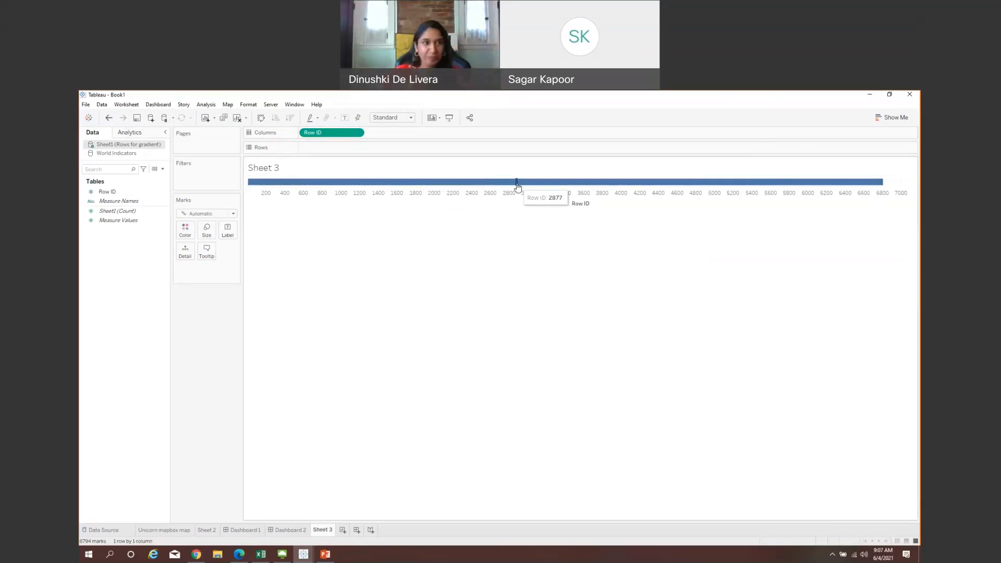
- Start a new parameter named Color Switch with the String data type
left_click(163, 169)
left_click(116, 189)
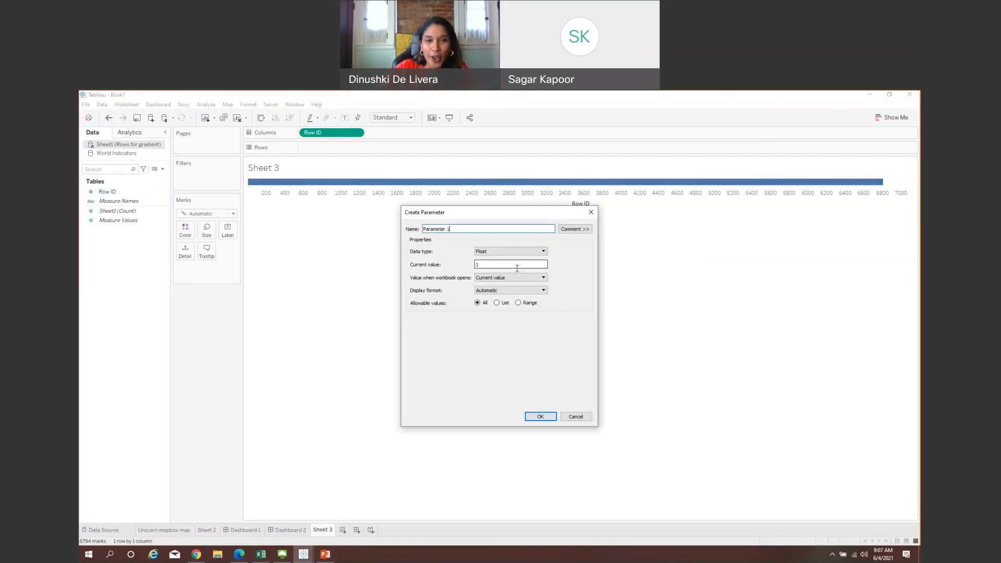
type("Colo")
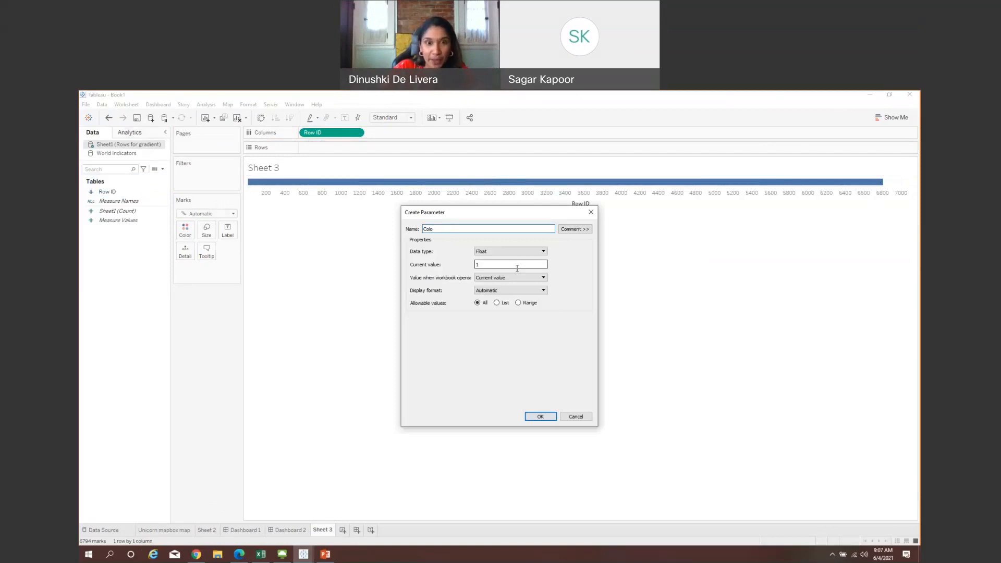
type("r Switch")
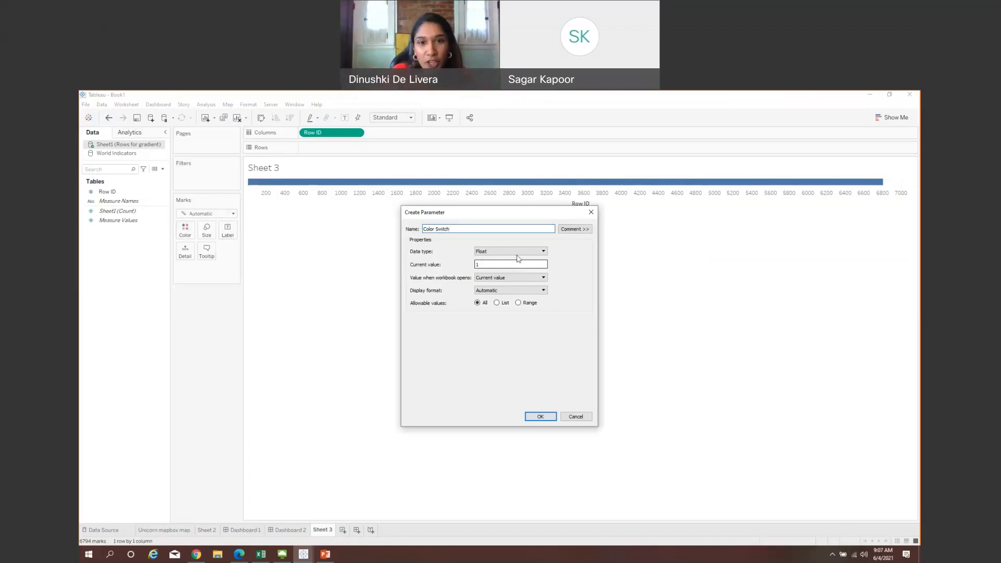
left_click(518, 252)
left_click(519, 268)
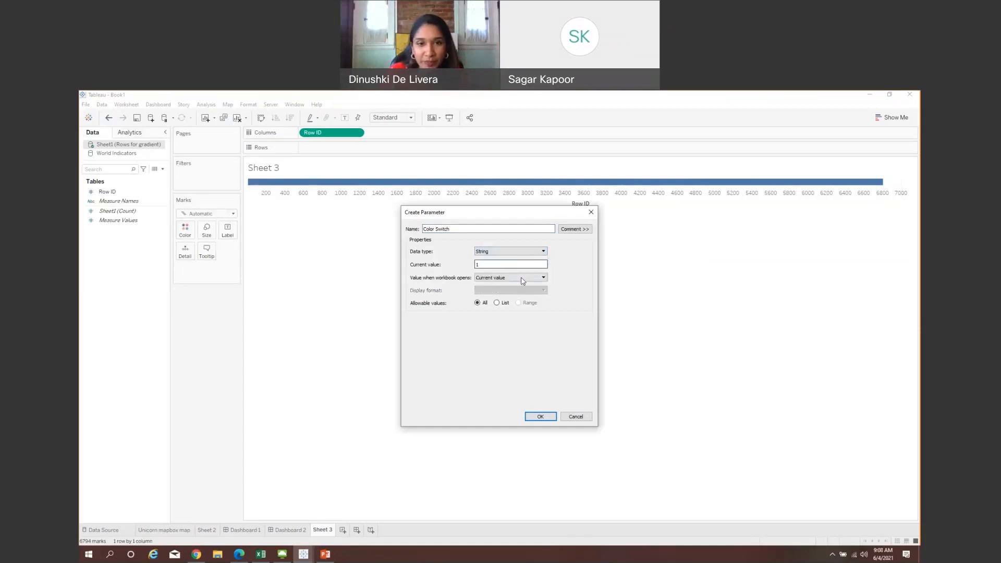
- Restrict the Color Switch parameter to a list of the values Color On and Color Off, and save it
left_click(498, 304)
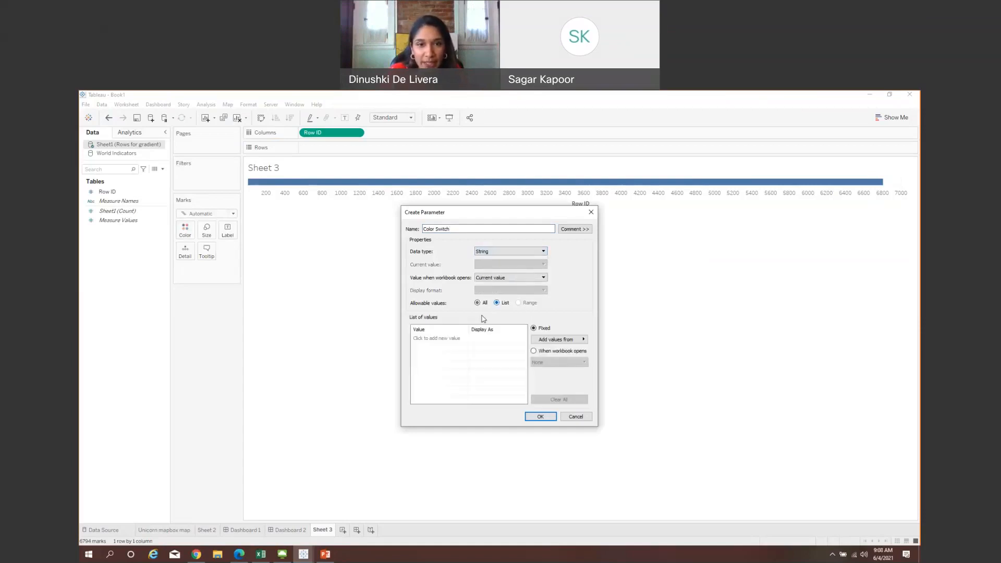
left_click(450, 338)
type("Color On")
key("Return")
type("Color Off")
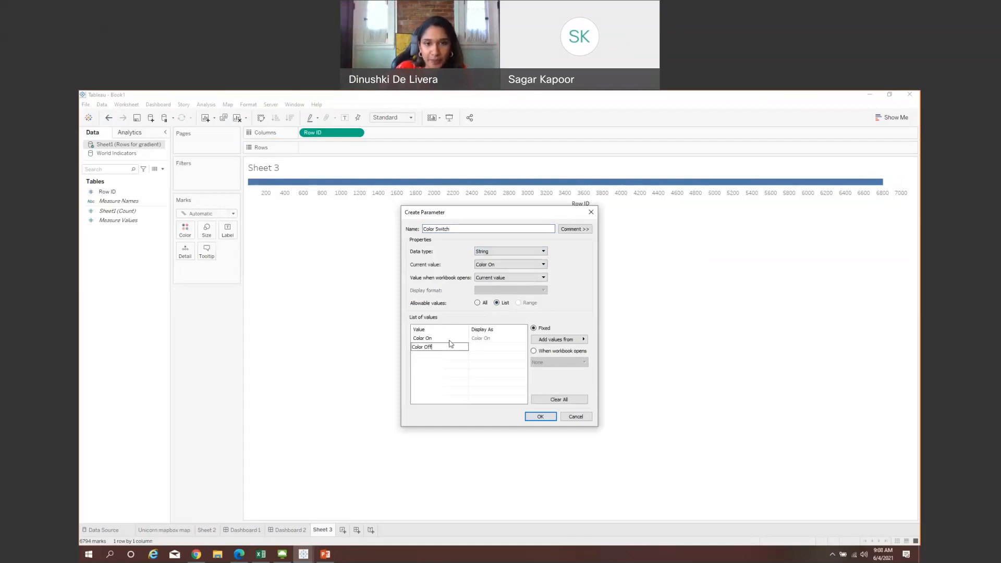
left_click(540, 417)
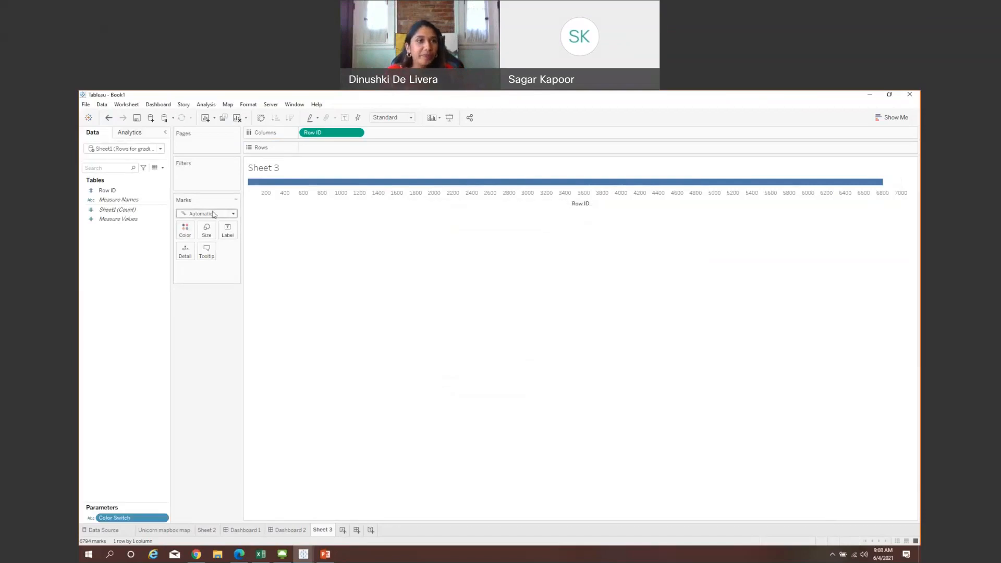
- Start a new calculated field named Height in the Rows for gradient data source
left_click(163, 168)
left_click(151, 174)
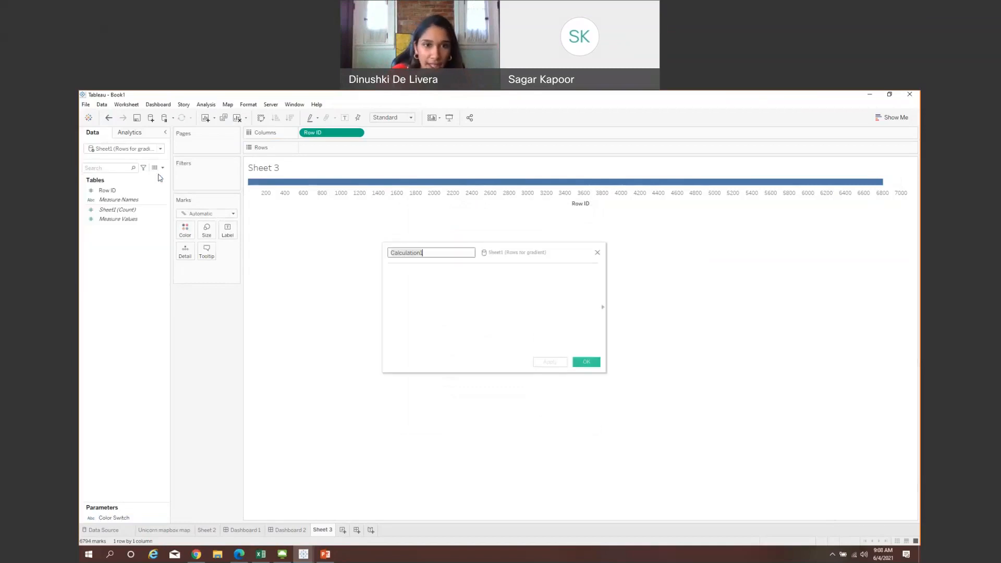
key("BackSpace")
type("Height")
left_click(424, 292)
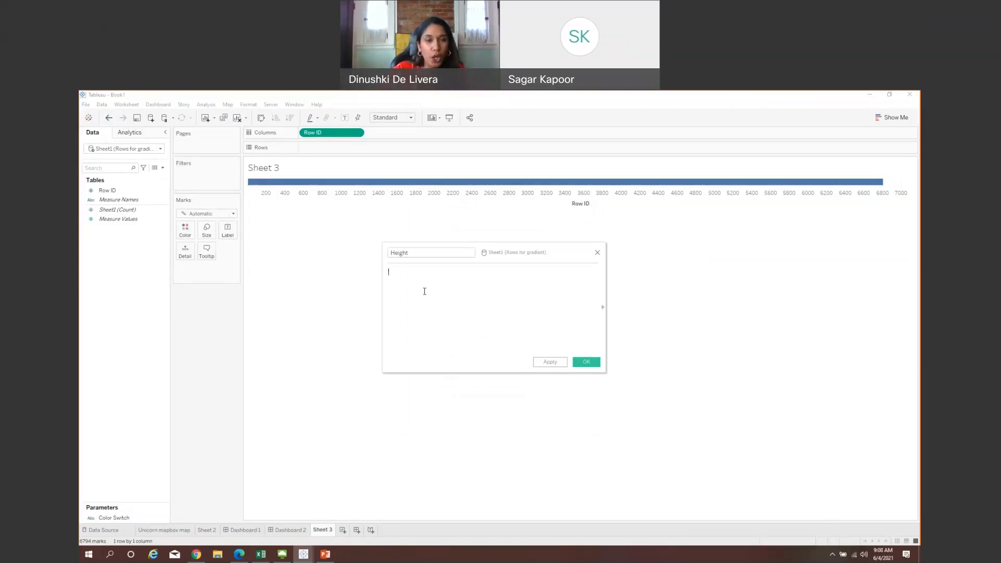
- Write the first line of the Height formula as IF [Color Switch]'Color On' THEN 1
type("IF")
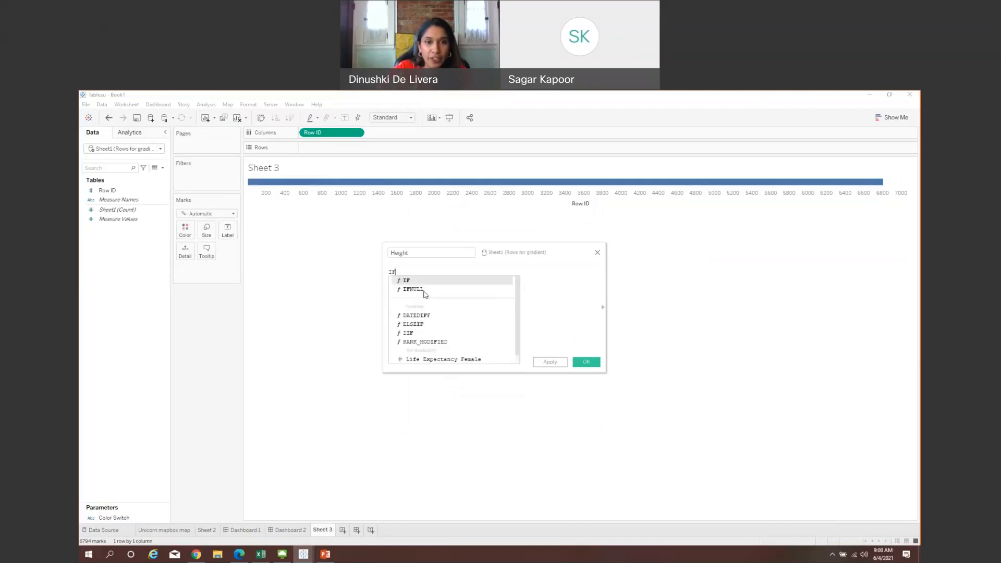
type(" [Color Switch")
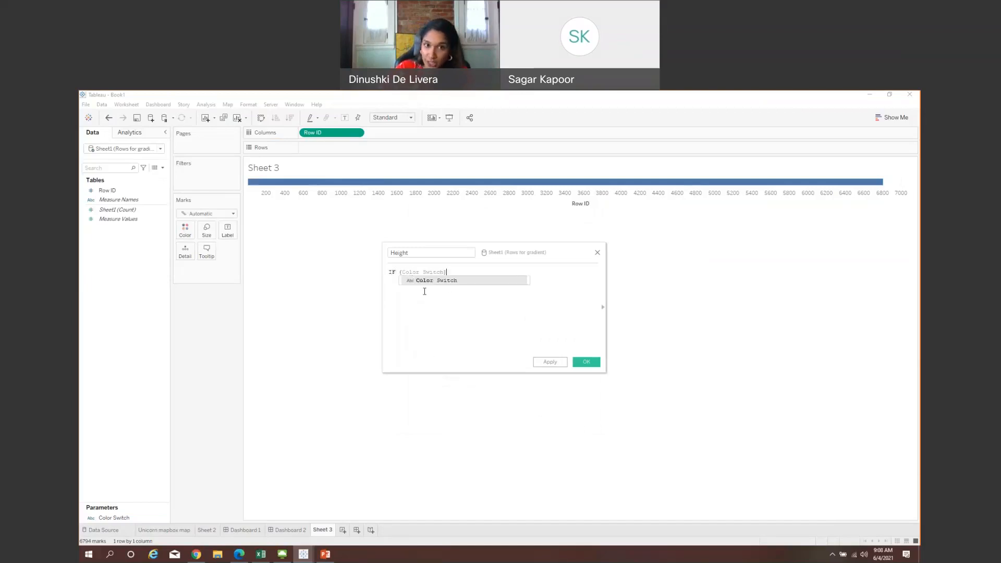
key("Return")
type("'")
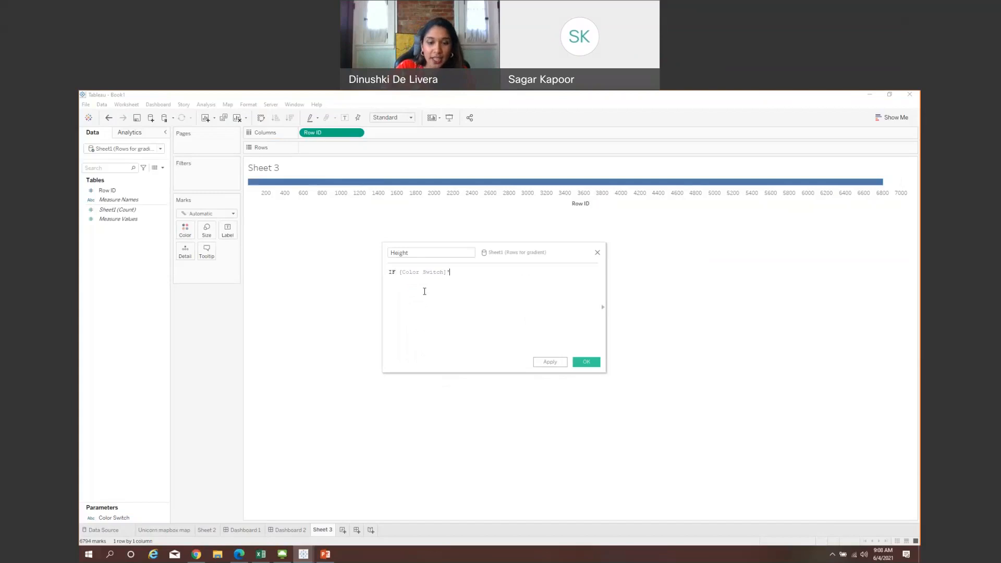
type("Color On' th")
key("Return")
type("1")
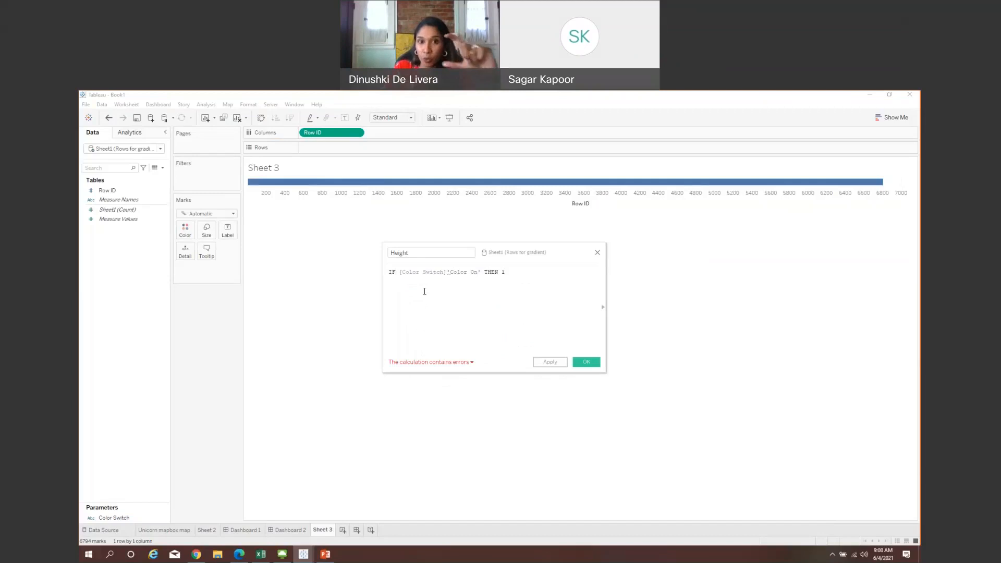
- Complete the Height formula with ELSE 0 and END, insert the missing = before 'Color On', and save the calculation
key("Return")
type("ELSE")
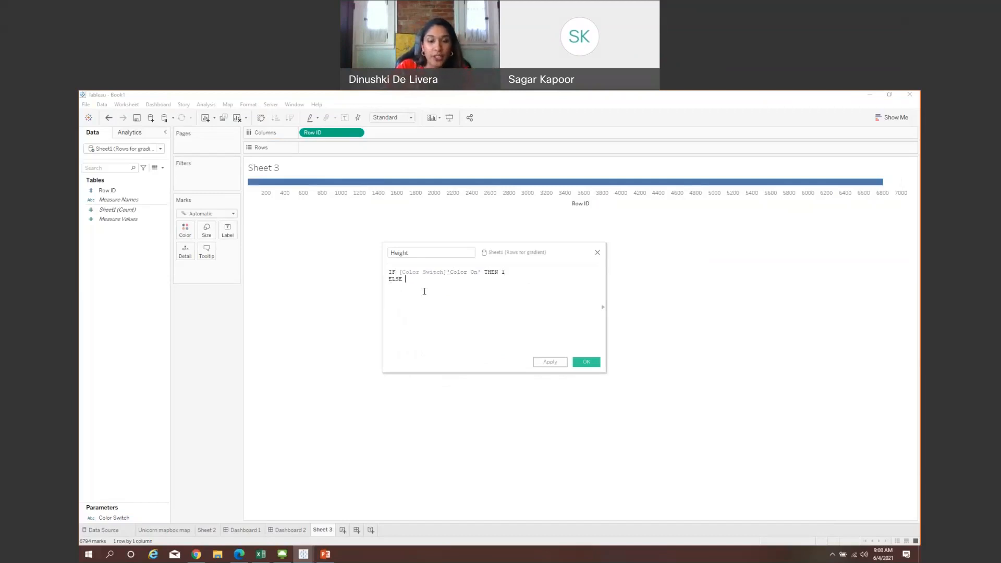
type(" 0")
key("Return")
type("END")
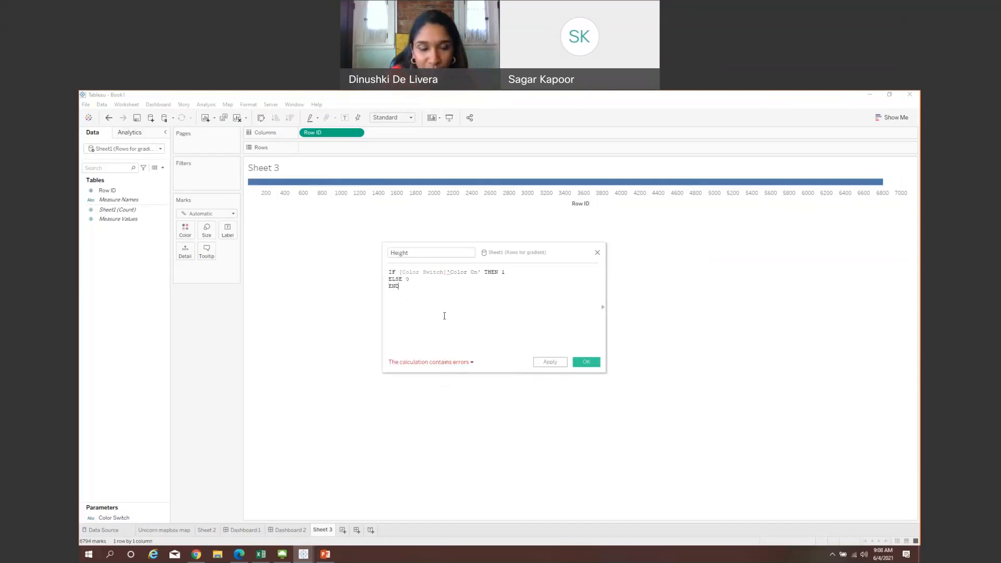
left_click(448, 272)
type("=")
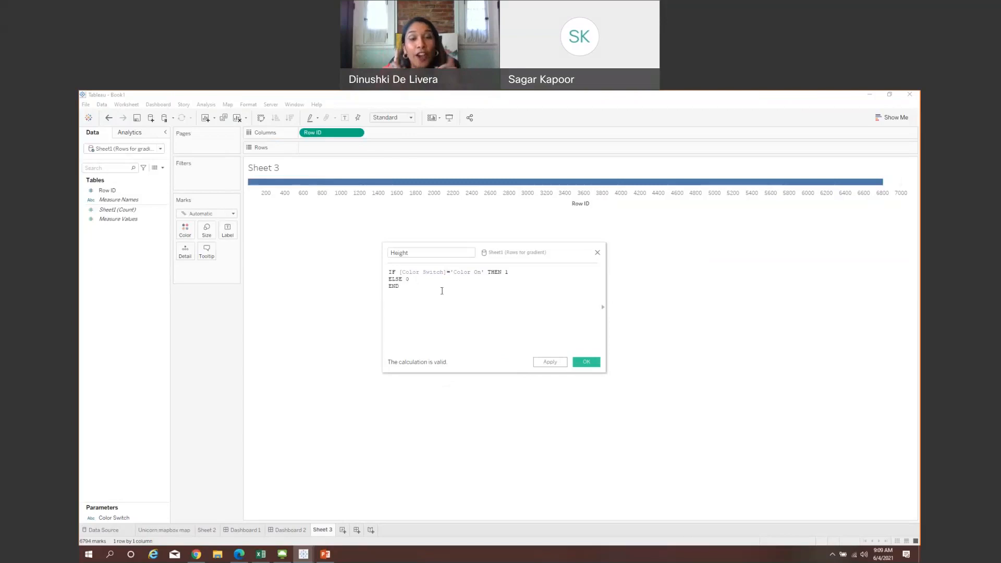
left_click(587, 362)
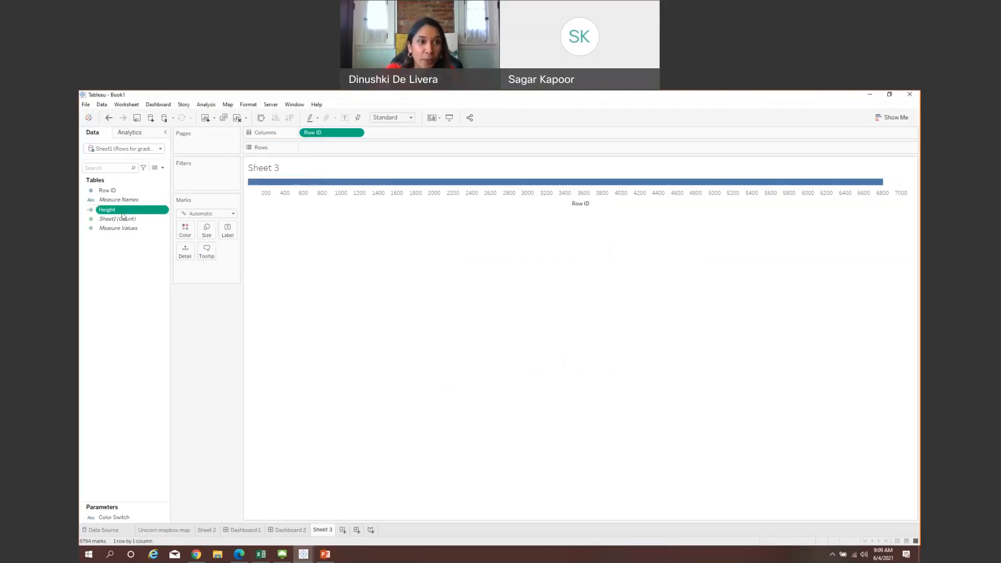
- Place Height on the rows of Sheet 3 and change the mark type to Bar
left_click_drag(122, 215, 334, 154)
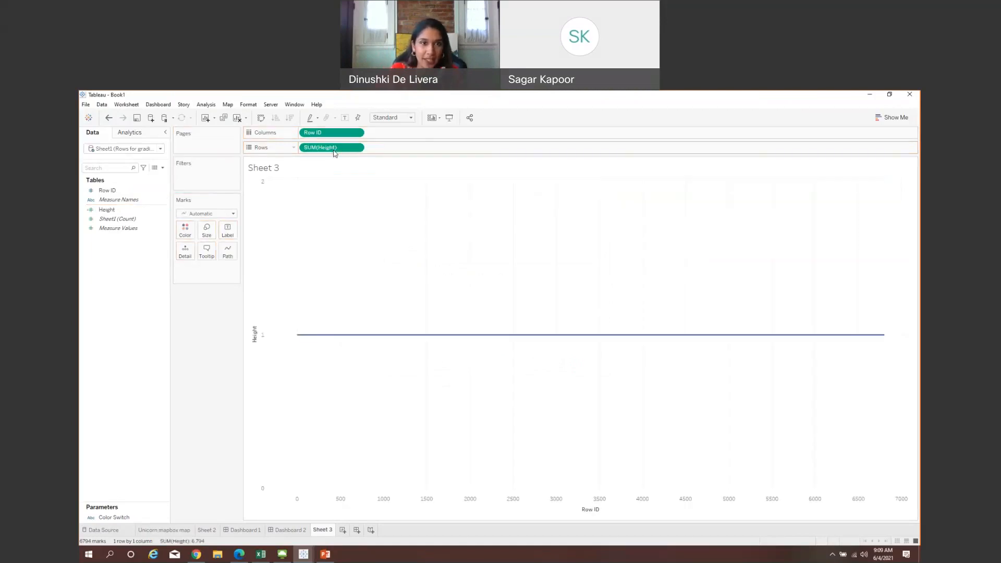
left_click(230, 215)
left_click(223, 233)
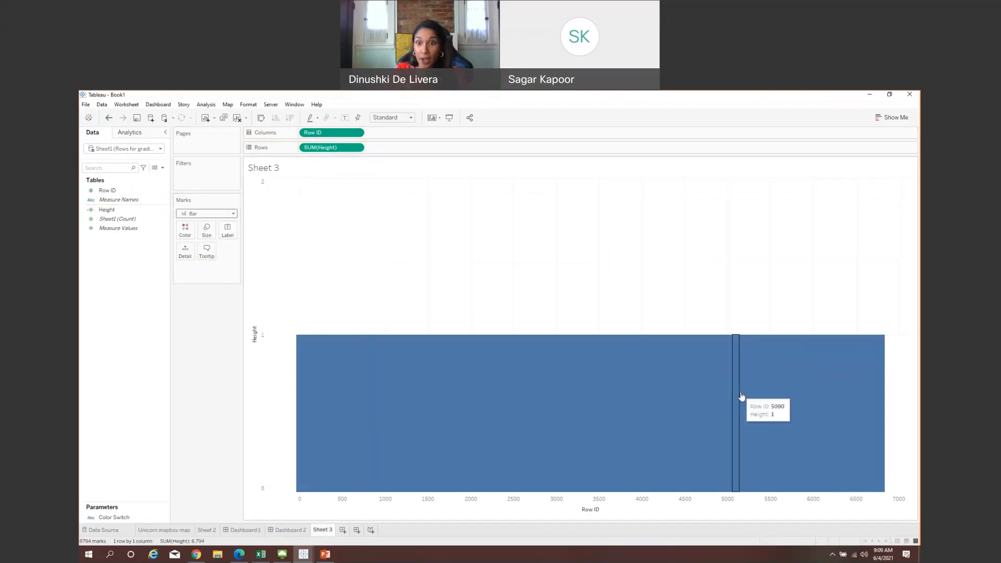
- Give the Height axis a fixed range from 0 to 1
right_click(259, 231)
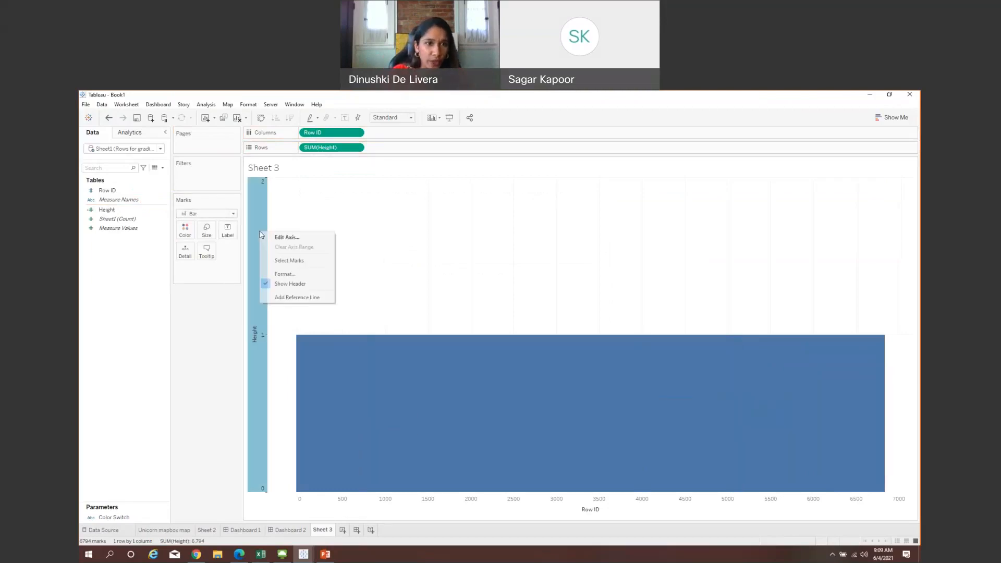
left_click(292, 237)
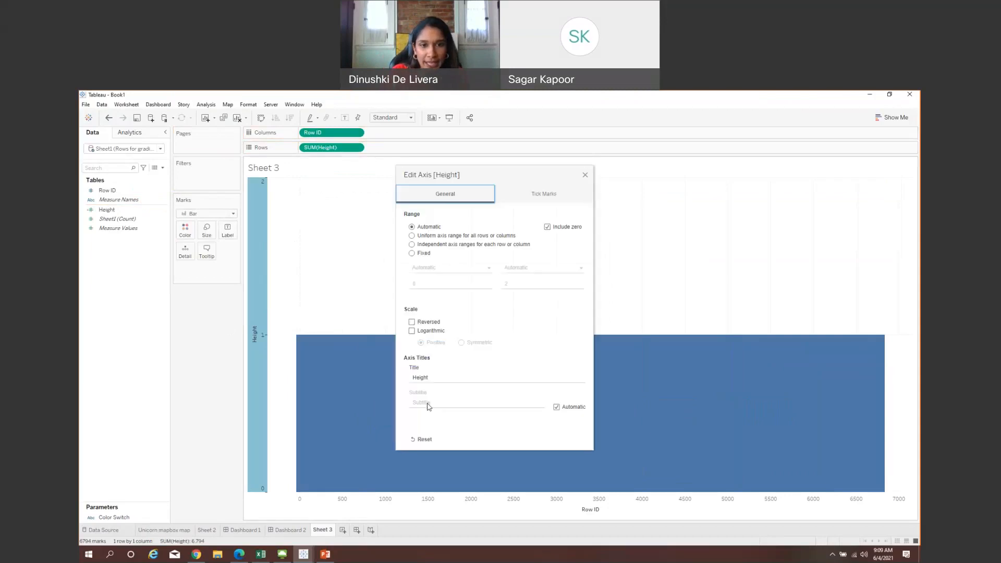
left_click(412, 253)
double_click(522, 285)
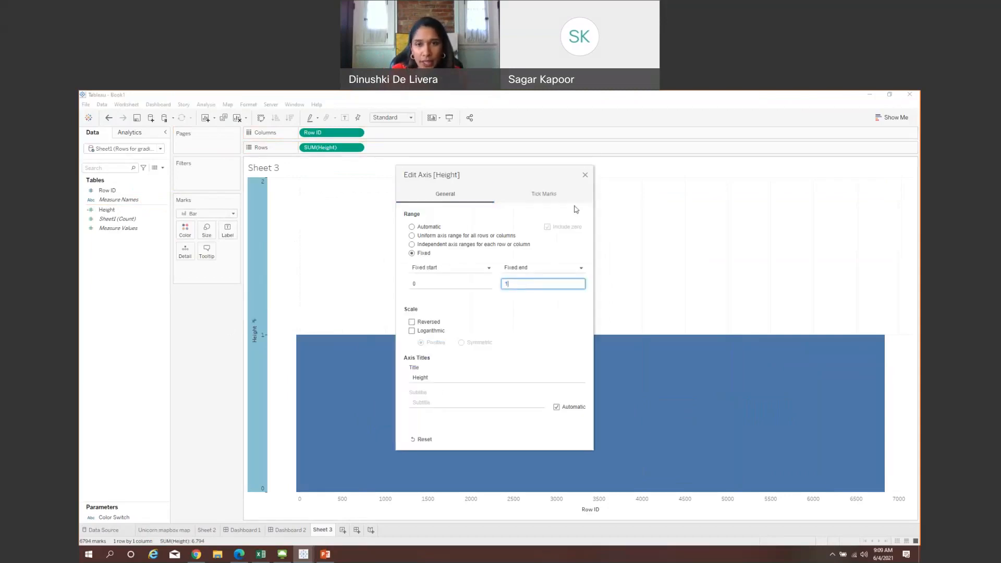
left_click(585, 175)
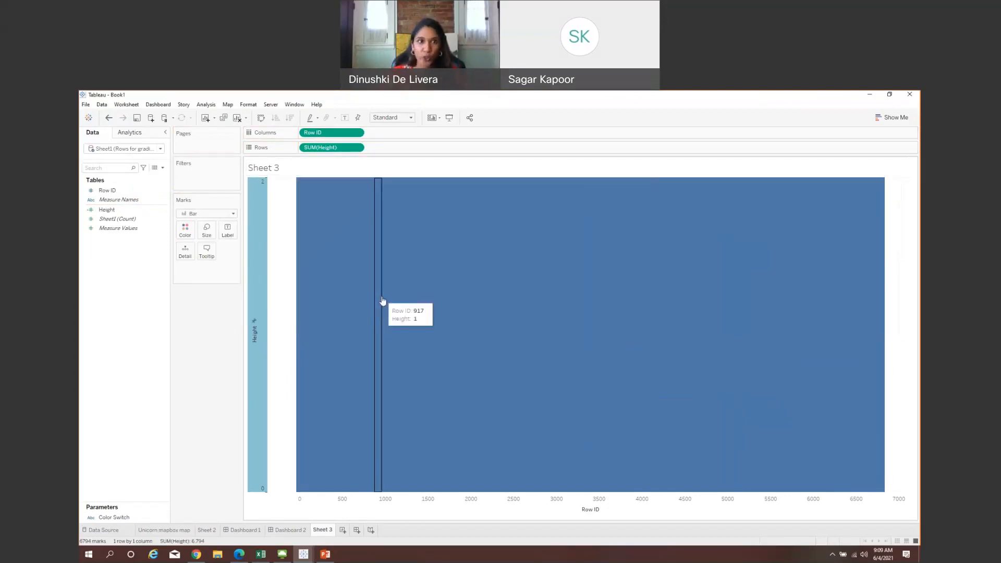
- Hide the title of Sheet 3 and color the bars by Row ID, adding all members and making the field continuous
right_click(298, 168)
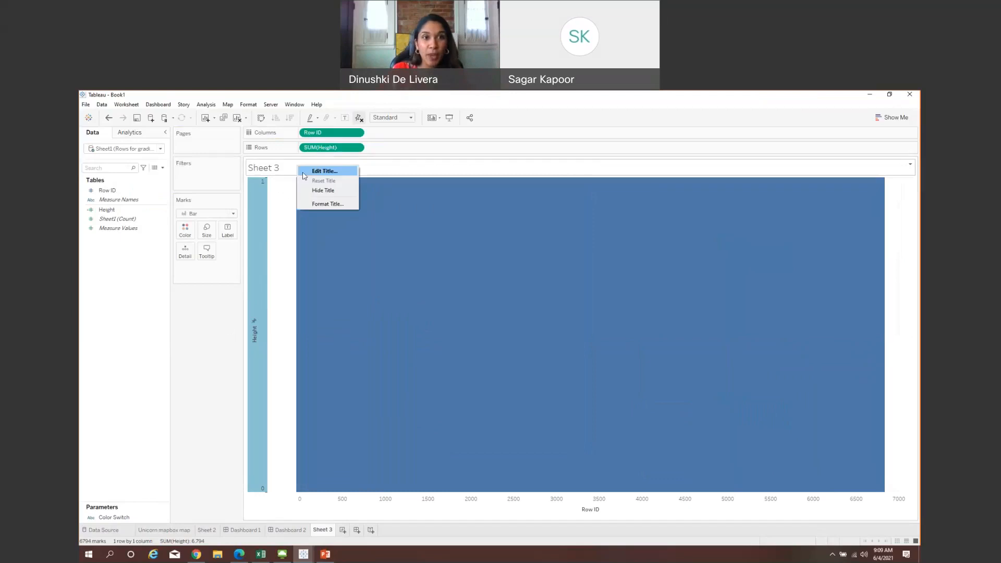
left_click(323, 190)
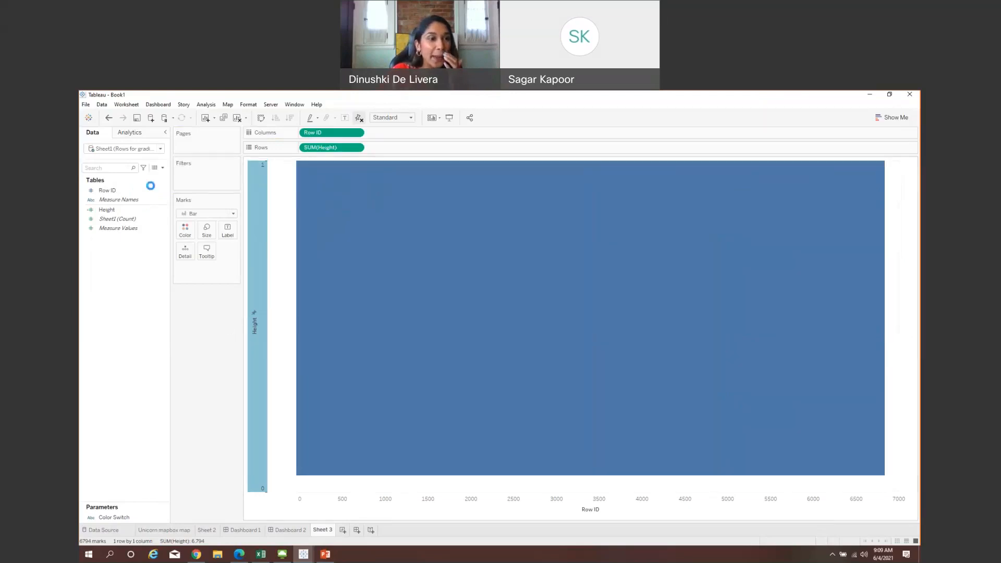
left_click_drag(107, 190, 191, 230)
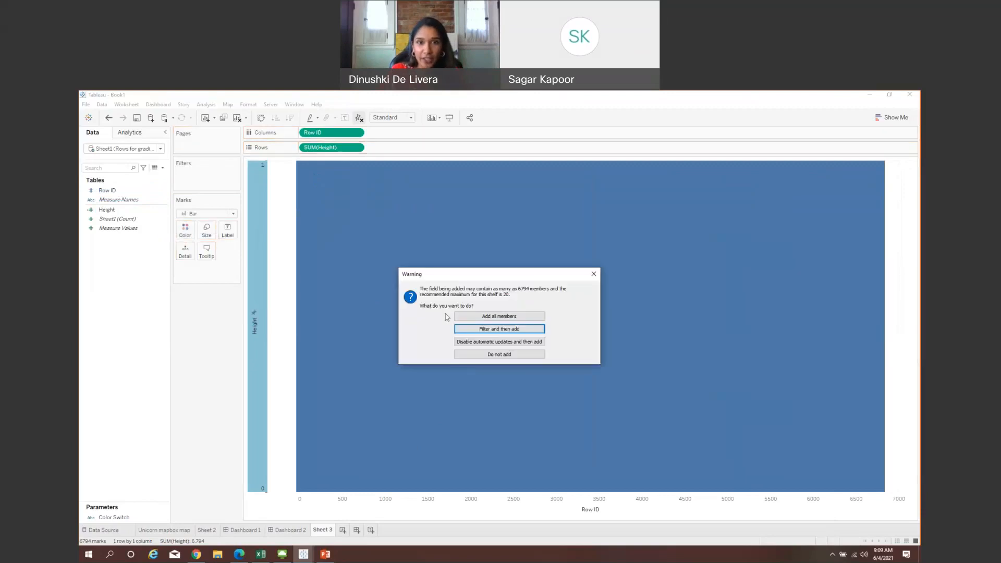
left_click(466, 317)
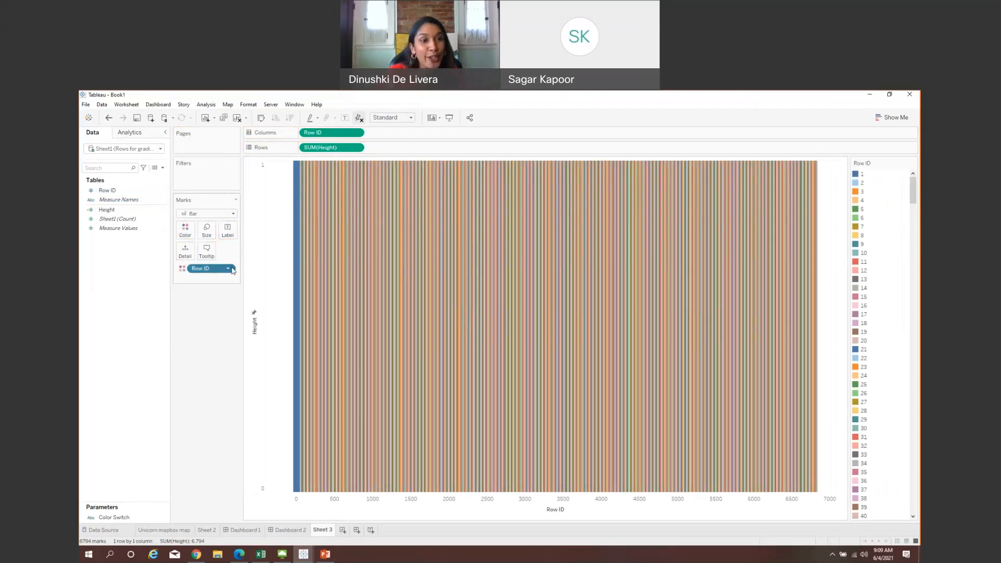
left_click(228, 268)
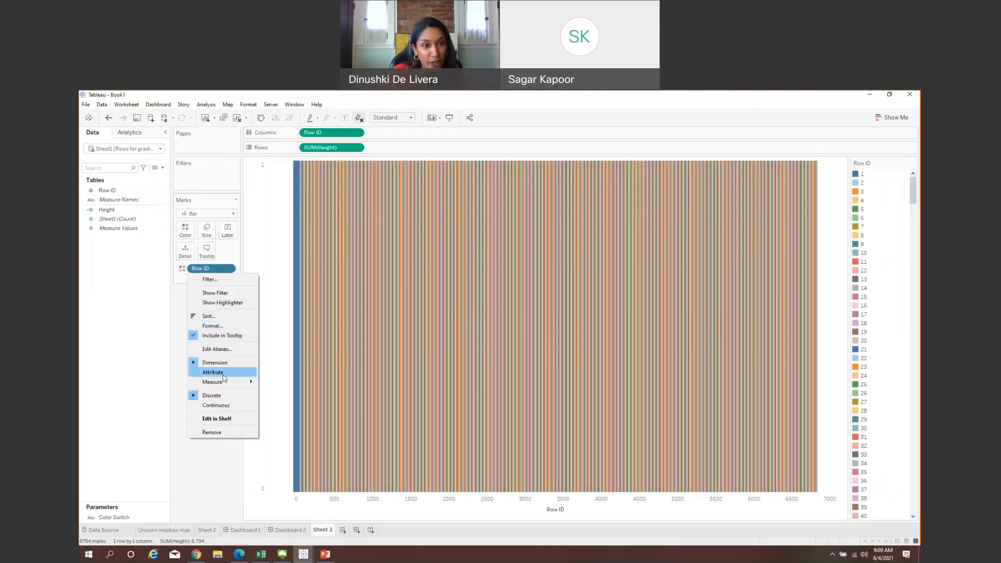
left_click(223, 406)
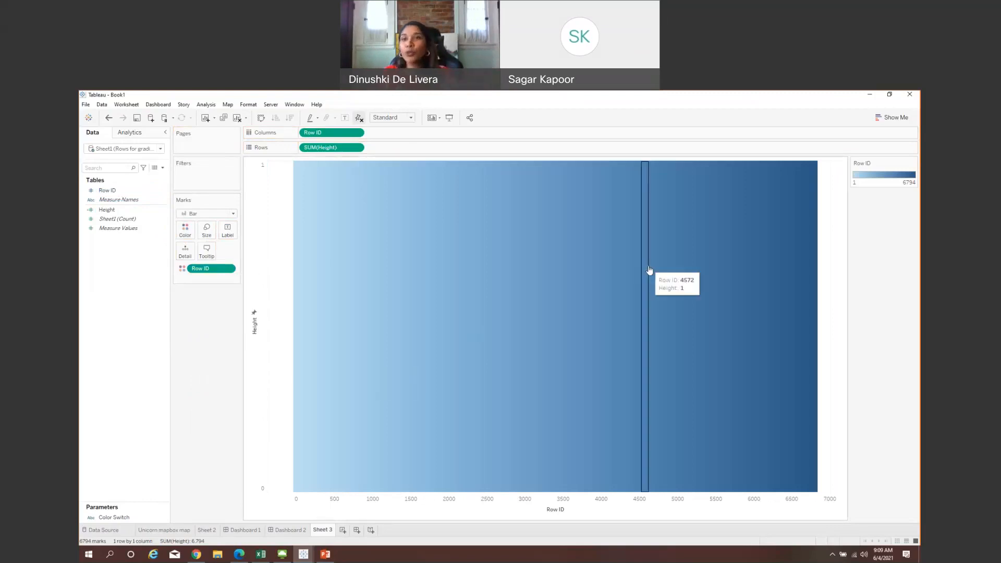
- Apply the Plasma palette to the Row ID color gradient
left_click(185, 229)
left_click(215, 258)
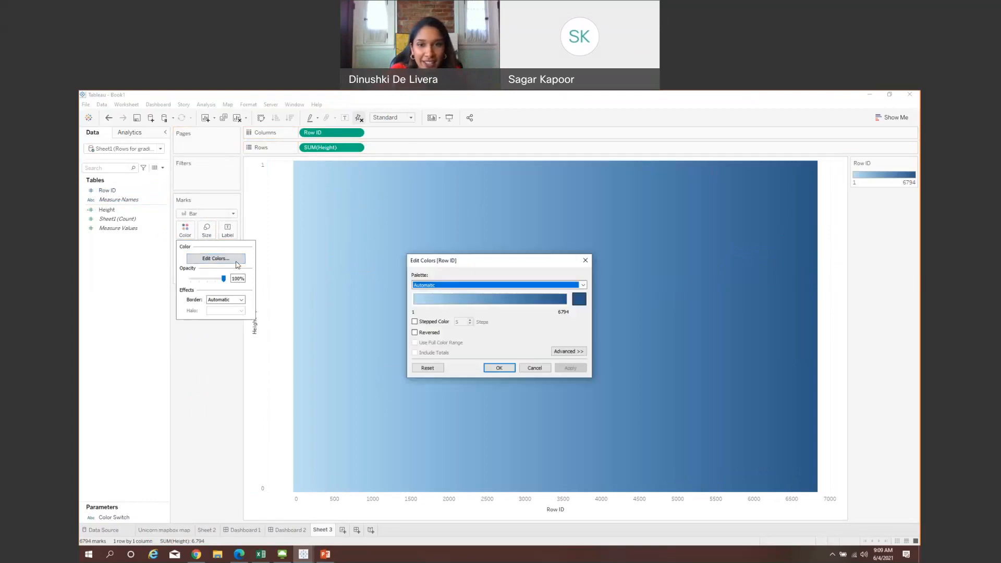
left_click(580, 285)
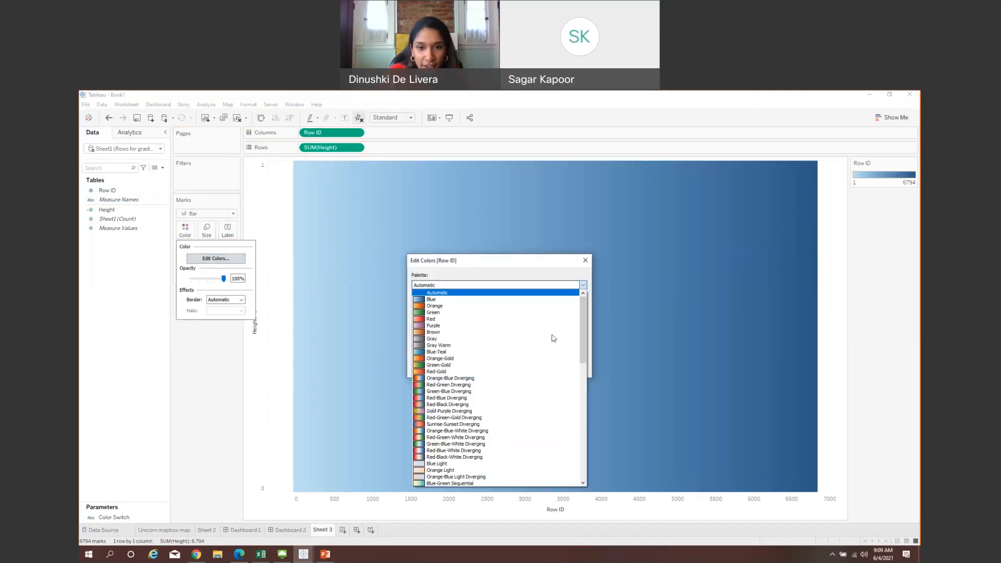
left_click(482, 442)
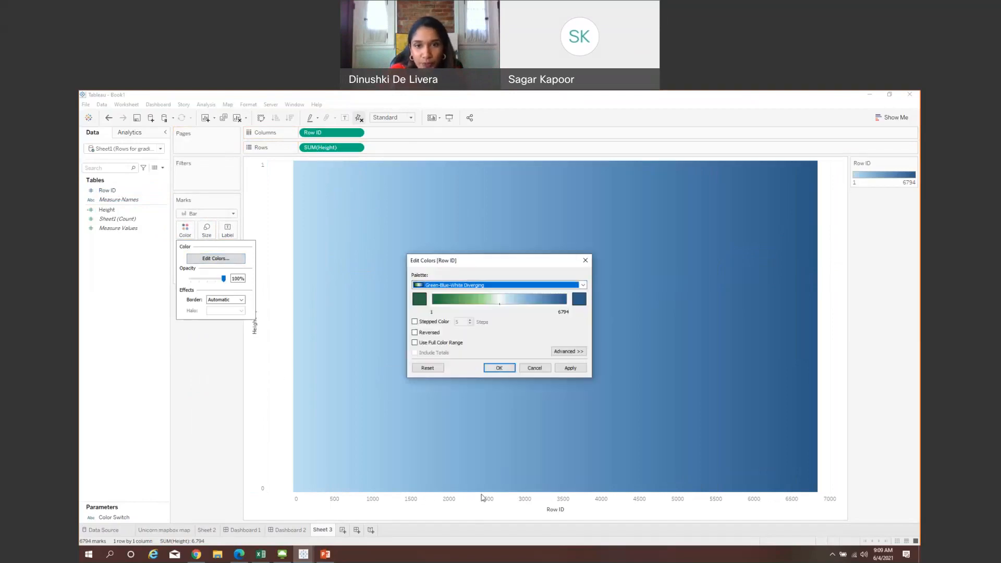
left_click(583, 284)
scroll(501, 400, "down", 5)
scroll(501, 400, "down", 3)
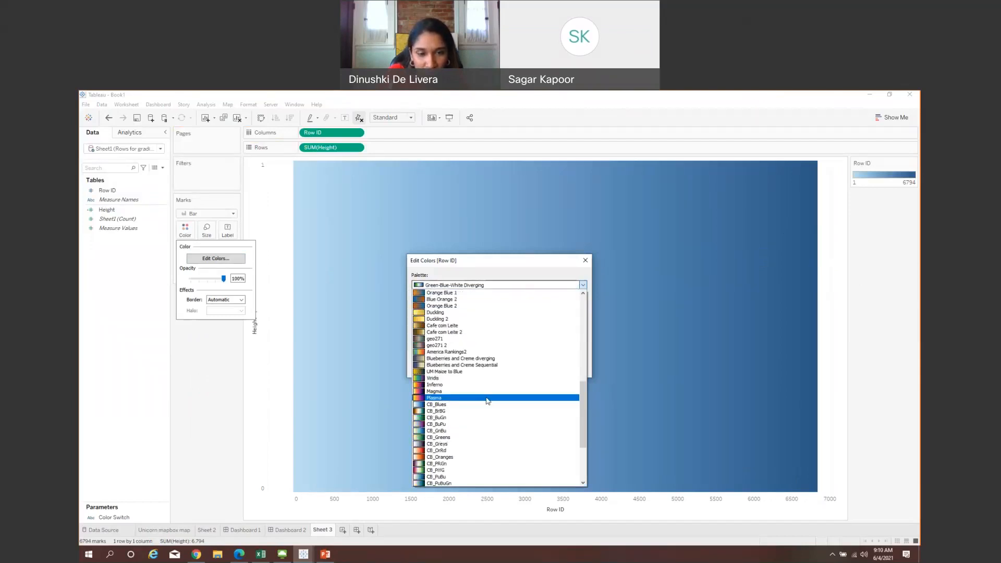
left_click(486, 399)
left_click(560, 368)
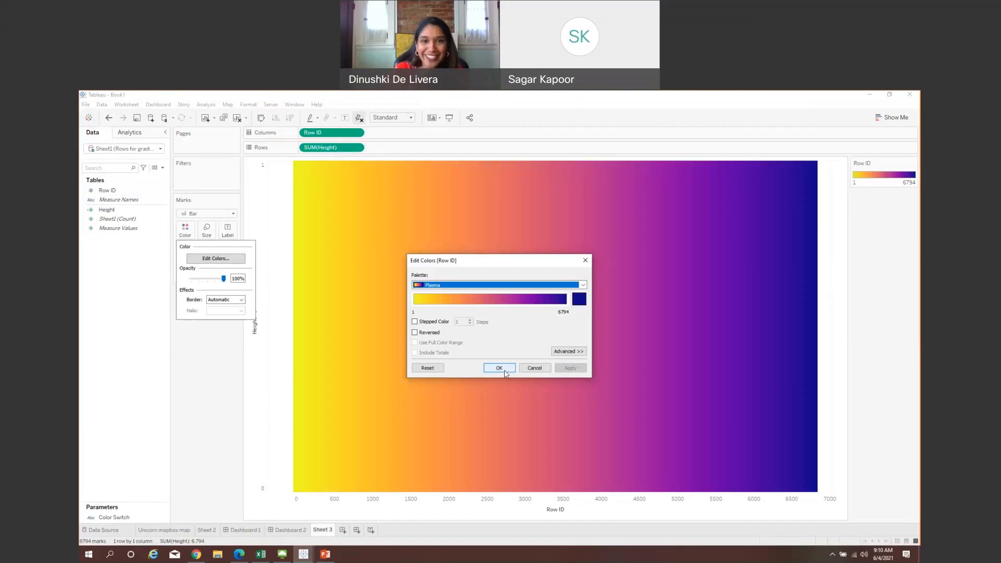
left_click(501, 369)
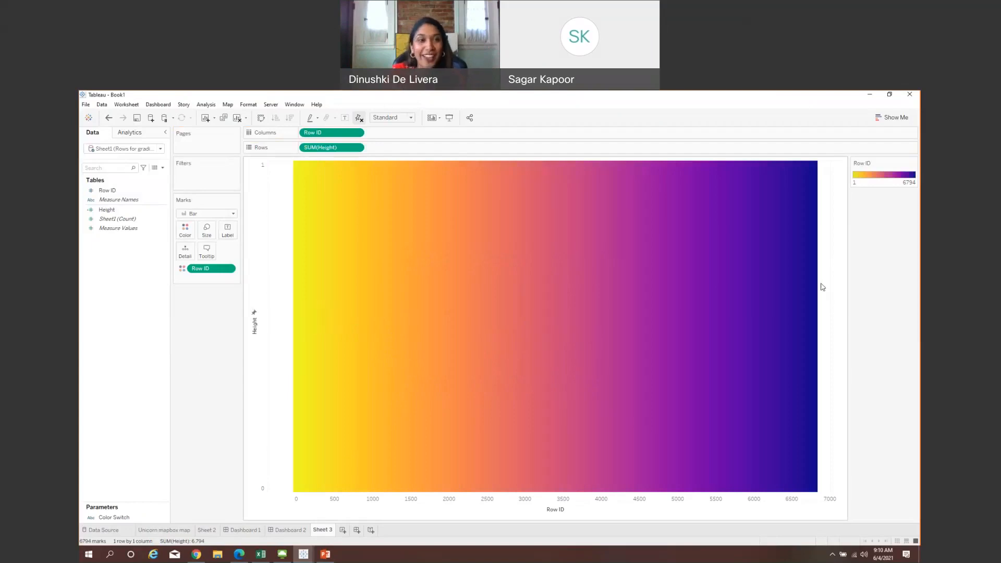
- Show the Color Switch parameter control on the sheet and set it to Color Off
right_click(165, 518)
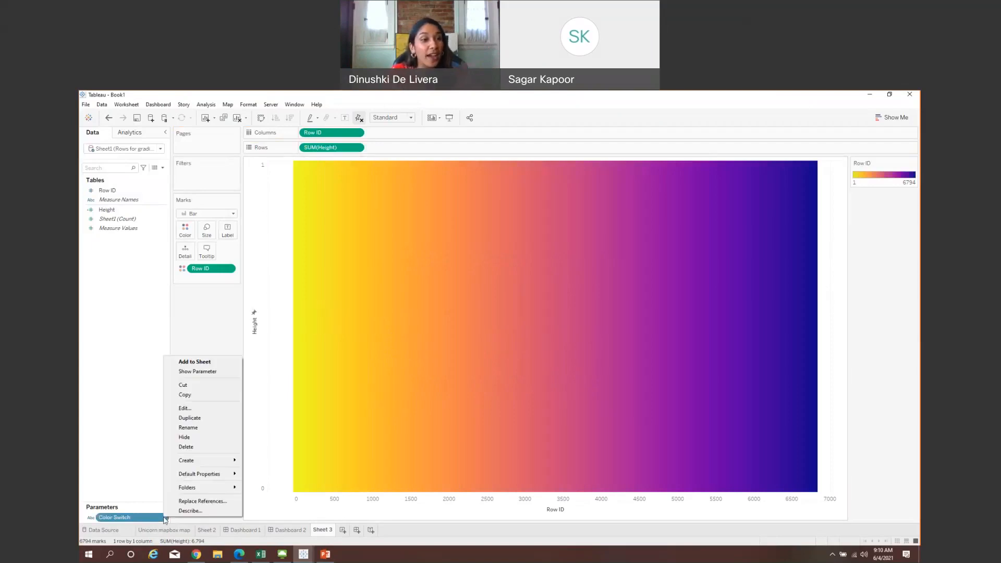
left_click(205, 371)
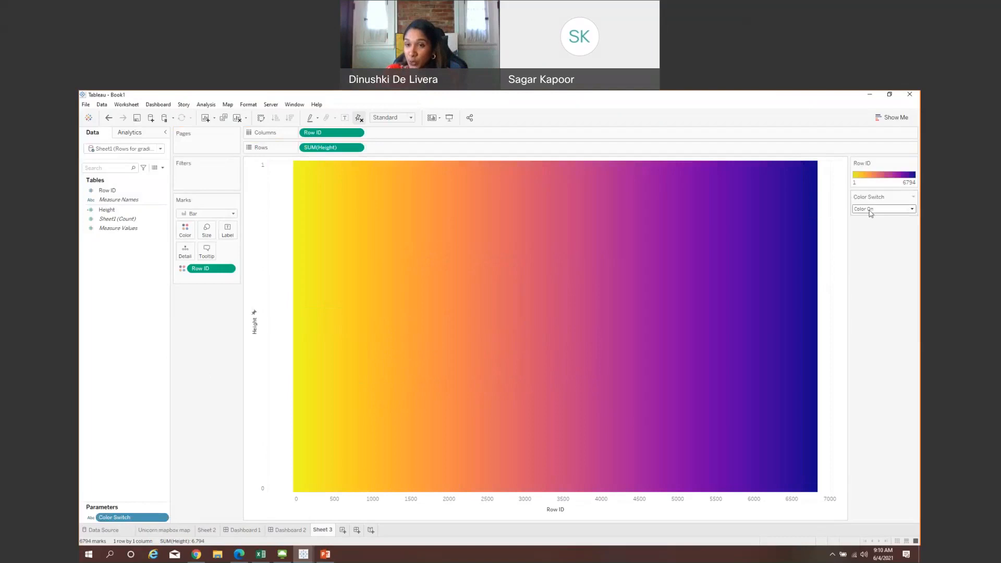
left_click(912, 209)
left_click(903, 225)
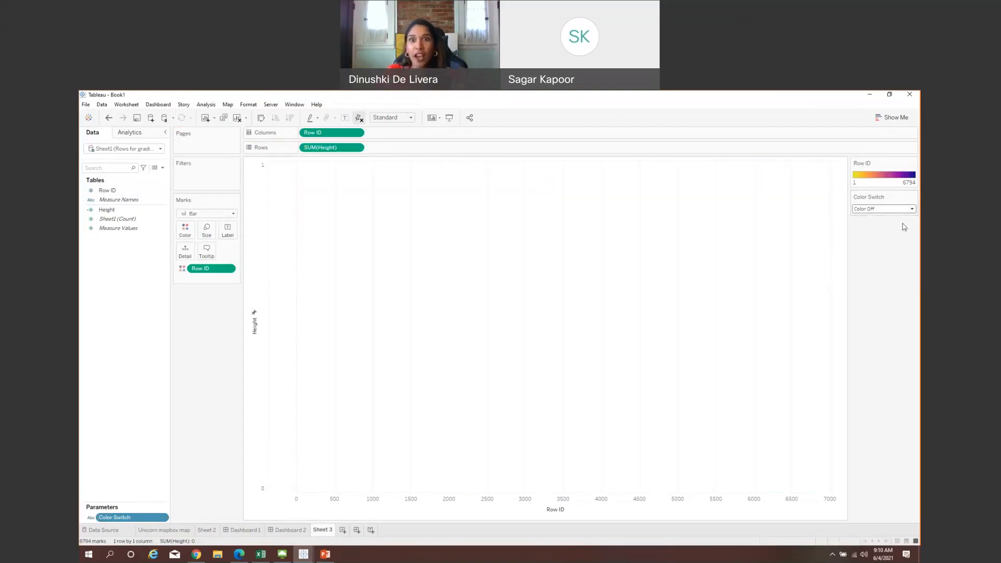
- Format the sheet's borders with the Grand Total pane and header set to None
right_click(604, 216)
left_click(630, 251)
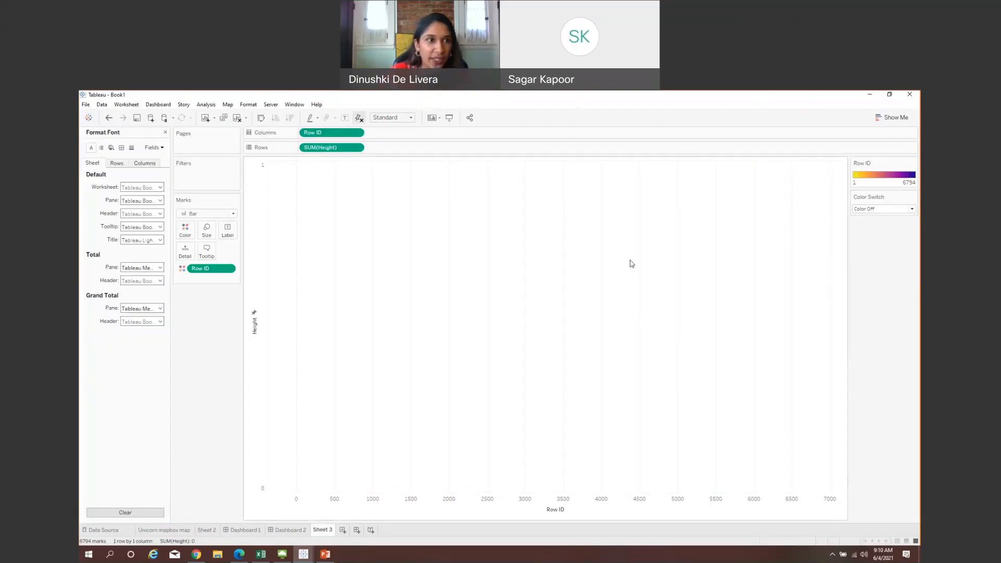
left_click(122, 148)
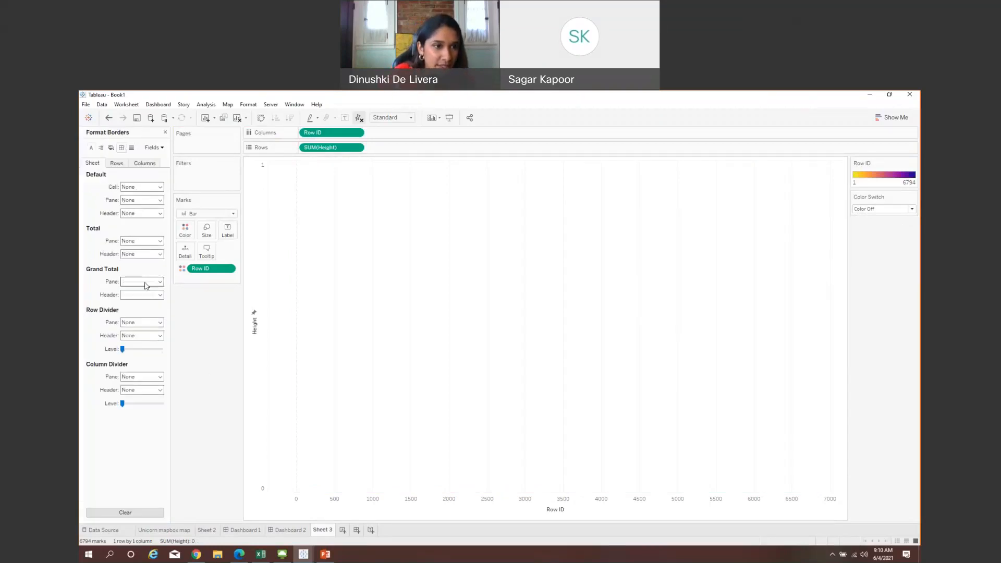
left_click(148, 282)
left_click(119, 295)
left_click(123, 295)
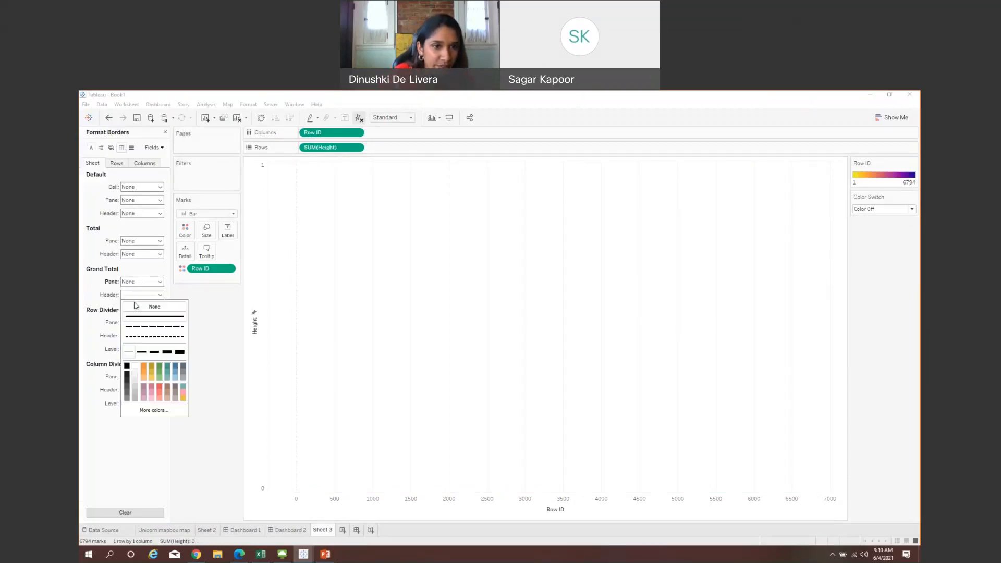
left_click(155, 307)
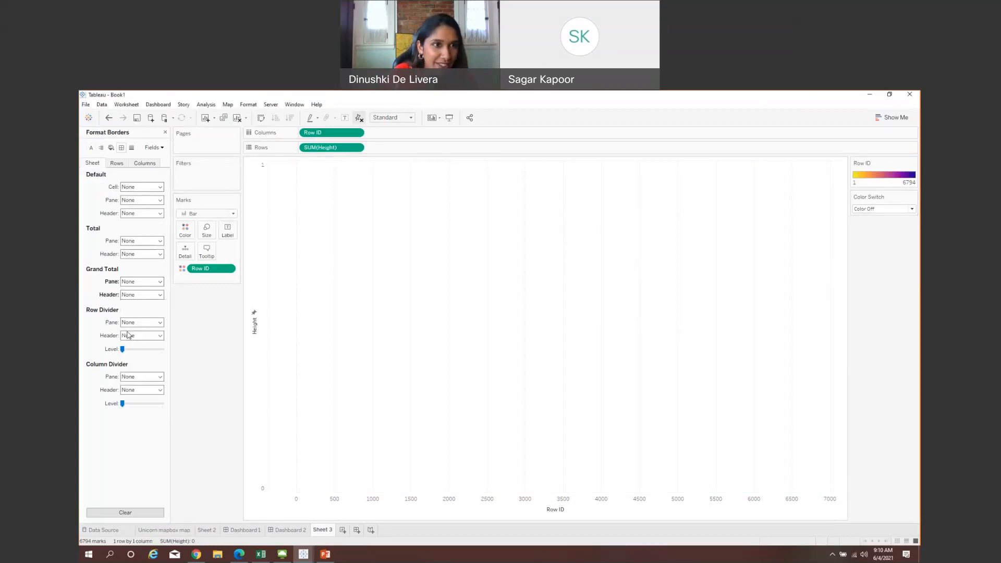
- Set the grid lines of both rows and columns to None, and the row zero lines to None
left_click(149, 164)
left_click(116, 164)
left_click(131, 148)
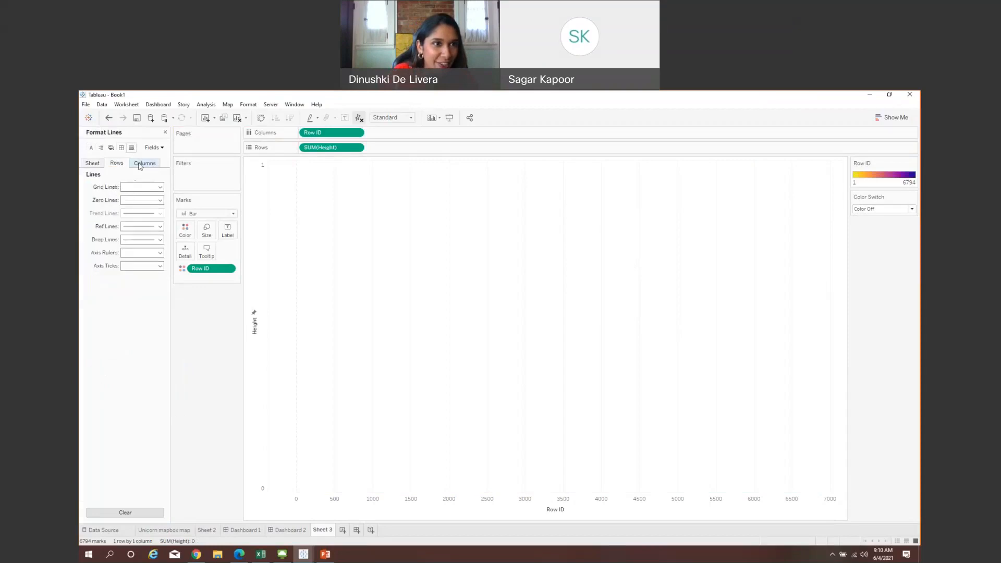
left_click(142, 188)
left_click(143, 200)
left_click(144, 165)
left_click(143, 187)
left_click(145, 201)
left_click(144, 201)
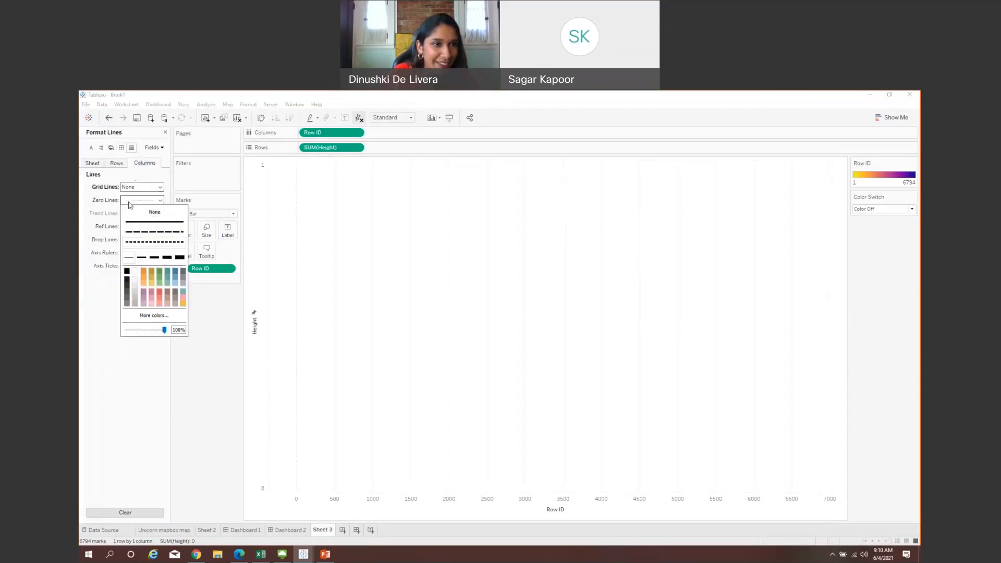
left_click(116, 164)
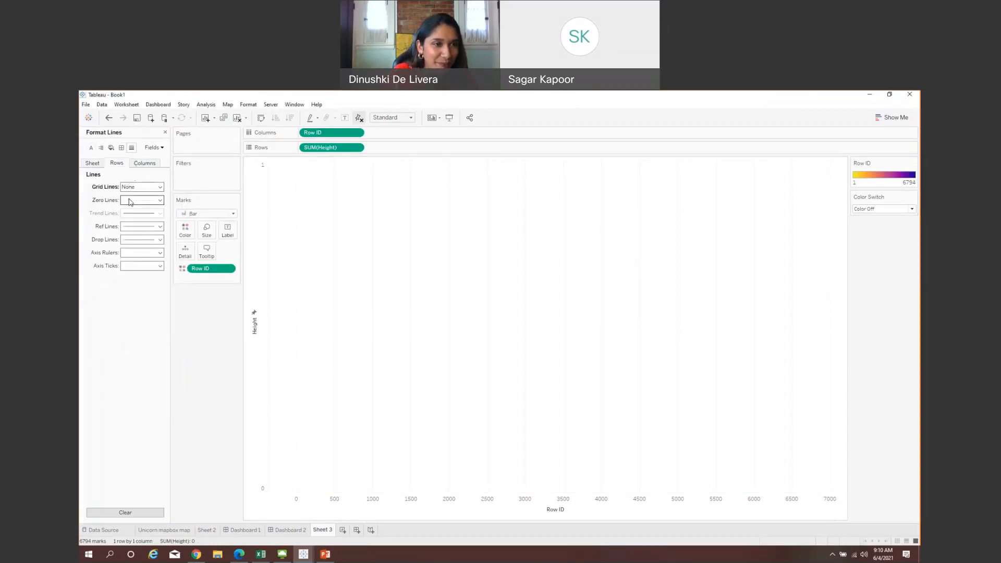
left_click(137, 200)
left_click(155, 211)
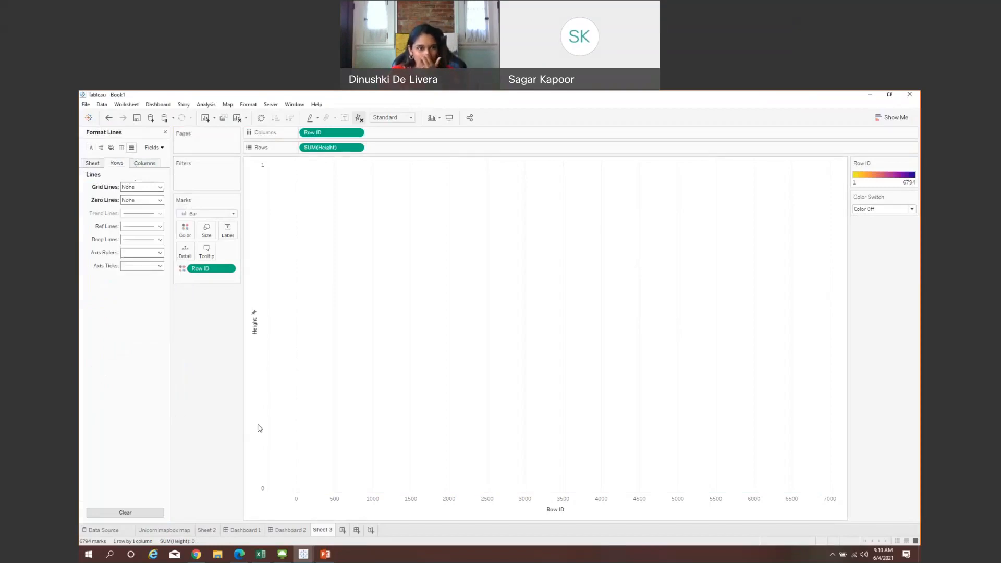
- Set the sheet-level grid lines, zero lines, axis rulers and axis ticks to None
left_click(137, 253)
left_click(94, 163)
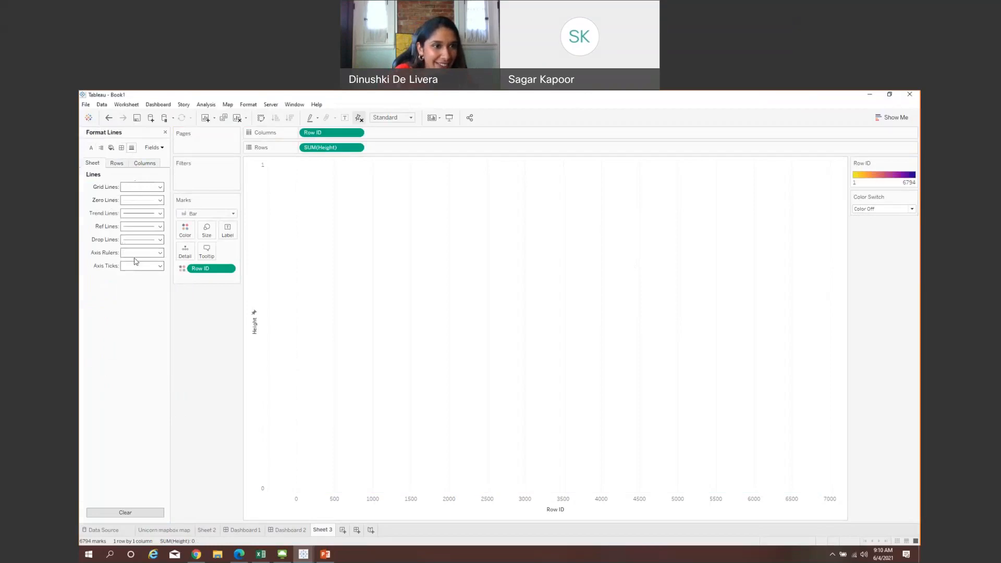
left_click(141, 186)
left_click(155, 198)
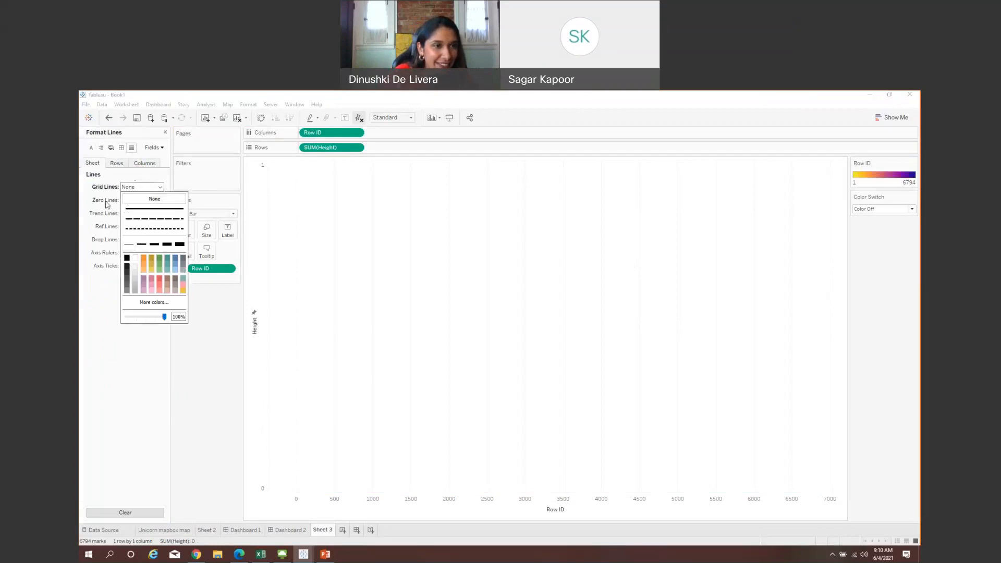
left_click(140, 200)
left_click(151, 212)
left_click(140, 252)
left_click(151, 265)
left_click(127, 267)
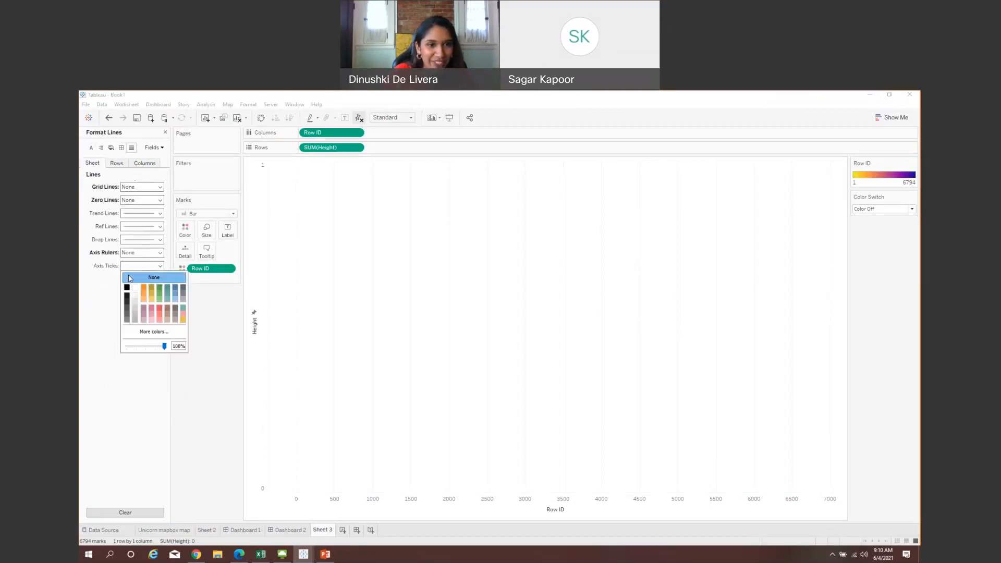
left_click(154, 278)
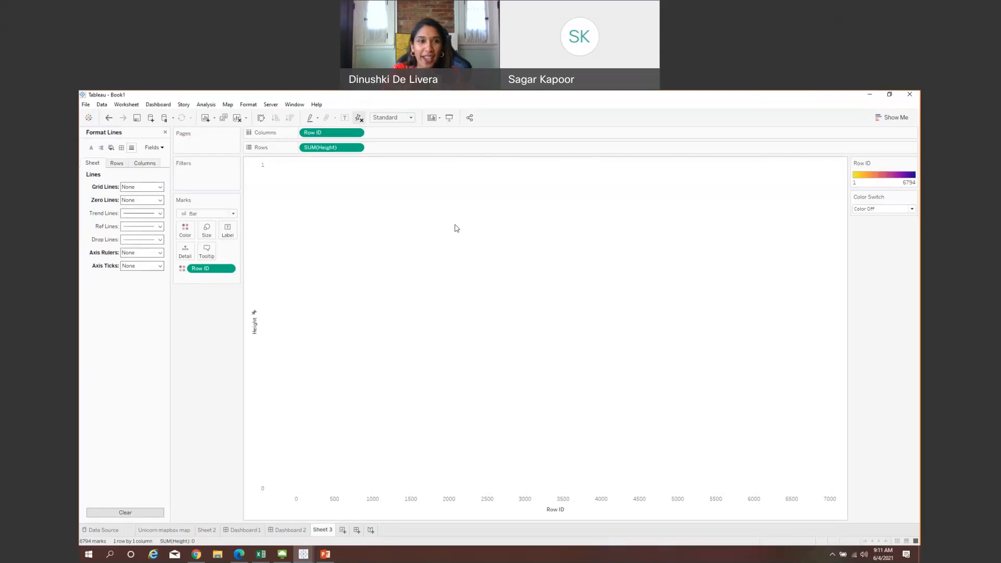
- Set the workbook's default animation duration to 1.00 seconds (Slow)
left_click(248, 105)
left_click(275, 204)
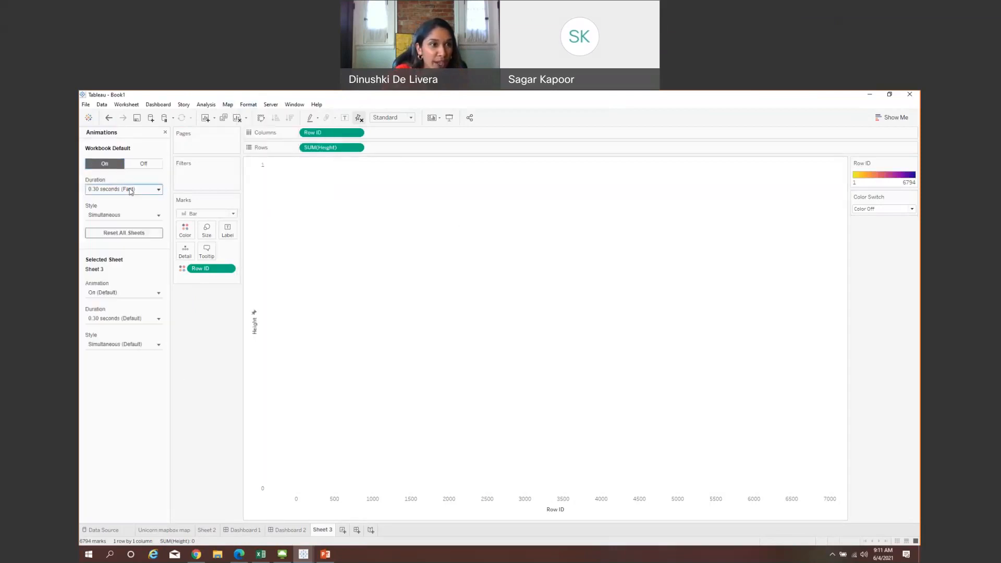
left_click(130, 189)
left_click(120, 216)
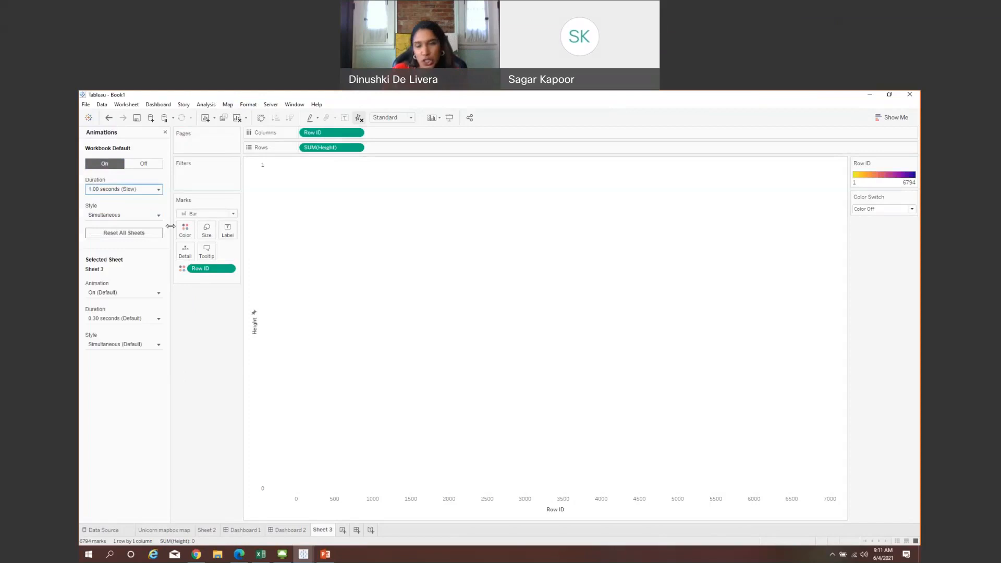
- Preview the bar animation by switching Color Switch to Color On and back to Color Off twice
left_click(881, 208)
left_click(879, 218)
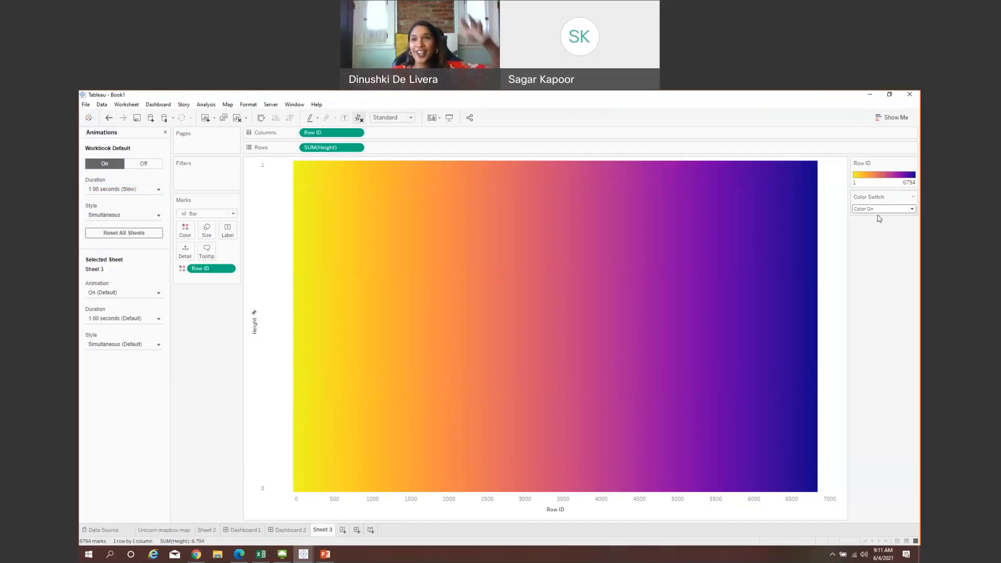
left_click(879, 209)
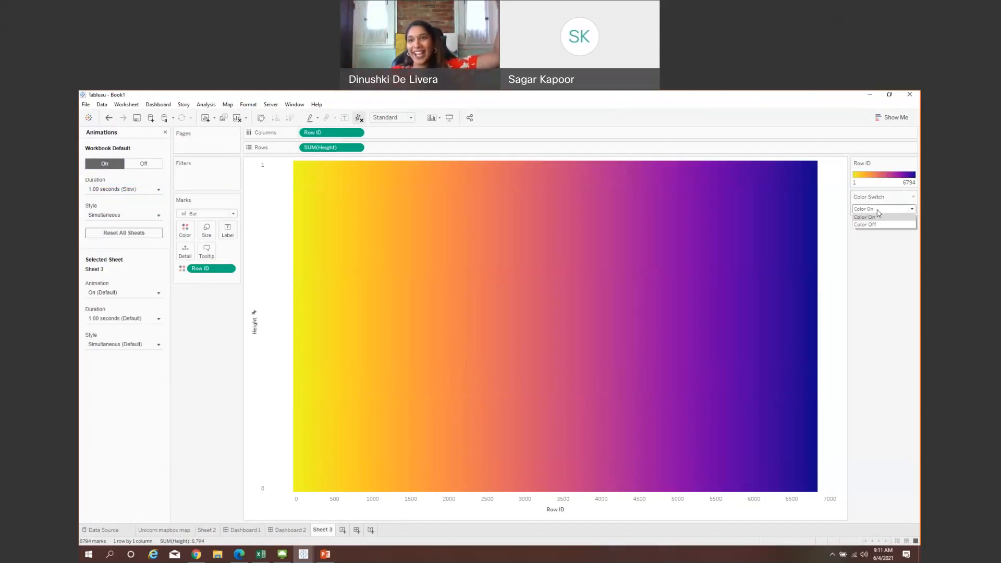
left_click(880, 225)
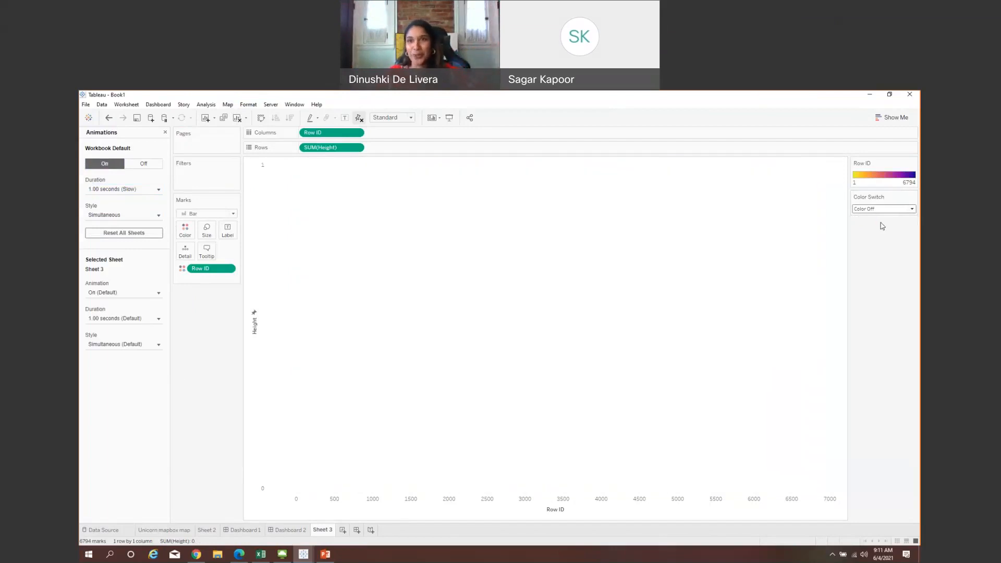
left_click(881, 211)
left_click(880, 223)
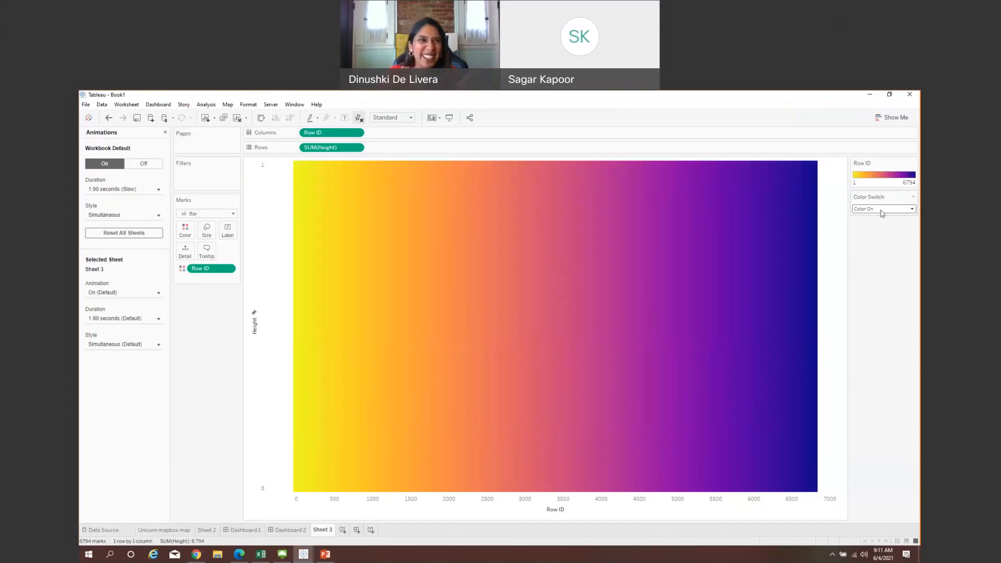
left_click(881, 211)
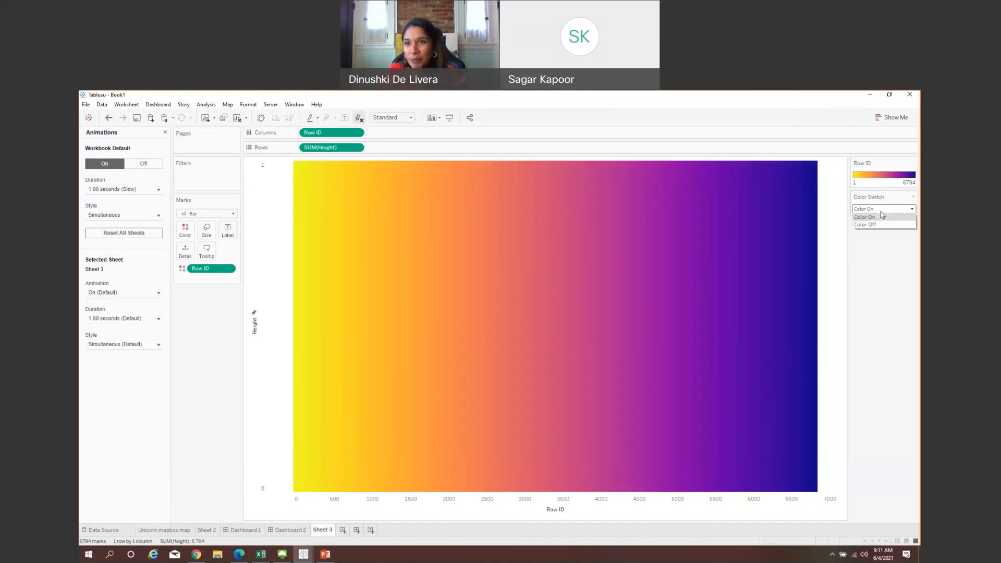
left_click(883, 225)
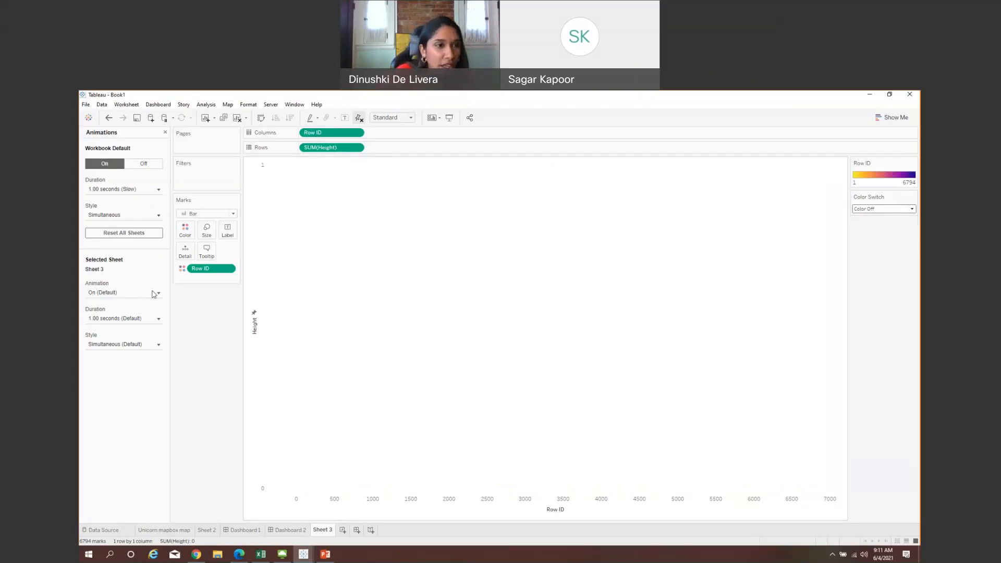
- Set the workbook's default animation duration to 2.00 seconds (Very Slow) and switch Color Switch to Color On
left_click(141, 191)
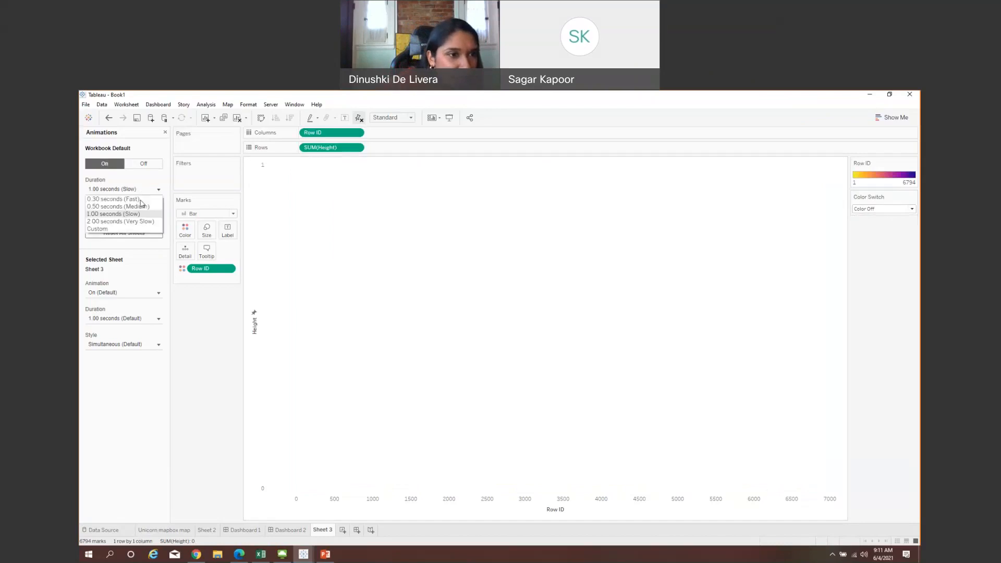
left_click(143, 222)
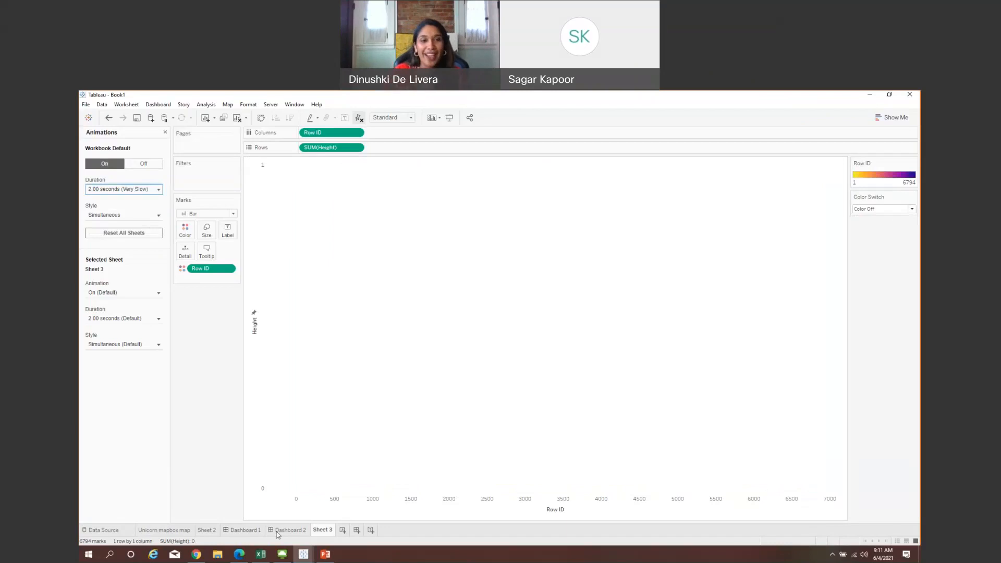
mouse_move(325, 531)
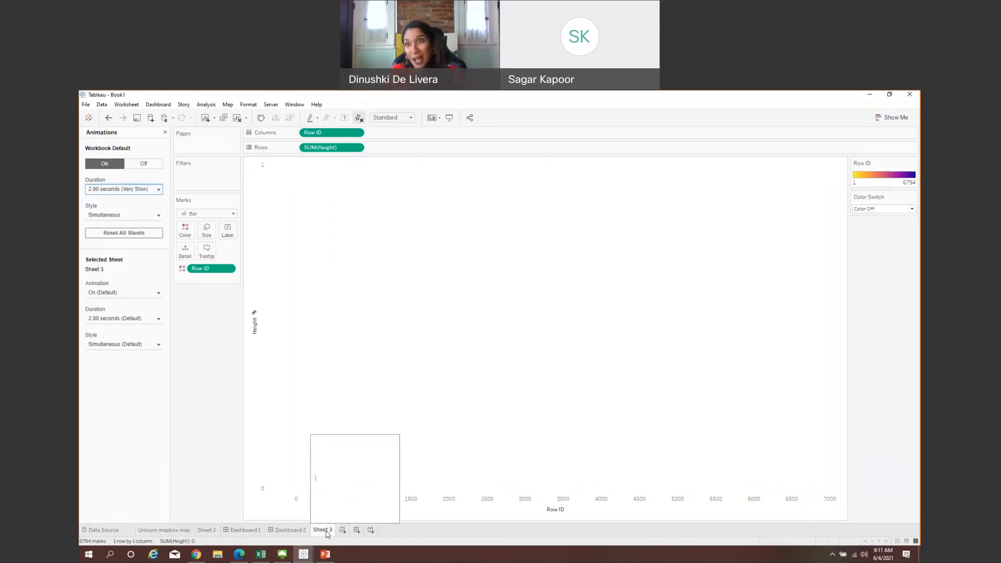
left_click(875, 208)
left_click(876, 219)
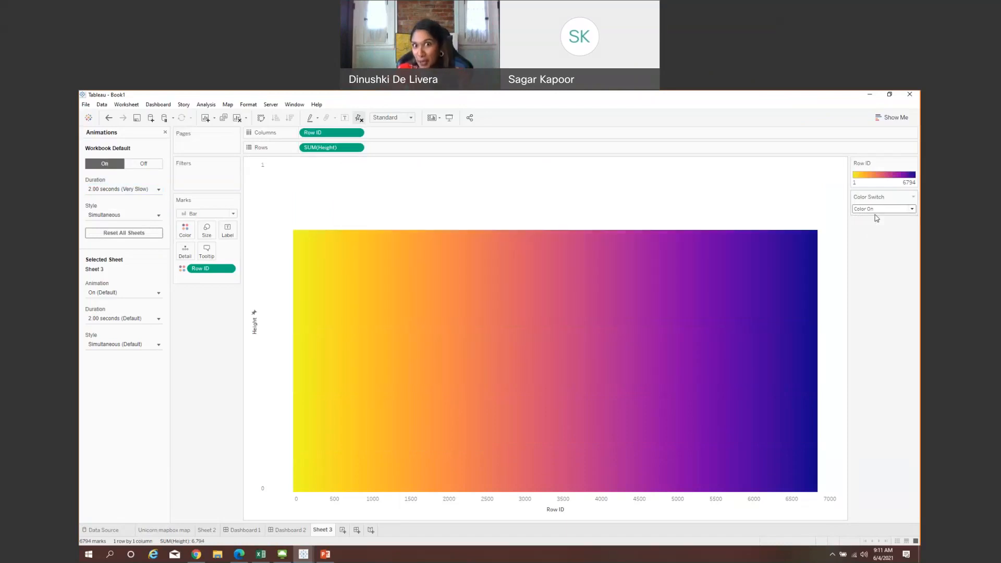
- Add Sheet 3 as a floating item at the upper-left corner of Dashboard 1 and hide its title
left_click(258, 530)
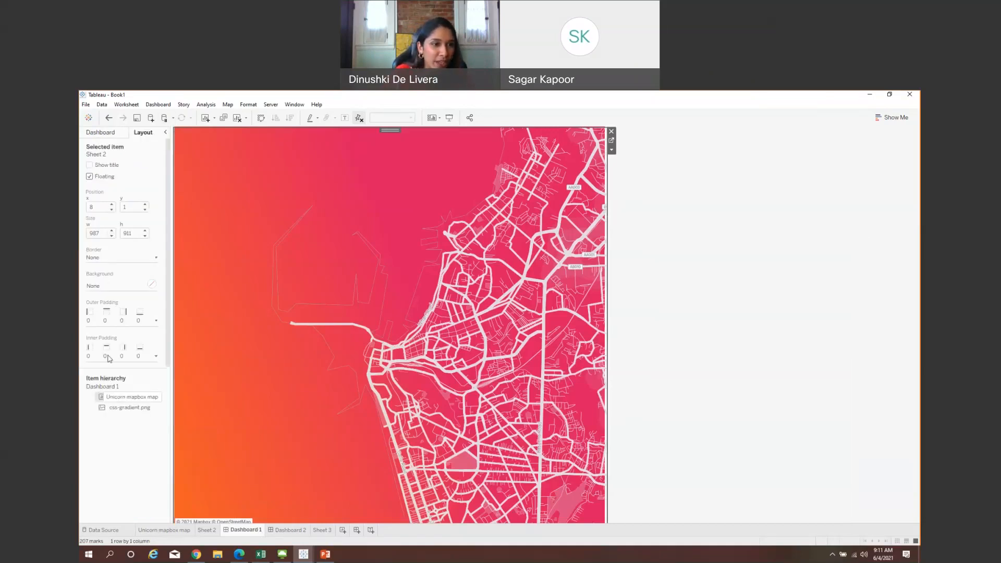
left_click(99, 133)
left_click_drag(107, 249, 175, 131)
right_click(188, 137)
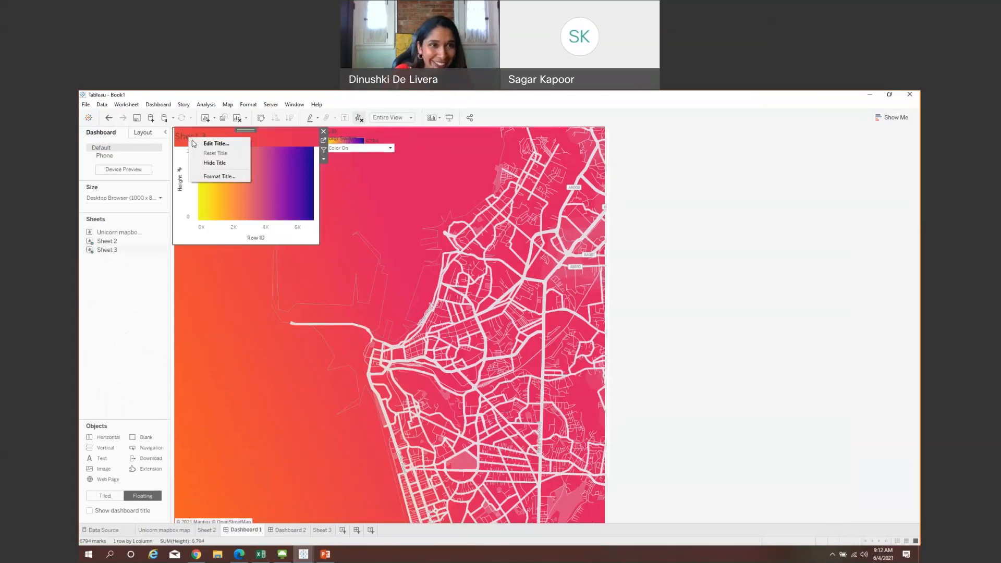
left_click(214, 163)
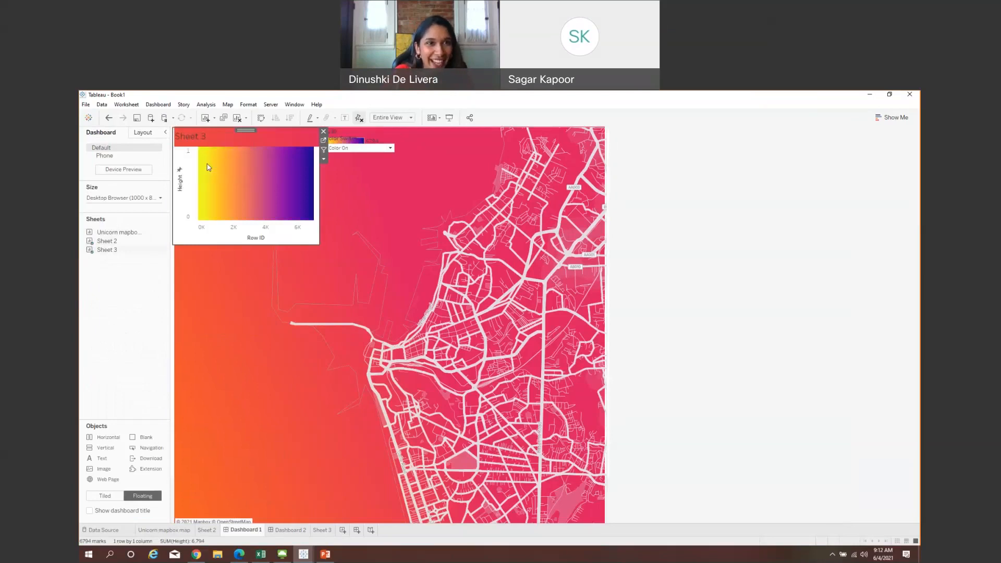
- Fix the end of the gradient chart's Row ID axis at 6700 and hide the axis header
double_click(250, 229)
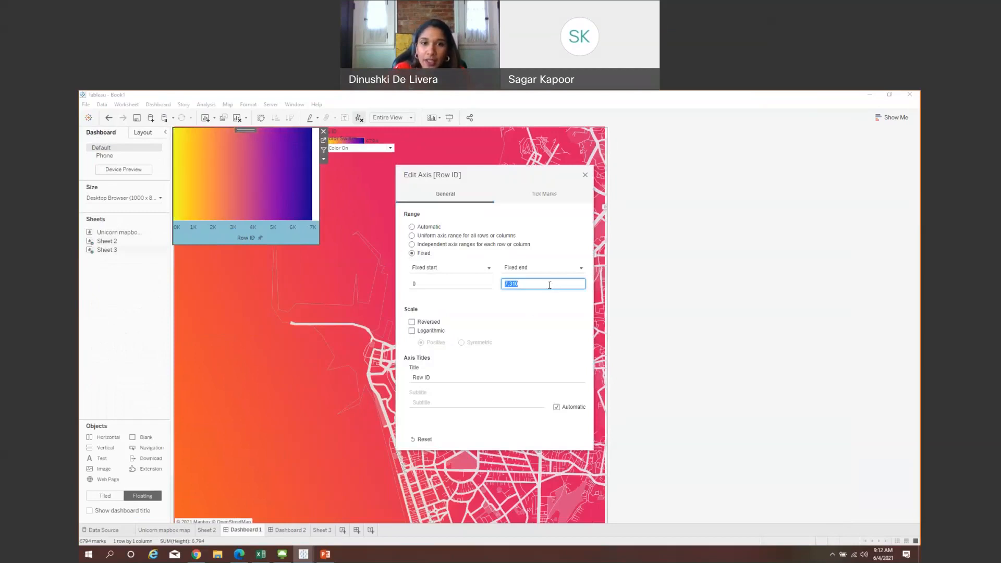
left_click(550, 285)
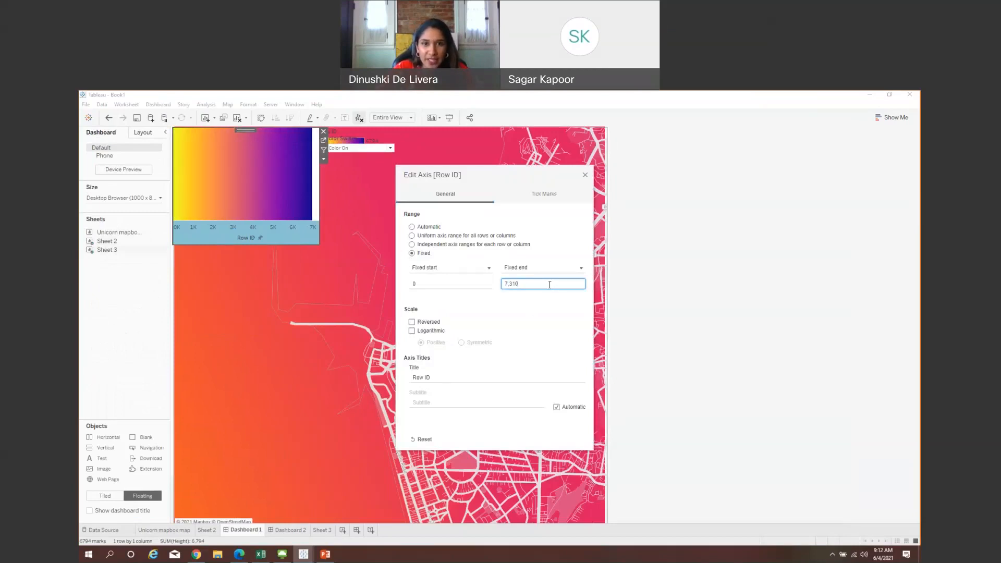
key("BackSpace")
key("BackSpace")
key("BackSpace")
key("BackSpace")
type("6700")
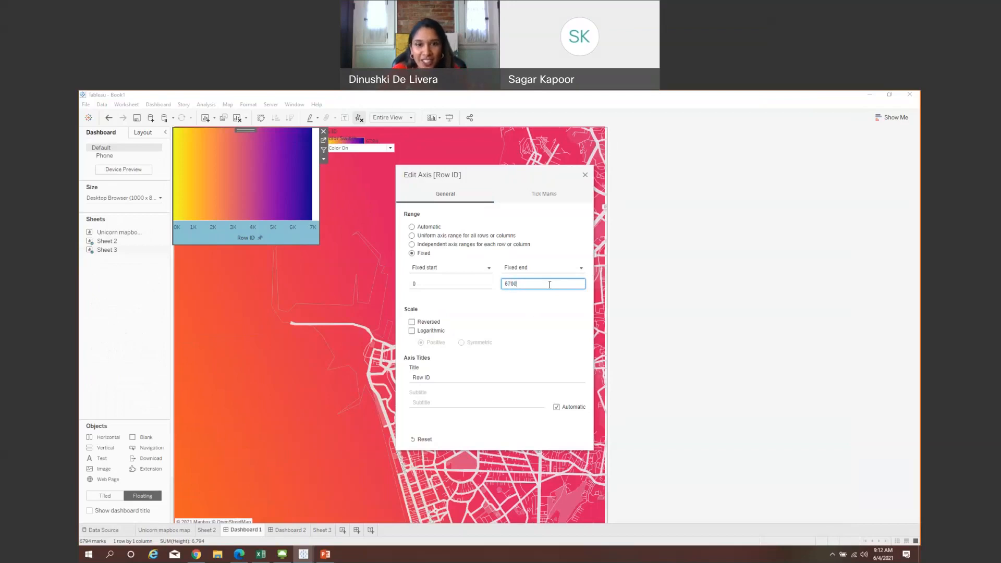
left_click(585, 174)
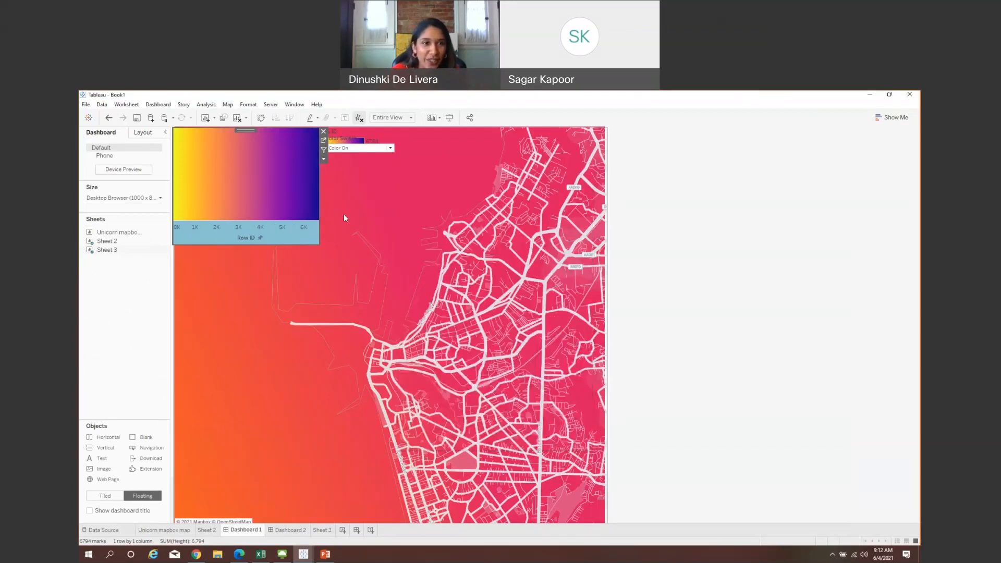
right_click(298, 230)
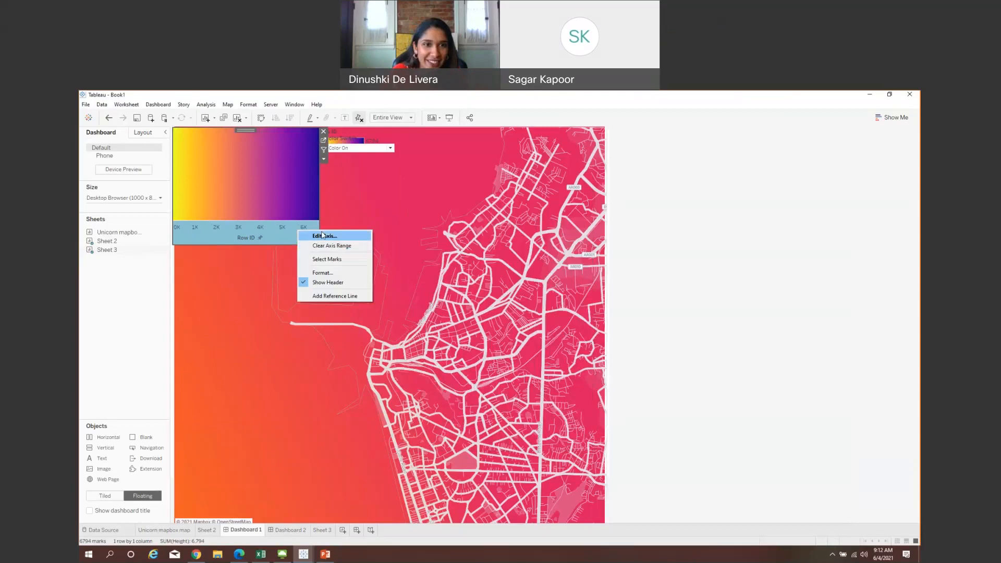
left_click(324, 282)
- Move the Color Switch control beyond the map's right edge and remove the Row ID color legend from the dashboard
left_click(378, 142)
left_click_drag(380, 131, 625, 131)
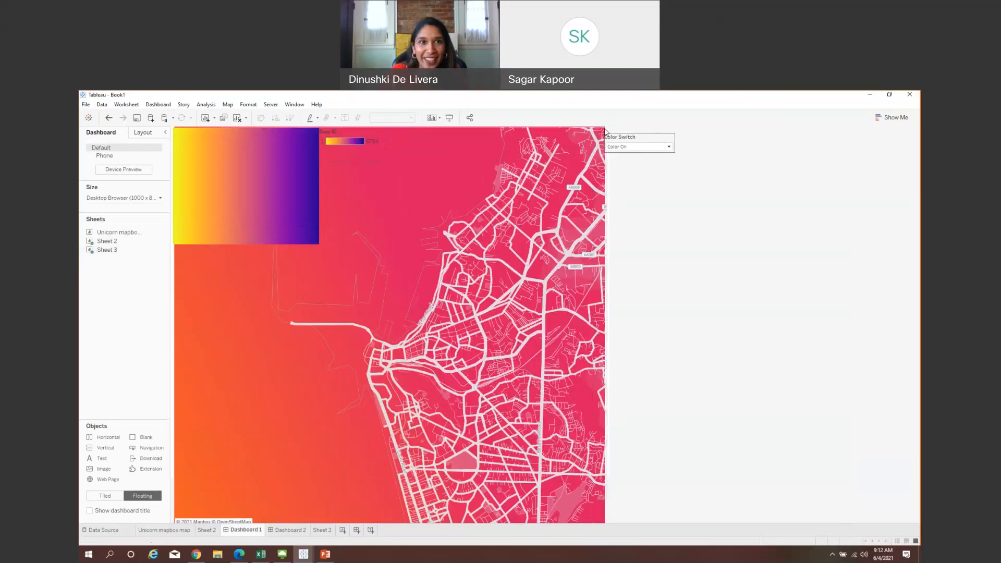
left_click(359, 141)
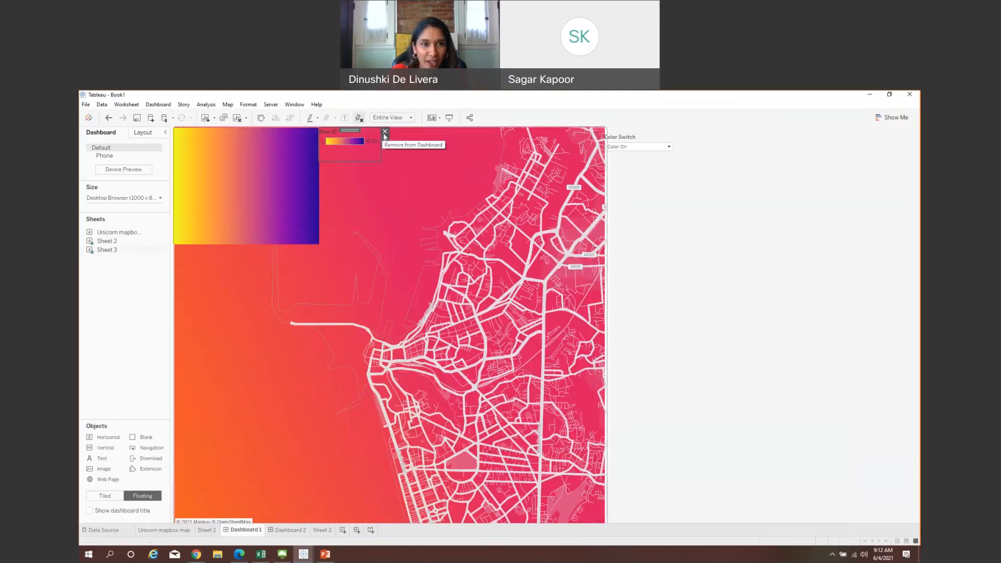
left_click(385, 132)
- Enlarge the floating Sheet 3 gradient so it covers the whole map area of Dashboard 1
left_click(316, 197)
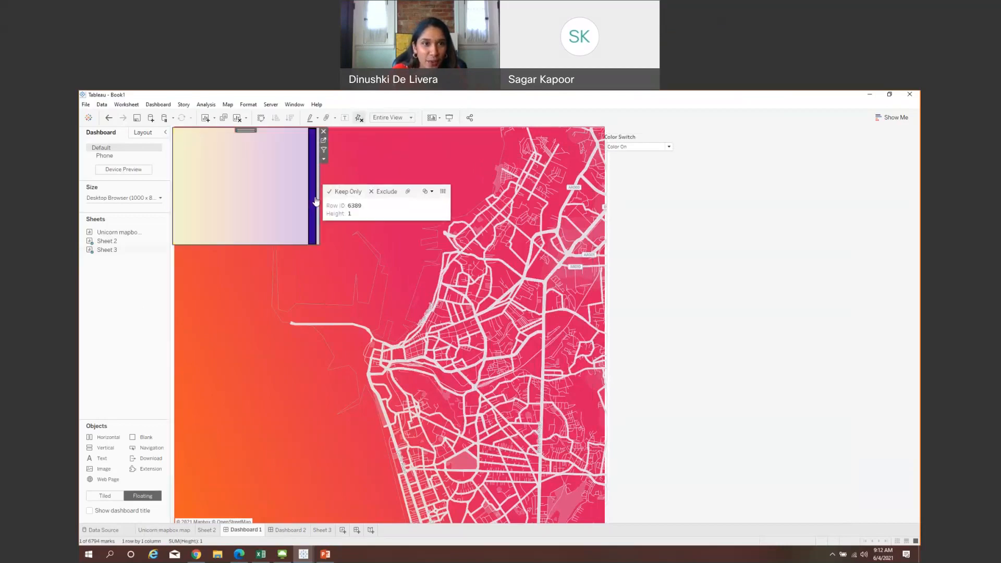
left_click(317, 234)
left_click_drag(319, 243, 605, 524)
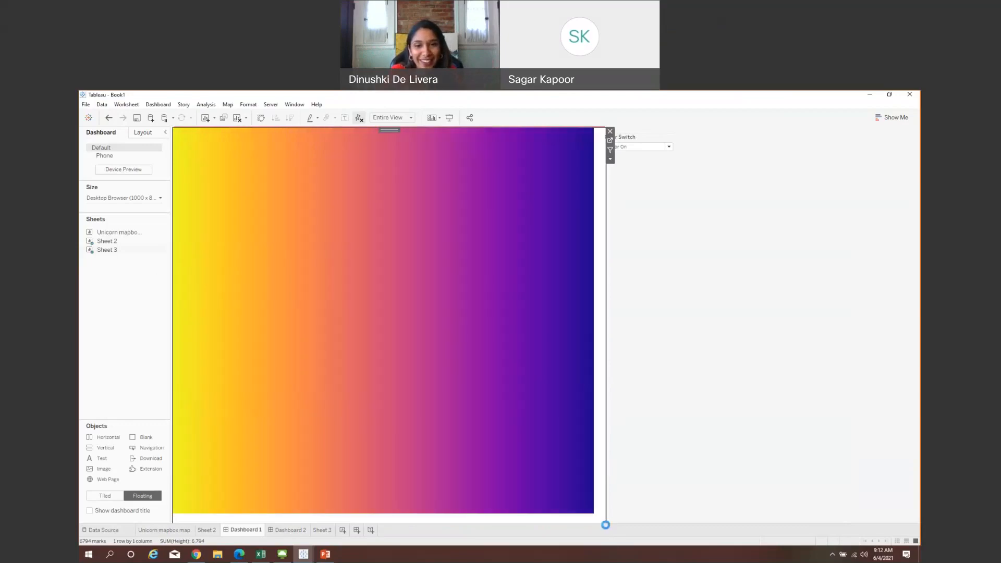
- Set the worksheet shading of the gradient sheet to None
right_click(378, 318)
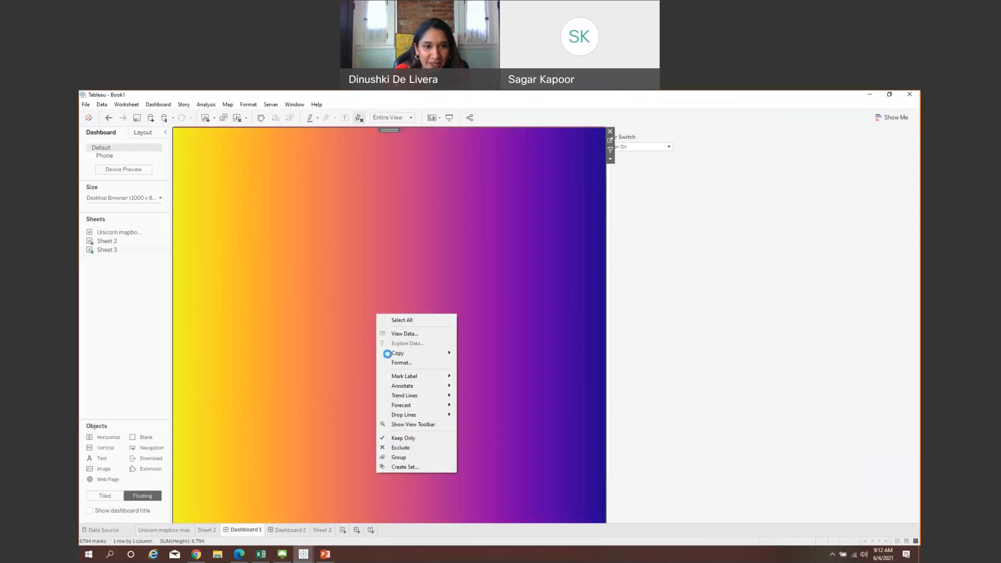
left_click(397, 362)
left_click(110, 148)
left_click(142, 187)
left_click(139, 198)
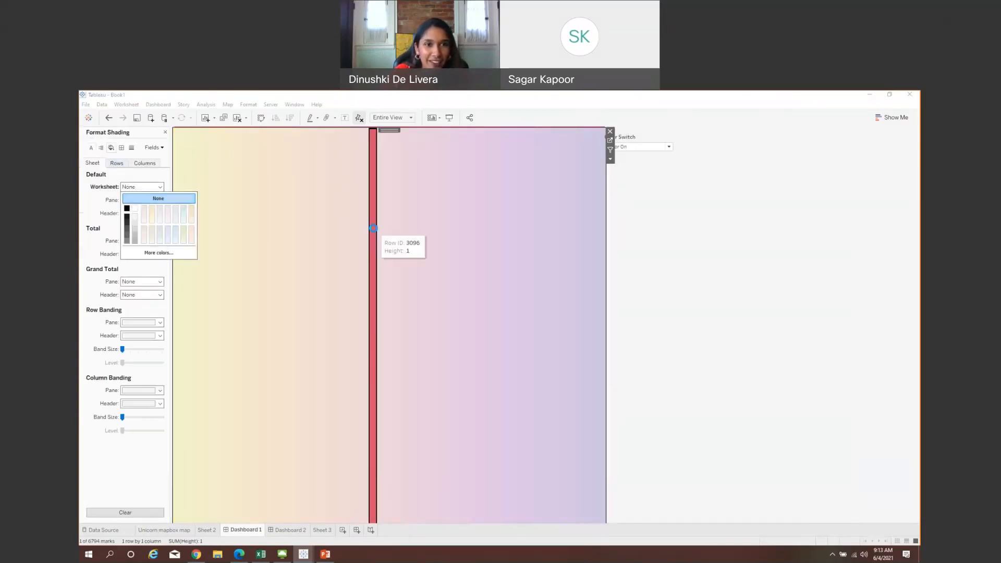
left_click(374, 232)
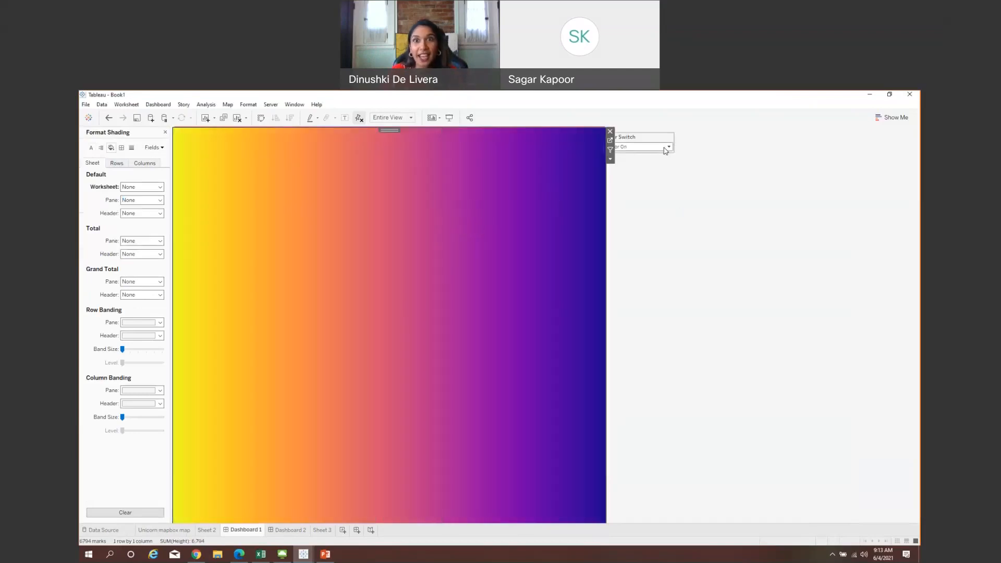
- Preview the gradient on the dashboard by switching Color Switch to Color Off and back to Color On
left_click(668, 147)
left_click(659, 163)
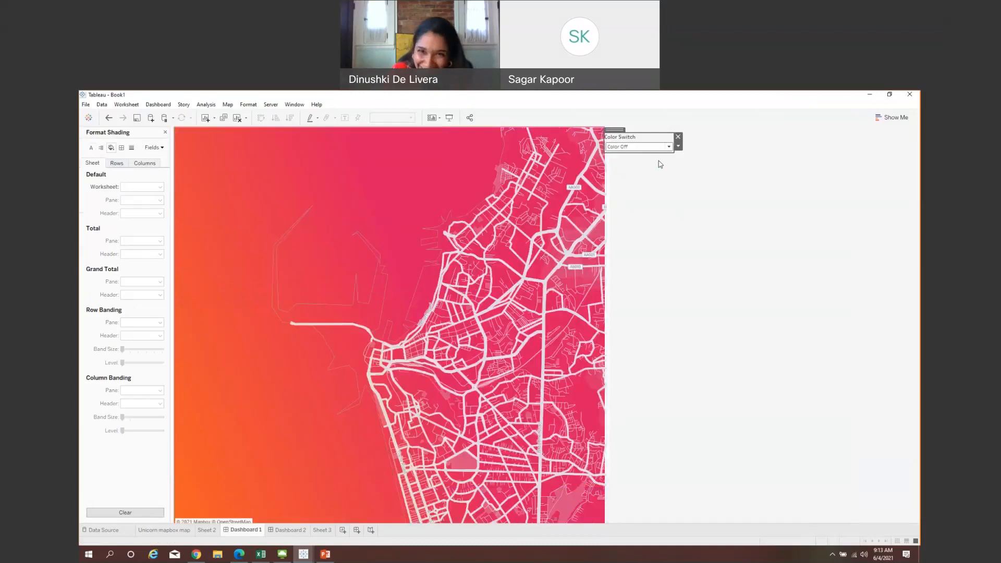
left_click(661, 147)
left_click(656, 156)
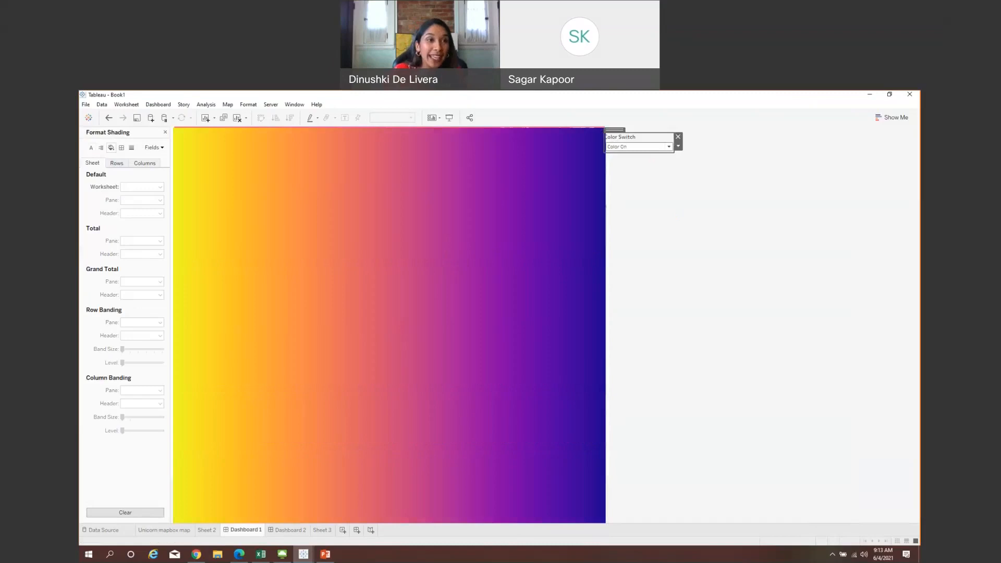
- Close the shading options and bring the floating Sheet 2 map to the front of the gradient
left_click(165, 133)
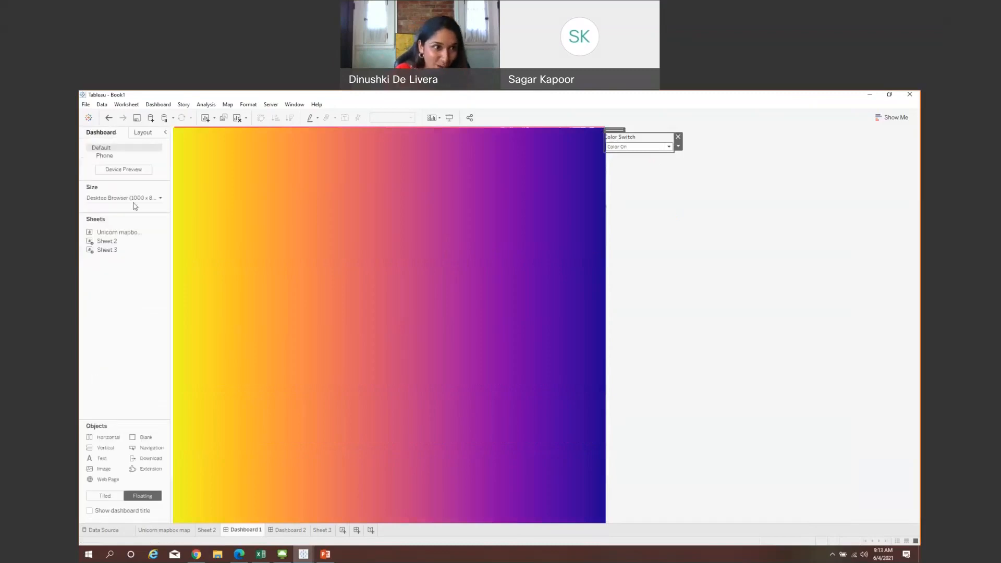
left_click(126, 241)
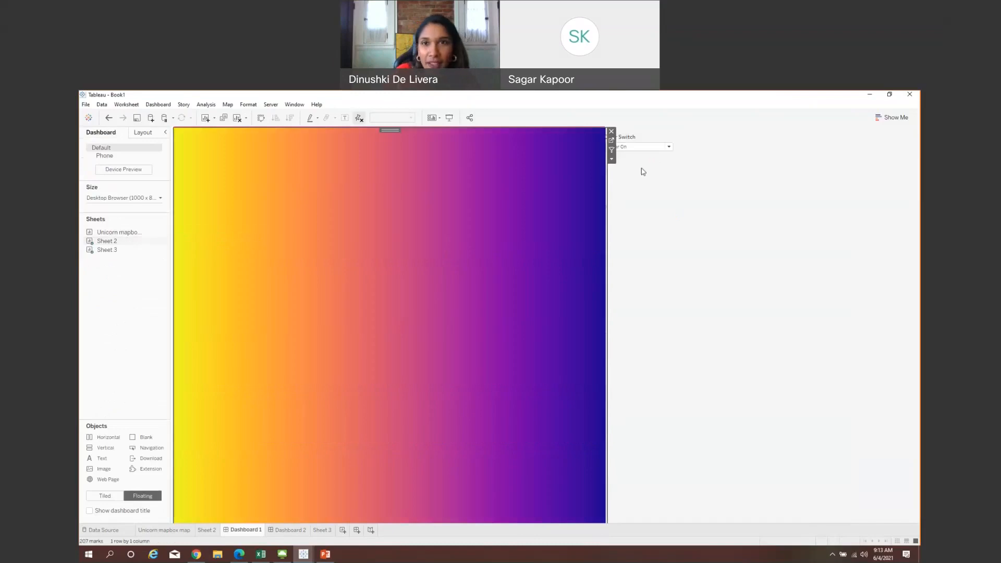
left_click(611, 159)
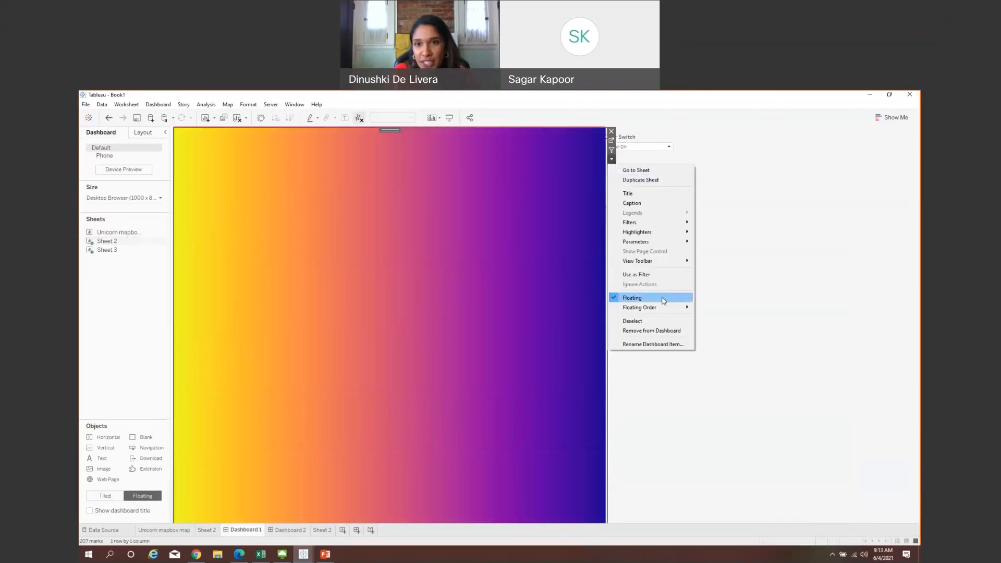
mouse_move(677, 307)
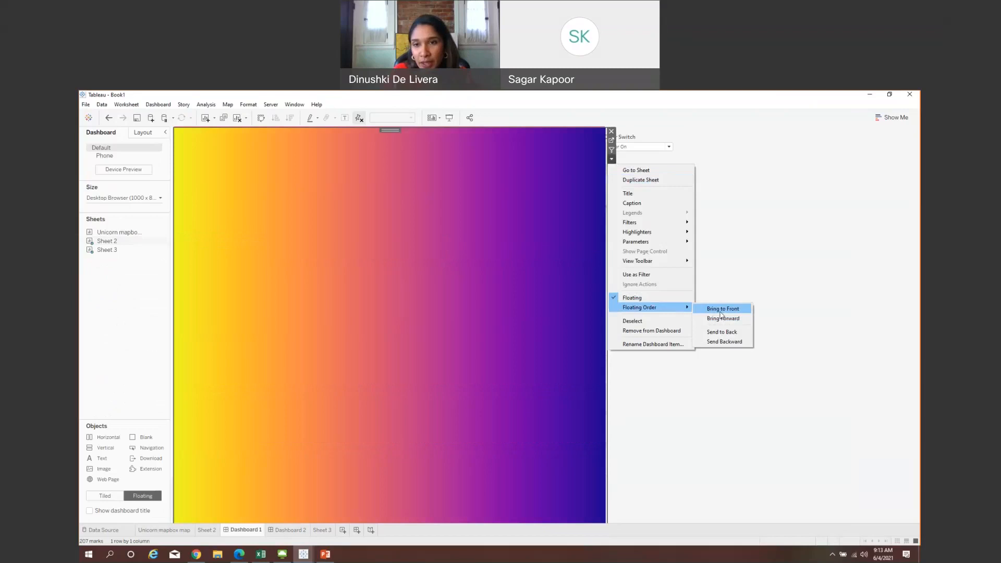
left_click(722, 309)
- Check the background transition behind the street map by setting Color Switch to Color Off, then Color On
left_click(670, 147)
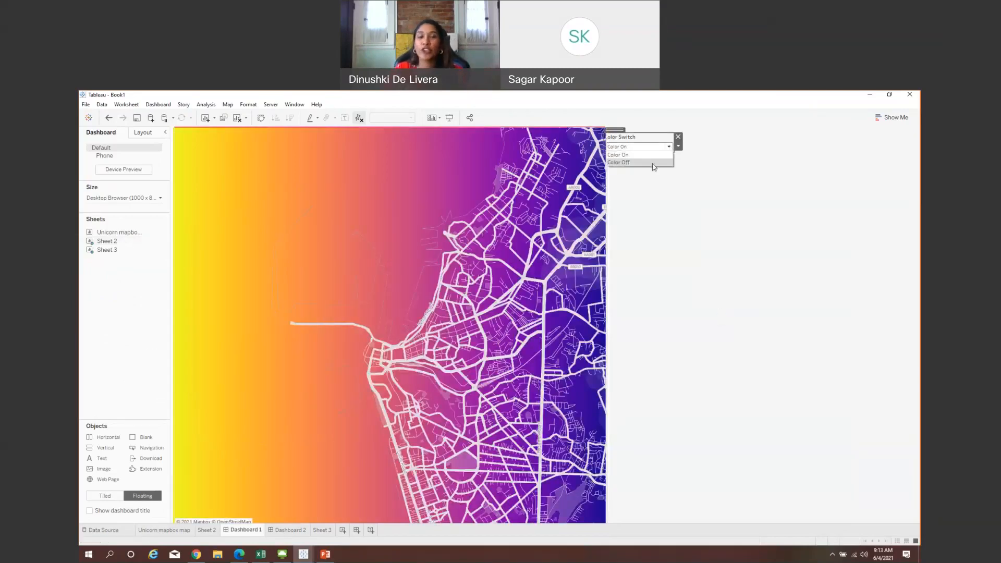
left_click(653, 163)
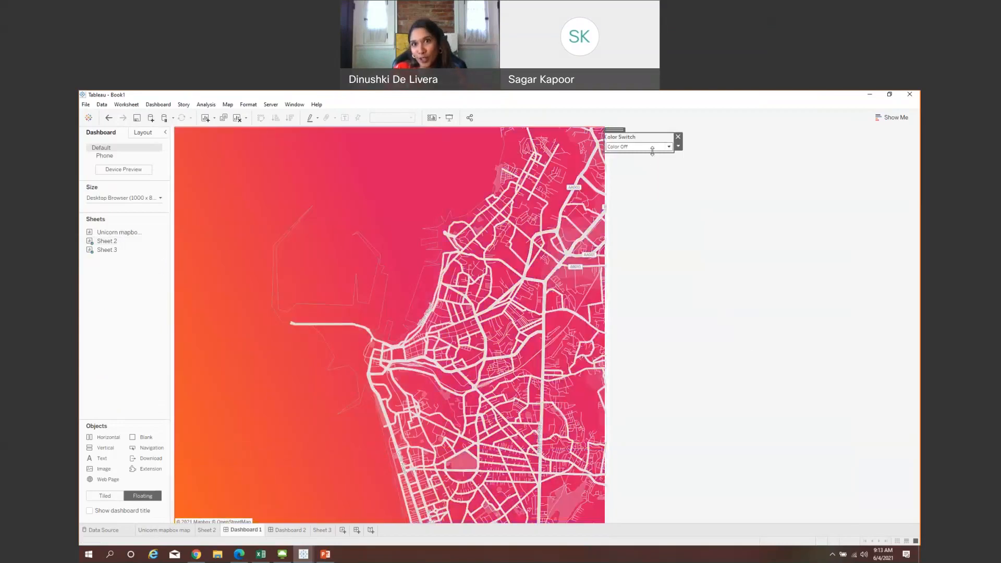
left_click(652, 150)
left_click(652, 154)
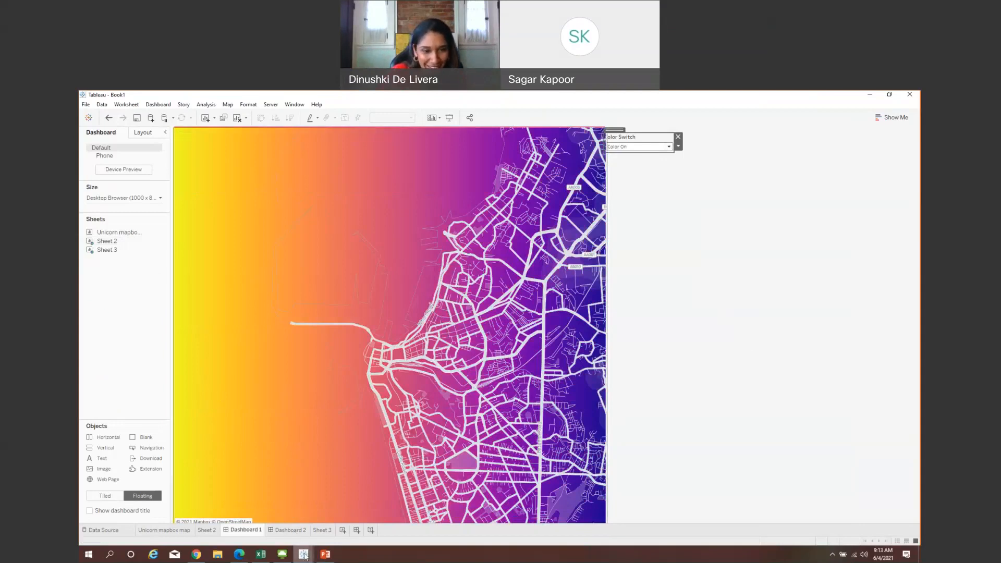
- Switch to the VizConnects workbook and open its Transition dashboard
mouse_move(305, 556)
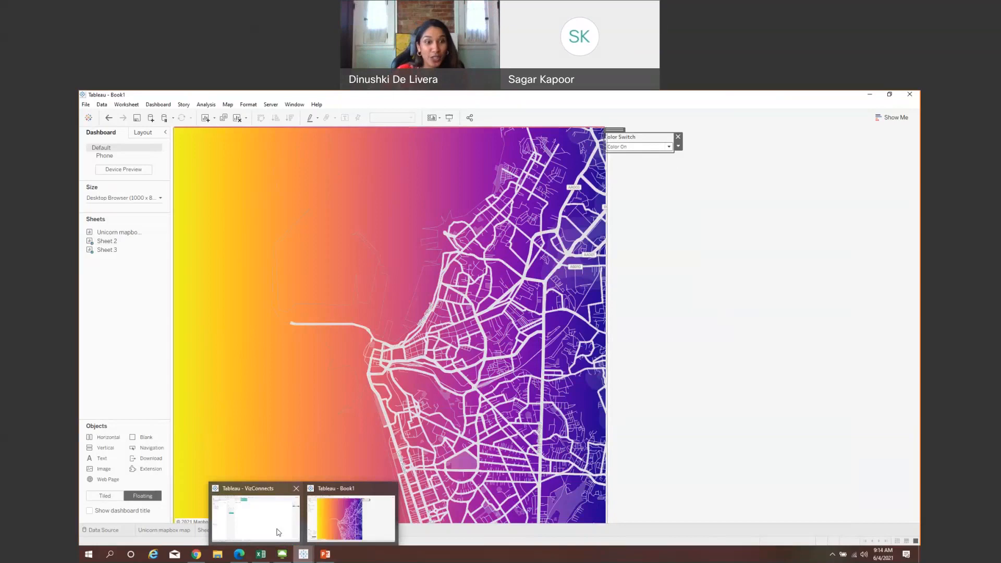
left_click(255, 518)
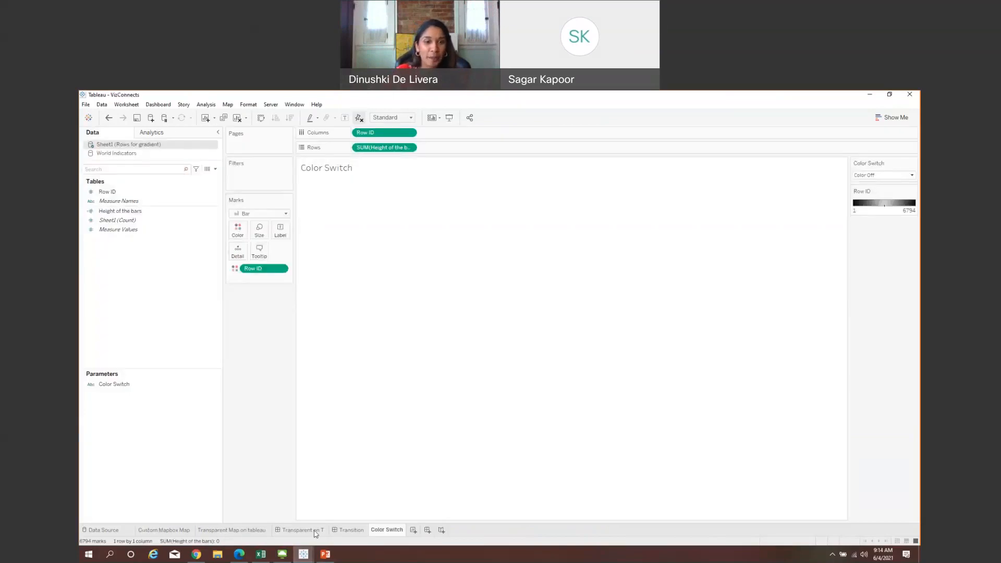
mouse_move(344, 531)
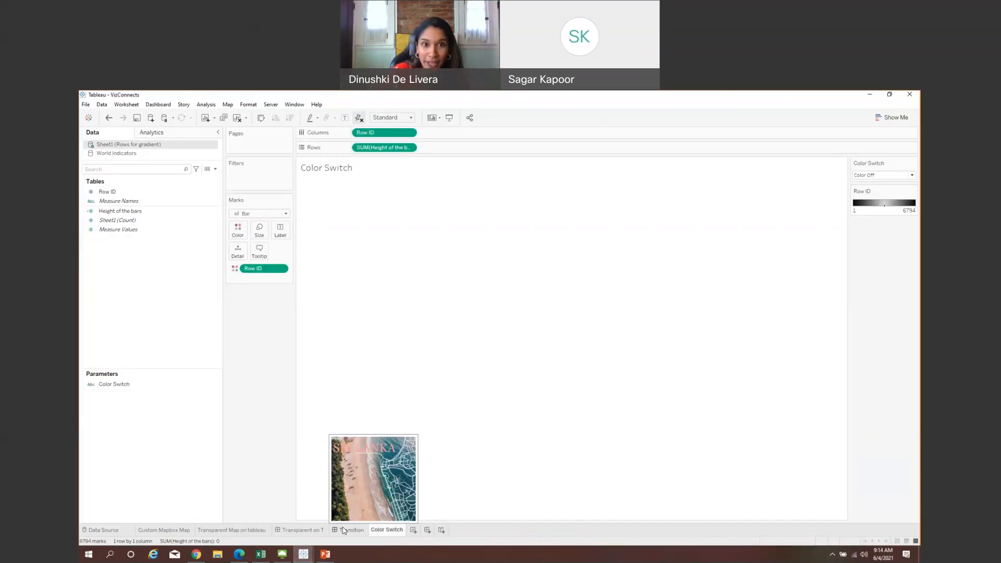
left_click(343, 530)
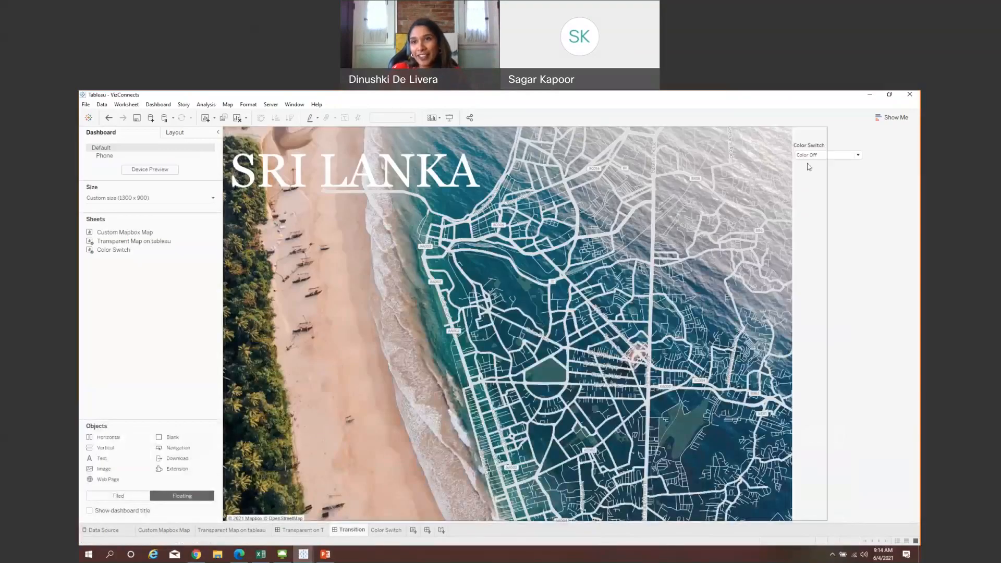
- Demonstrate the Sri Lanka dashboard's background transition by setting Color Switch to Color On and back to Color Off
left_click(839, 160)
left_click(837, 170)
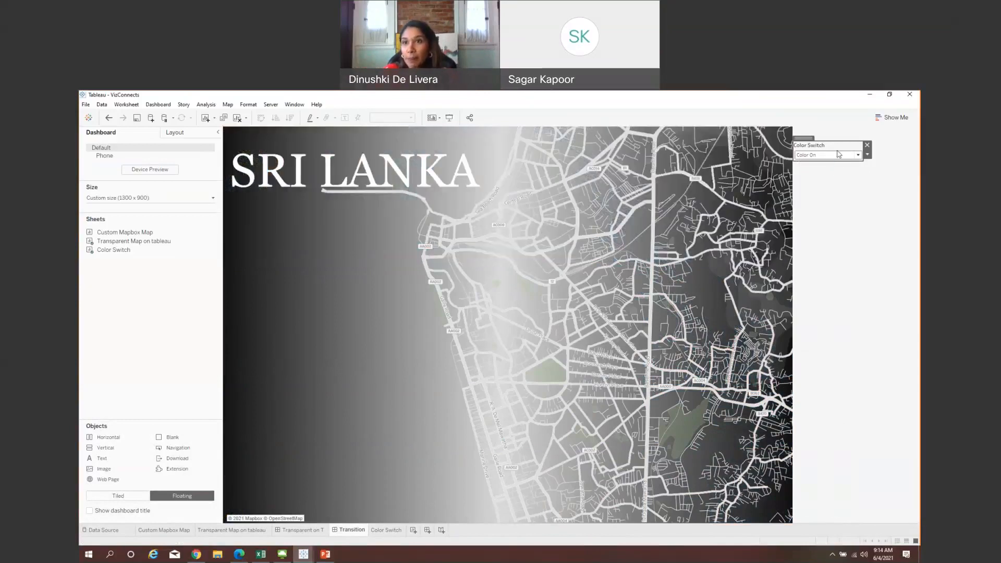
left_click(839, 154)
left_click(834, 165)
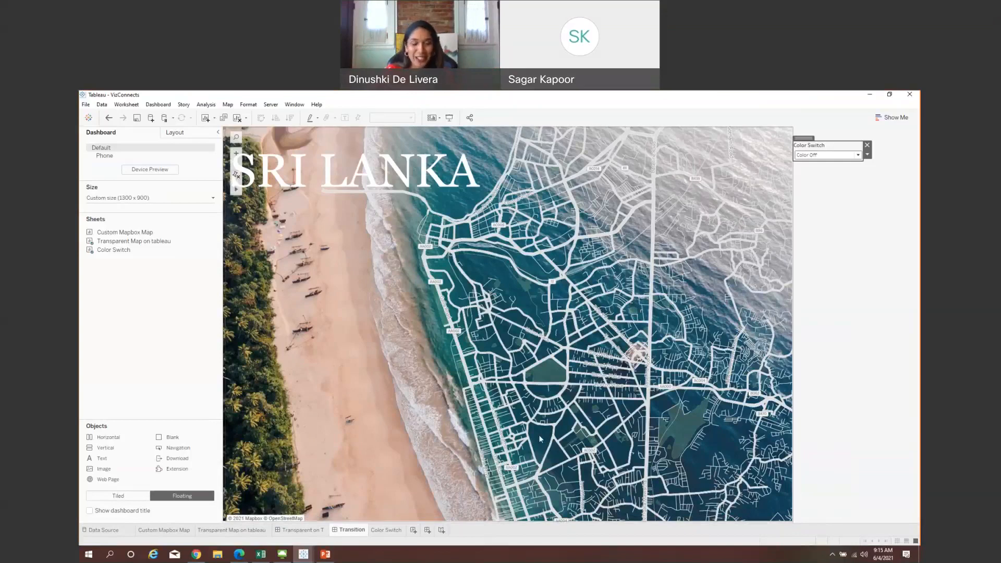
- Switch to the VizConnects presentation in PowerPoint and show the closing Questions? slide
key("alt+Tab")
left_click(127, 514)
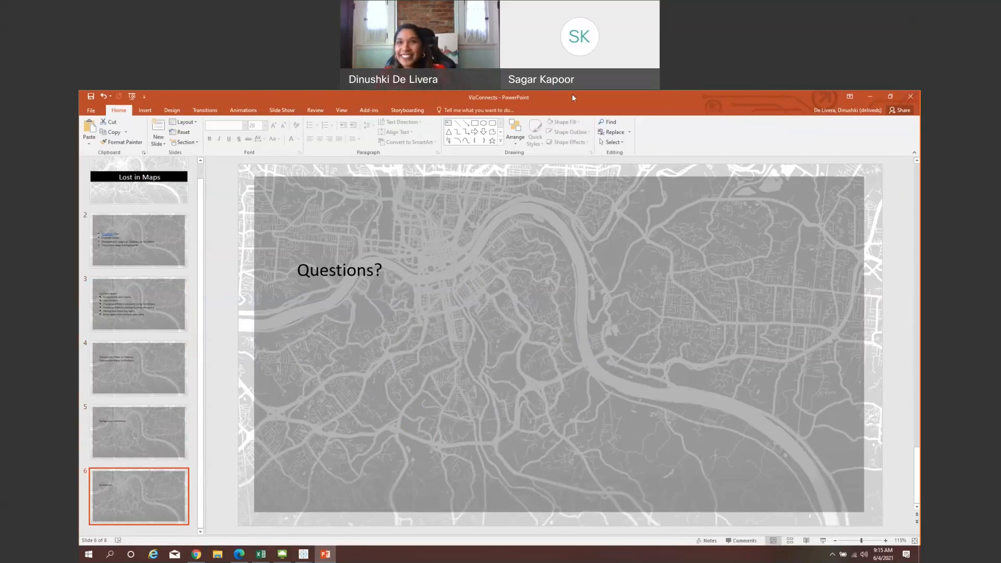
- Minimize the PowerPoint presentation and return to the Sri Lanka Transition dashboard in Tableau
left_click(891, 95)
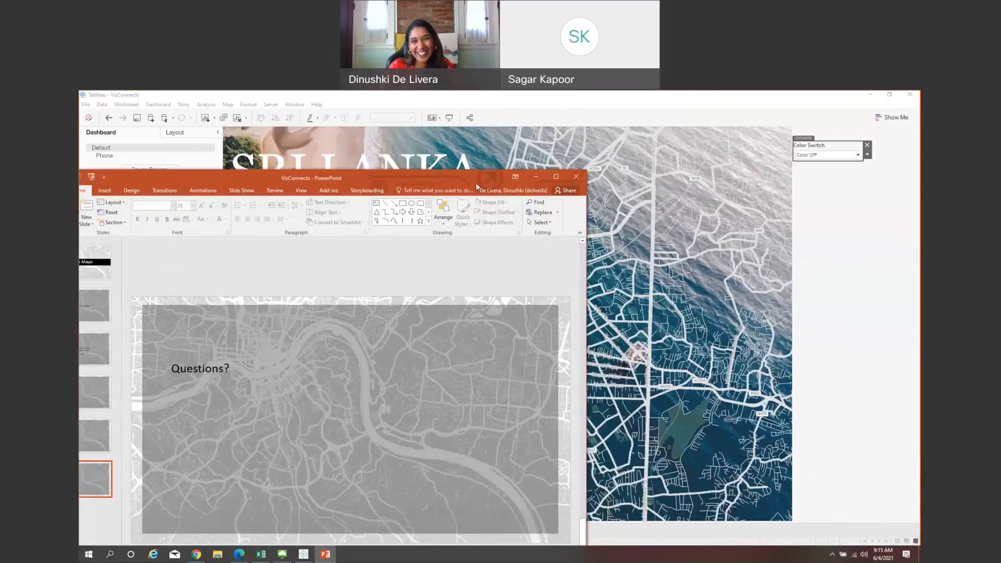
left_click(535, 178)
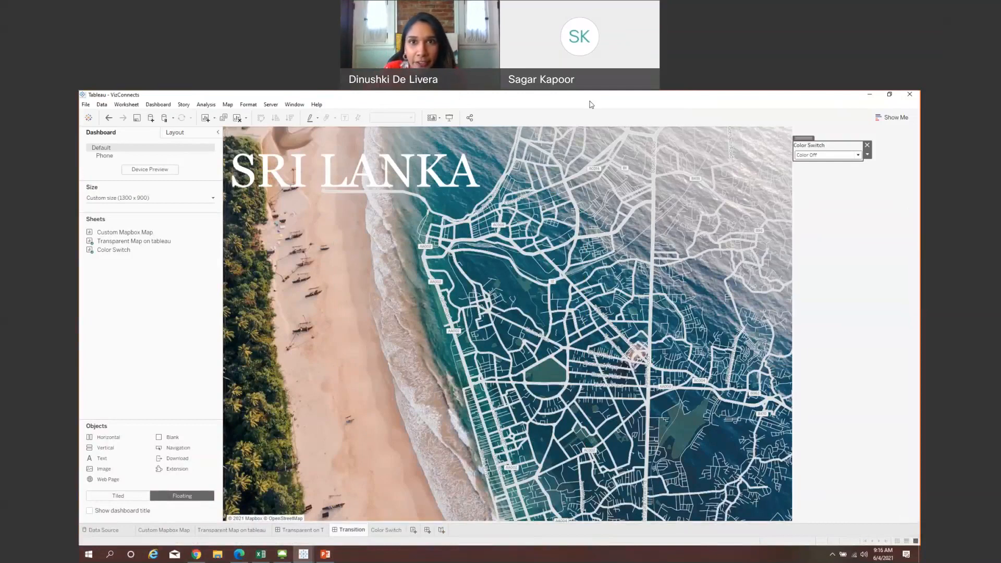
left_click(905, 300)
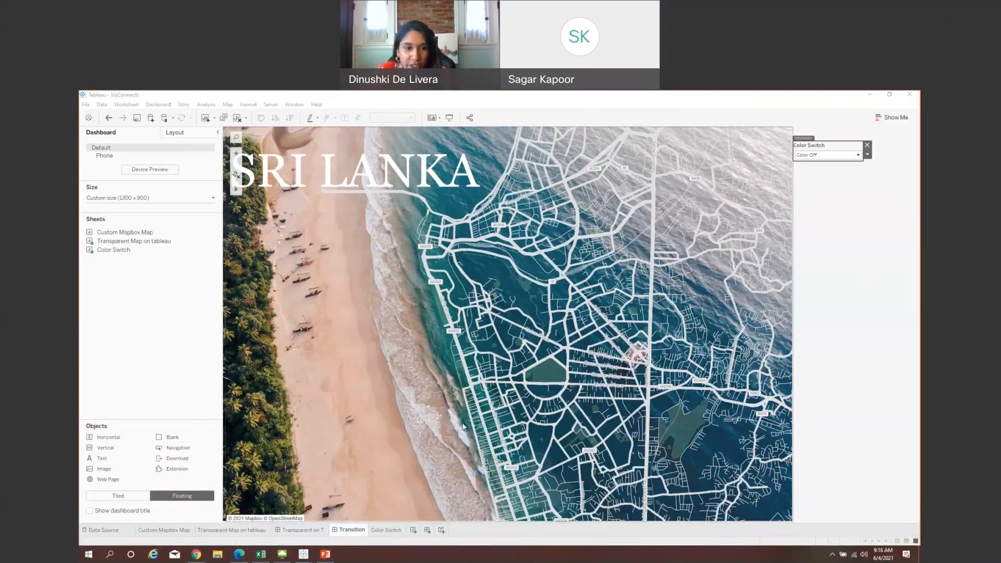
- Open the Color Switch sheet, review the Height of the bars calculation, and close it without changes
left_click(386, 529)
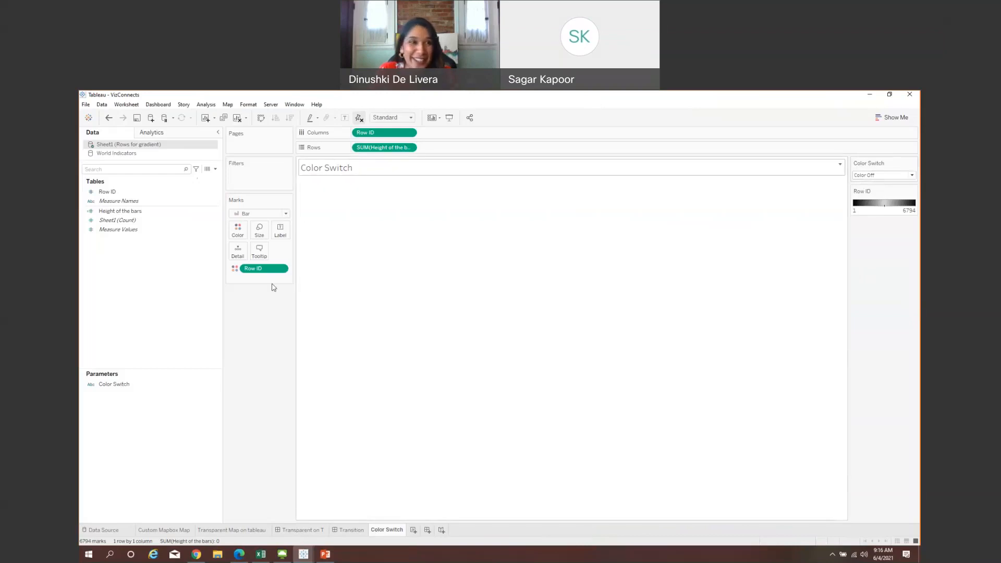
left_click(127, 389)
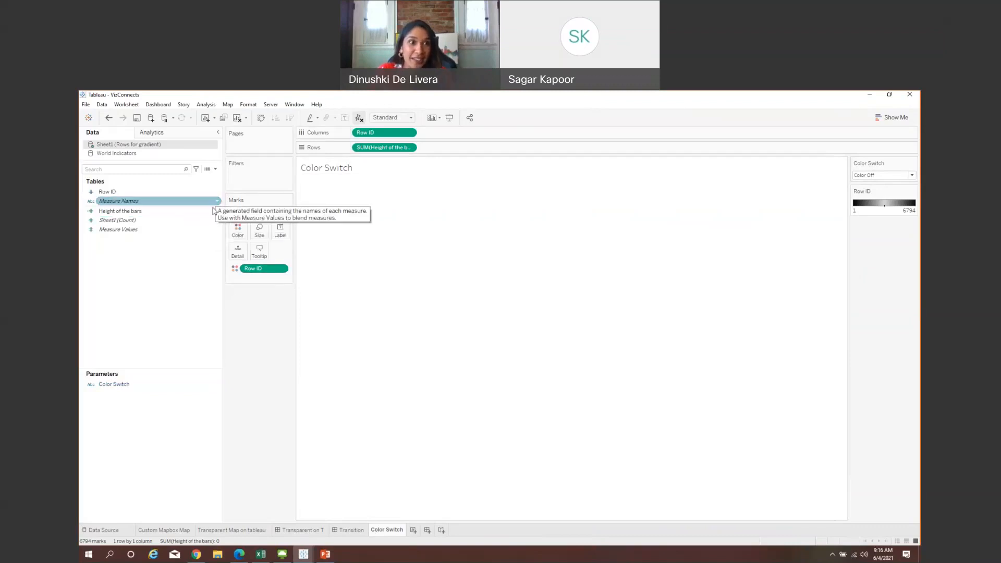
left_click(214, 213)
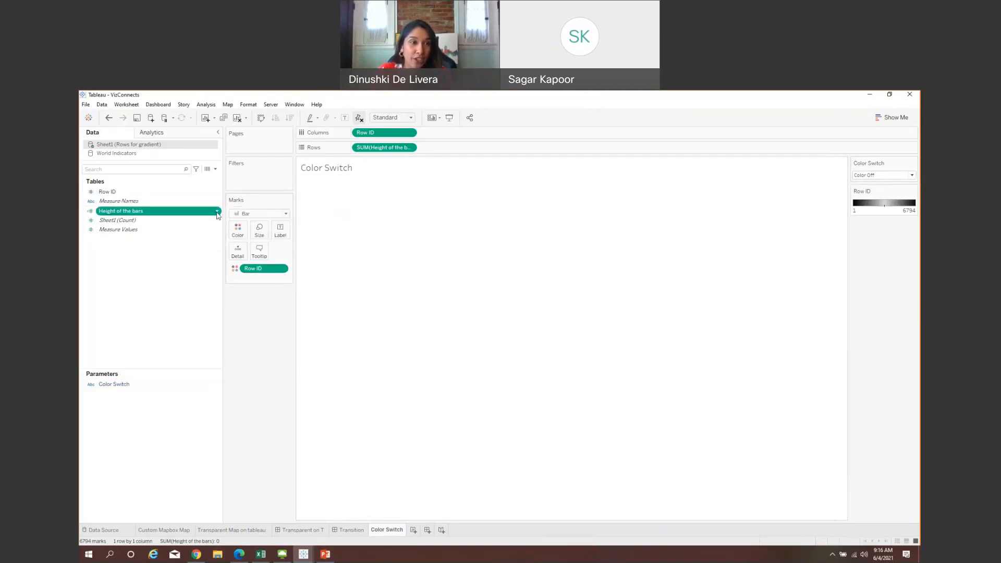
left_click(214, 213)
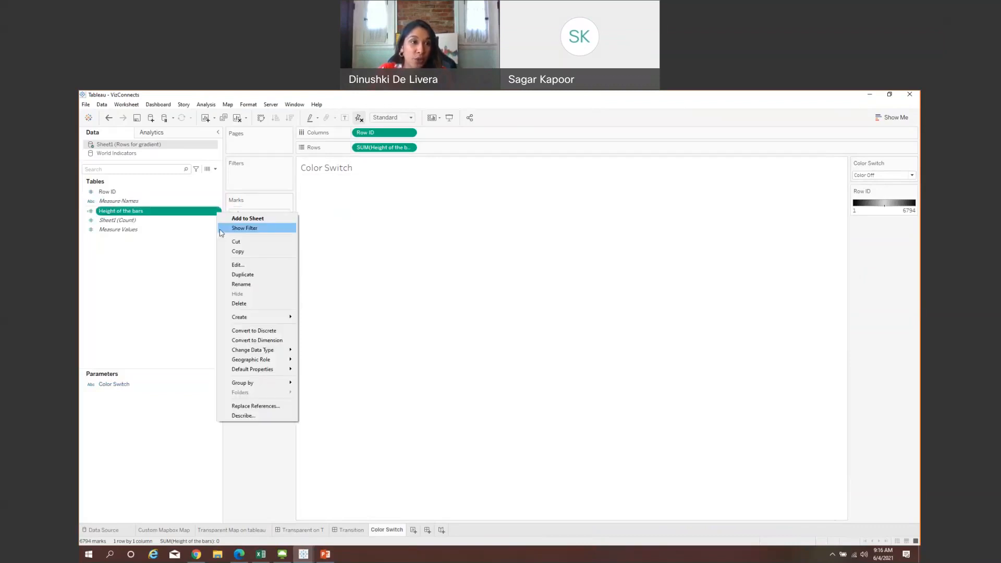
left_click(237, 265)
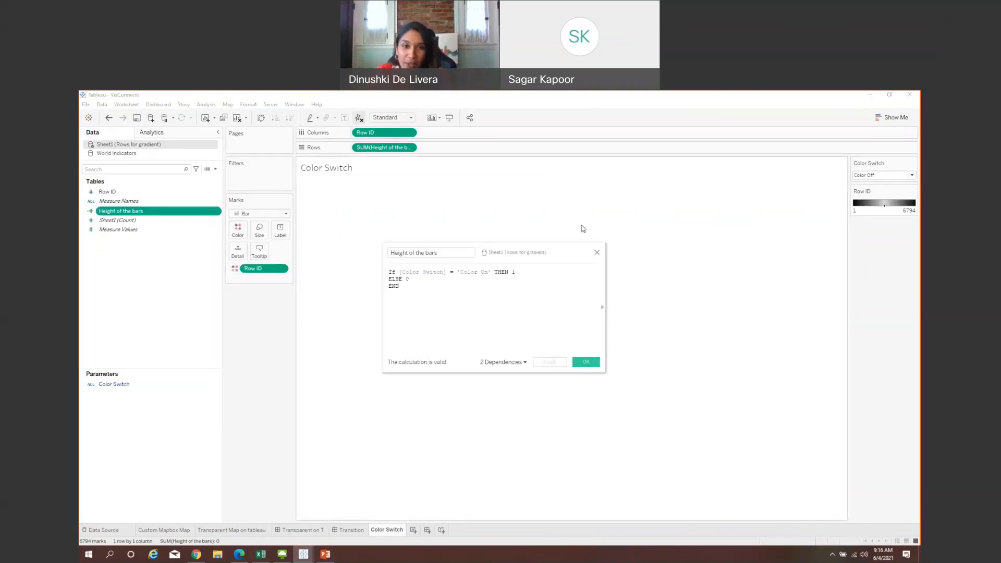
left_click(598, 252)
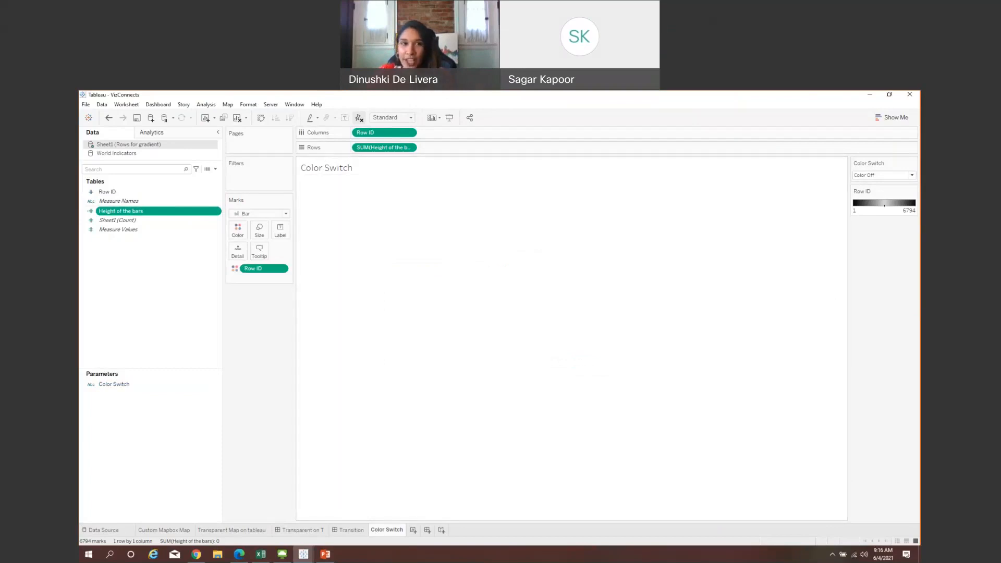
- Set the sheet's Color Switch to Color On and switch to the Book1 workbook's street map dashboard
left_click(870, 177)
left_click(871, 184)
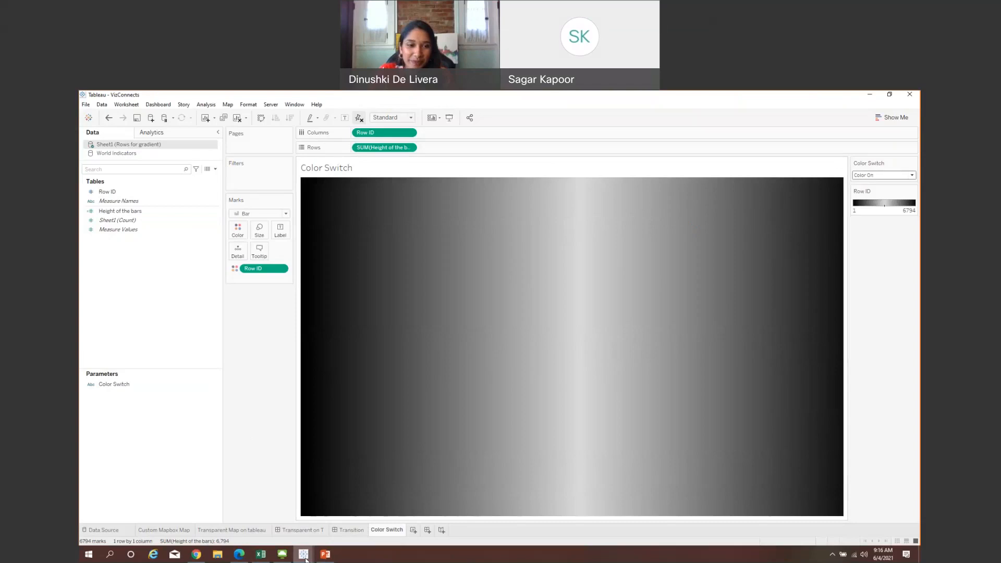
mouse_move(303, 552)
left_click(332, 537)
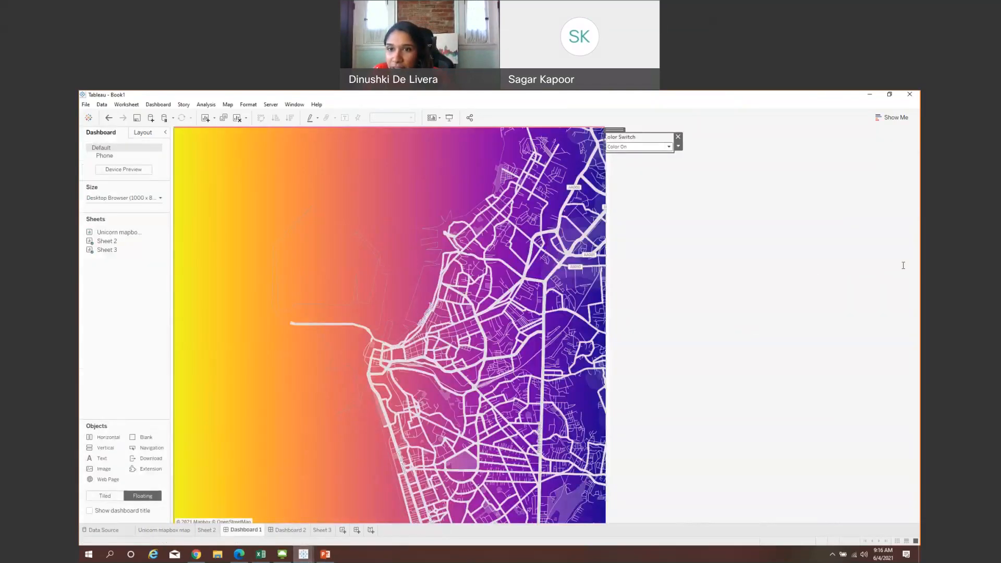
left_click(916, 254)
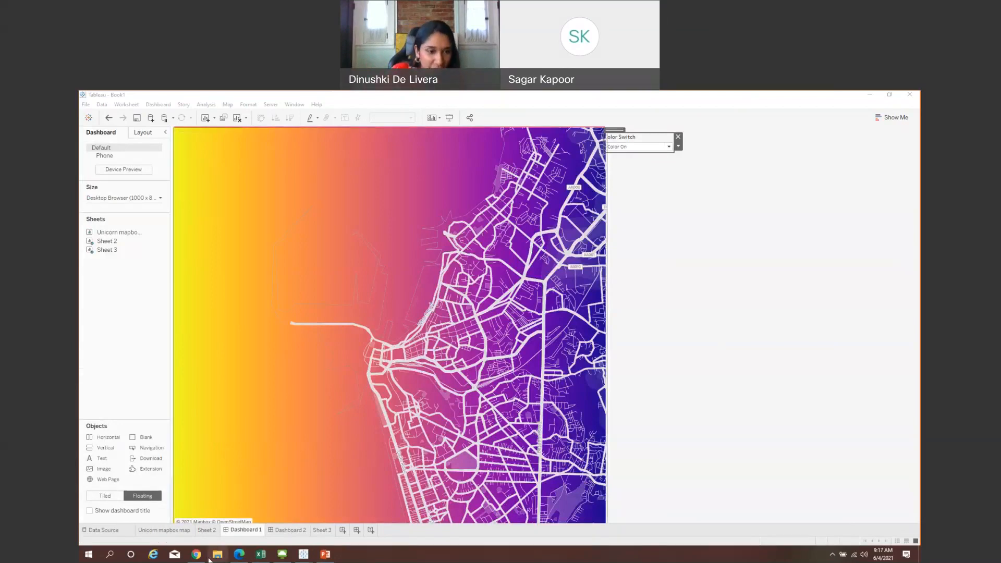
- Switch to Chrome, open Tableau Public in a new tab, and sign in with the saved account credentials
left_click(203, 537)
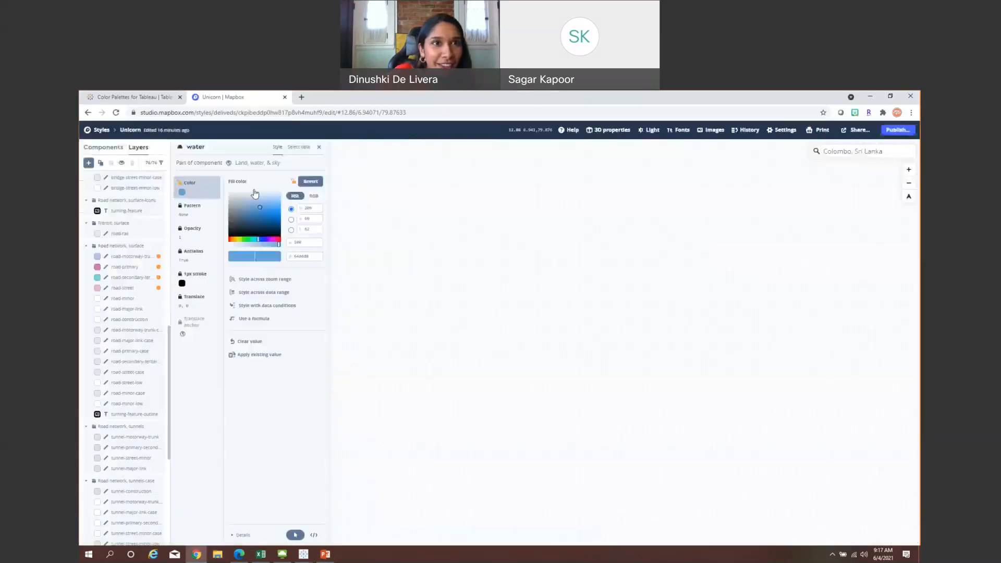
left_click(296, 97)
type("pu")
key("Return")
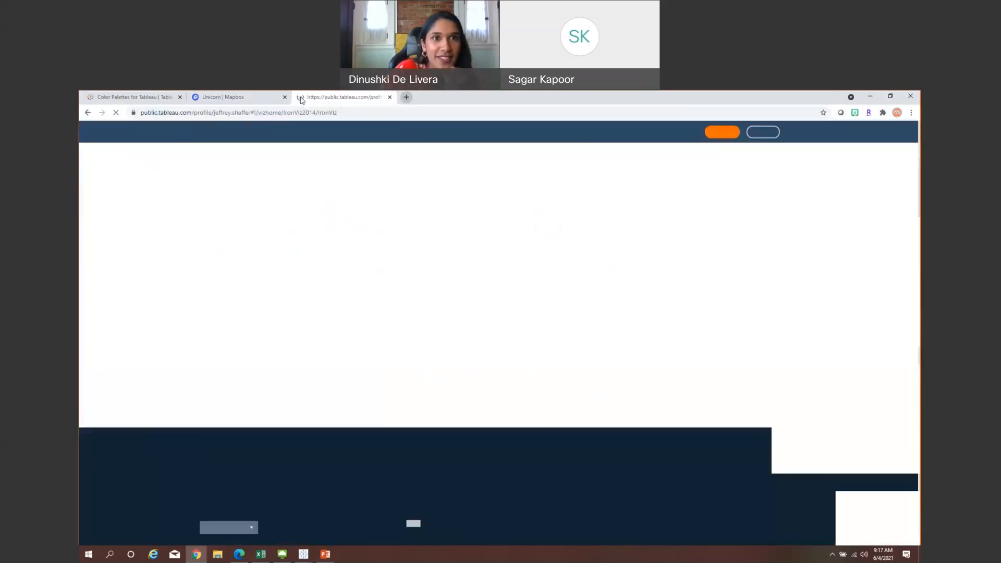
left_click(867, 131)
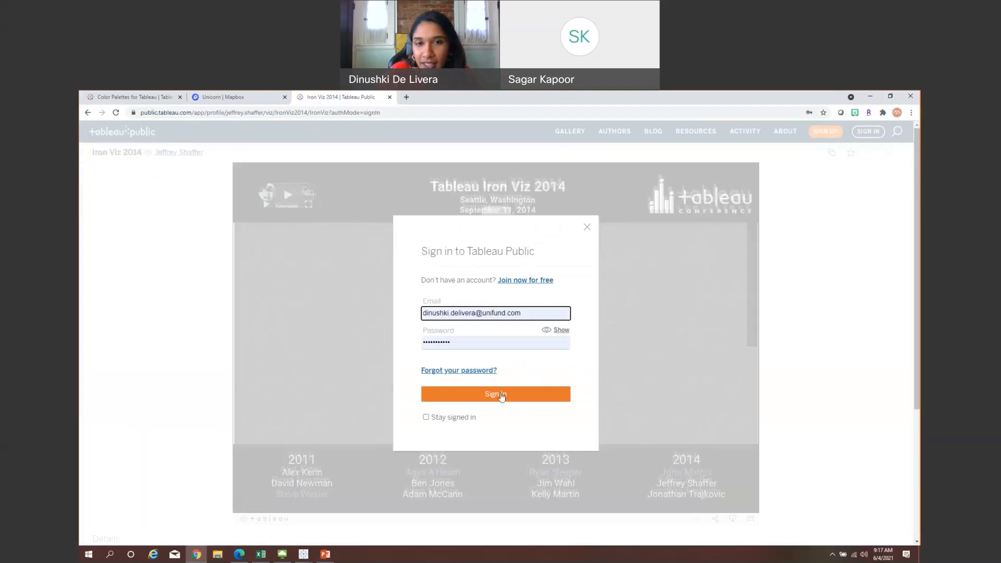
left_click(501, 395)
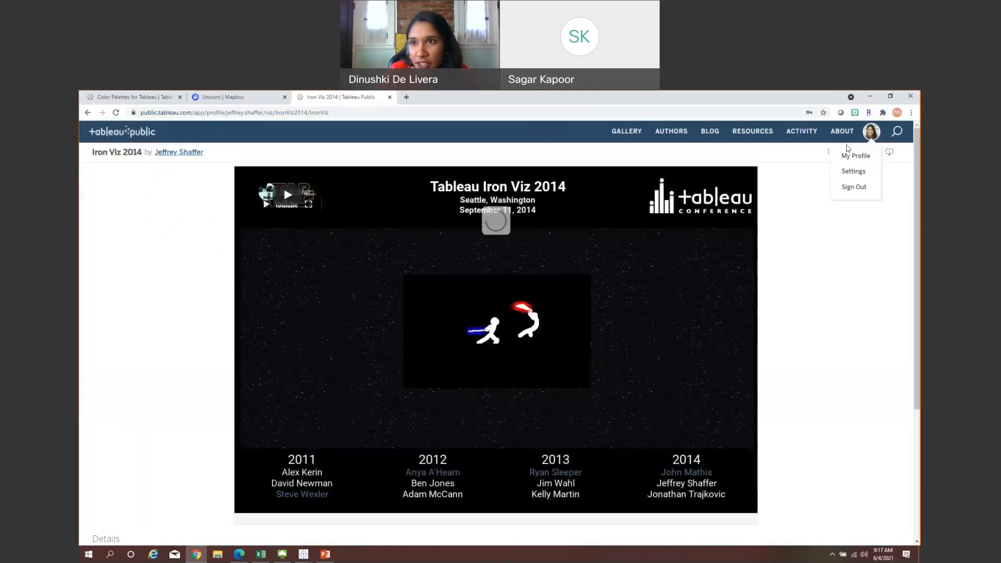
- Open the signed-in account's profile and view its Black Owned Cincy test dashboard
left_click(854, 155)
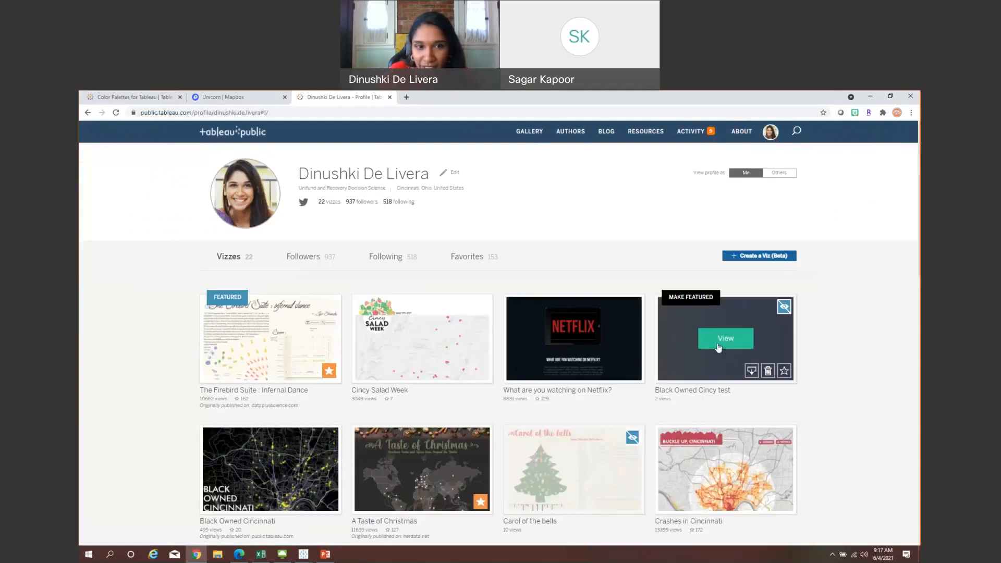
left_click(718, 344)
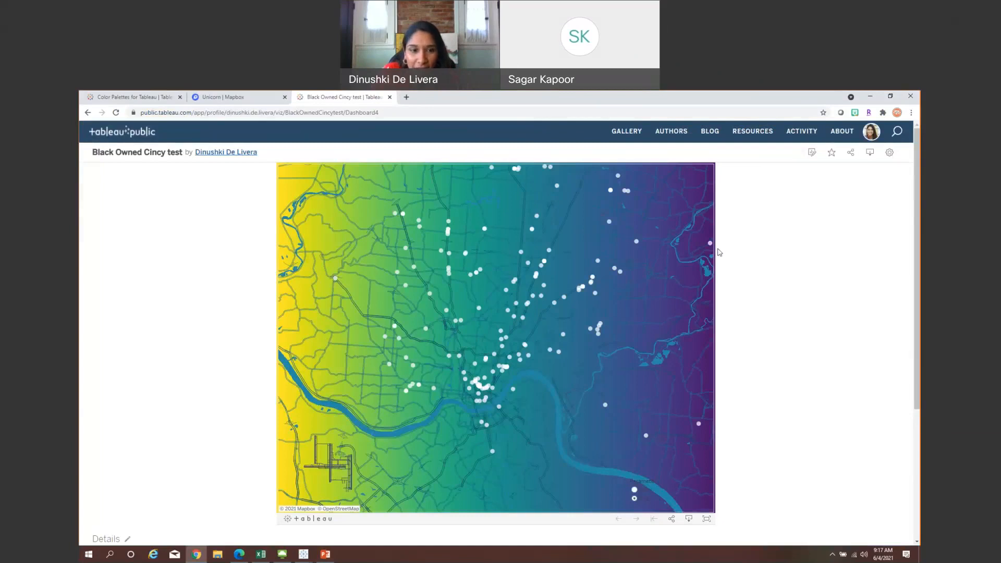
- Demonstrate the Cincinnati map's animated background by toggling between its yellow-green and orange-purple gradients
scroll(616, 353, "down", 1)
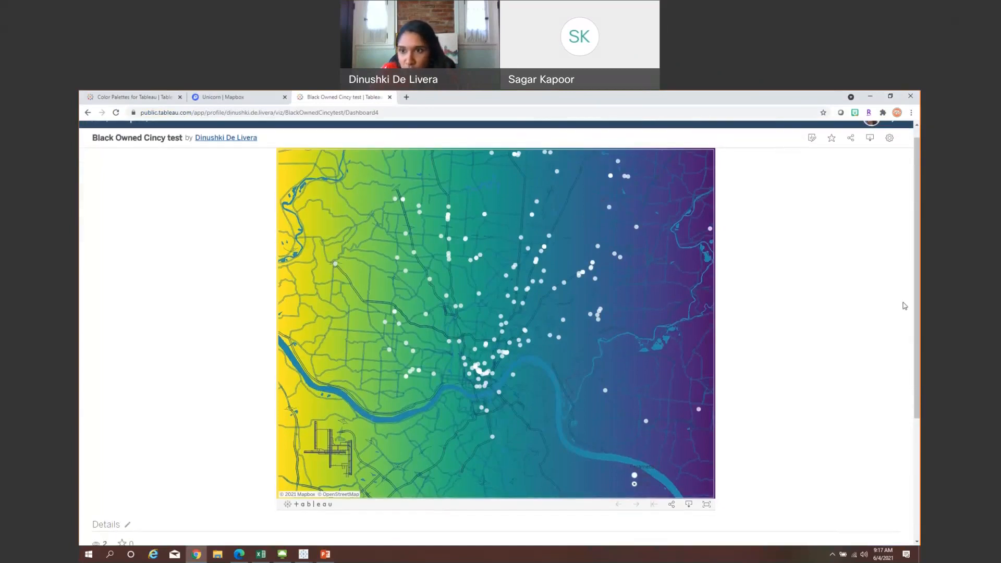
scroll(906, 235, "up", 1)
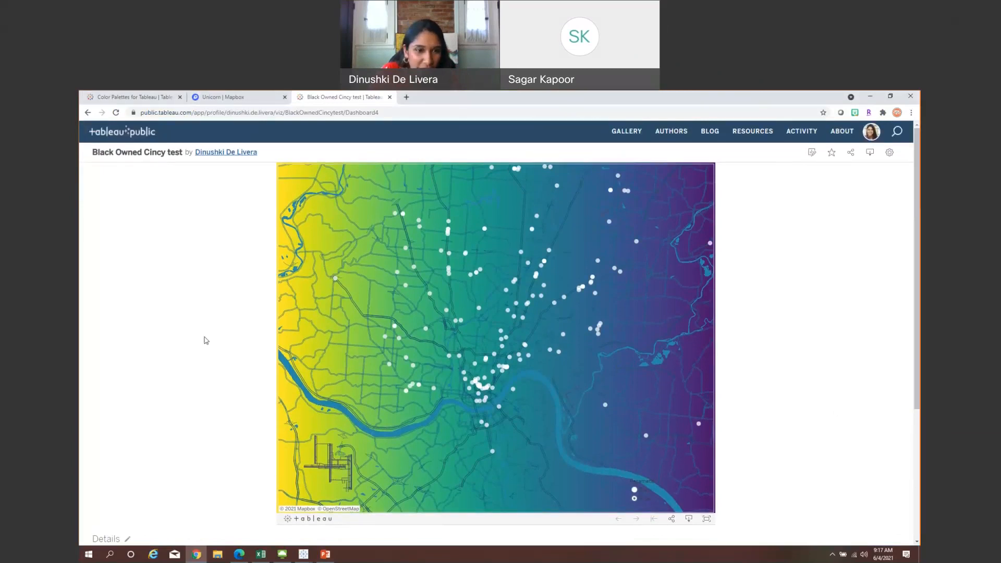
scroll(203, 344, "down", 3)
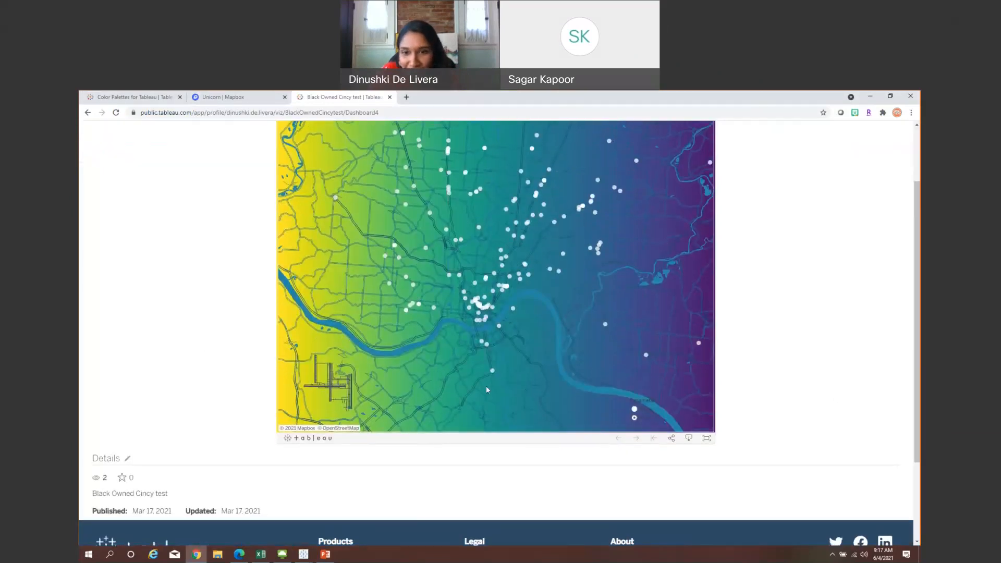
left_click(635, 412)
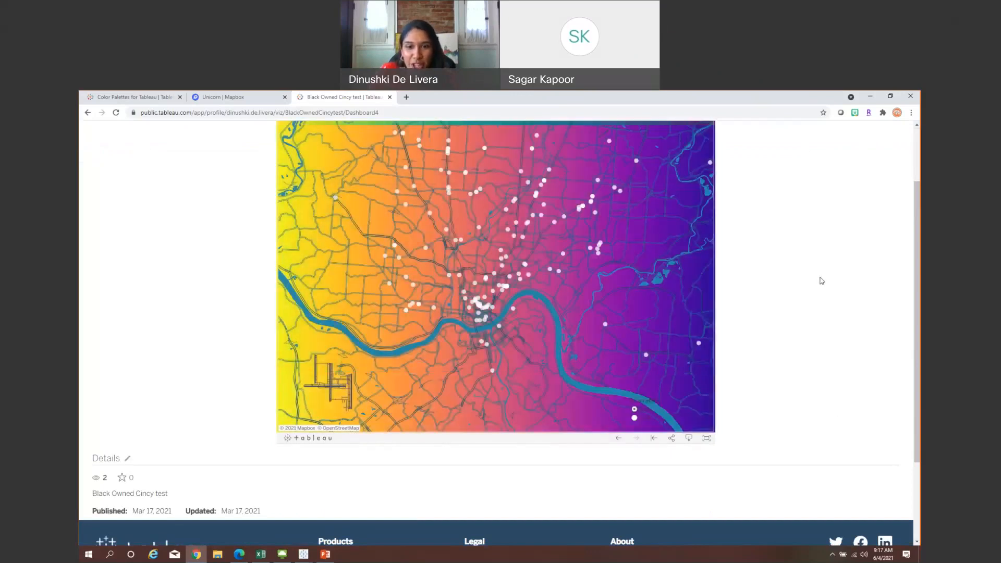
left_click(634, 419)
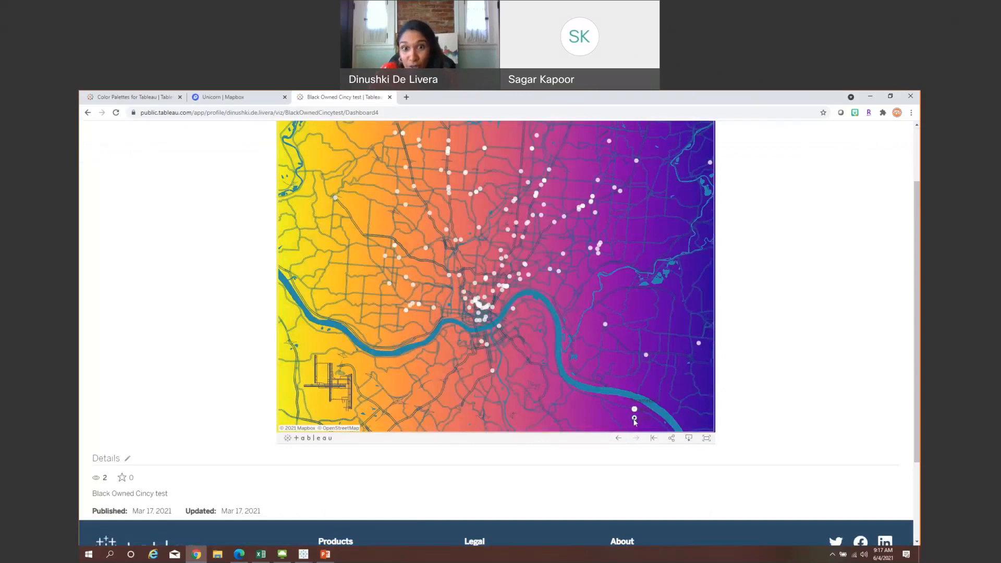